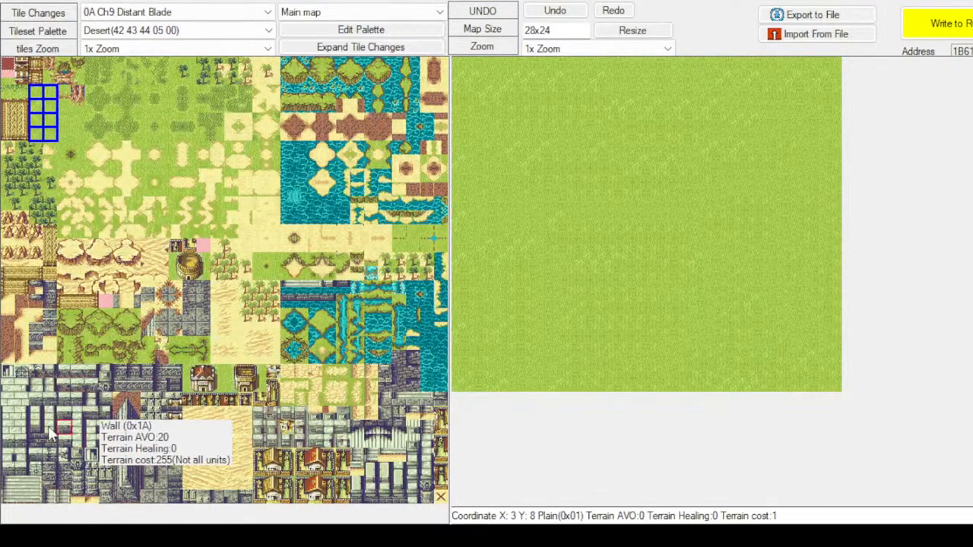
Place the two-tile-high right edge of the grey stairs in the map's top two rows at X 14
{"action": "left_click", "coordinate": [36, 495]}
{"action": "left_click", "coordinate": [36, 484]}
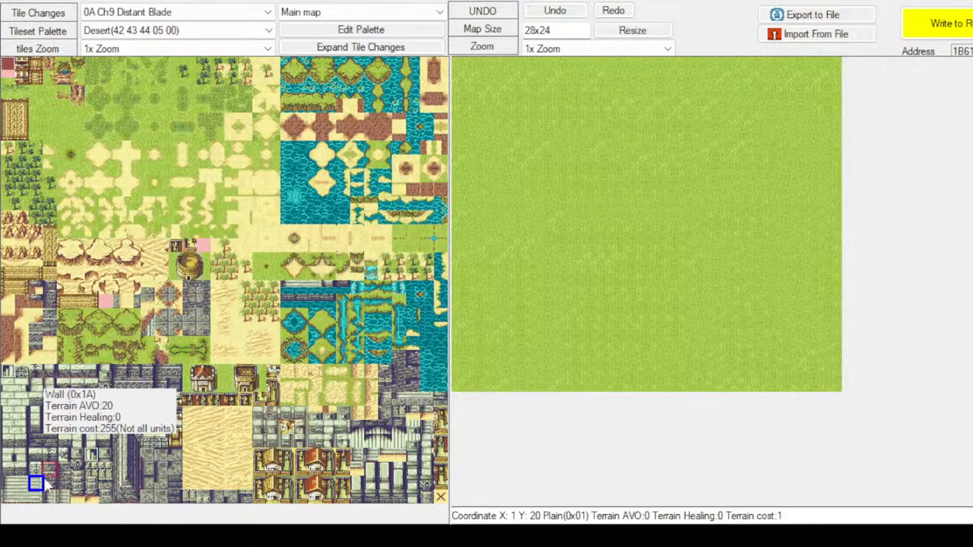
{"action": "left_click", "coordinate": [36, 496]}
{"action": "left_click_drag", "start_coordinate": [30, 496], "coordinate": [35, 482]}
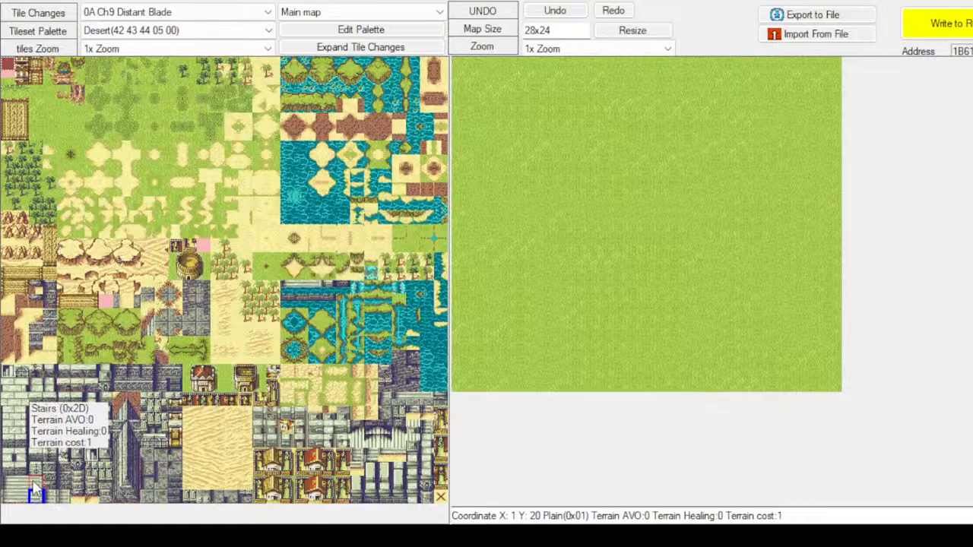
{"action": "left_click", "coordinate": [657, 67]}
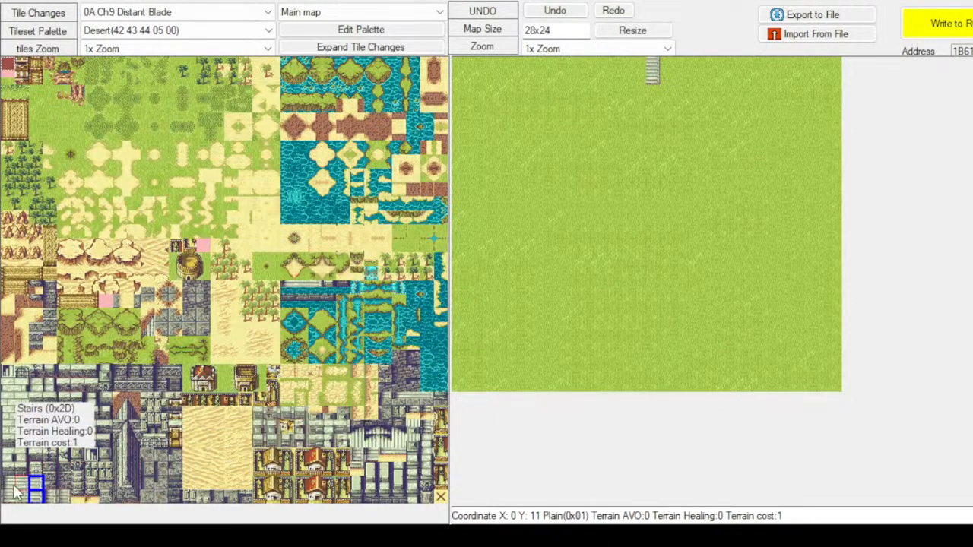
Place the left stair edge at X 9 in the top two rows and fill the gap to the right edge with middle stair tiles
{"action": "left_click_drag", "start_coordinate": [11, 484], "coordinate": [11, 501]}
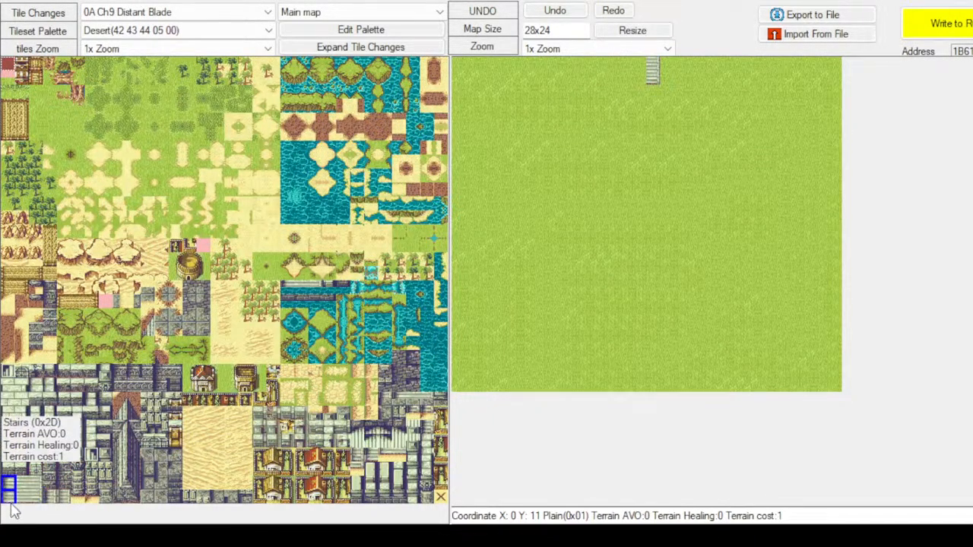
{"action": "left_click", "coordinate": [585, 69]}
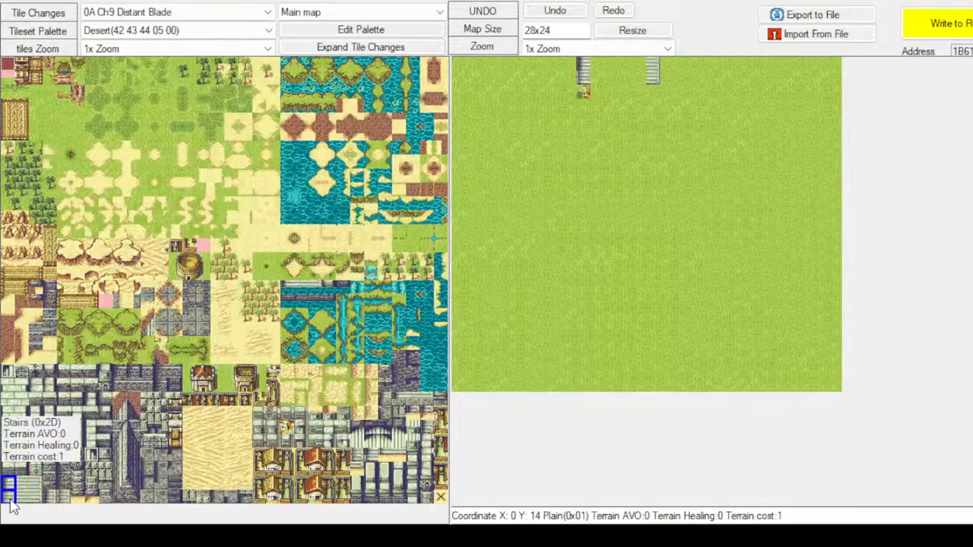
{"action": "left_click", "coordinate": [50, 135]}
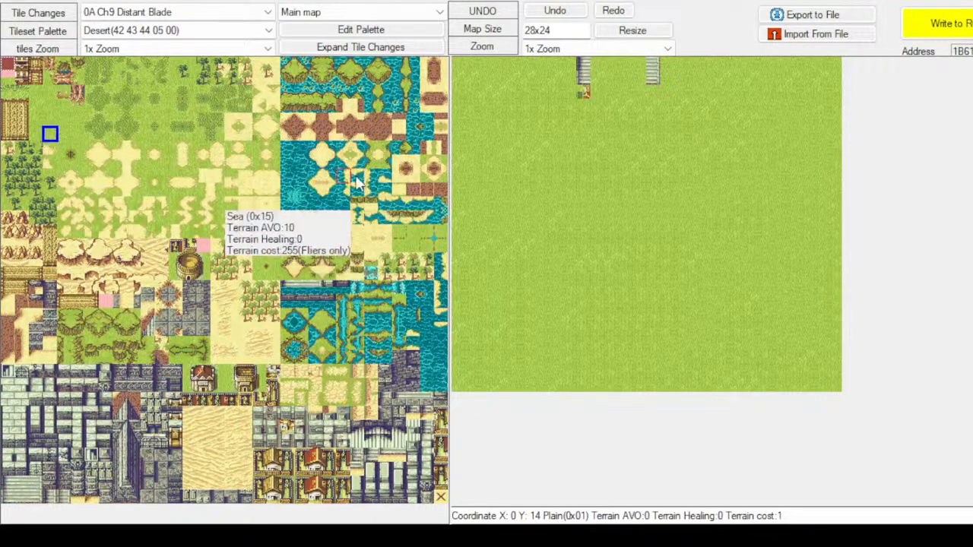
{"action": "left_click", "coordinate": [589, 92]}
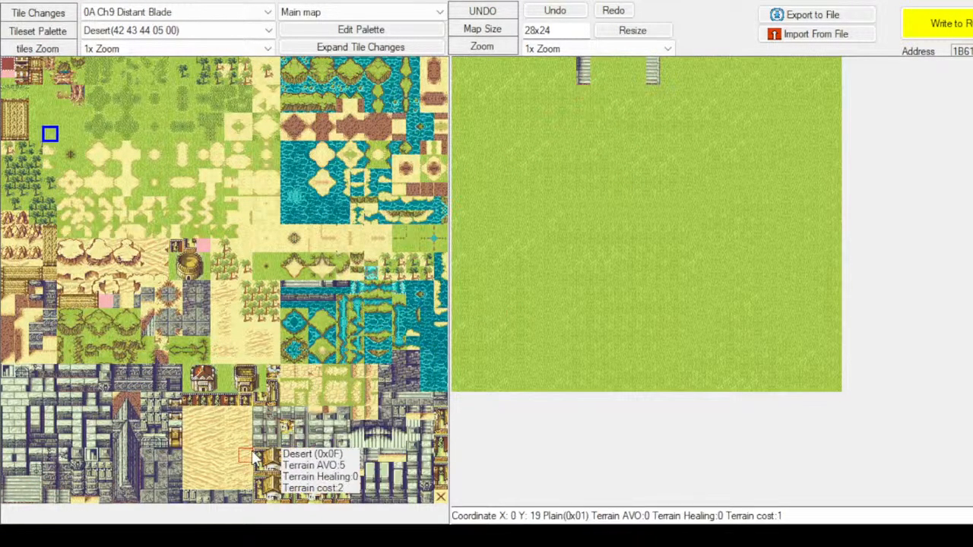
{"action": "left_click", "coordinate": [21, 492]}
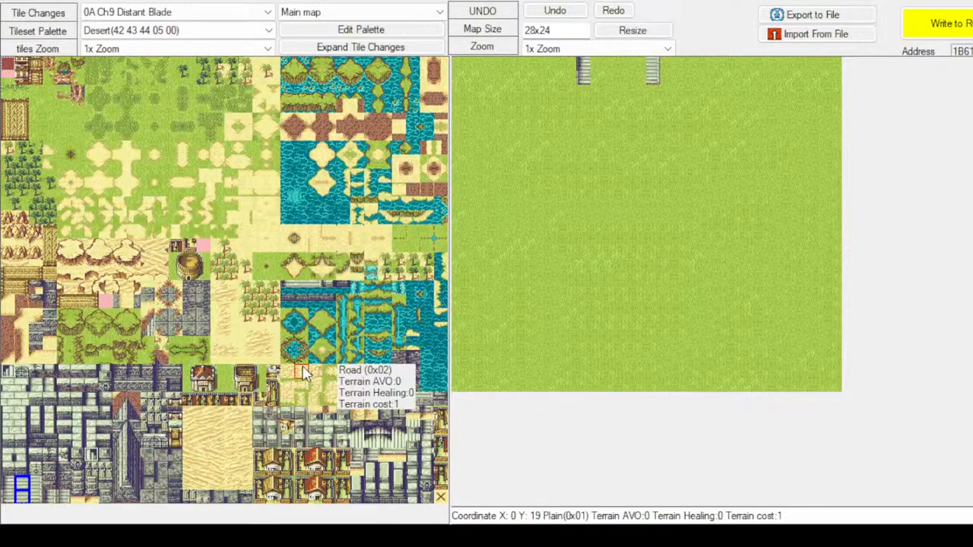
{"action": "left_click_drag", "start_coordinate": [597, 67], "coordinate": [633, 65]}
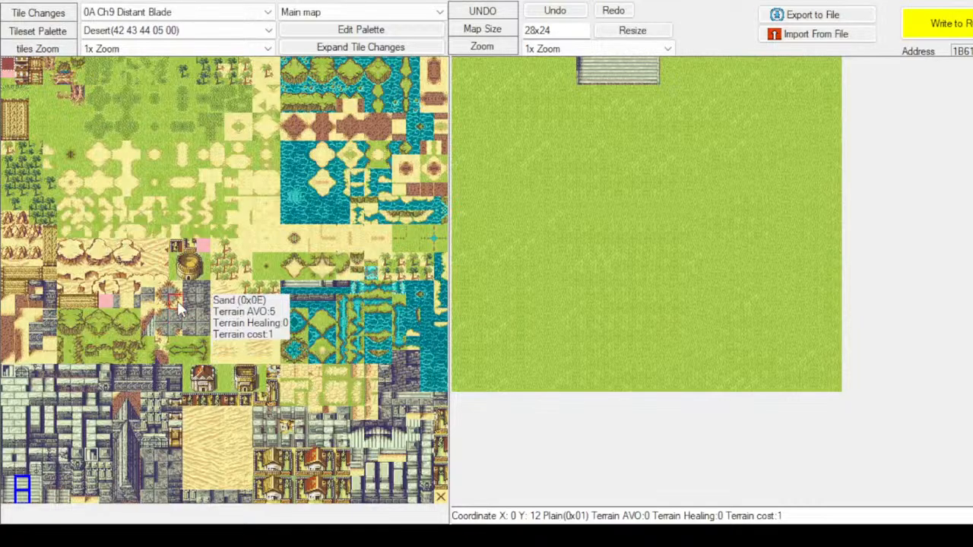
Place sandy-cornered stone Floor tiles directly below the right and left ends of the stairs, in row Y 2
{"action": "left_click", "coordinate": [163, 322]}
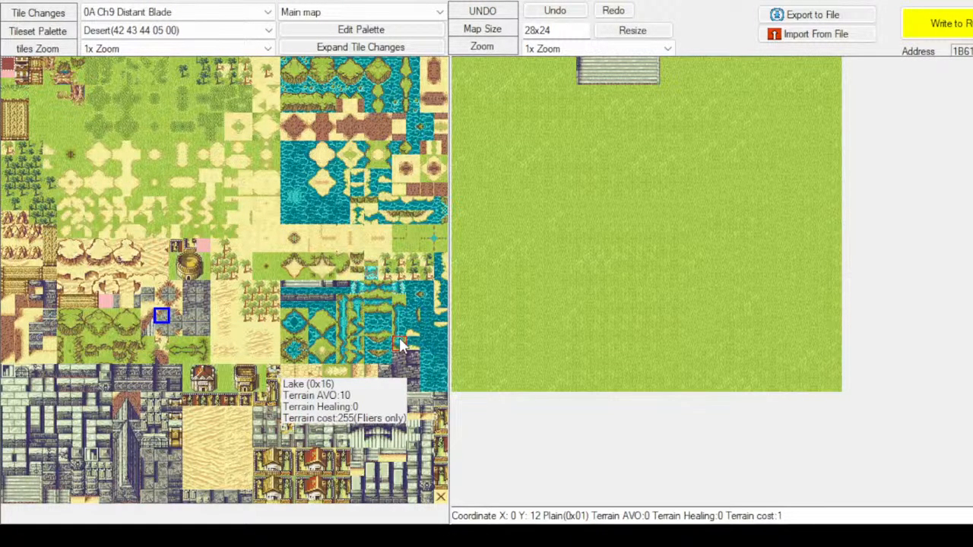
{"action": "left_click", "coordinate": [654, 91]}
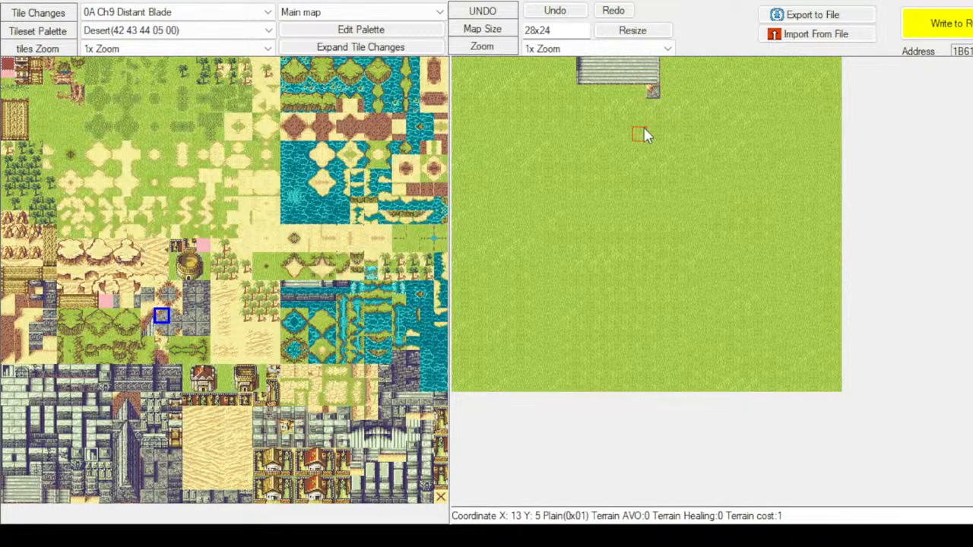
{"action": "left_click", "coordinate": [170, 317]}
{"action": "left_click", "coordinate": [585, 92]}
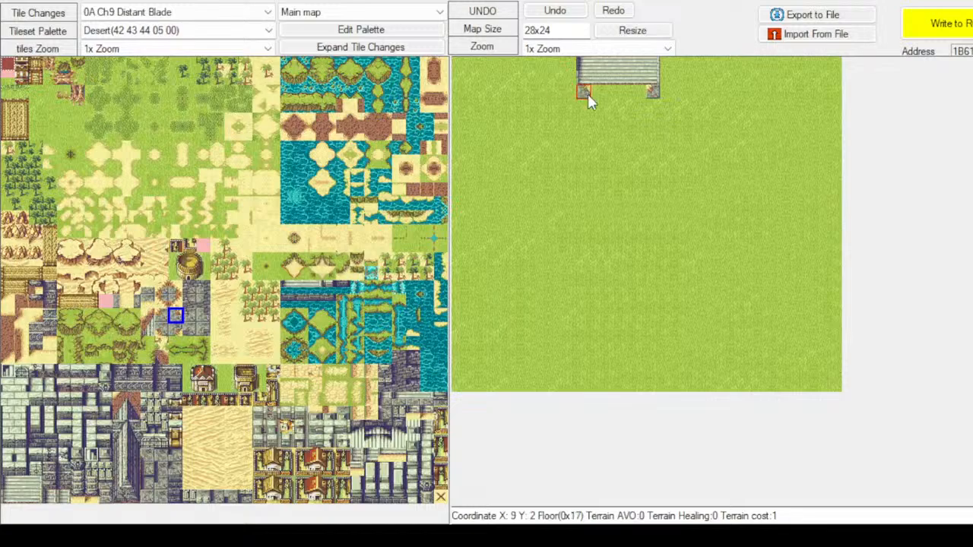
{"action": "mouse_move", "coordinate": [311, 521]}
{"action": "left_mouse_down"}
{"action": "mouse_move", "coordinate": [307, 546]}
{"action": "mouse_move", "coordinate": [310, 498]}
{"action": "mouse_move", "coordinate": [317, 509]}
{"action": "left_mouse_up"}
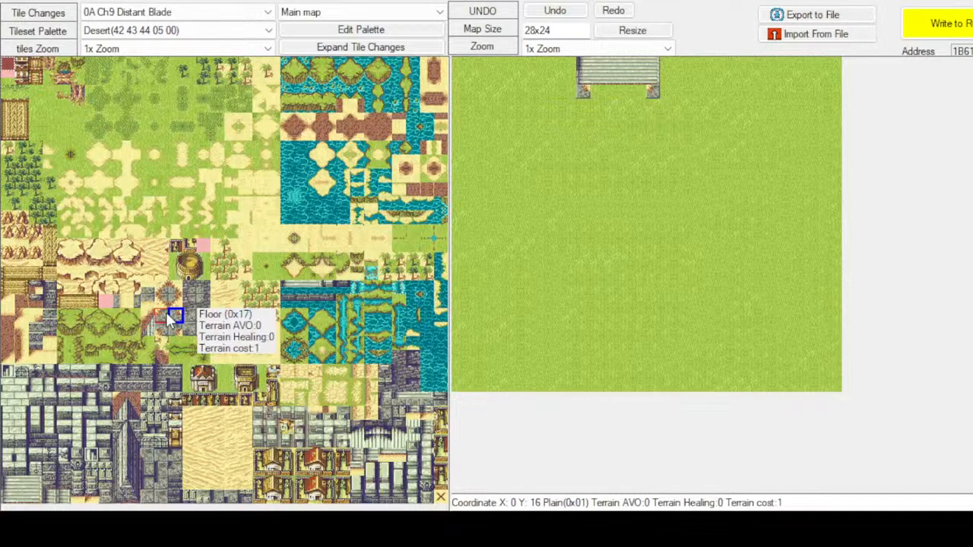
Flank the stairs on both sides with the two-tile Brace pillar and its sandy base, in the map's top two rows
{"action": "left_click", "coordinate": [91, 483]}
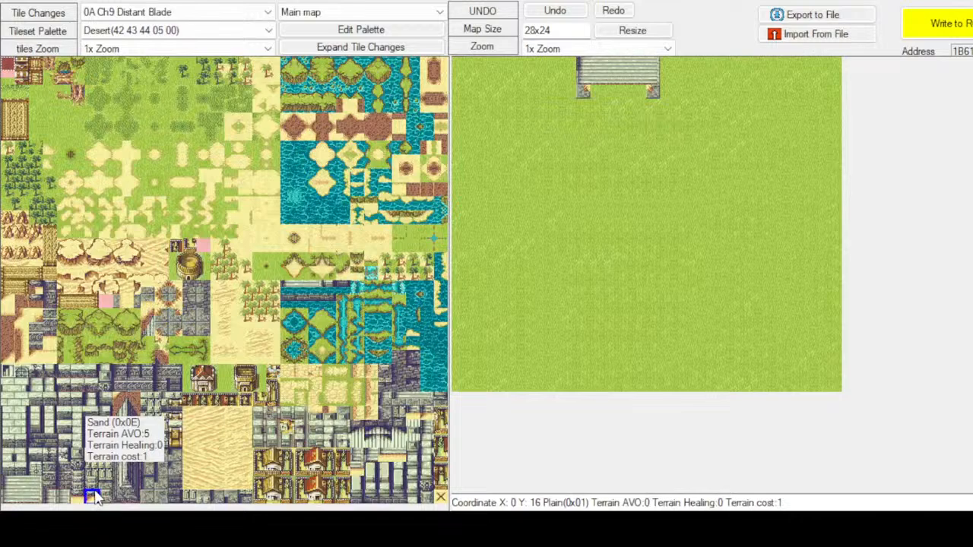
{"action": "left_click", "coordinate": [574, 75]}
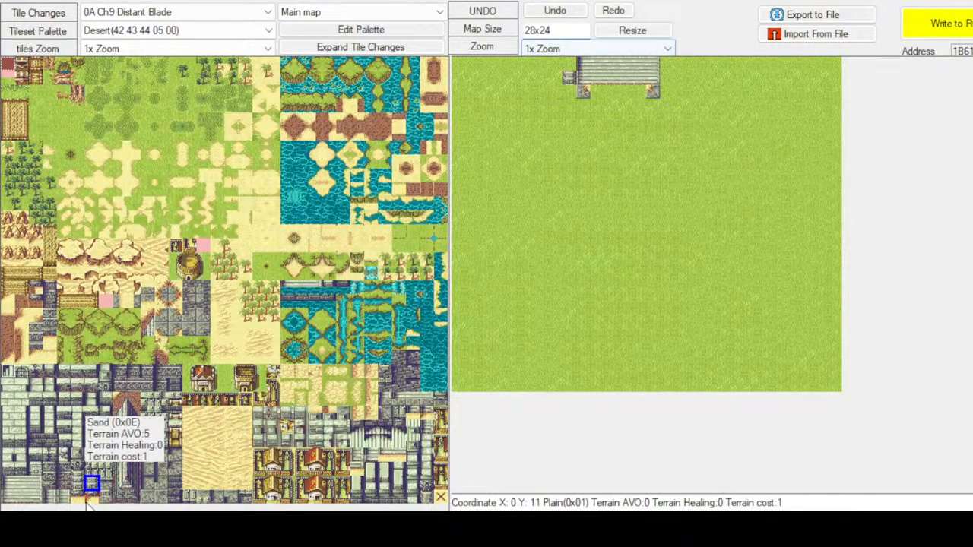
{"action": "left_click_drag", "start_coordinate": [93, 485], "coordinate": [93, 497]}
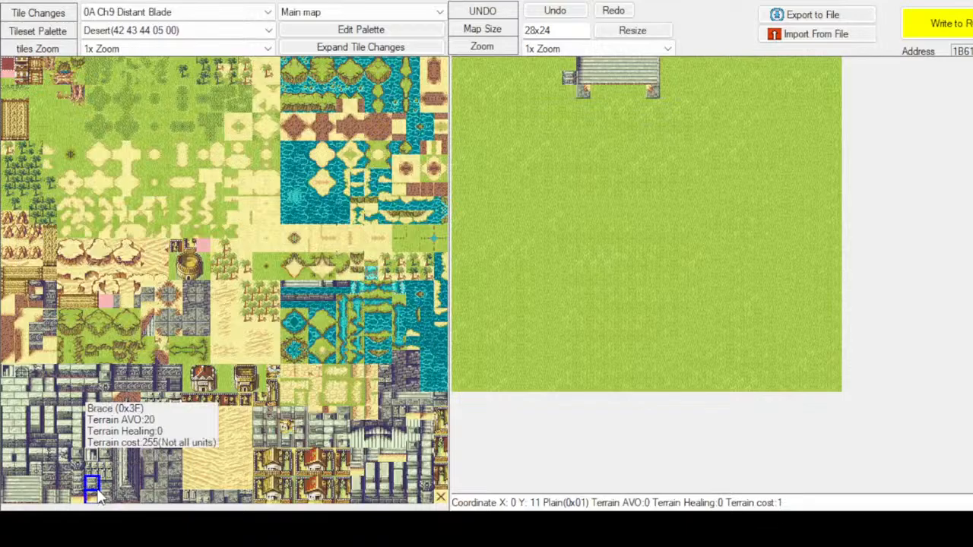
{"action": "left_click", "coordinate": [575, 79]}
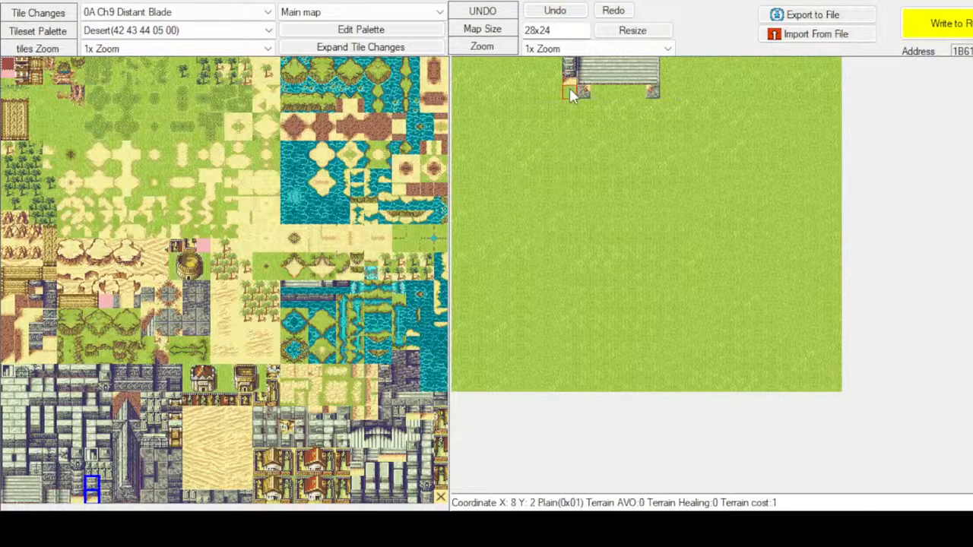
{"action": "left_click", "coordinate": [667, 73]}
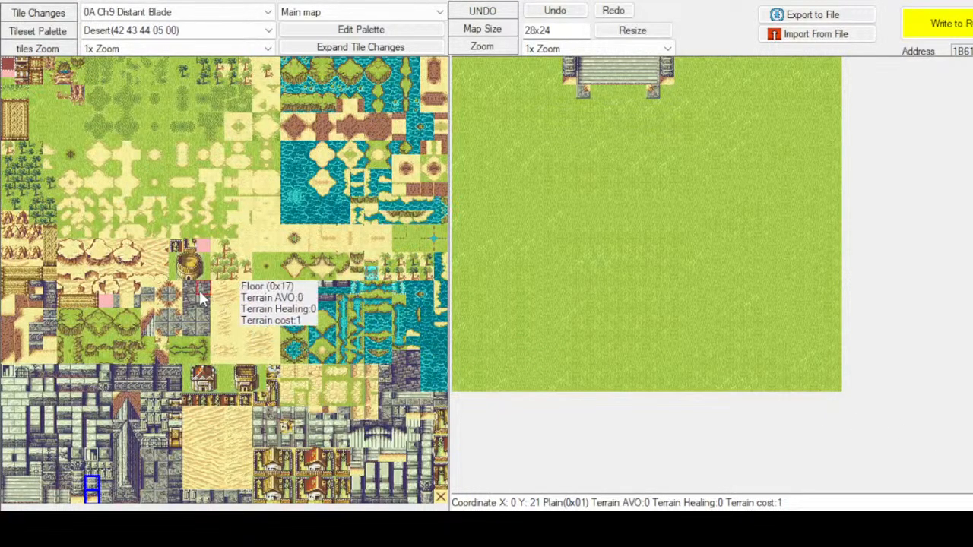
Lay sand-and-stone Floor transition tiles below the left pillar and the left stair edge, at X 8 and X 9 in row Y 2
{"action": "left_click", "coordinate": [176, 288]}
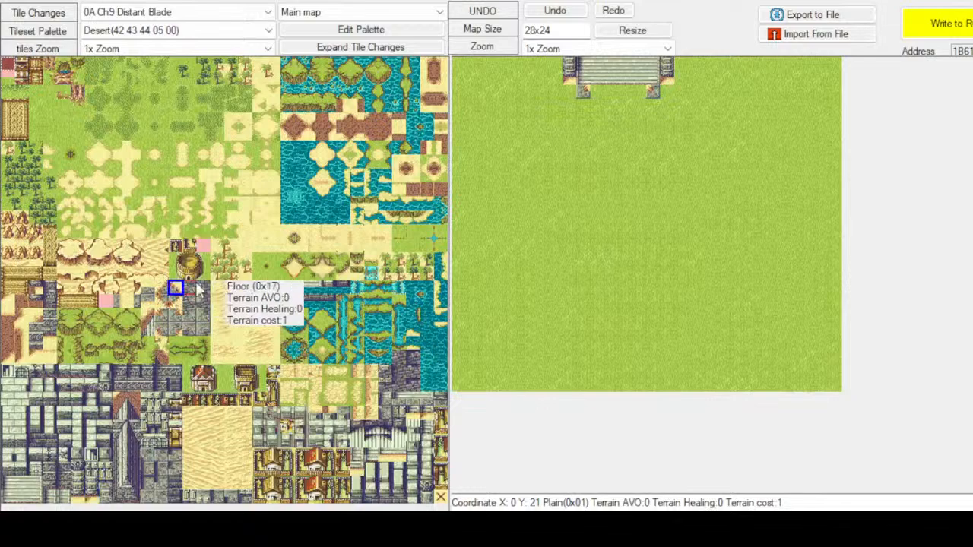
{"action": "left_click", "coordinate": [570, 92]}
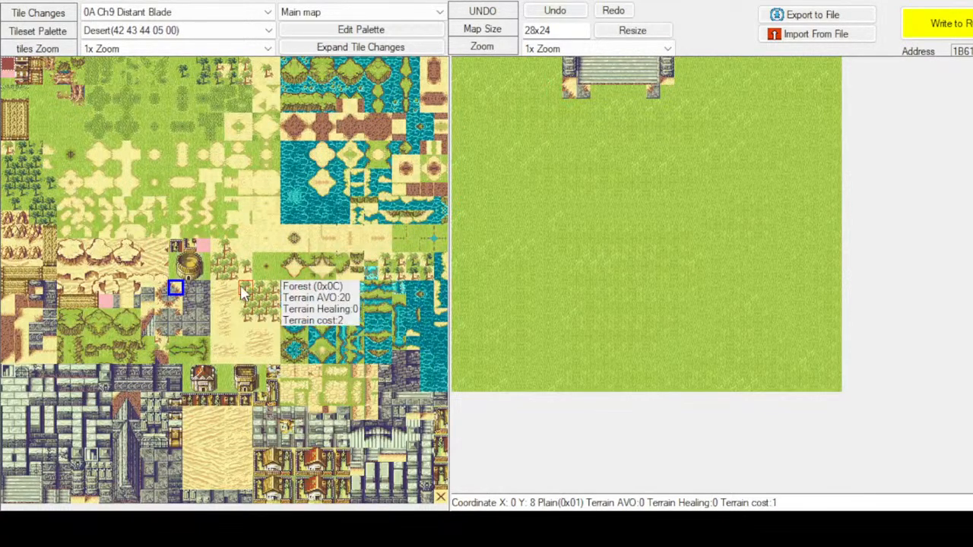
{"action": "left_click", "coordinate": [161, 315]}
{"action": "left_click", "coordinate": [585, 86]}
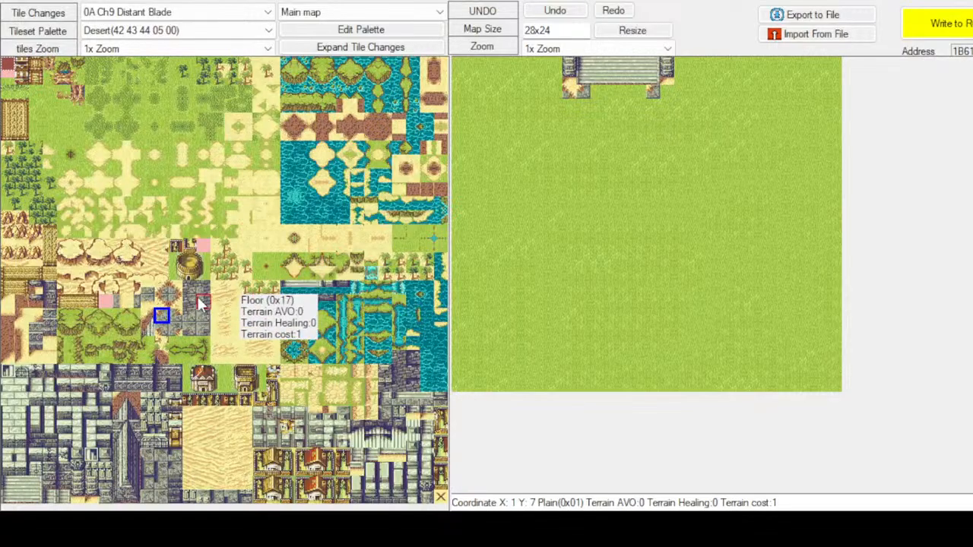
Lay sand-and-stone Floor transition tiles below the right pillar and right stair edge in row Y 2, undoing the stray tile at X 10
{"action": "left_click", "coordinate": [162, 289]}
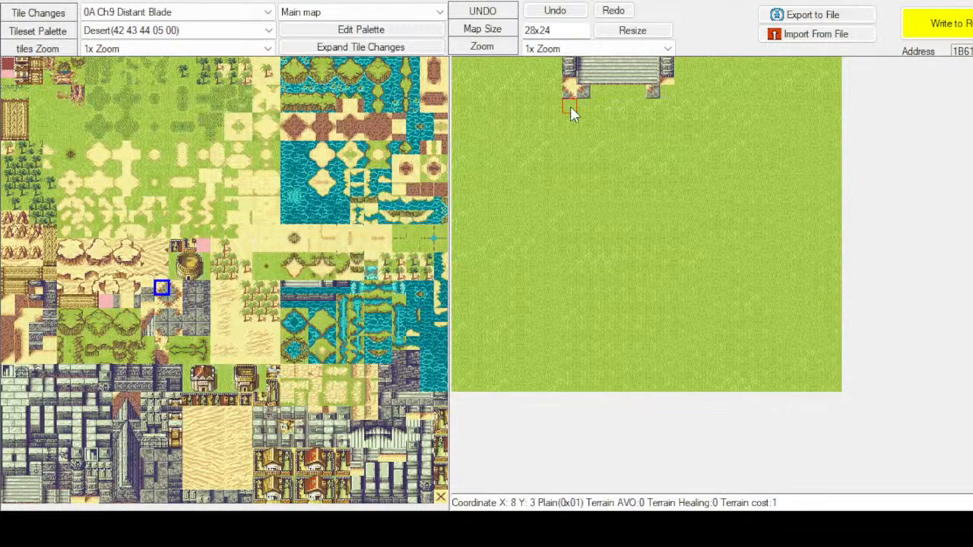
{"action": "left_click", "coordinate": [598, 92]}
{"action": "left_click", "coordinate": [555, 11]}
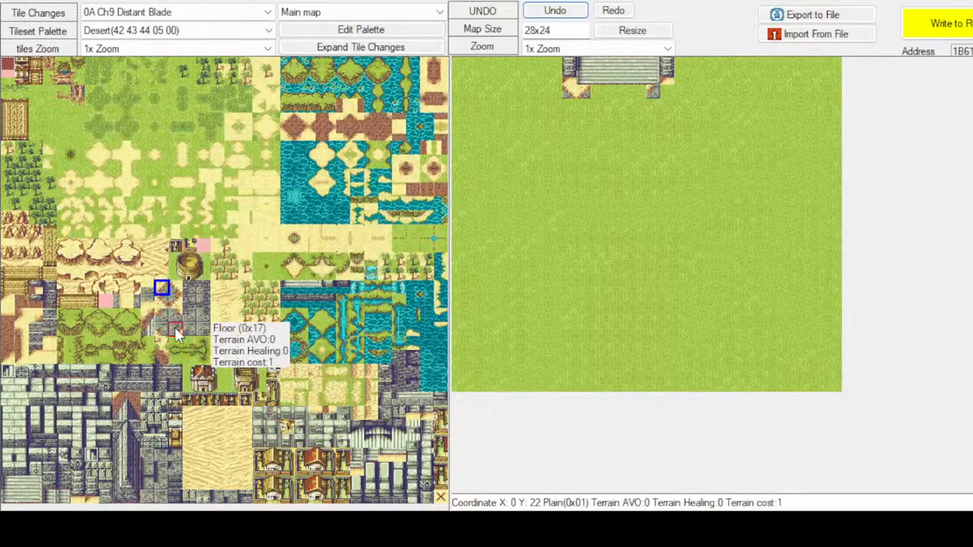
{"action": "left_click", "coordinate": [669, 92]}
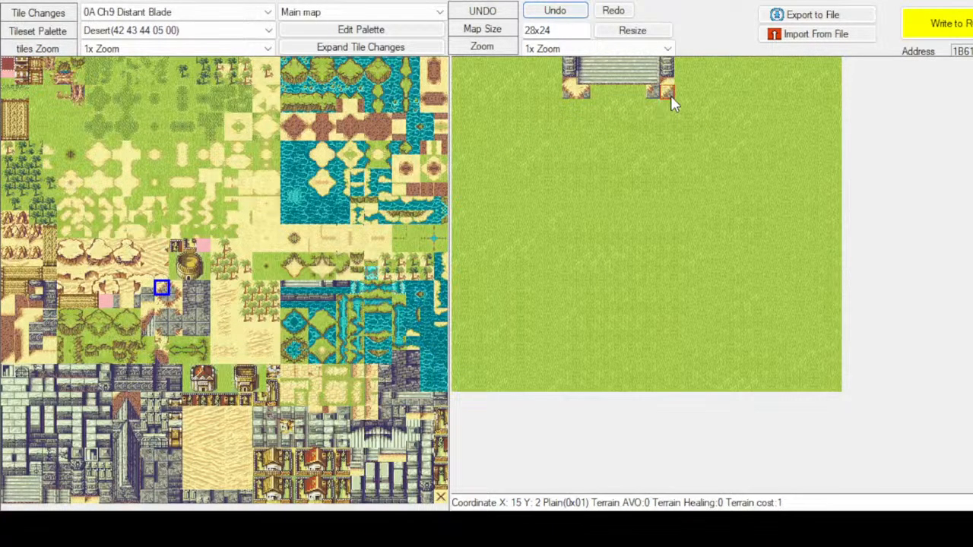
{"action": "left_click", "coordinate": [176, 289]}
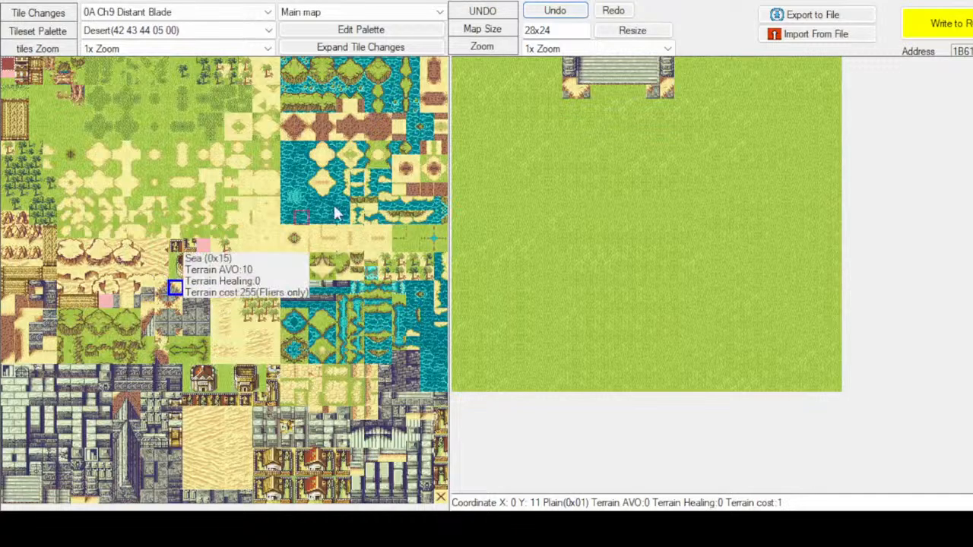
{"action": "left_click", "coordinate": [646, 92]}
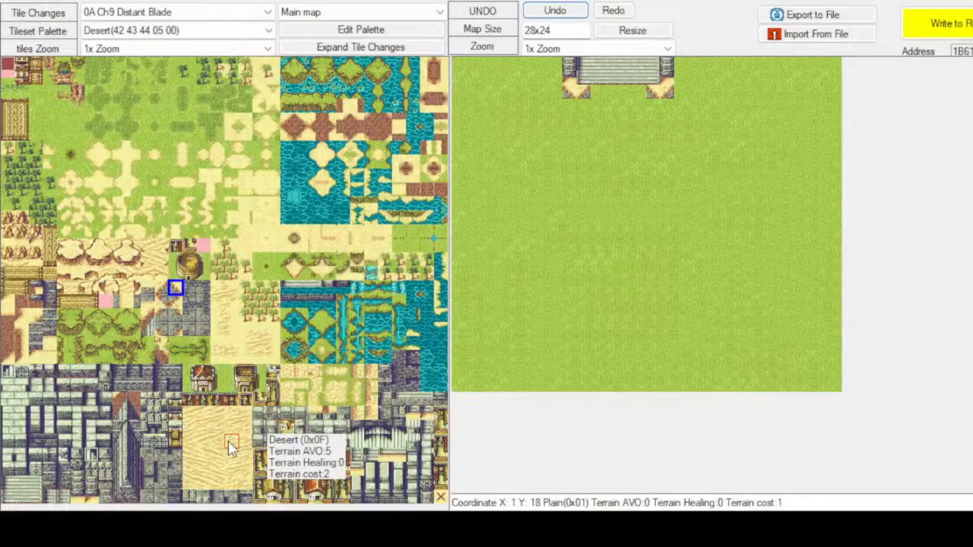
{"action": "left_click", "coordinate": [161, 318]}
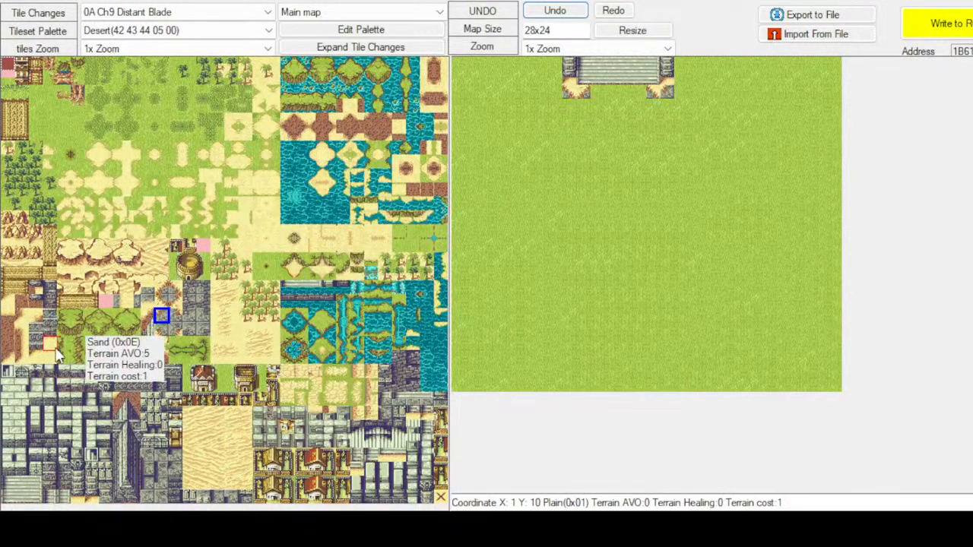
{"action": "left_click", "coordinate": [190, 305]}
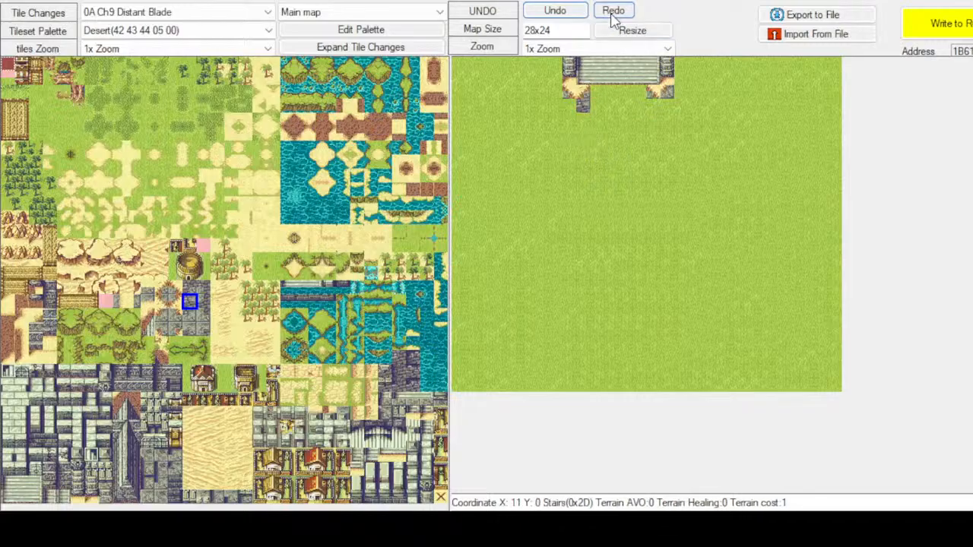
{"action": "left_click", "coordinate": [572, 16]}
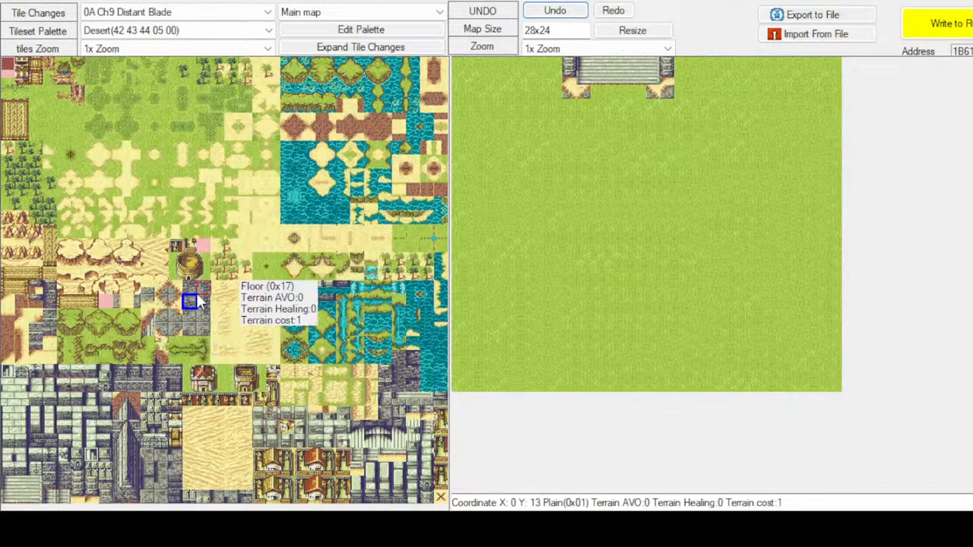
Extend the stone Floor inward from both sides below the stairs with tiles at X 10 and X 13 in row Y 2
{"action": "left_click", "coordinate": [202, 289]}
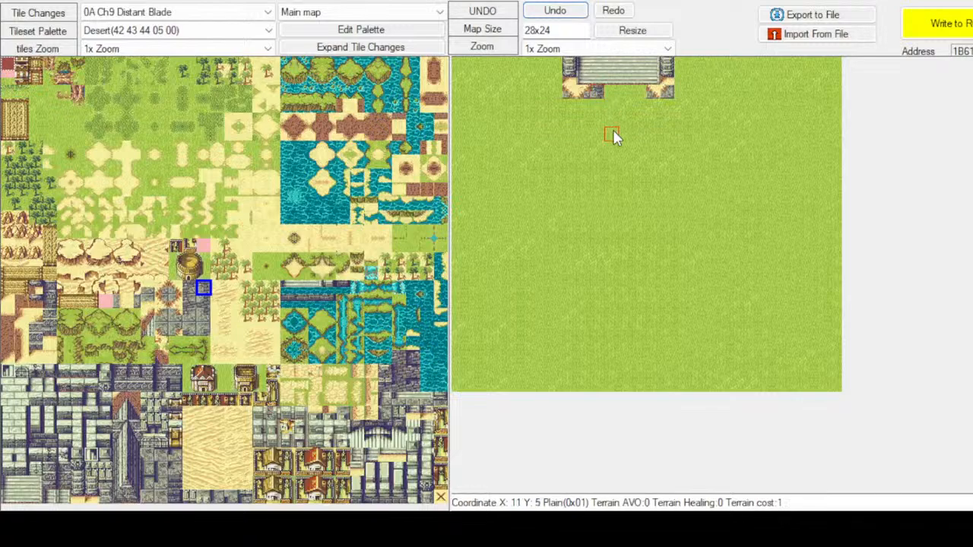
{"action": "left_click", "coordinate": [191, 289]}
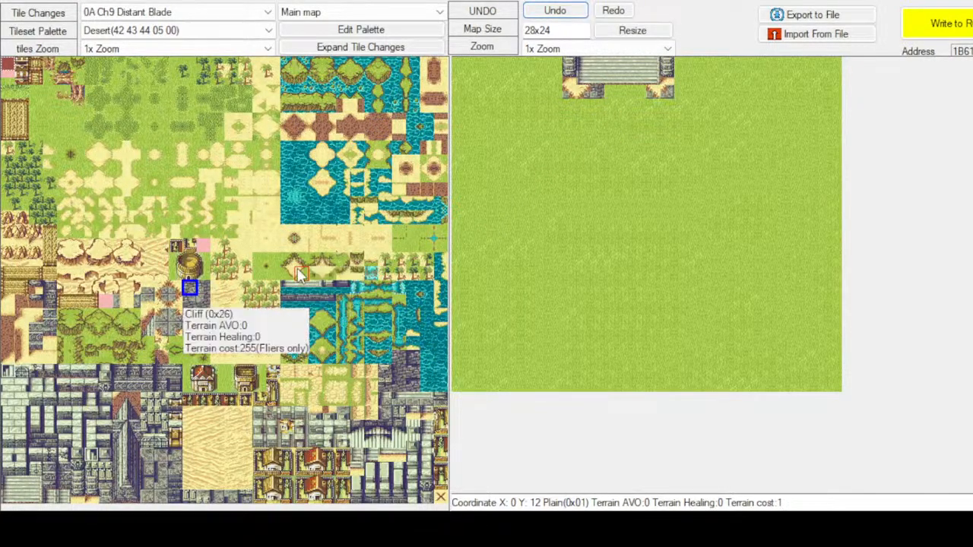
{"action": "left_click", "coordinate": [639, 94]}
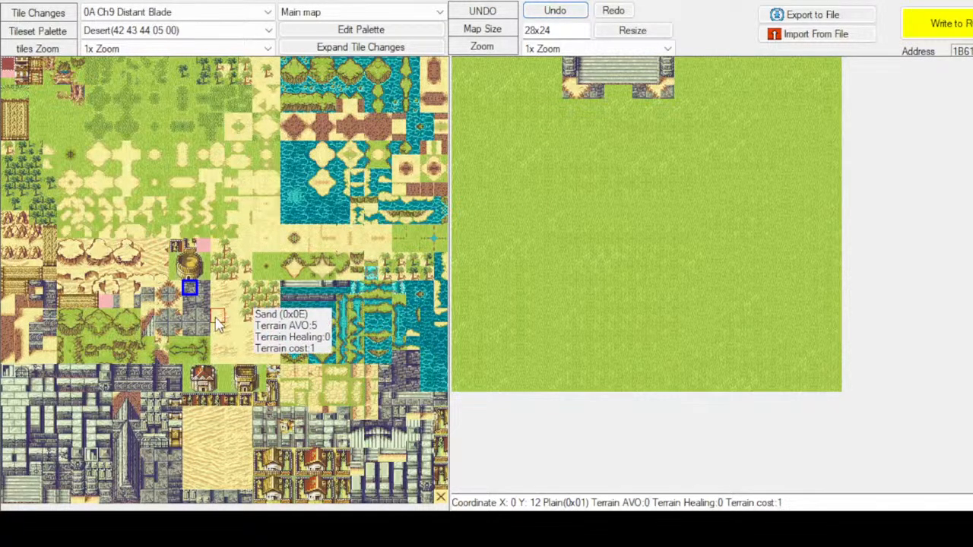
{"action": "left_click", "coordinate": [190, 315]}
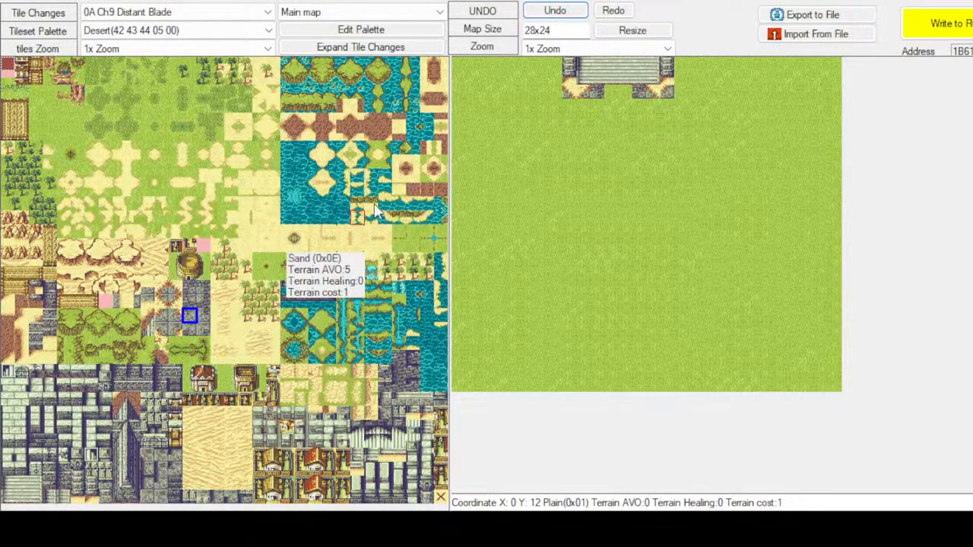
{"action": "left_click", "coordinate": [611, 106]}
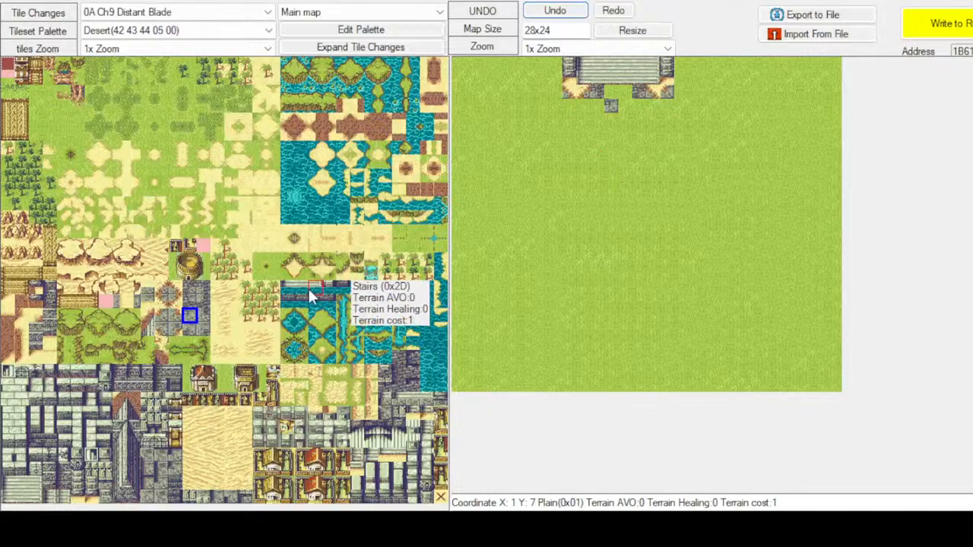
{"action": "left_click", "coordinate": [562, 15]}
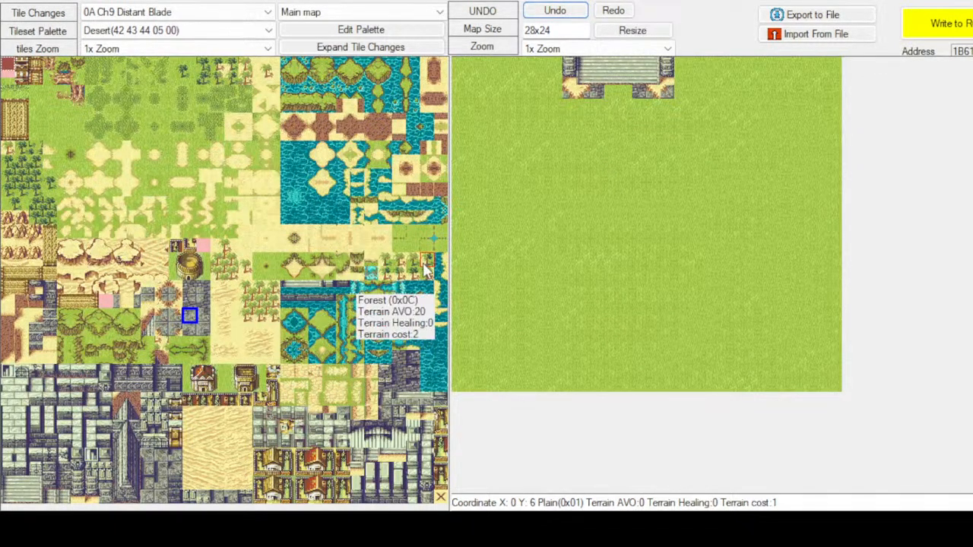
{"action": "left_click", "coordinate": [148, 289]}
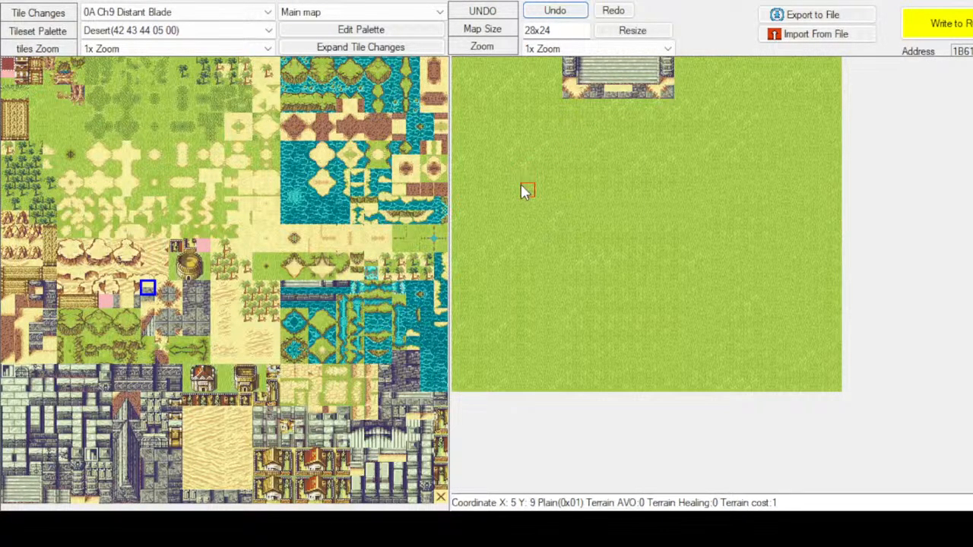
{"action": "left_click", "coordinate": [176, 288]}
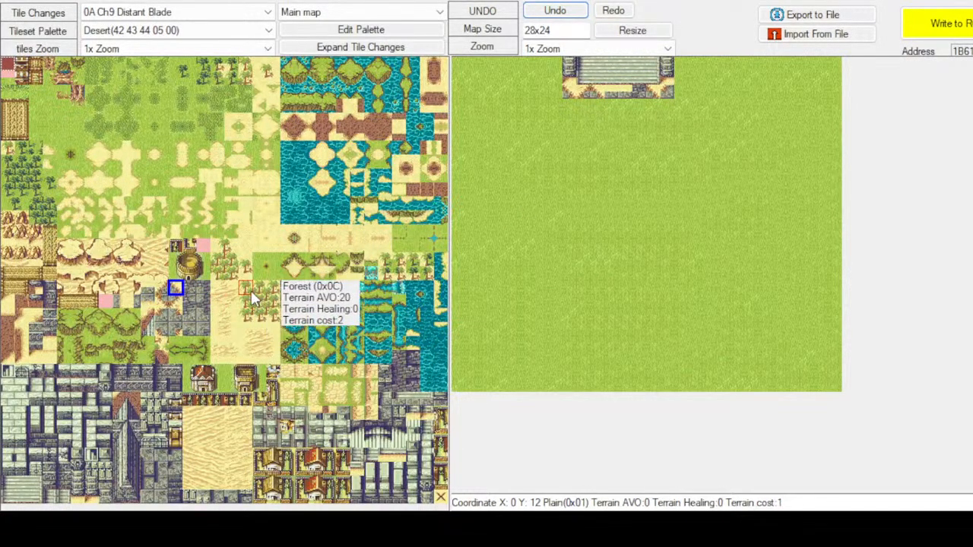
{"action": "left_click", "coordinate": [170, 318]}
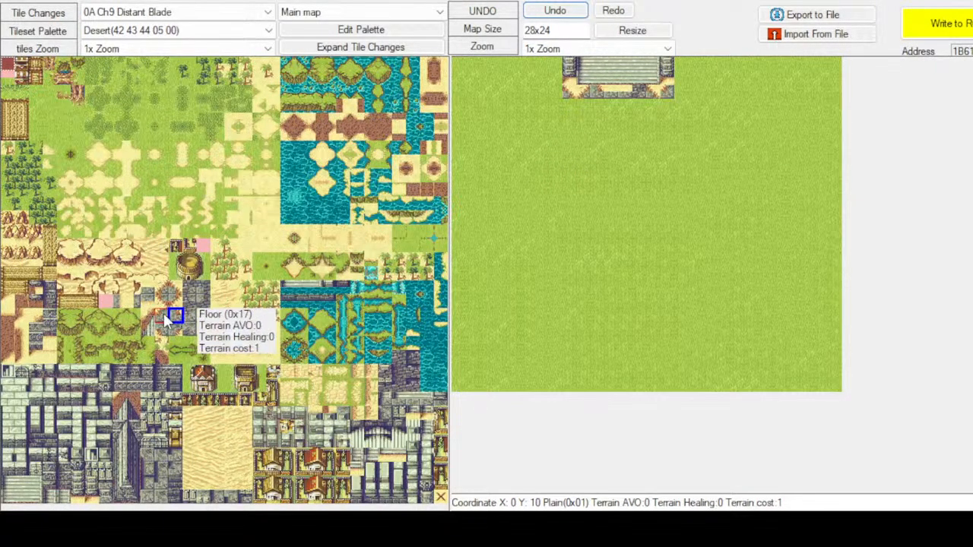
{"action": "left_click", "coordinate": [161, 288]}
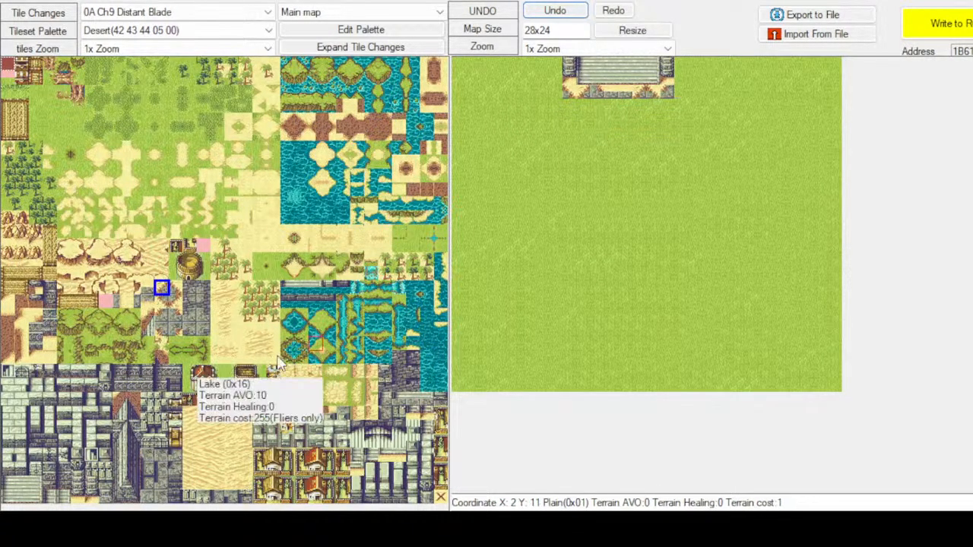
{"action": "left_click", "coordinate": [163, 316]}
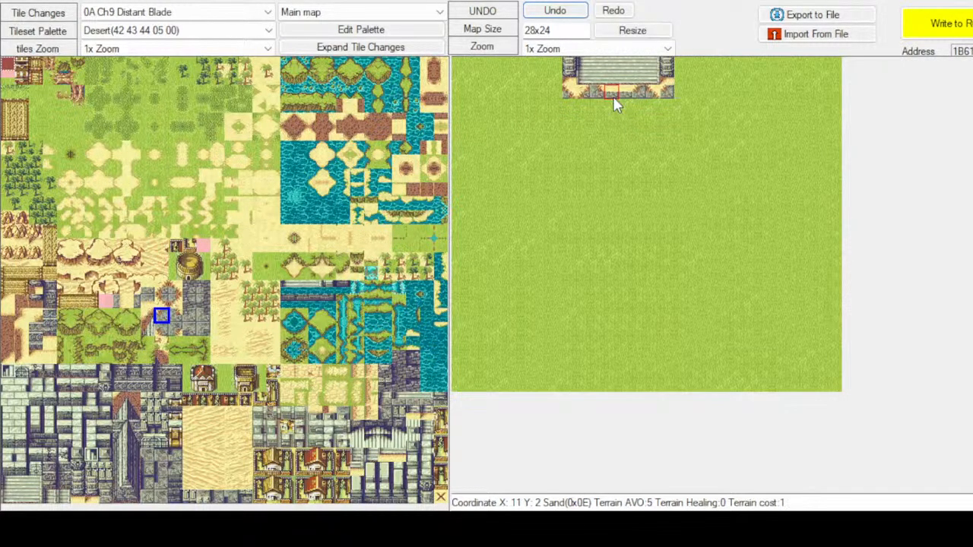
{"action": "left_click", "coordinate": [162, 287]}
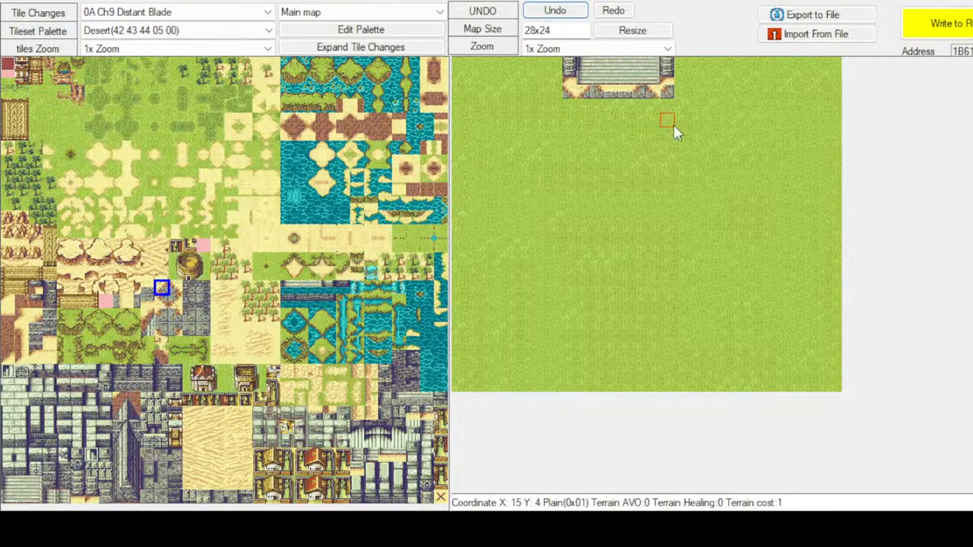
{"action": "left_click", "coordinate": [547, 19]}
{"action": "left_click", "coordinate": [547, 19]}
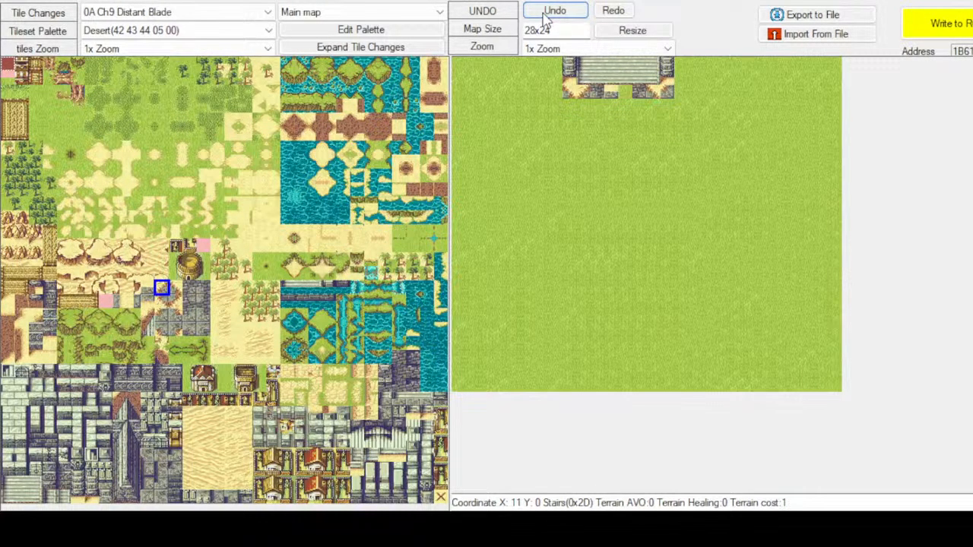
{"action": "left_click", "coordinate": [548, 19]}
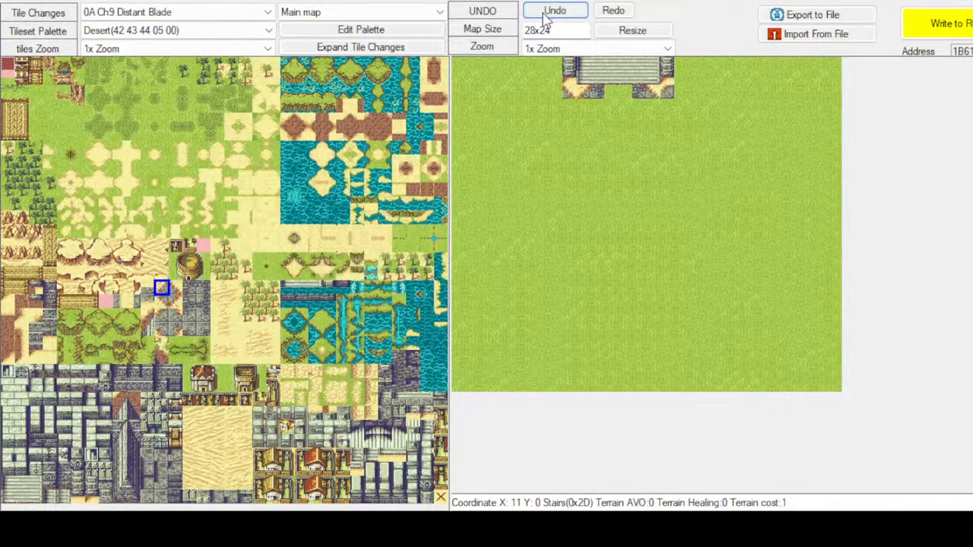
Fill the gap below the stairs with stone Floor tiles at X 11 and X 12 in row Y 2, and place one stone tile at X 10, Y 3
{"action": "left_click", "coordinate": [147, 457]}
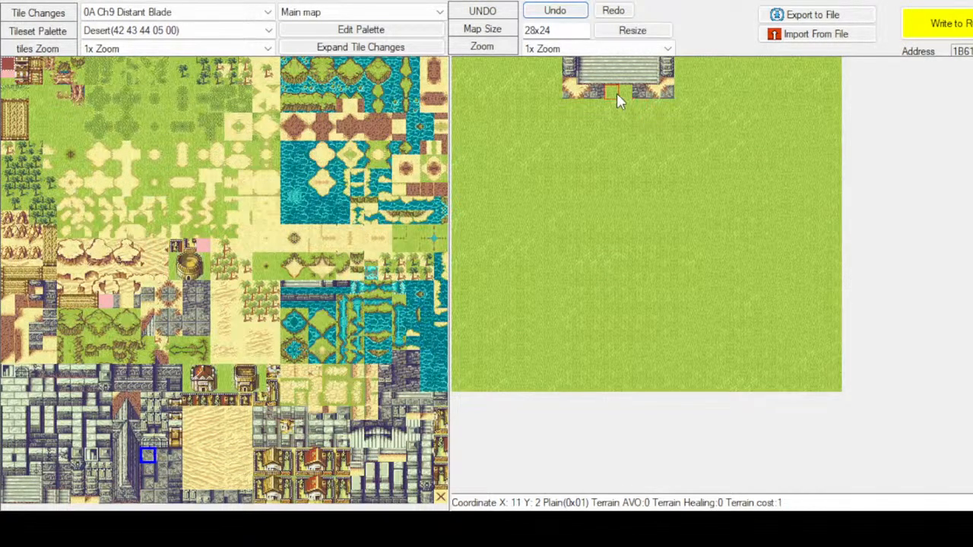
{"action": "left_click", "coordinate": [576, 11]}
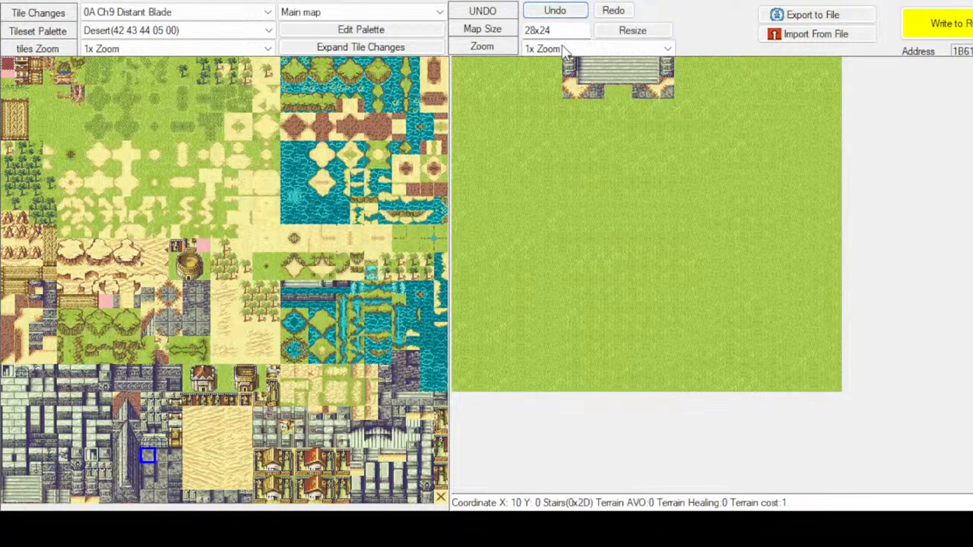
{"action": "left_click", "coordinate": [595, 110]}
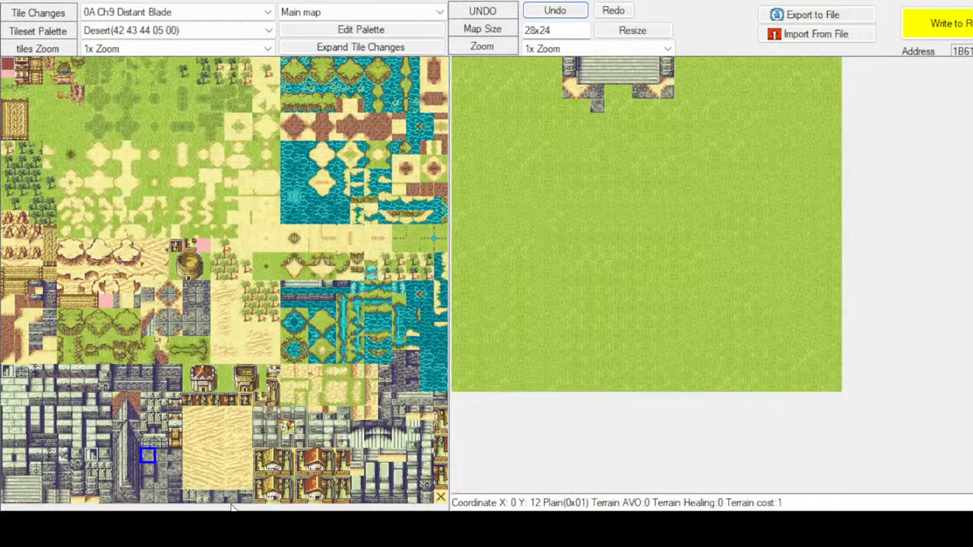
{"action": "left_click", "coordinate": [189, 314]}
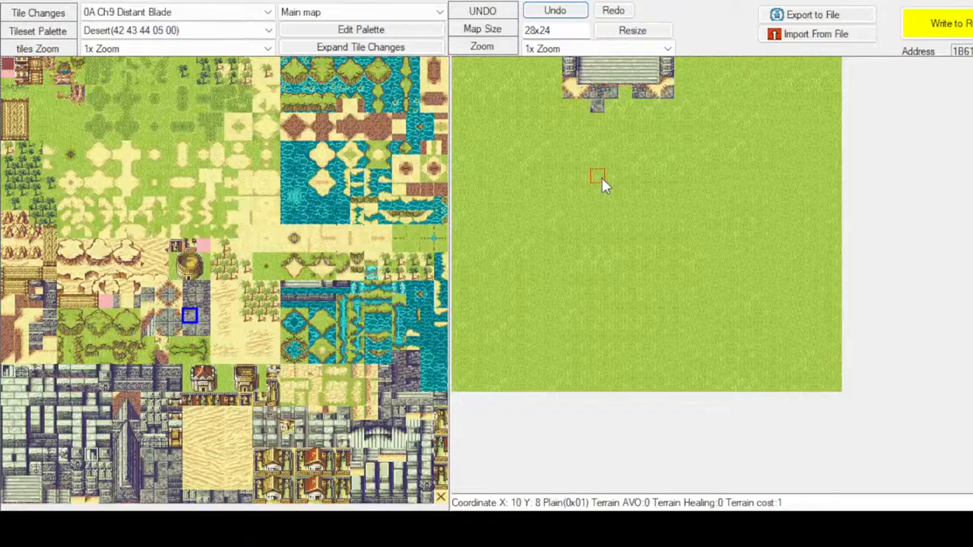
{"action": "left_click", "coordinate": [205, 317]}
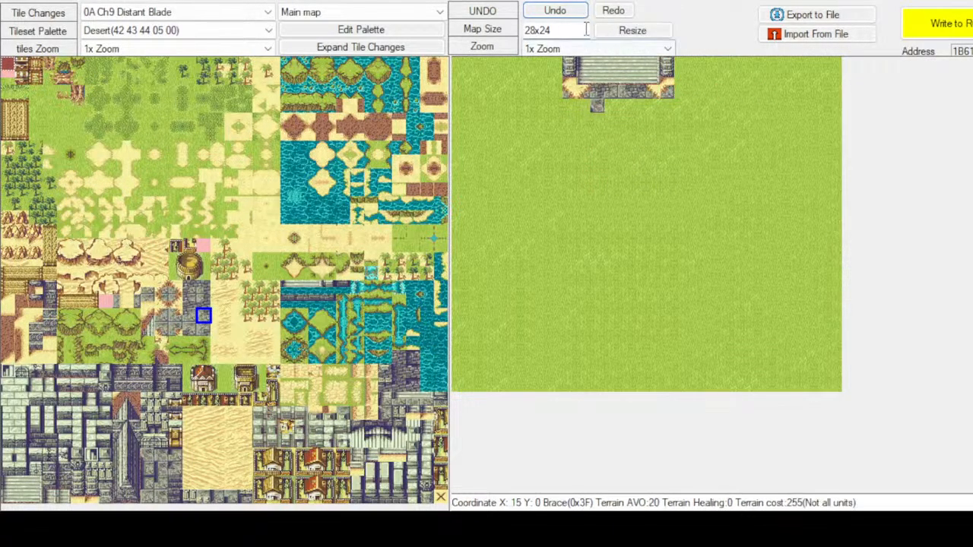
Widen the map to 32x24 by adding four columns on its left side, and fill them with Plain grass tiles
{"action": "left_click", "coordinate": [632, 31]}
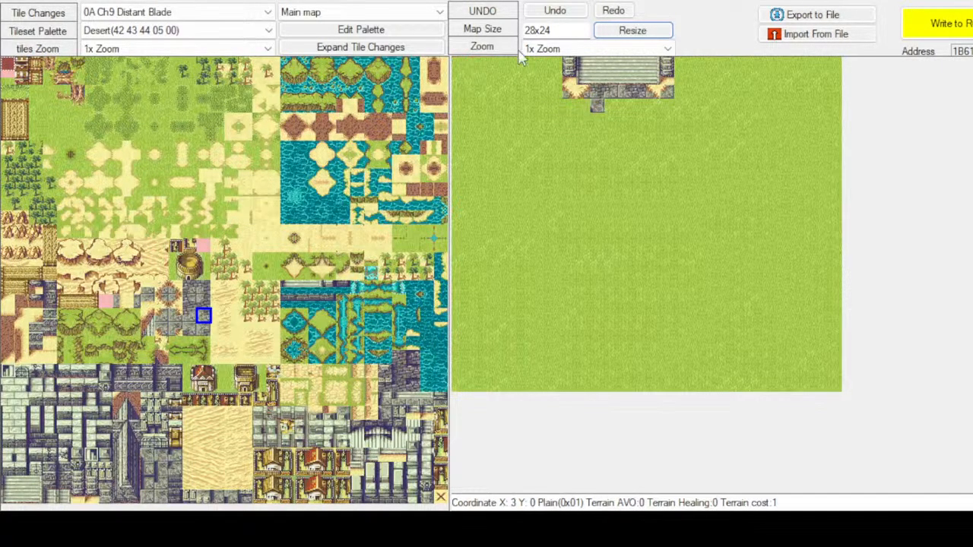
{"action": "left_click", "coordinate": [623, 33]}
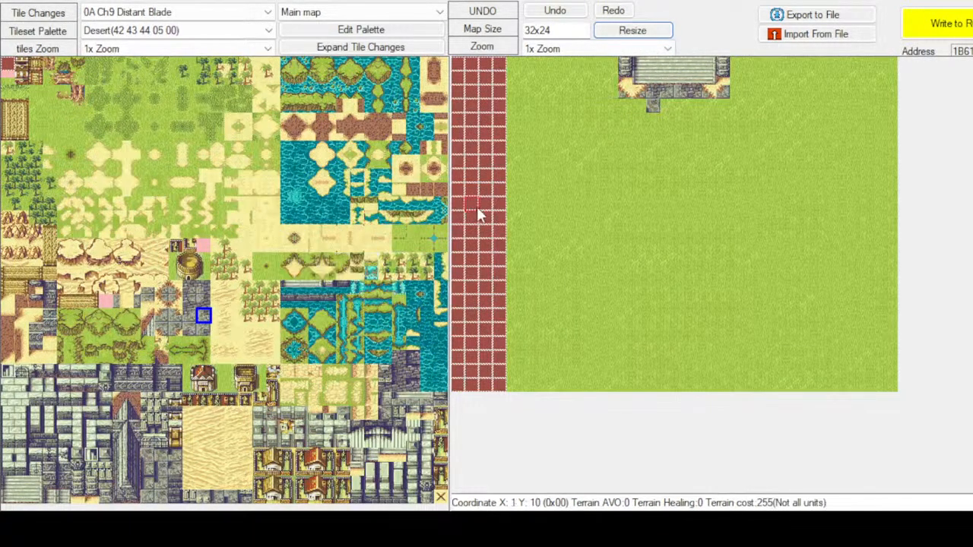
{"action": "left_click_drag", "start_coordinate": [29, 97], "coordinate": [47, 121]}
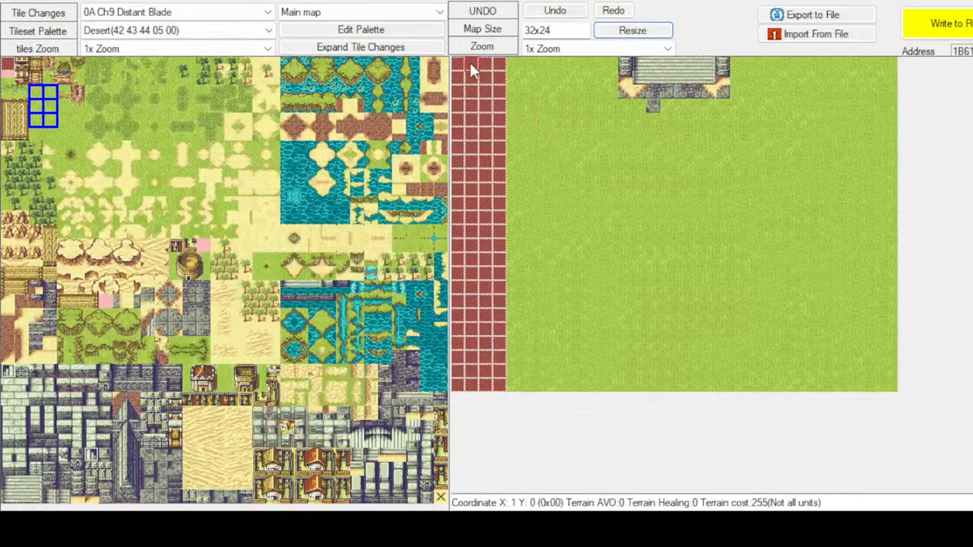
{"action": "mouse_move", "coordinate": [486, 68]}
{"action": "left_mouse_down"}
{"action": "mouse_move", "coordinate": [494, 96]}
{"action": "mouse_move", "coordinate": [483, 139]}
{"action": "mouse_move", "coordinate": [461, 163]}
{"action": "mouse_move", "coordinate": [495, 180]}
{"action": "mouse_move", "coordinate": [463, 221]}
{"action": "mouse_move", "coordinate": [464, 257]}
{"action": "mouse_move", "coordinate": [503, 293]}
{"action": "mouse_move", "coordinate": [457, 294]}
{"action": "mouse_move", "coordinate": [482, 338]}
{"action": "mouse_move", "coordinate": [487, 383]}
{"action": "mouse_move", "coordinate": [498, 328]}
{"action": "left_mouse_up"}
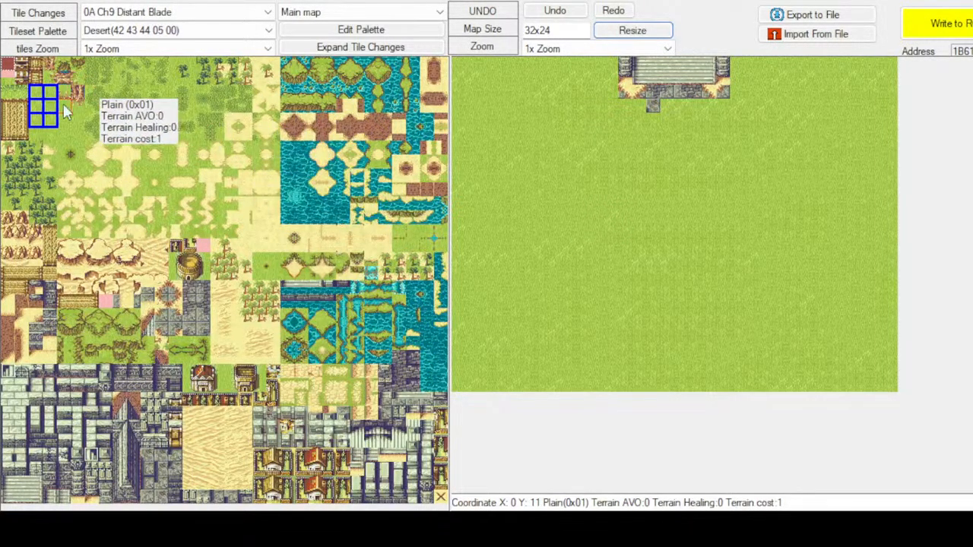
{"action": "left_click", "coordinate": [36, 92]}
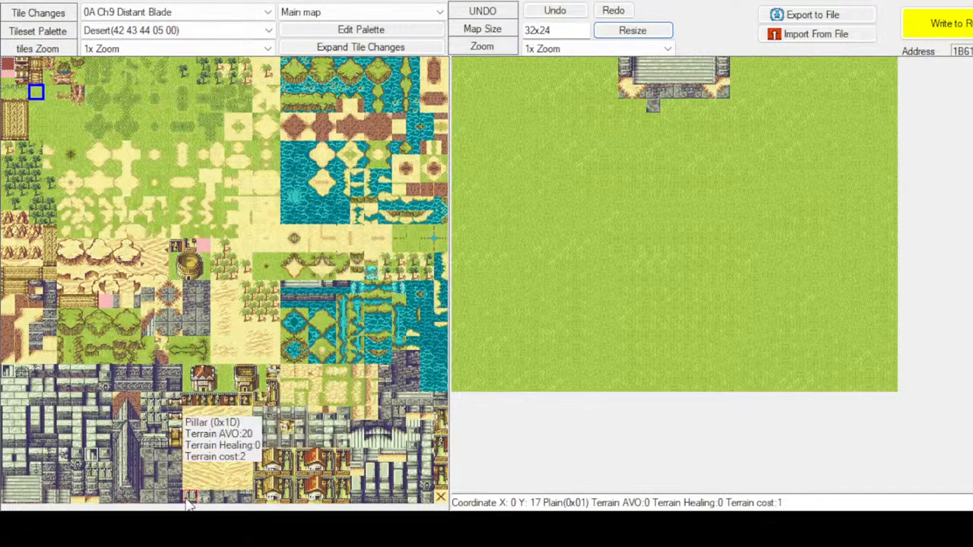
{"action": "left_click", "coordinate": [176, 441]}
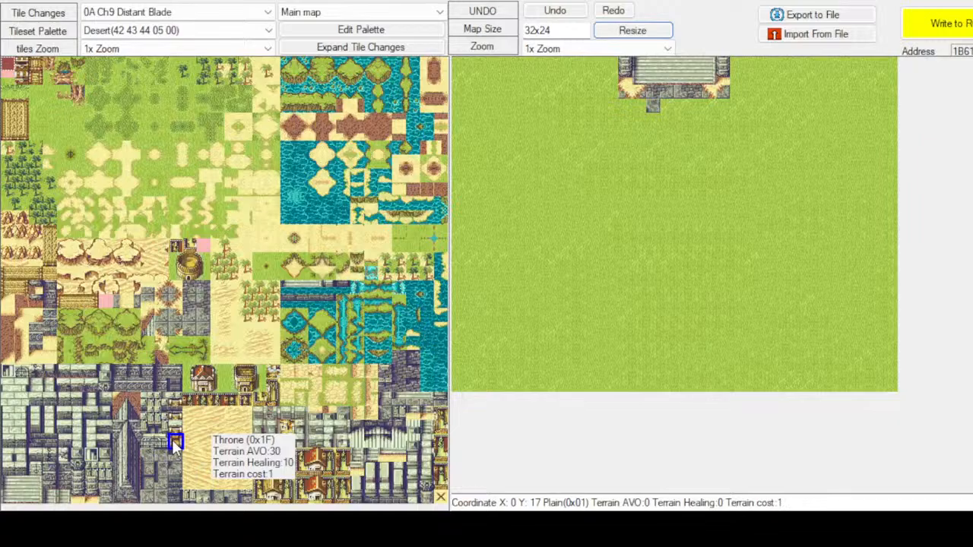
{"action": "left_click_drag", "start_coordinate": [172, 439], "coordinate": [174, 424]}
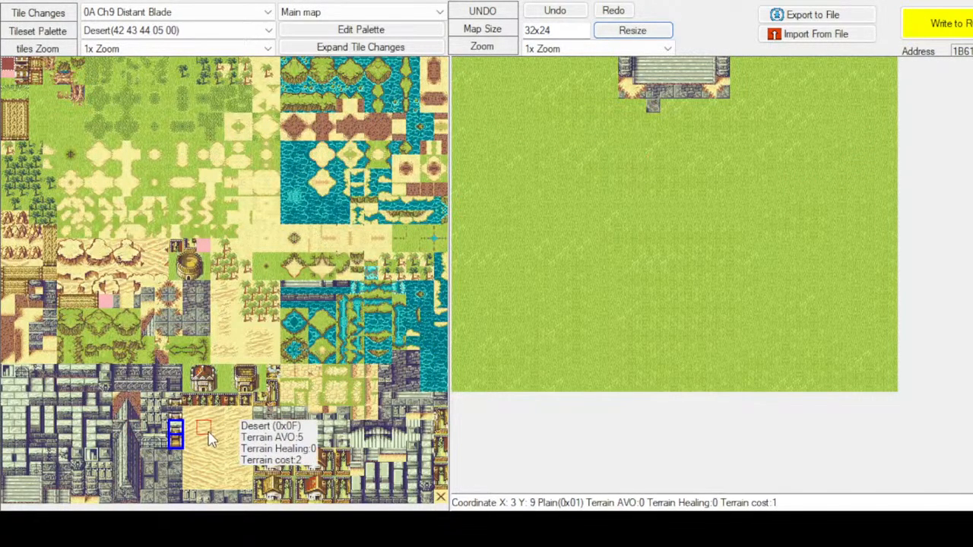
{"action": "left_click", "coordinate": [160, 455]}
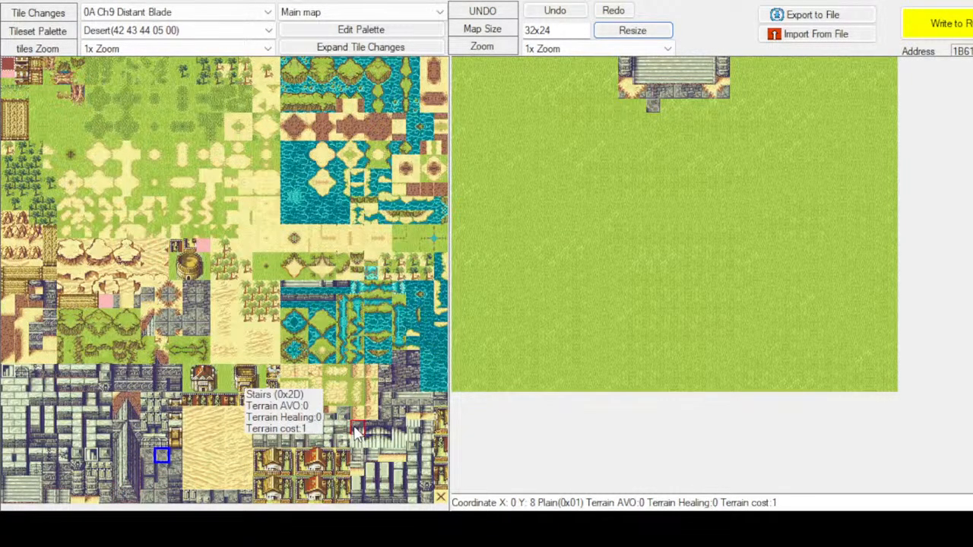
Place the two-tile shadowed Stairs edge beside the left pillar at X 11, rows Y 1 and Y 2, undoing any misplaced copies
{"action": "mouse_move", "coordinate": [355, 428]}
{"action": "left_mouse_down"}
{"action": "mouse_move", "coordinate": [345, 453]}
{"action": "mouse_move", "coordinate": [355, 443]}
{"action": "left_mouse_up"}
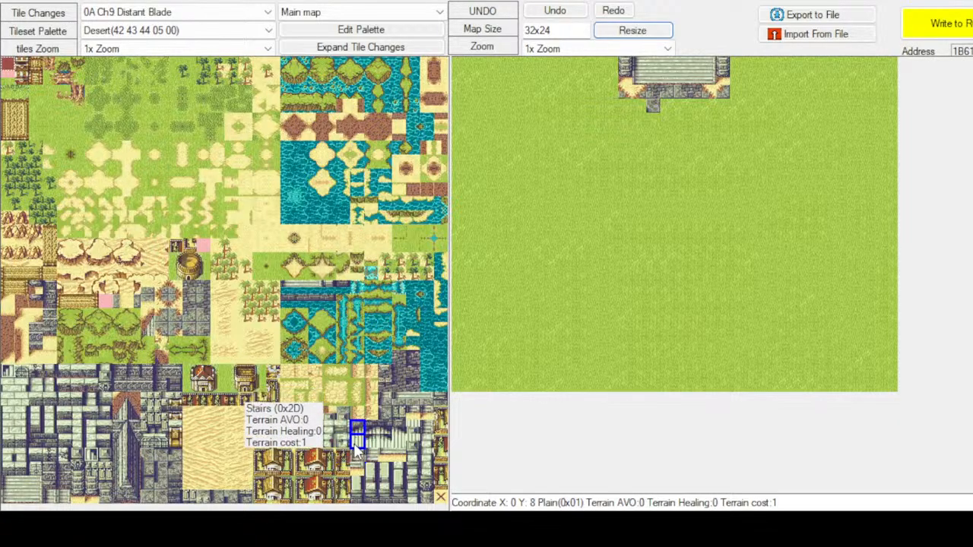
{"action": "left_click", "coordinate": [610, 92]}
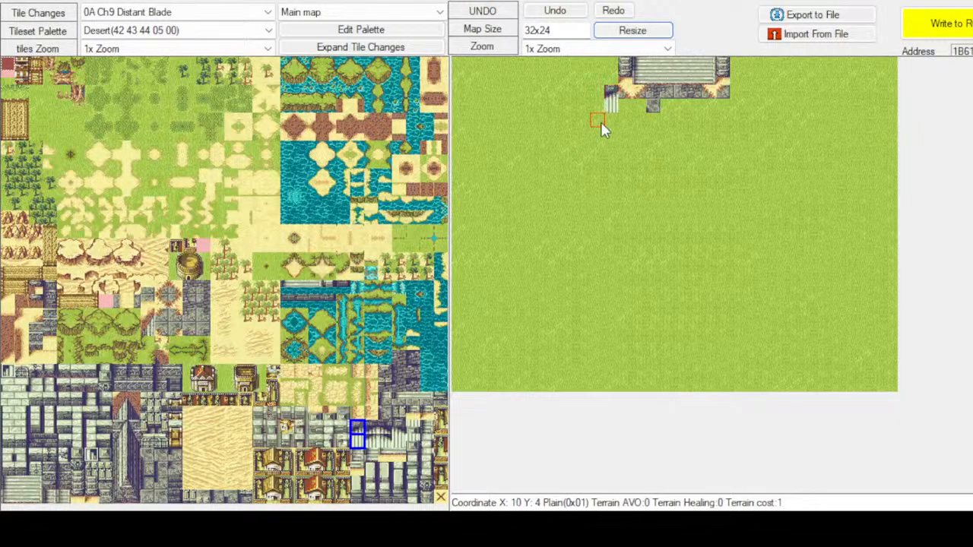
{"action": "left_click", "coordinate": [555, 11]}
{"action": "left_click", "coordinate": [598, 82]}
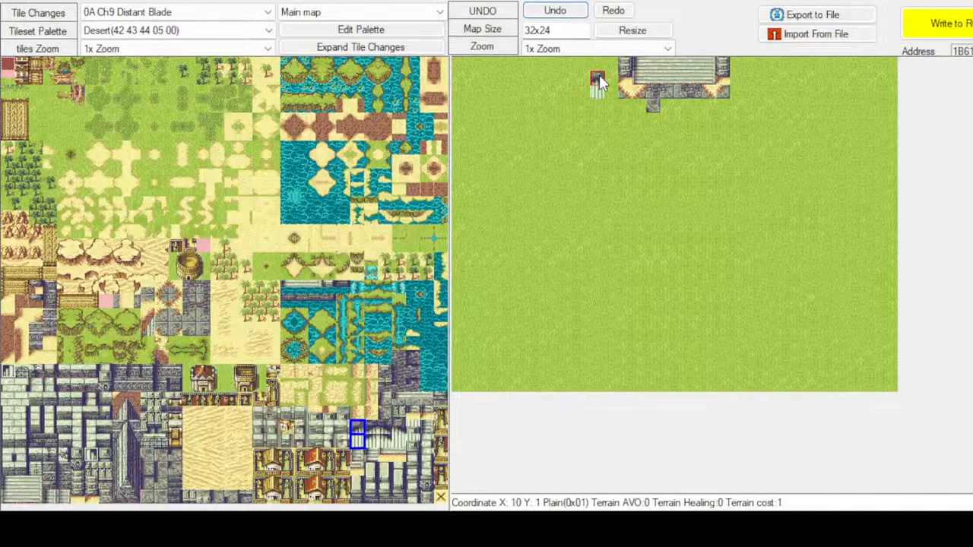
{"action": "left_click", "coordinate": [555, 11]}
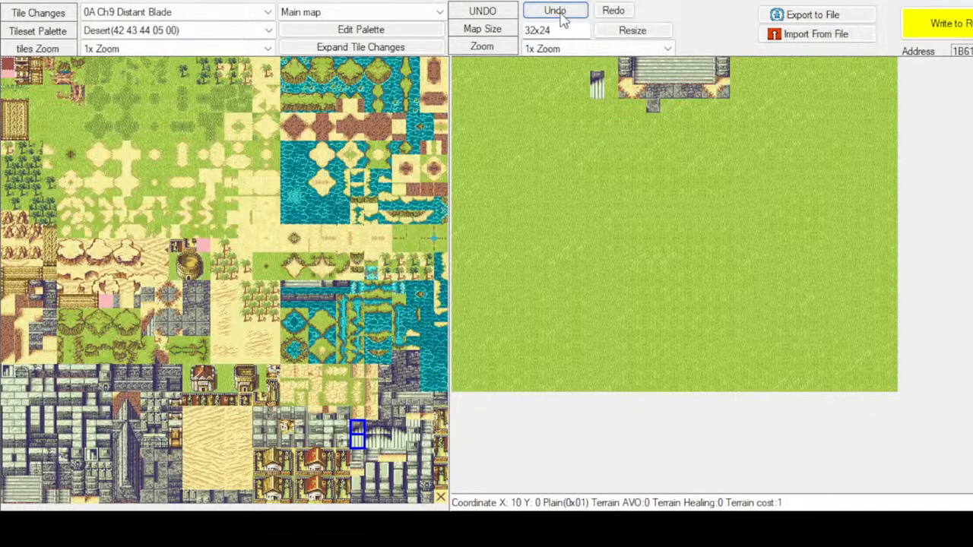
{"action": "left_click", "coordinate": [613, 79]}
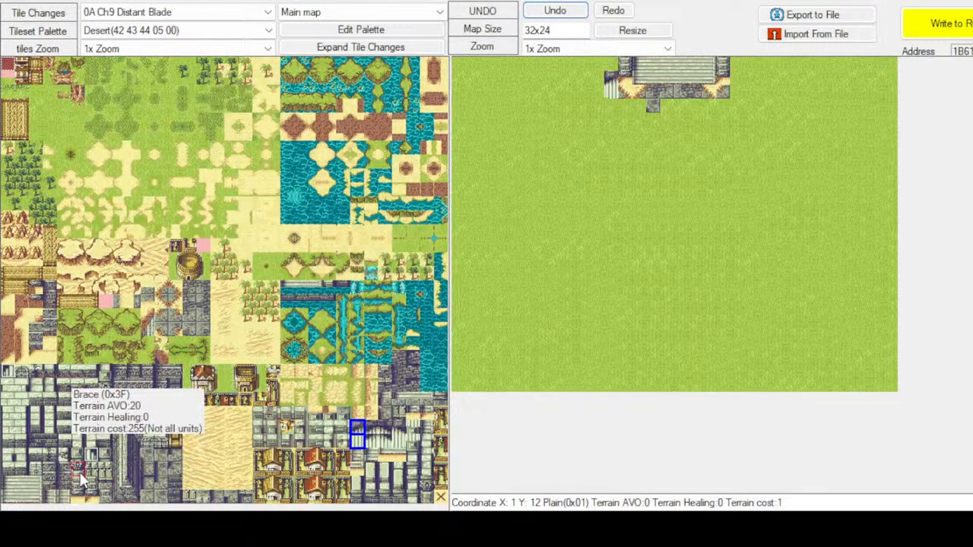
Put a Brace pillar above the left Stairs tile at X 11, and extend the Stairs with a tile at X 10 in row Y 2
{"action": "left_click", "coordinate": [79, 472]}
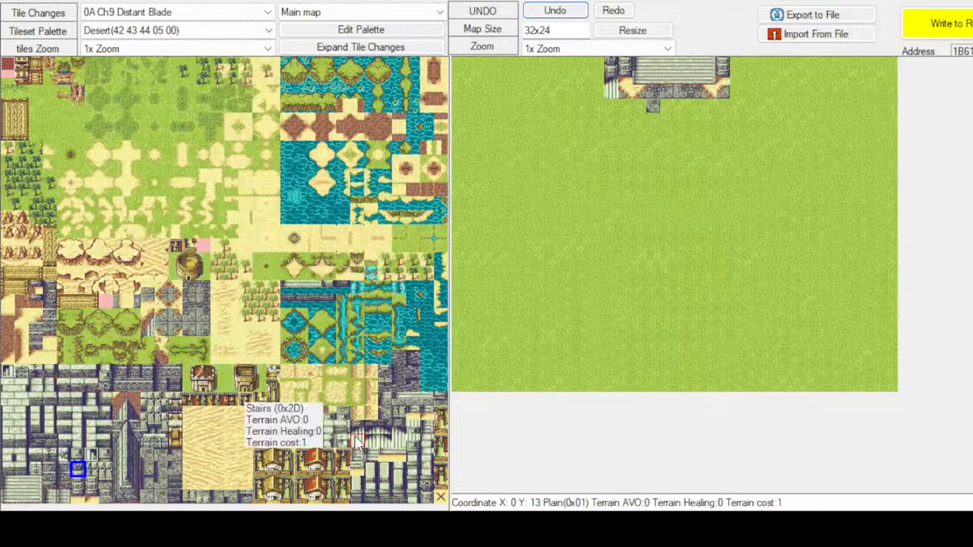
{"action": "left_click_drag", "start_coordinate": [357, 429], "coordinate": [357, 442]}
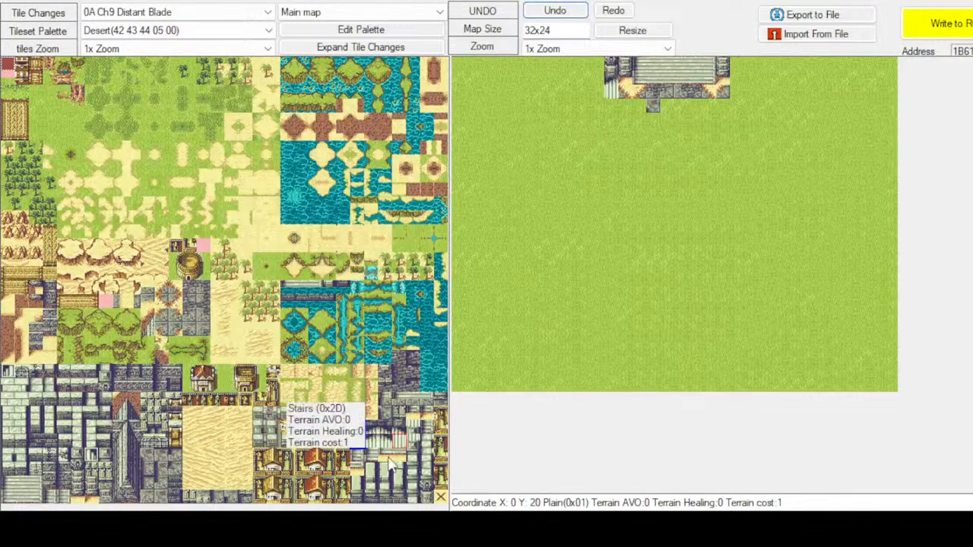
{"action": "left_click", "coordinate": [358, 440]}
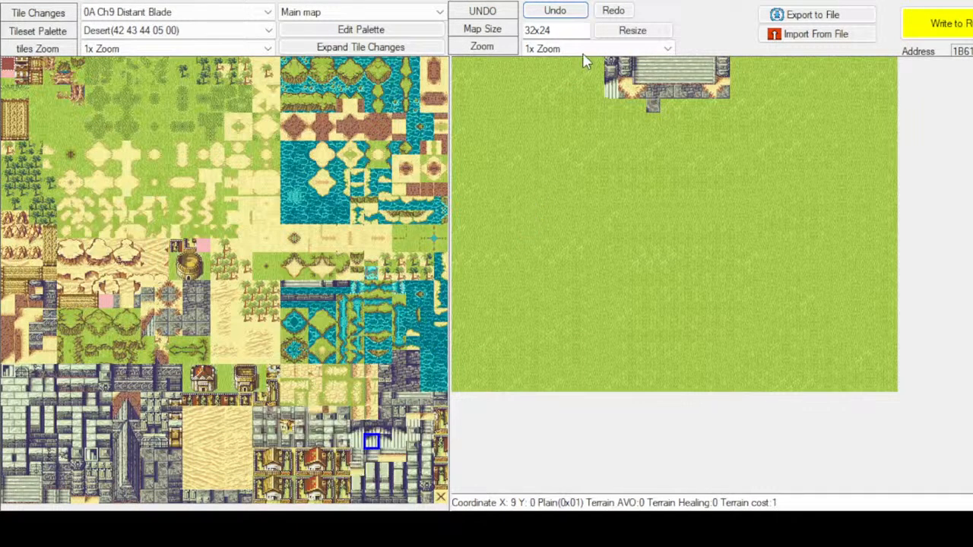
{"action": "left_click", "coordinate": [596, 89]}
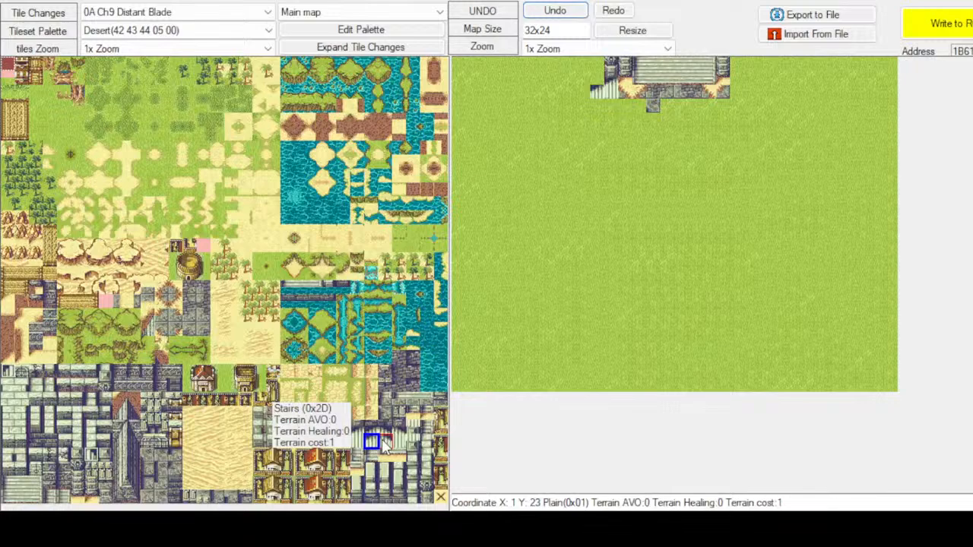
Place the two-tile Stairs edge beside the right pillar at X 20, rows Y 1 and Y 2, and top it with a Brace pillar
{"action": "mouse_move", "coordinate": [352, 440]}
{"action": "left_mouse_down"}
{"action": "mouse_move", "coordinate": [364, 410]}
{"action": "mouse_move", "coordinate": [358, 429]}
{"action": "left_mouse_up"}
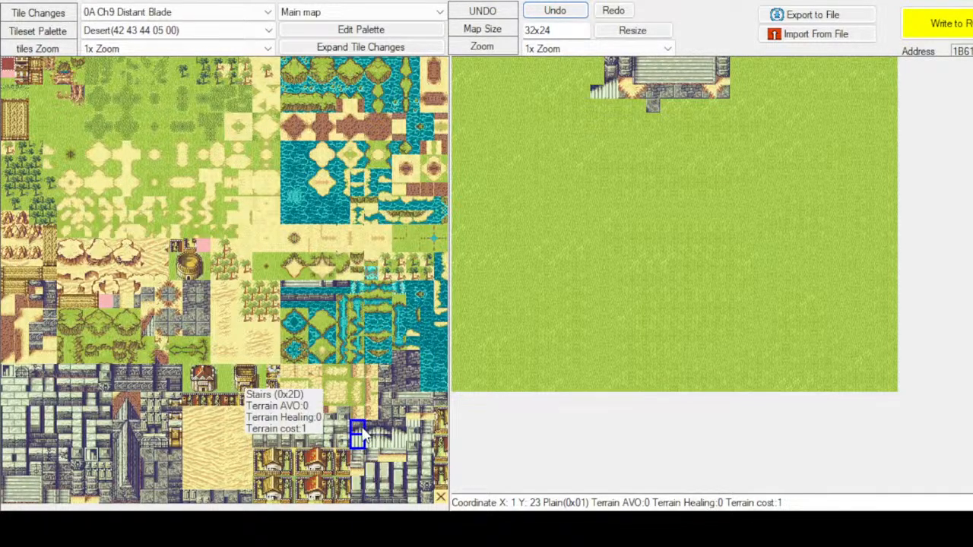
{"action": "left_click", "coordinate": [734, 95]}
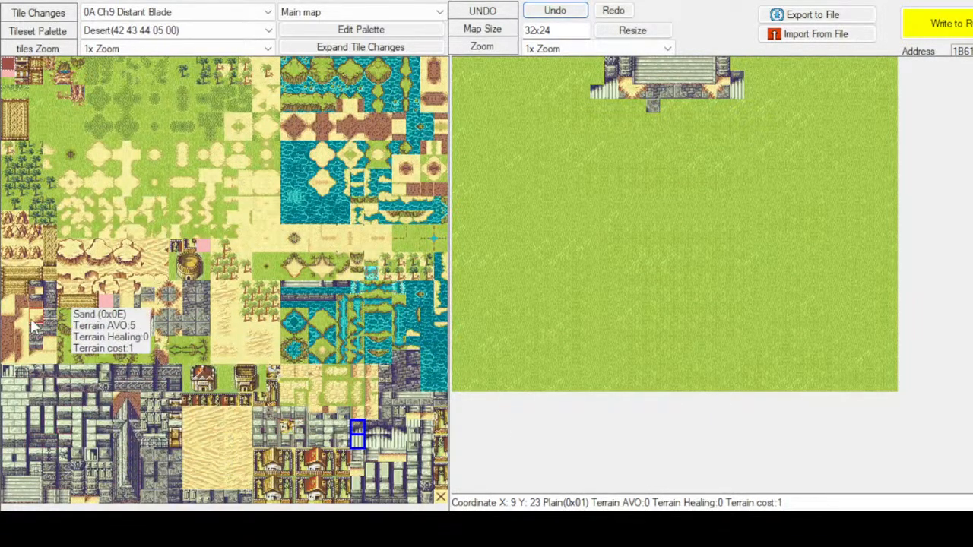
{"action": "left_click", "coordinate": [78, 469]}
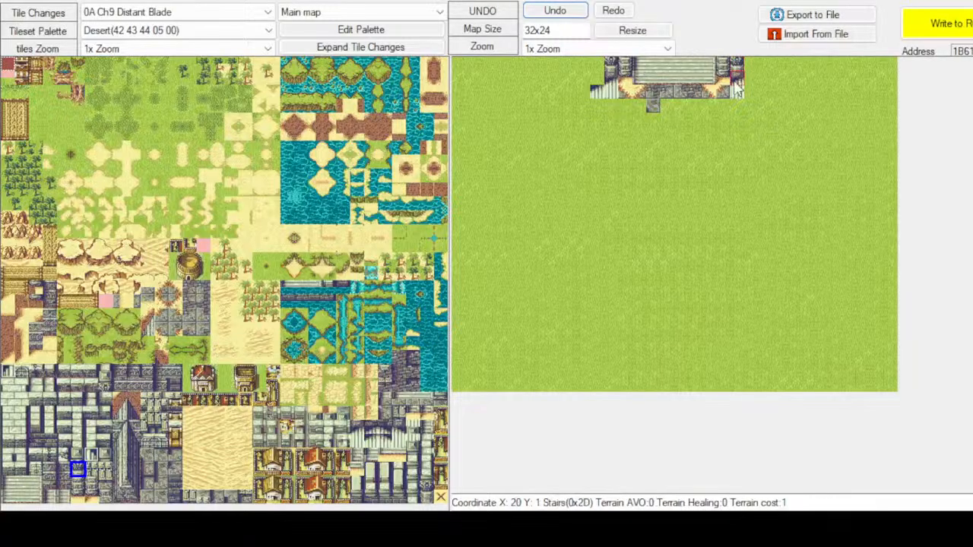
{"action": "left_click", "coordinate": [79, 484]}
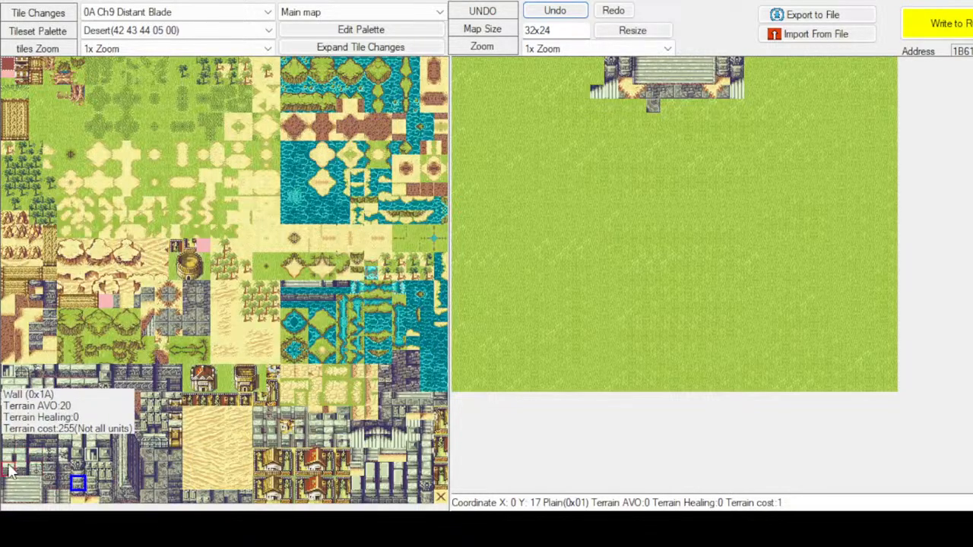
Stack Brace pillar tiles above the left Stairs tile at X 10, rows Y 0 and Y 1
{"action": "left_click", "coordinate": [413, 456]}
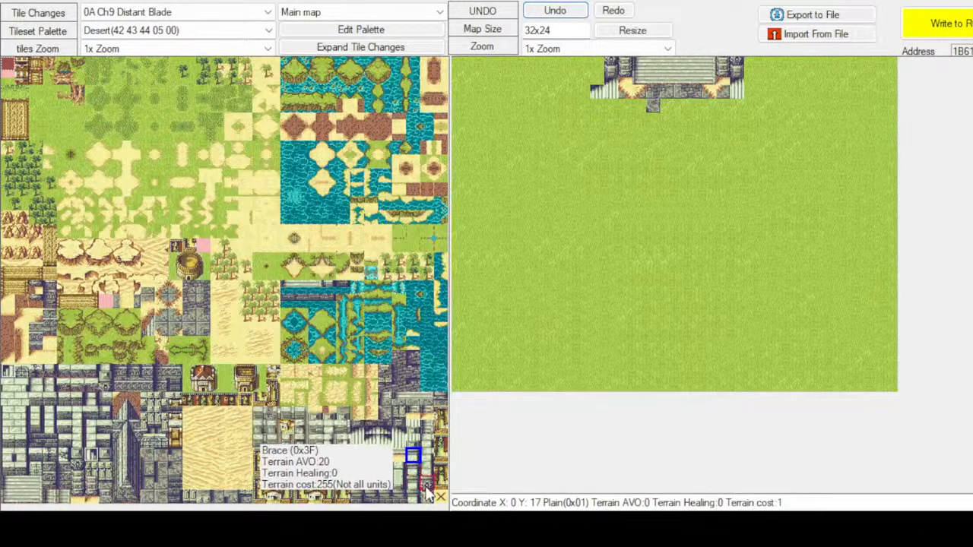
{"action": "left_click", "coordinate": [426, 487]}
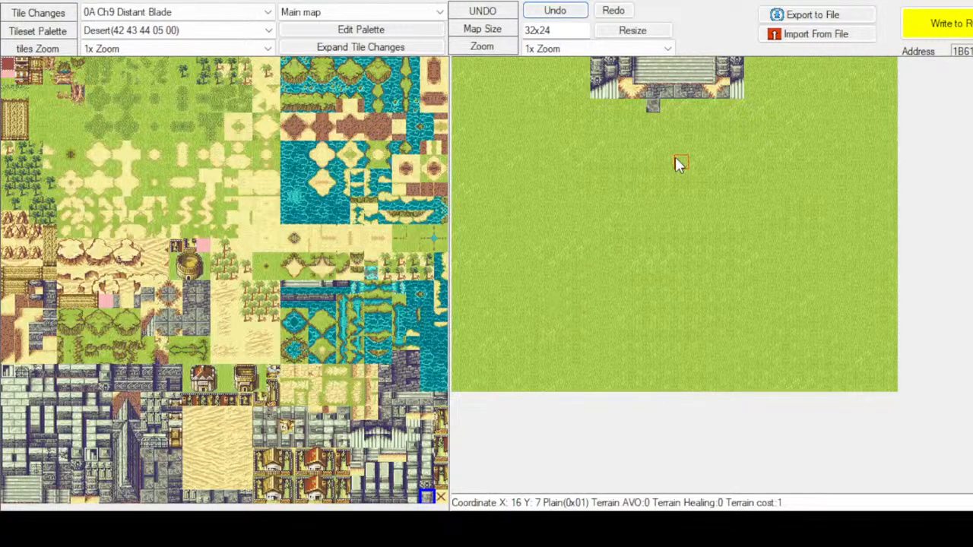
{"action": "left_click", "coordinate": [371, 442]}
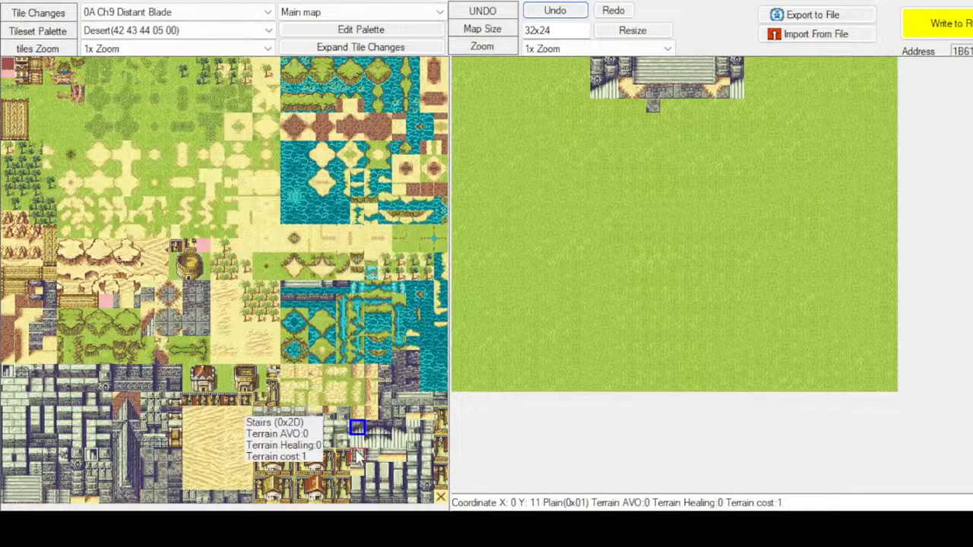
{"action": "left_click_drag", "start_coordinate": [357, 430], "coordinate": [358, 441]}
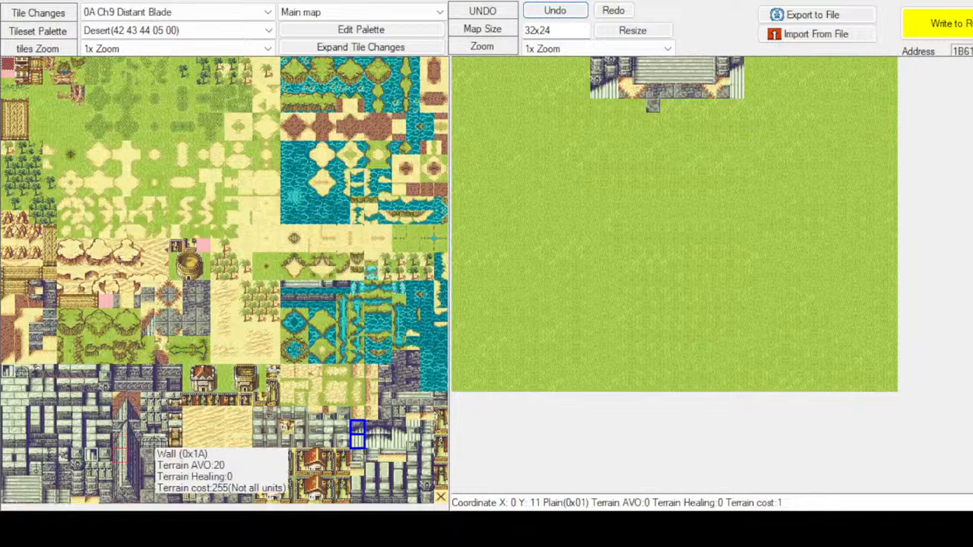
{"action": "left_click_drag", "start_coordinate": [357, 427], "coordinate": [357, 441]}
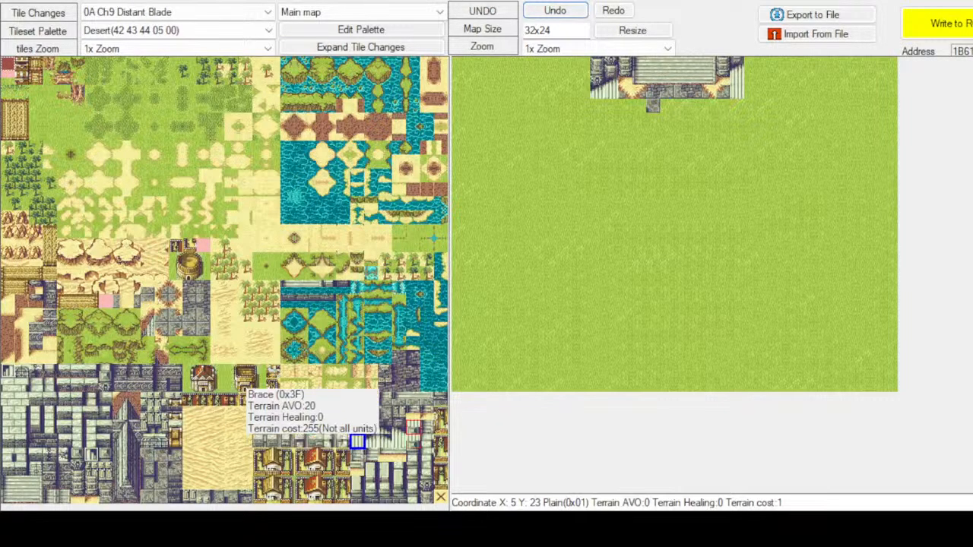
{"action": "left_click", "coordinate": [412, 427]}
{"action": "left_click", "coordinate": [612, 107]}
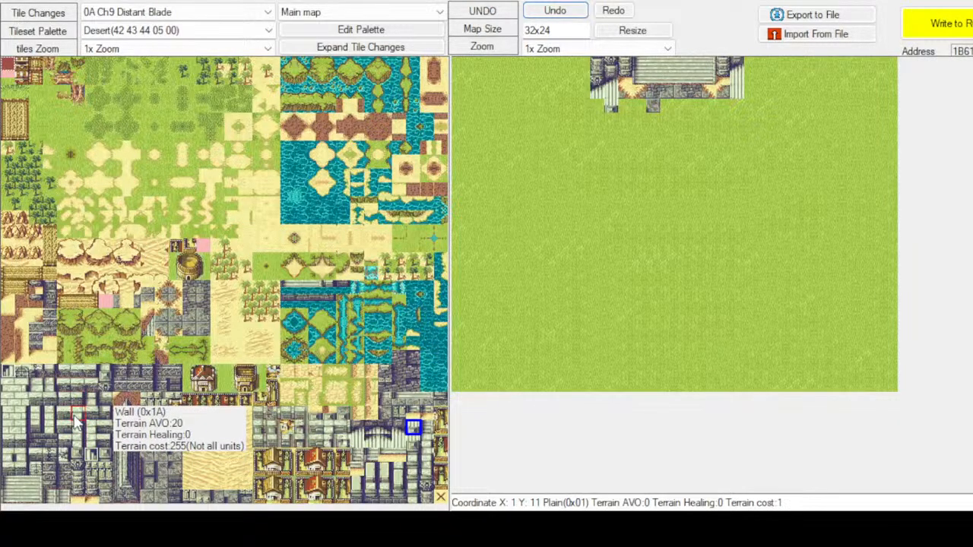
Lay a row of Wall tiles below the left side stairs, from X 10 to X 12 in row Y 3
{"action": "left_click", "coordinate": [64, 414]}
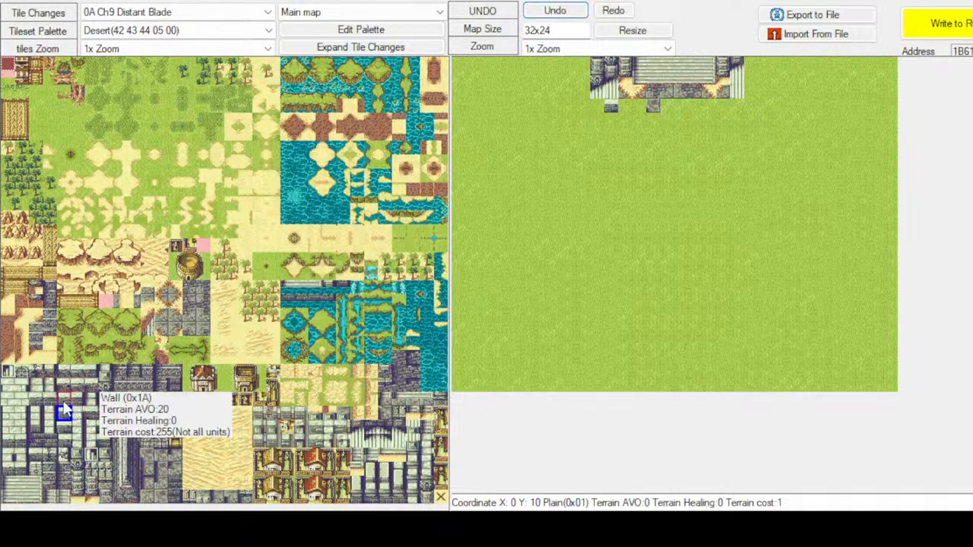
{"action": "left_click", "coordinate": [39, 456]}
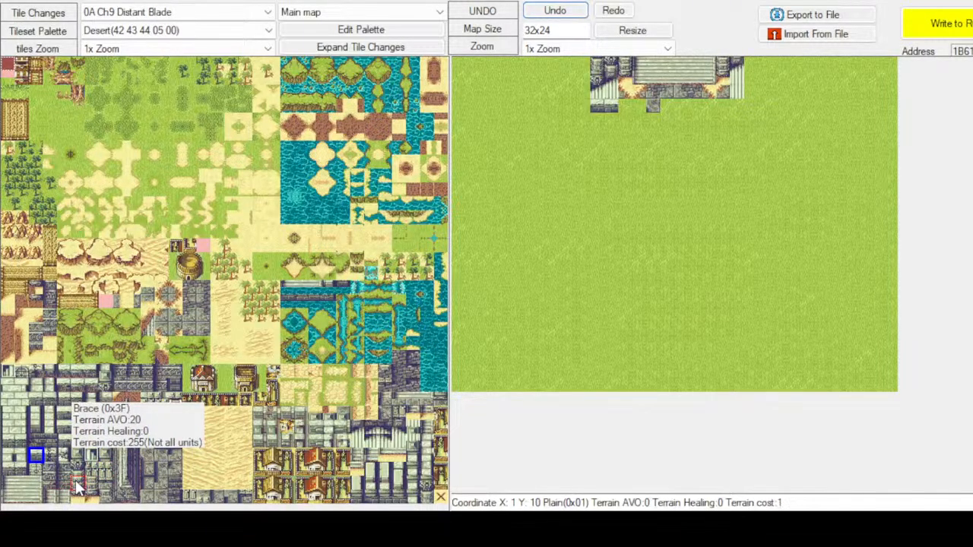
{"action": "left_click", "coordinate": [131, 498]}
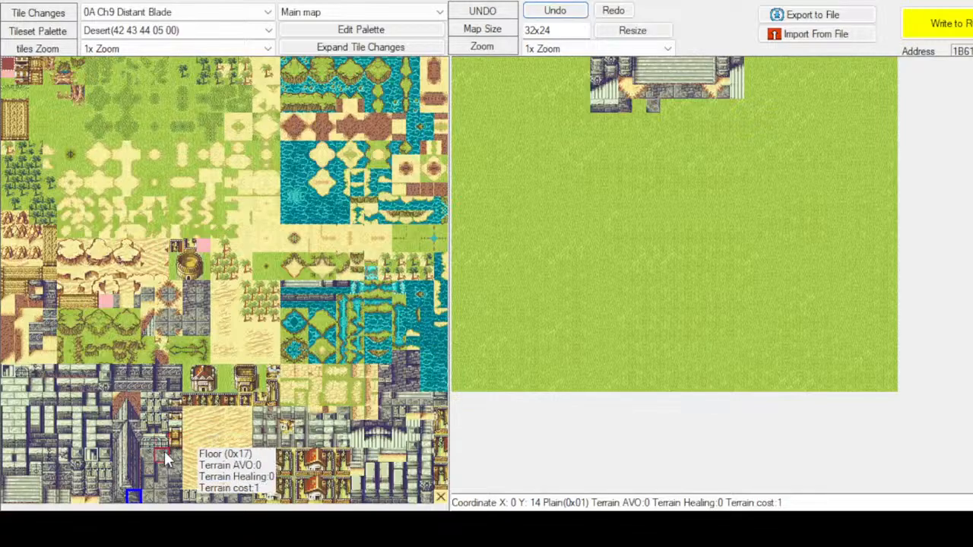
{"action": "left_click", "coordinate": [119, 427]}
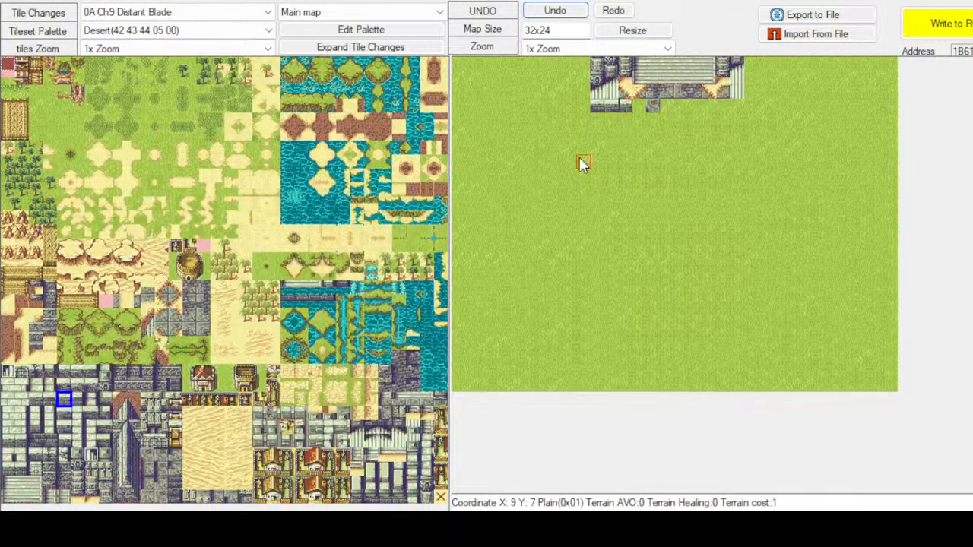
{"action": "left_click", "coordinate": [78, 400]}
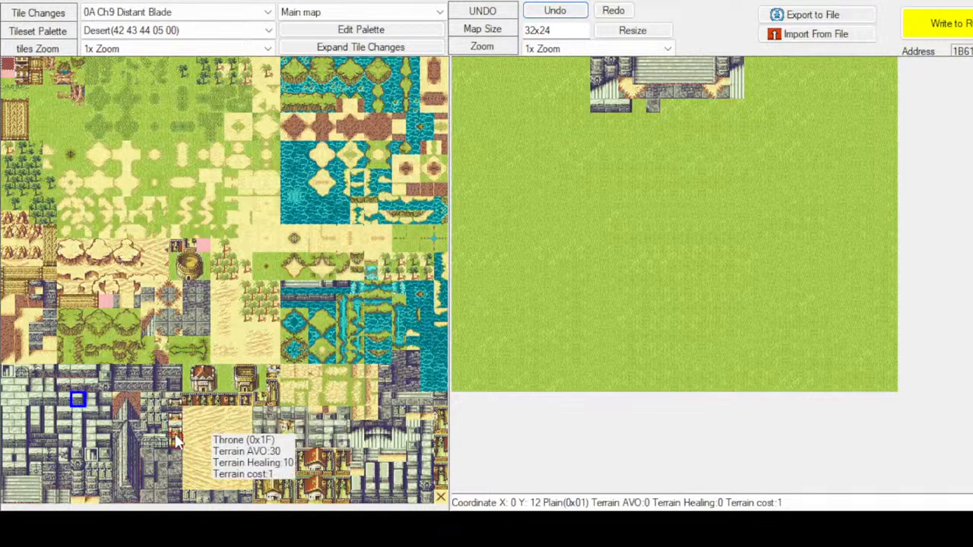
Place the two-tile wall front at X 15 and X 16 in row Y 4, undoing any misplaced copies
{"action": "left_click_drag", "start_coordinate": [175, 430], "coordinate": [175, 442]}
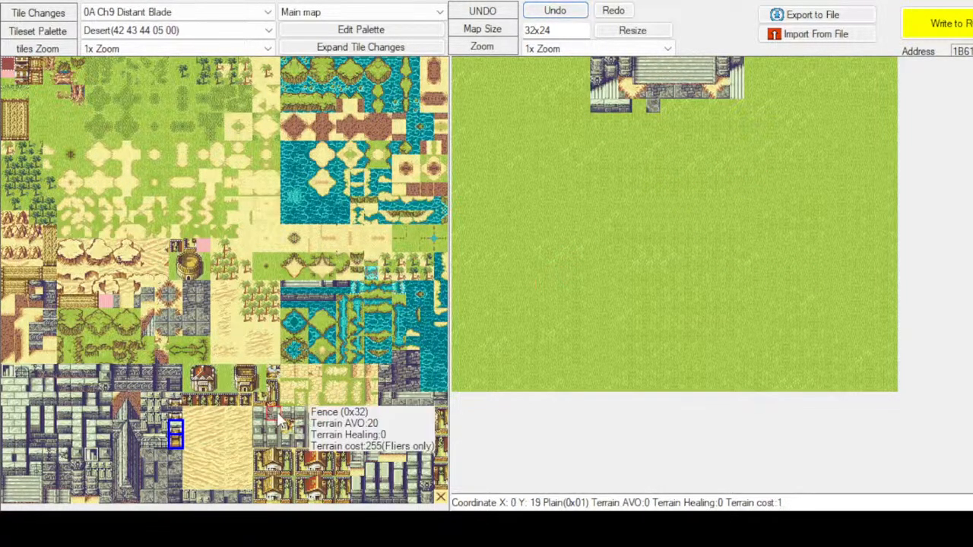
{"action": "left_click_drag", "start_coordinate": [149, 442], "coordinate": [162, 443]}
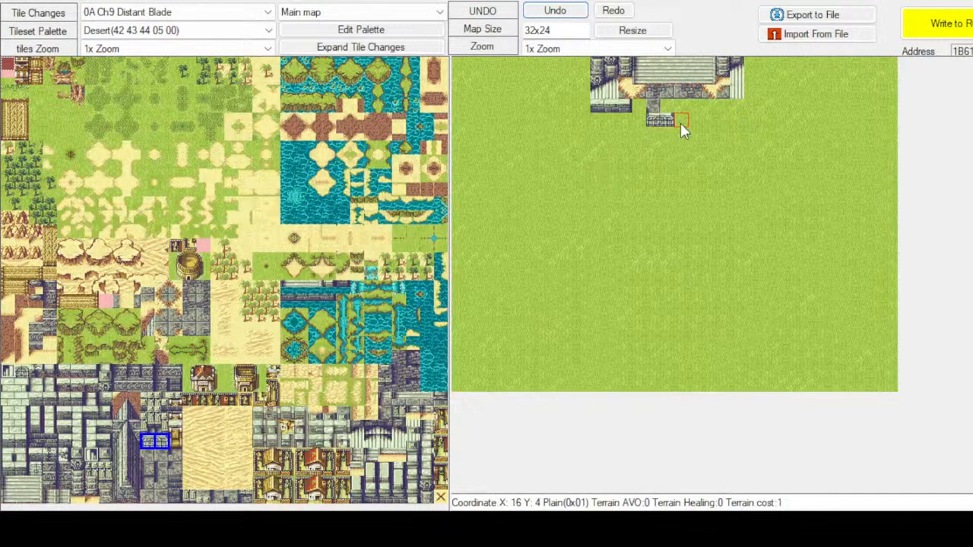
{"action": "left_click", "coordinate": [572, 11]}
{"action": "left_click", "coordinate": [658, 125]}
{"action": "left_click", "coordinate": [568, 14]}
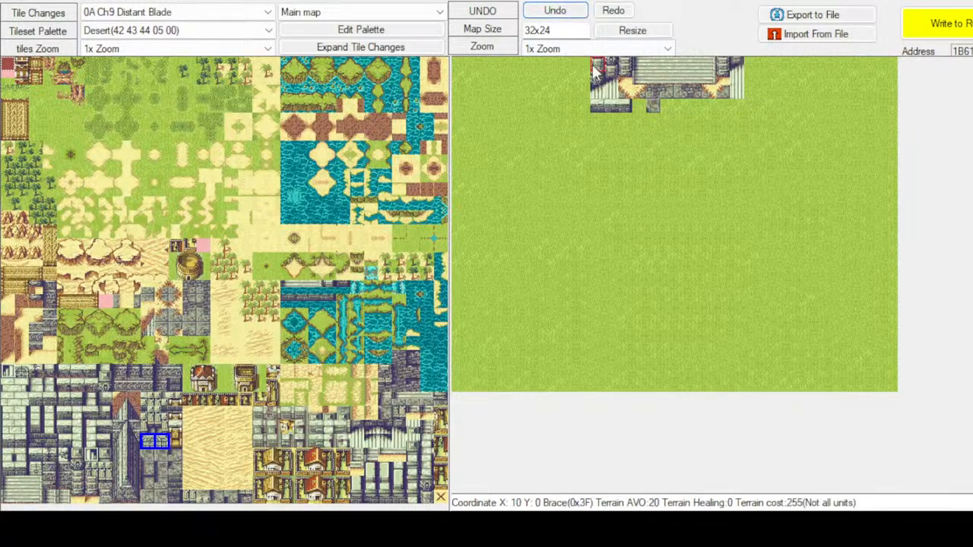
{"action": "left_click", "coordinate": [664, 119]}
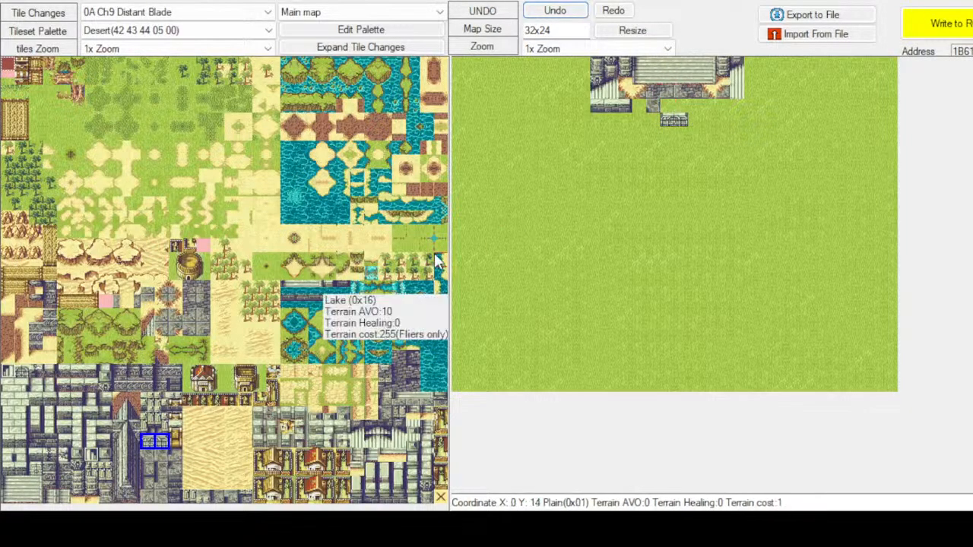
Place the two-tile wall edge at X 14, rows Y 4 and Y 5, and add a stone tile beside it at X 13, Y 4
{"action": "left_click", "coordinate": [121, 428]}
{"action": "left_click_drag", "start_coordinate": [122, 427], "coordinate": [118, 436]}
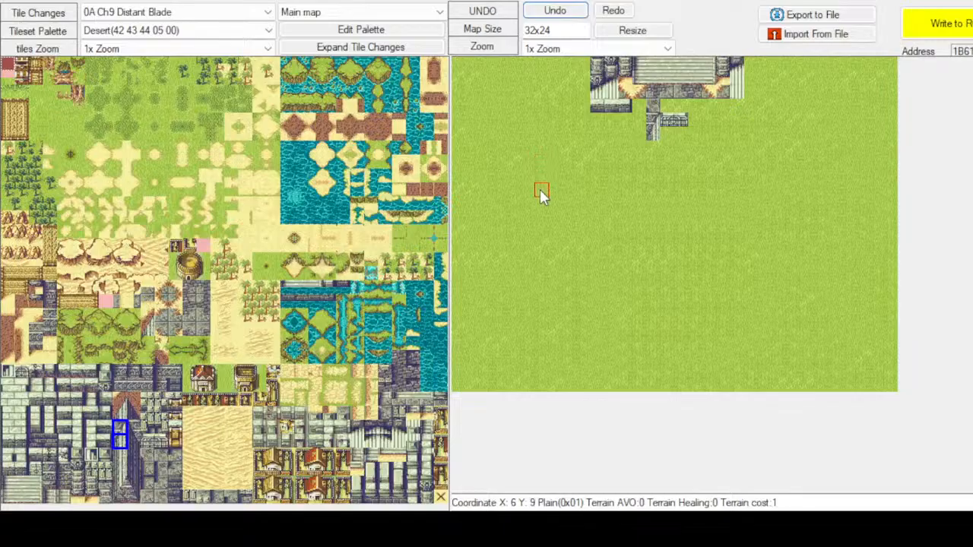
{"action": "left_click", "coordinate": [119, 495]}
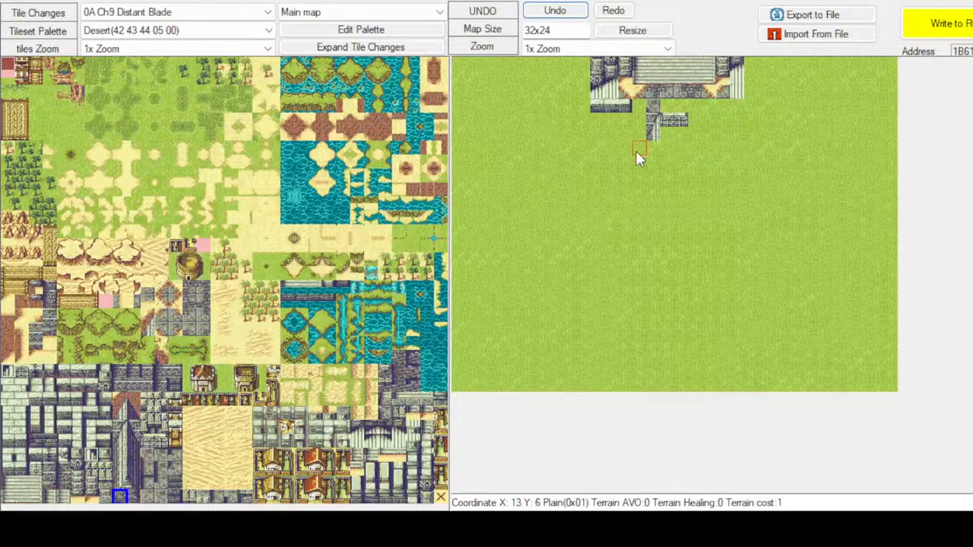
{"action": "left_click", "coordinate": [641, 120]}
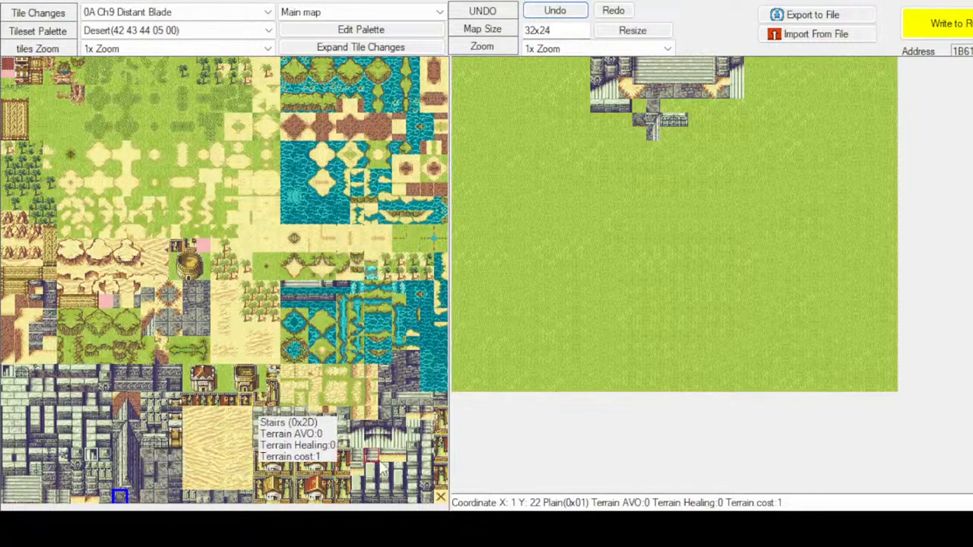
Place the small Stairs doorway tile at X 13, Y 3, at the end of the left wall row
{"action": "left_click", "coordinate": [417, 432]}
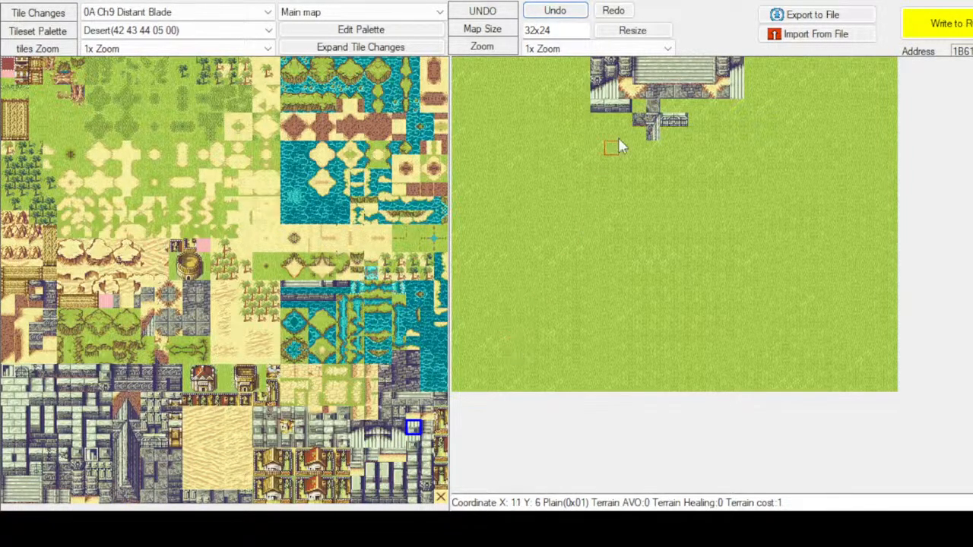
{"action": "left_click", "coordinate": [92, 457]}
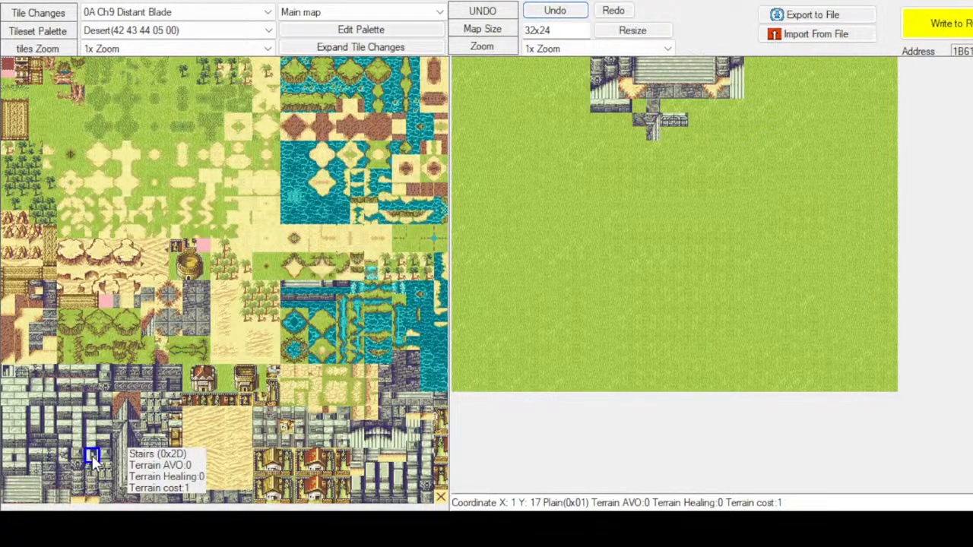
{"action": "left_click", "coordinate": [640, 107]}
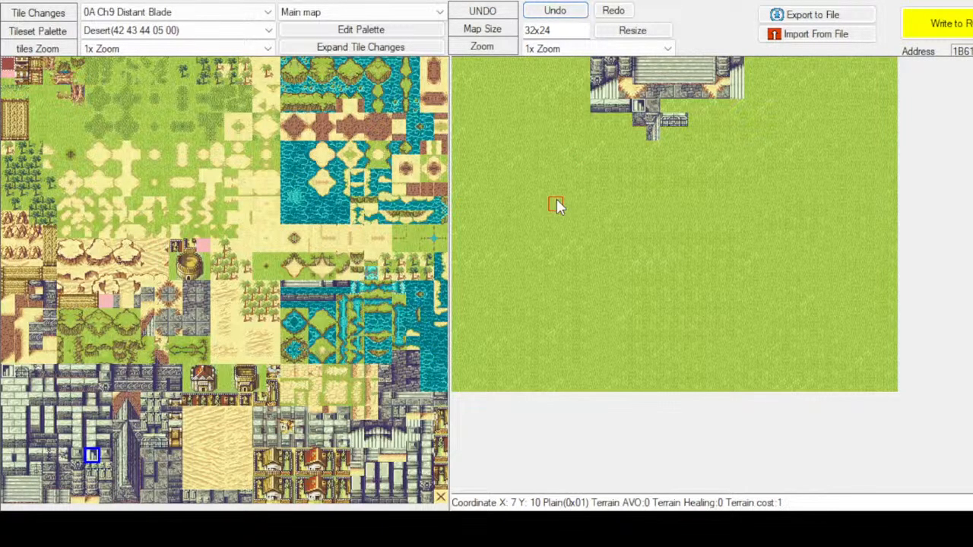
Lay a row of Wall tiles below the right side stairs, from X 18 to X 20 in row Y 3, undoing any unsuitable tile
{"action": "left_click", "coordinate": [100, 440]}
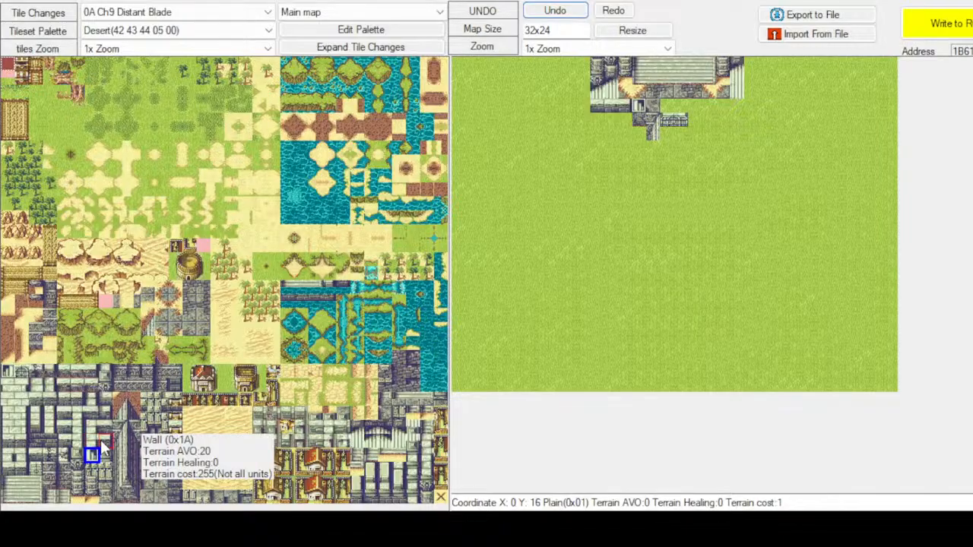
{"action": "left_click", "coordinate": [735, 109]}
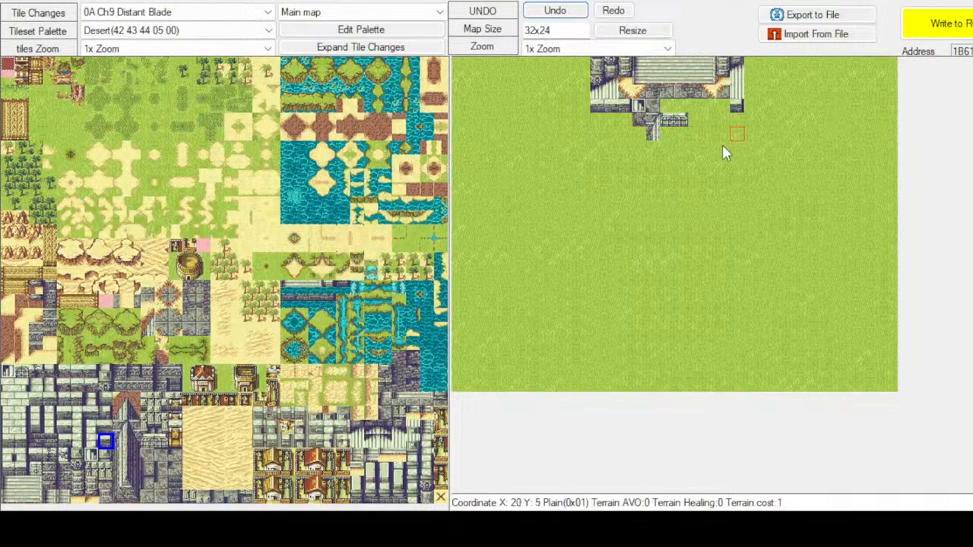
{"action": "left_click", "coordinate": [75, 456]}
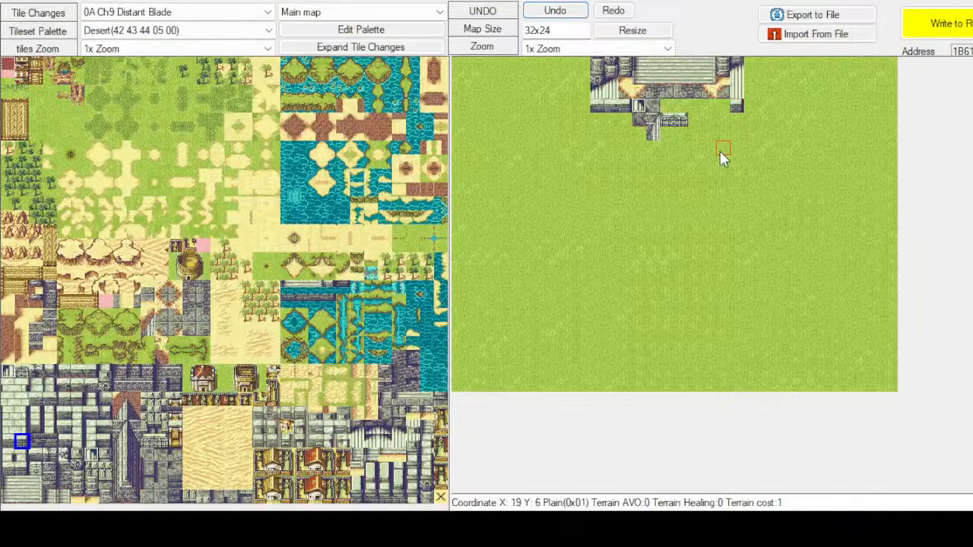
{"action": "left_click", "coordinate": [544, 11]}
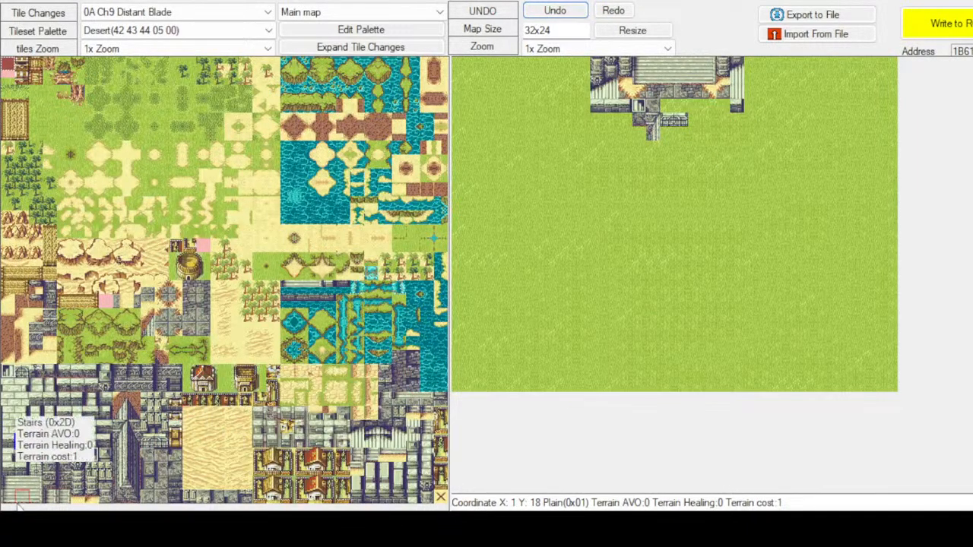
{"action": "left_click", "coordinate": [36, 399]}
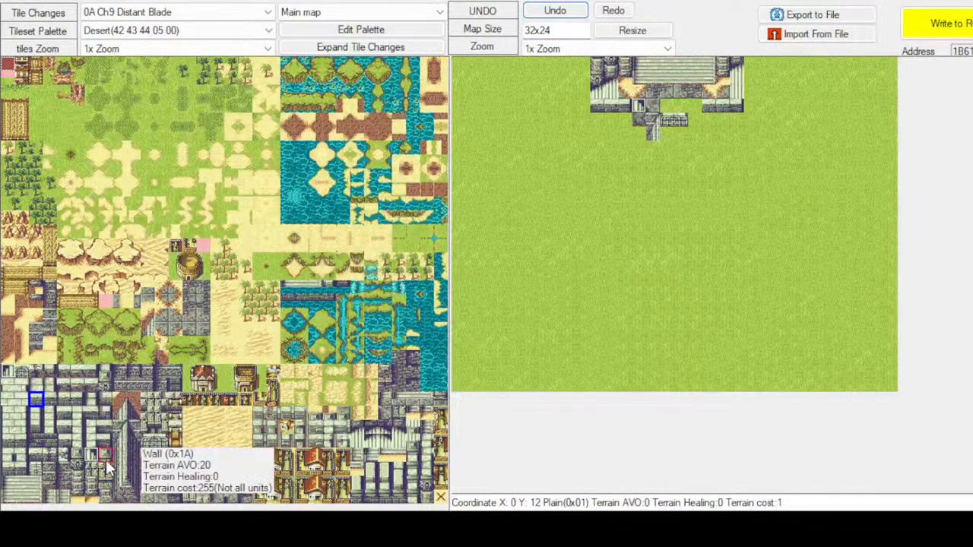
Place the two-tile shadowed Wall edge at X 17, rows Y 4 and Y 5, closing the right end of the wall front
{"action": "left_click", "coordinate": [119, 428]}
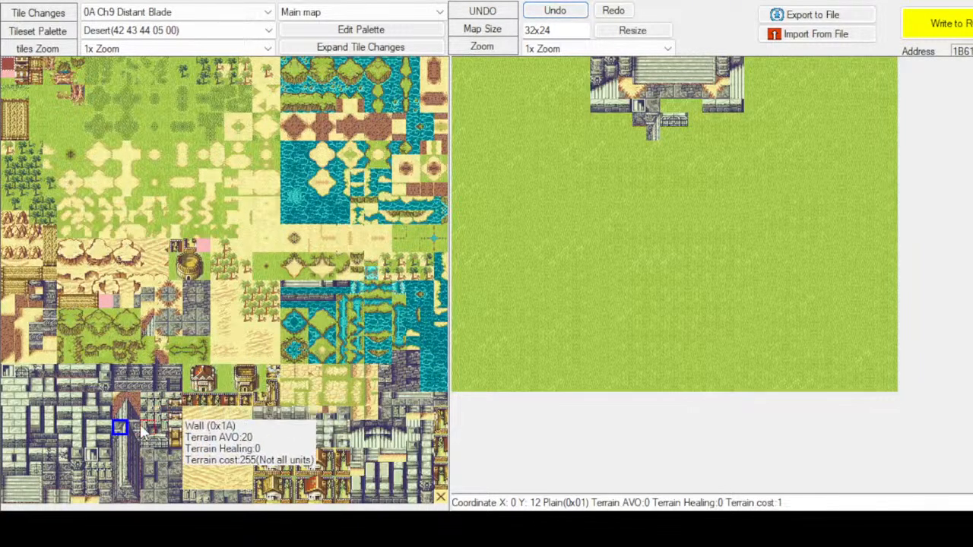
{"action": "left_click_drag", "start_coordinate": [133, 429], "coordinate": [132, 445]}
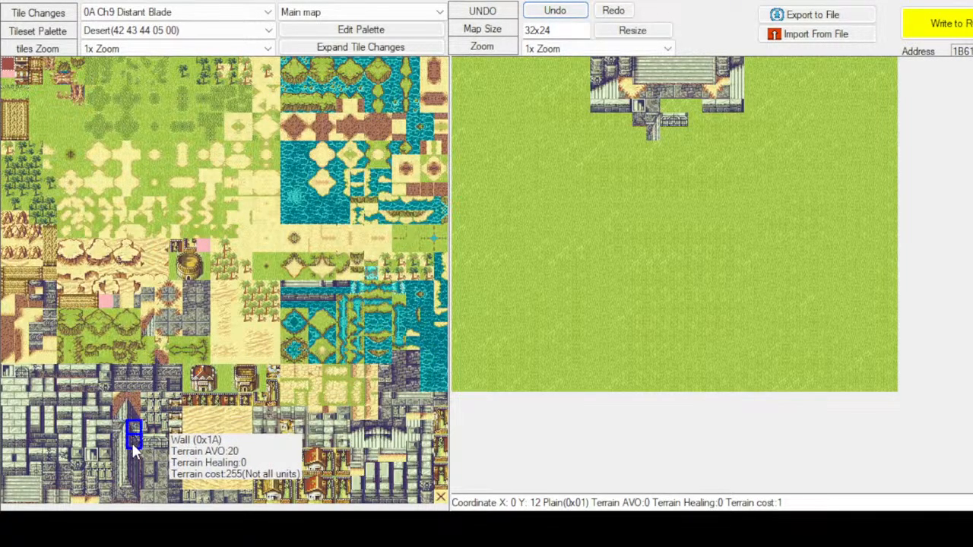
{"action": "left_click", "coordinate": [699, 120]}
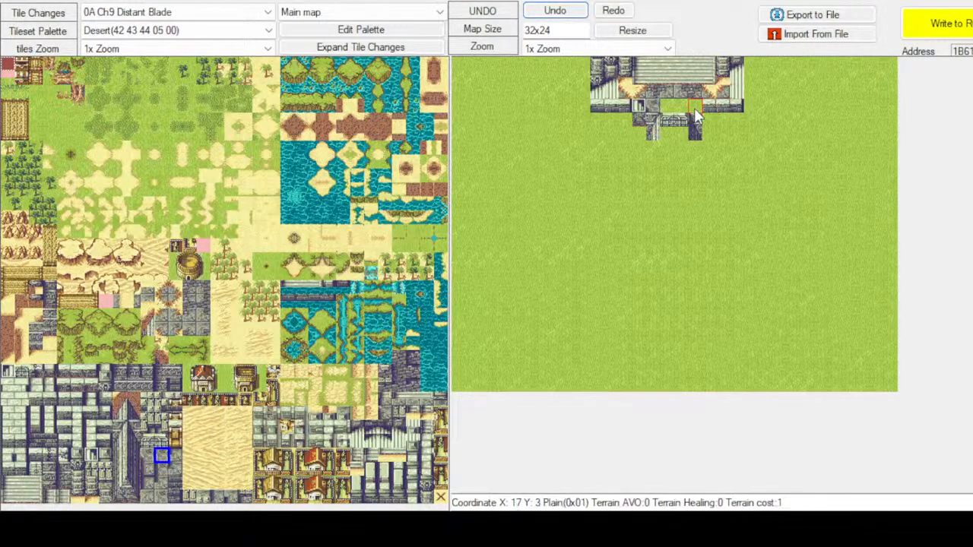
Fill the gap above the wall front with stone Floor tiles from X 15 to X 17 in row Y 3, undoing any unsuitable tile
{"action": "left_click", "coordinate": [554, 10]}
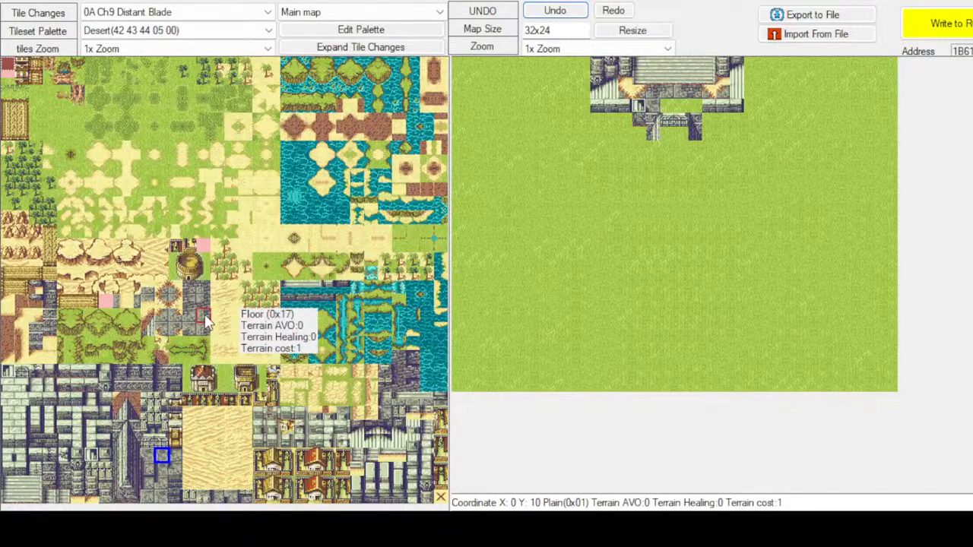
{"action": "left_click", "coordinate": [201, 292]}
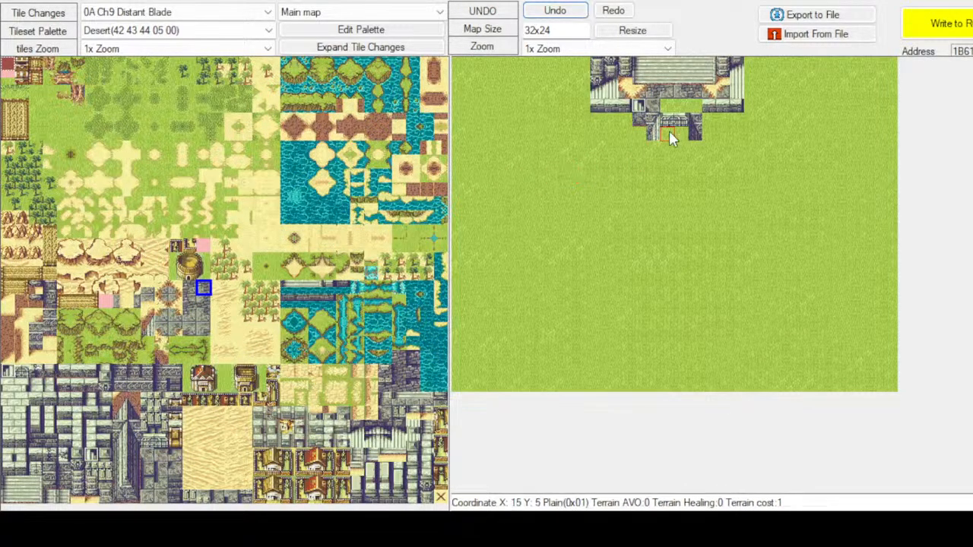
{"action": "left_click", "coordinate": [191, 287]}
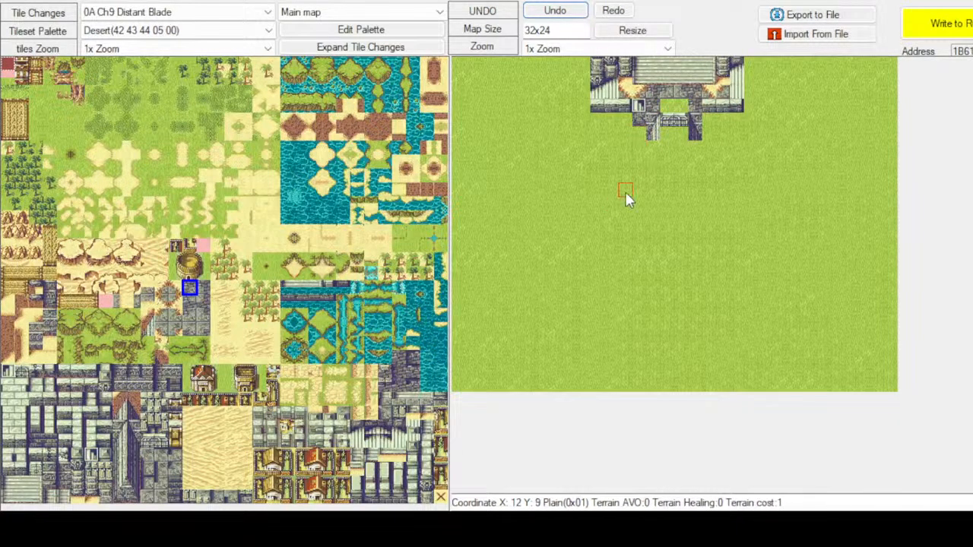
{"action": "left_click", "coordinate": [190, 316]}
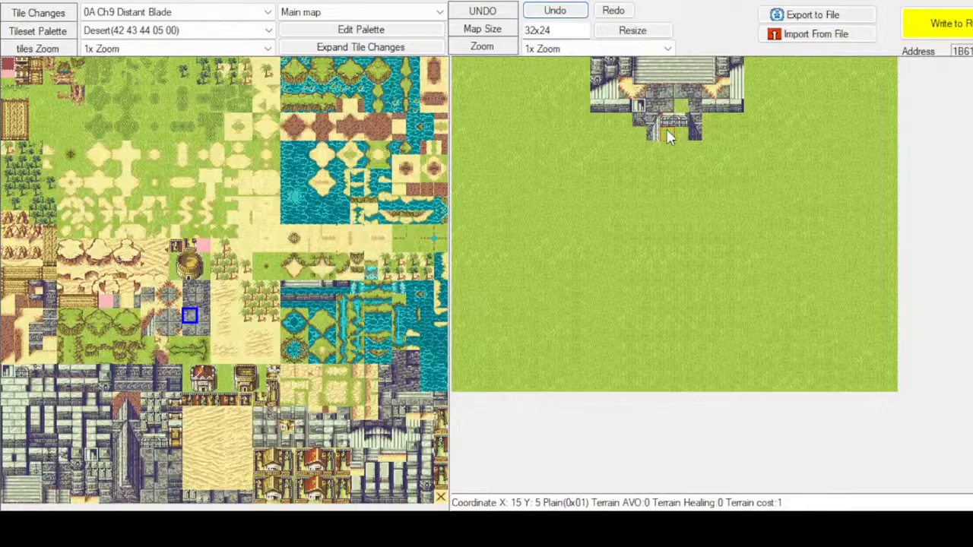
{"action": "left_click", "coordinate": [204, 315]}
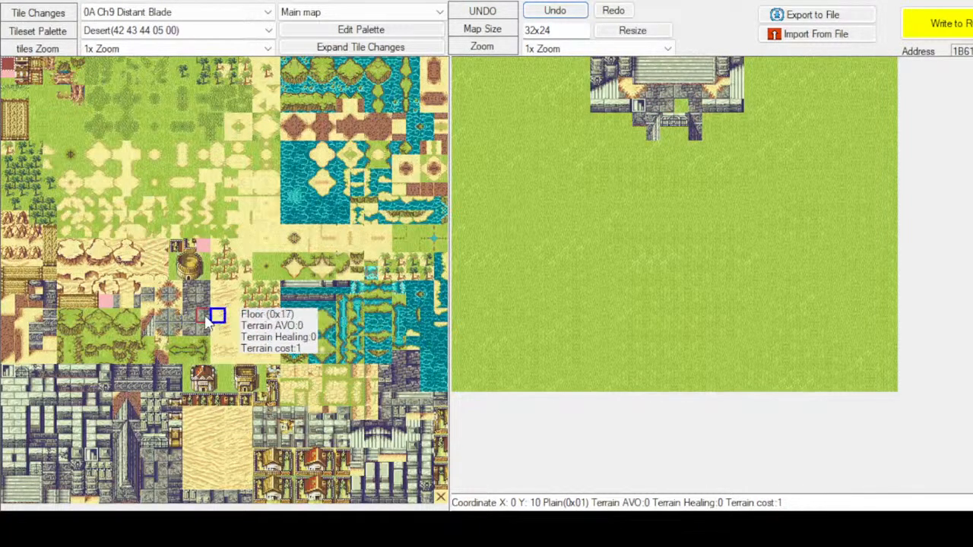
{"action": "left_click", "coordinate": [681, 105]}
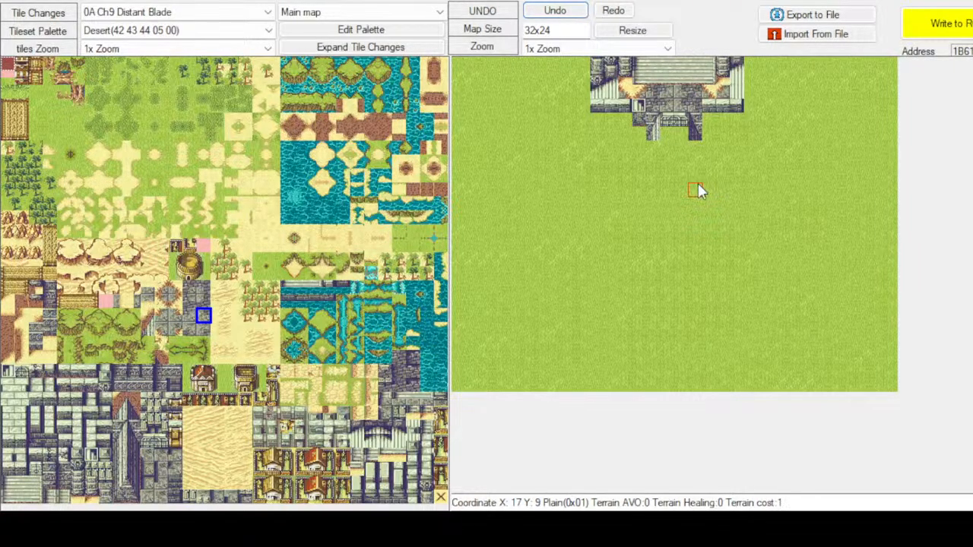
Try a Wall tile at X 18, Y 4, beside the end of the wall front, and undo it
{"action": "left_click", "coordinate": [131, 430]}
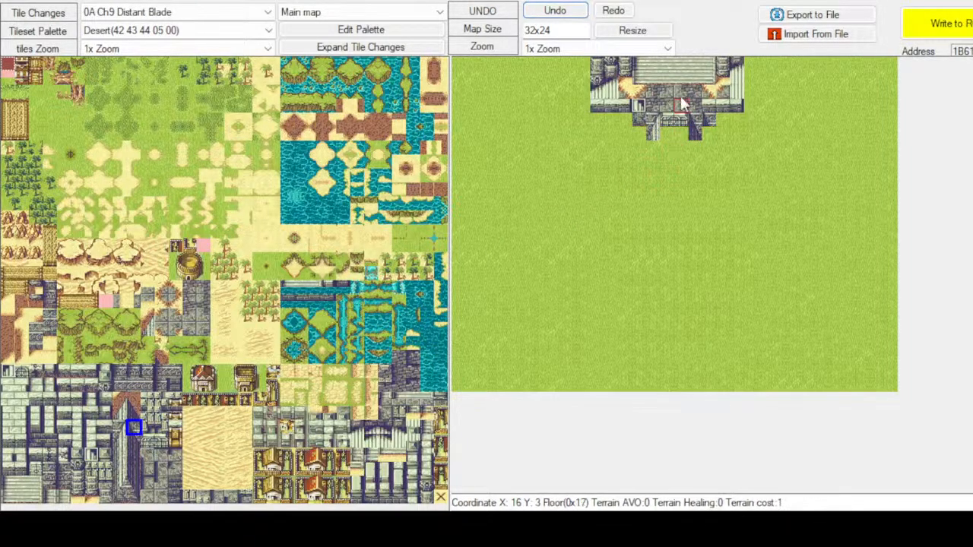
{"action": "left_click", "coordinate": [547, 17]}
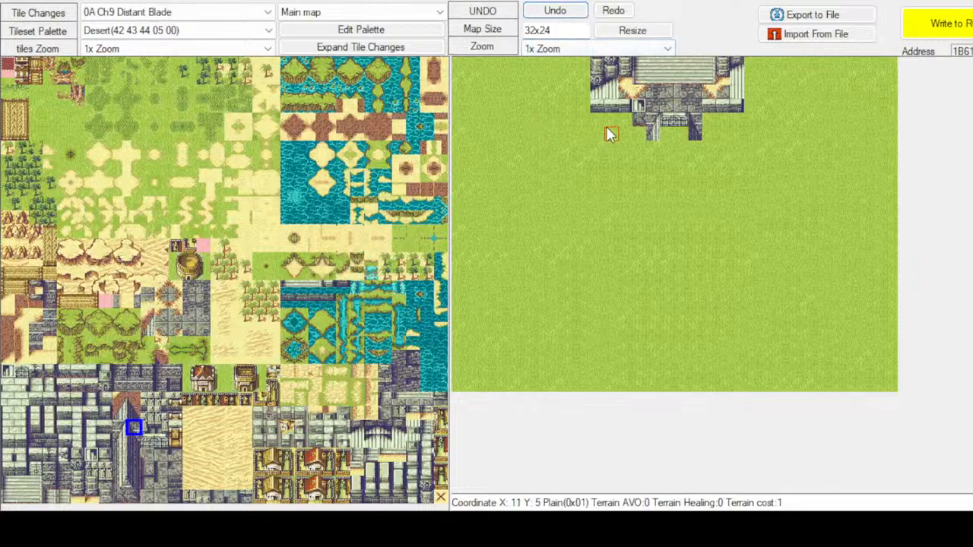
{"action": "left_click", "coordinate": [635, 131]}
{"action": "left_click", "coordinate": [91, 417]}
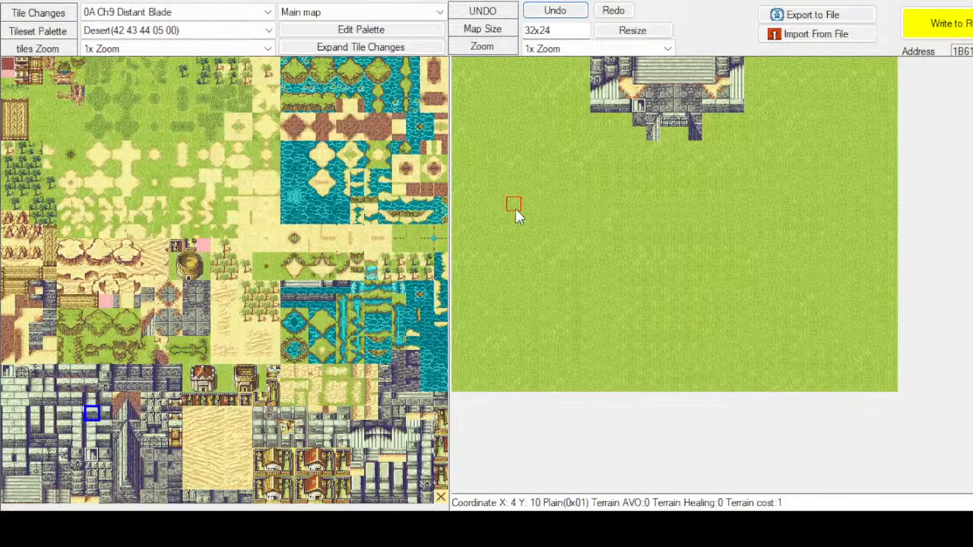
{"action": "left_click", "coordinate": [92, 414]}
Try the shadowed Stairs pieces at the top of column X 21, first two tiles tall and then single, undoing each one
{"action": "left_click", "coordinate": [356, 430]}
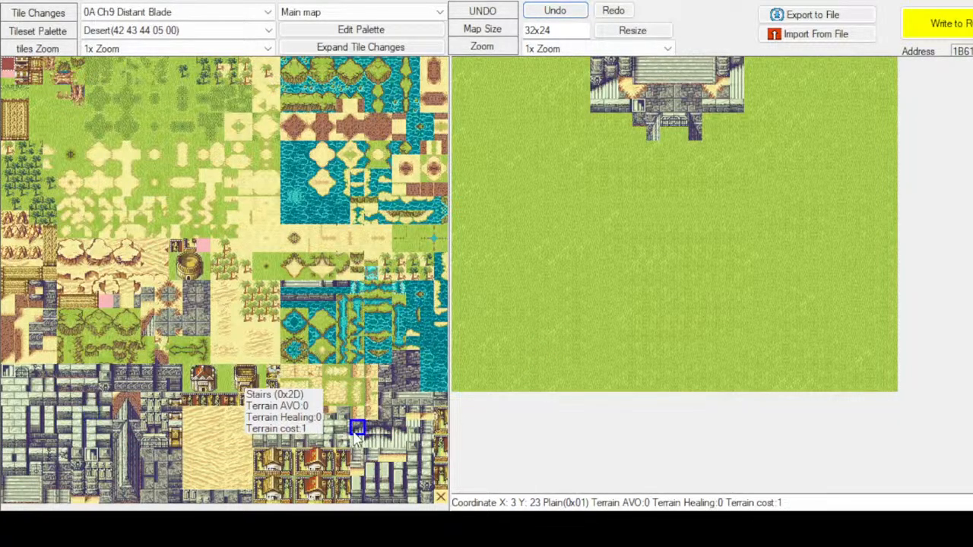
{"action": "left_click_drag", "start_coordinate": [355, 433], "coordinate": [357, 443]}
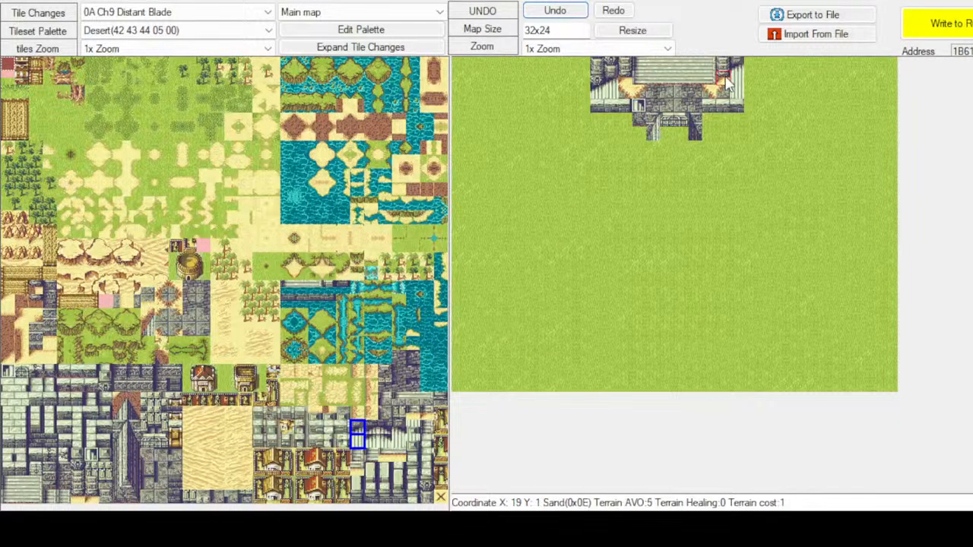
{"action": "left_click", "coordinate": [753, 68]}
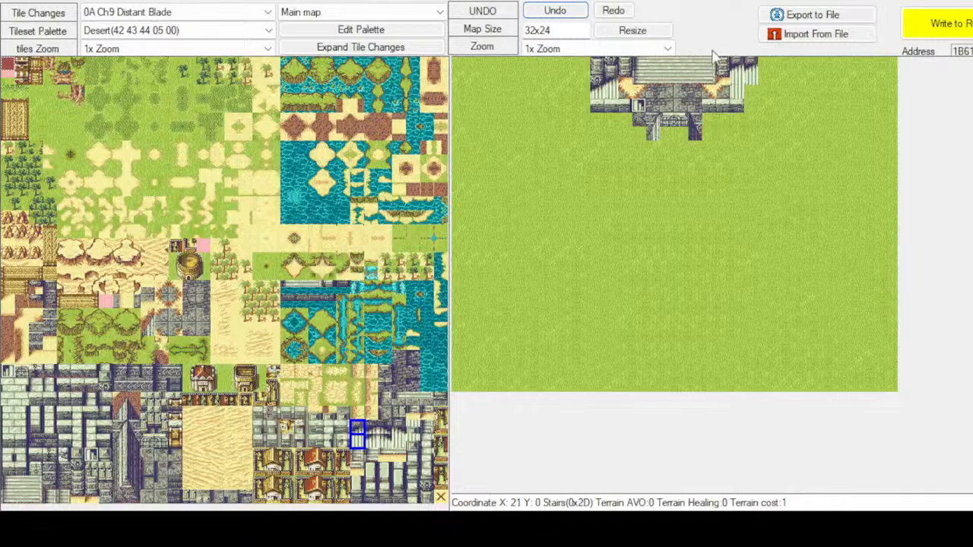
{"action": "left_click", "coordinate": [555, 11]}
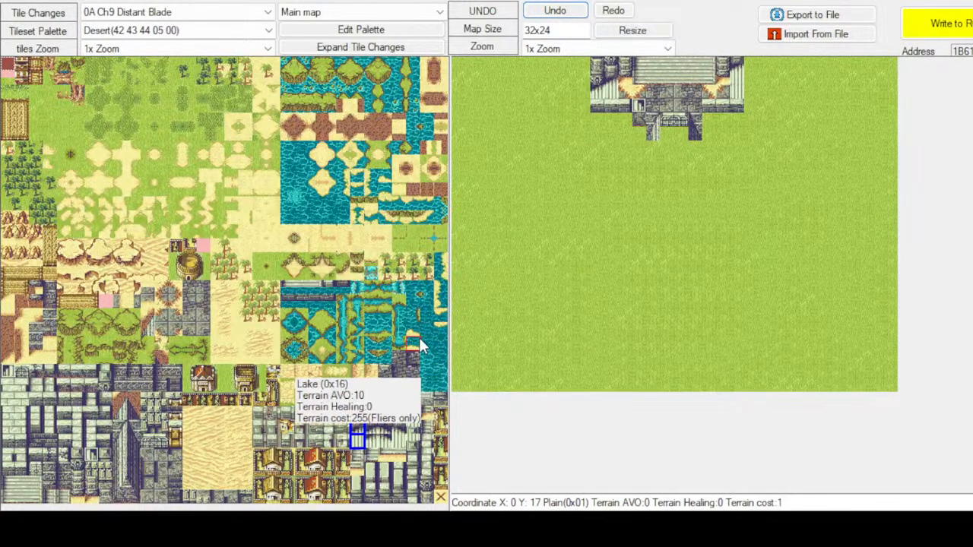
{"action": "left_click", "coordinate": [357, 429]}
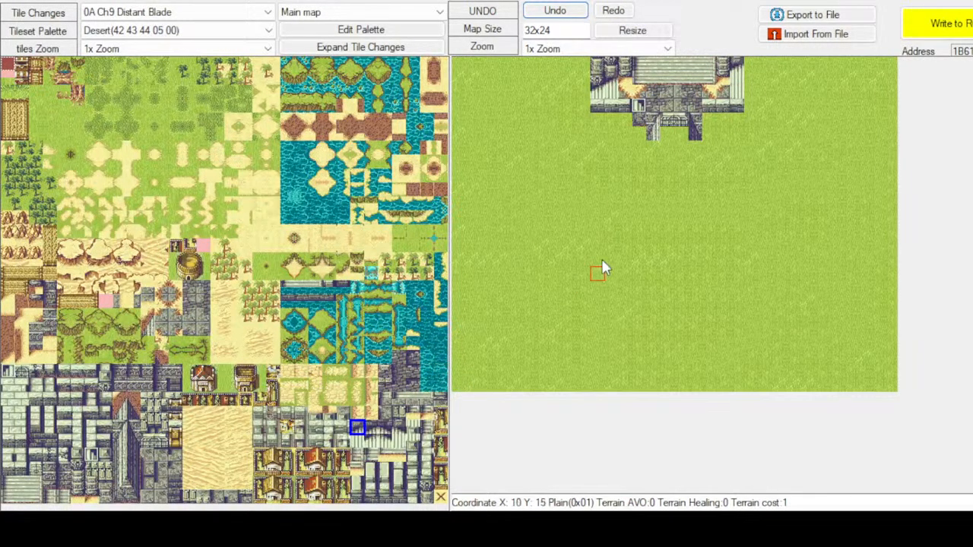
{"action": "left_click", "coordinate": [371, 428]}
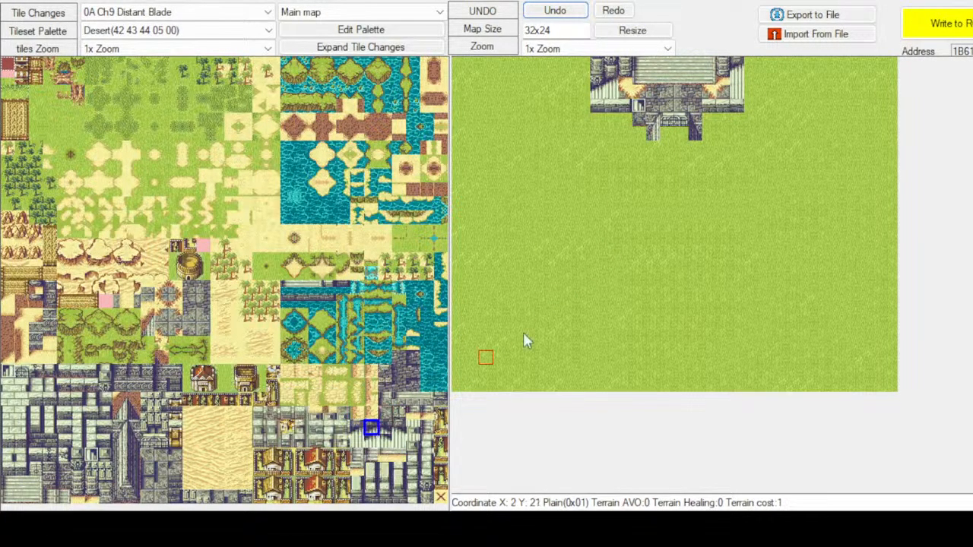
{"action": "left_click", "coordinate": [750, 67]}
{"action": "left_click", "coordinate": [555, 11]}
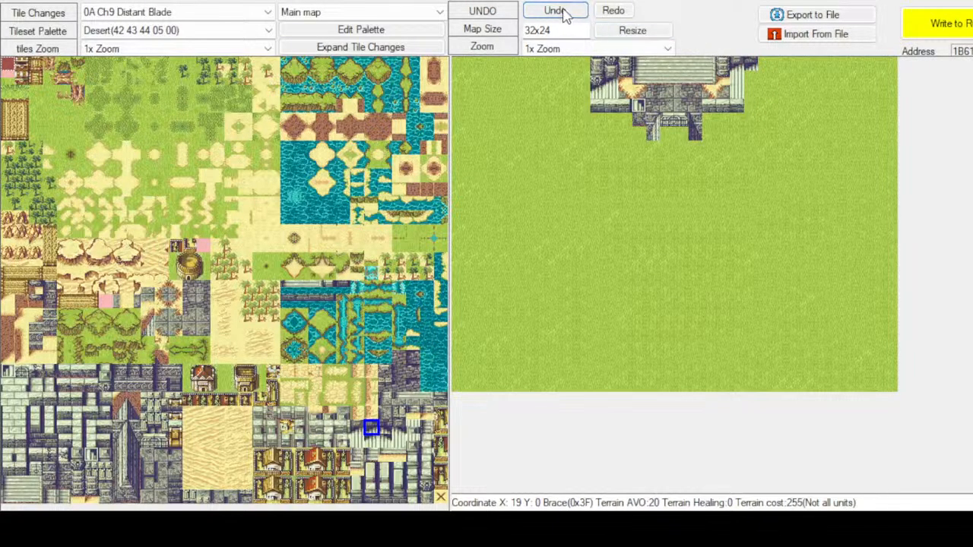
Widen the right side stairs with plain Stairs tiles in column X 21 from Y 0 to Y 2
{"action": "left_click", "coordinate": [357, 441]}
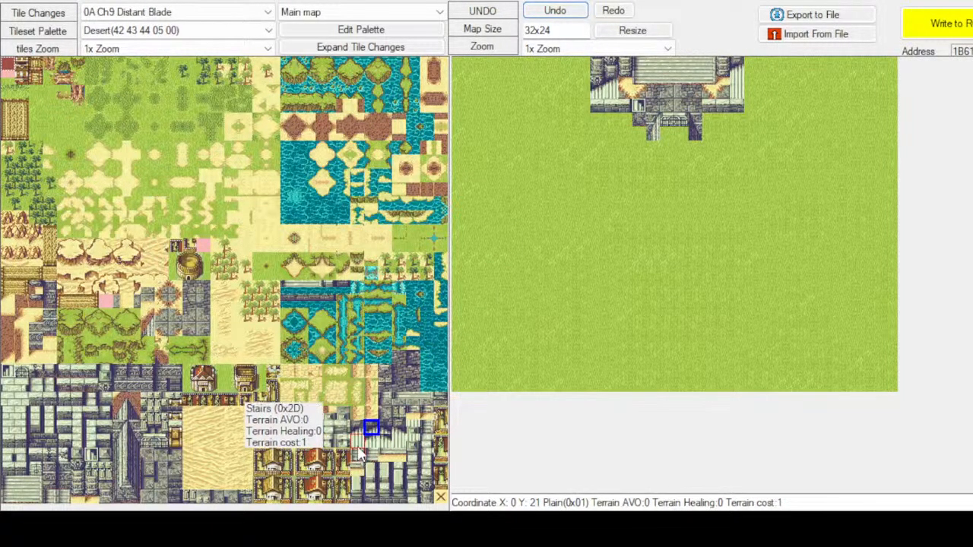
{"action": "left_click", "coordinate": [750, 67]}
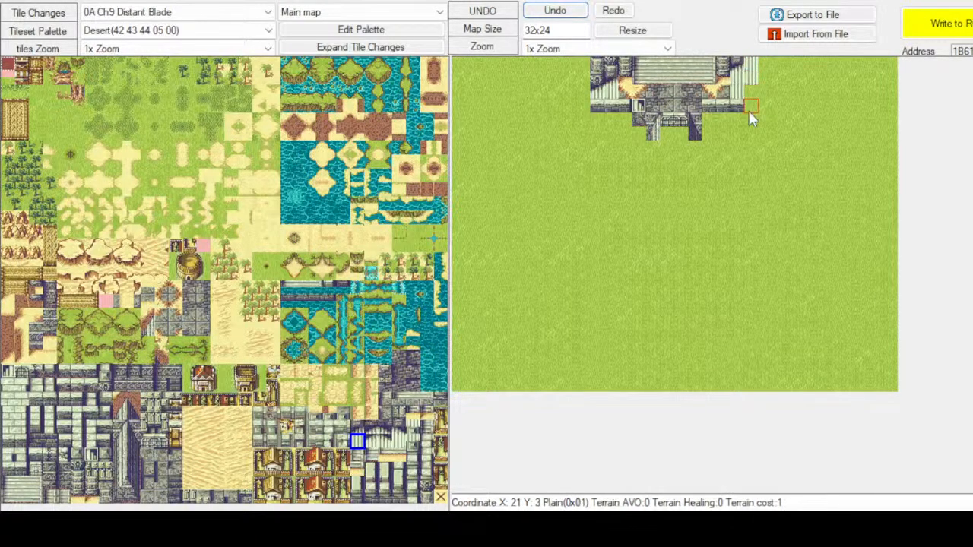
{"action": "left_click", "coordinate": [750, 93]}
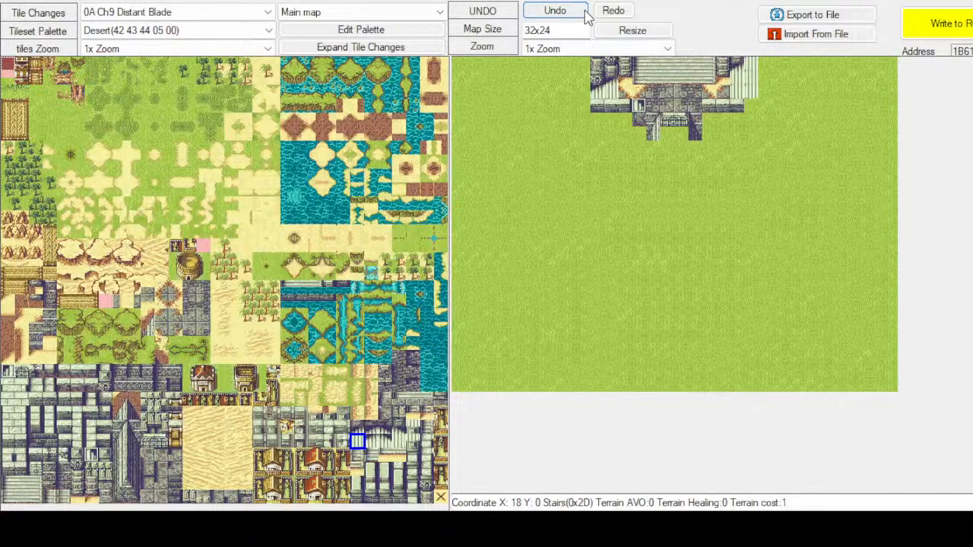
Try the shadowed Stairs tile at X 21, Y 2, at the foot of the new stairs column
{"action": "left_click", "coordinate": [358, 428]}
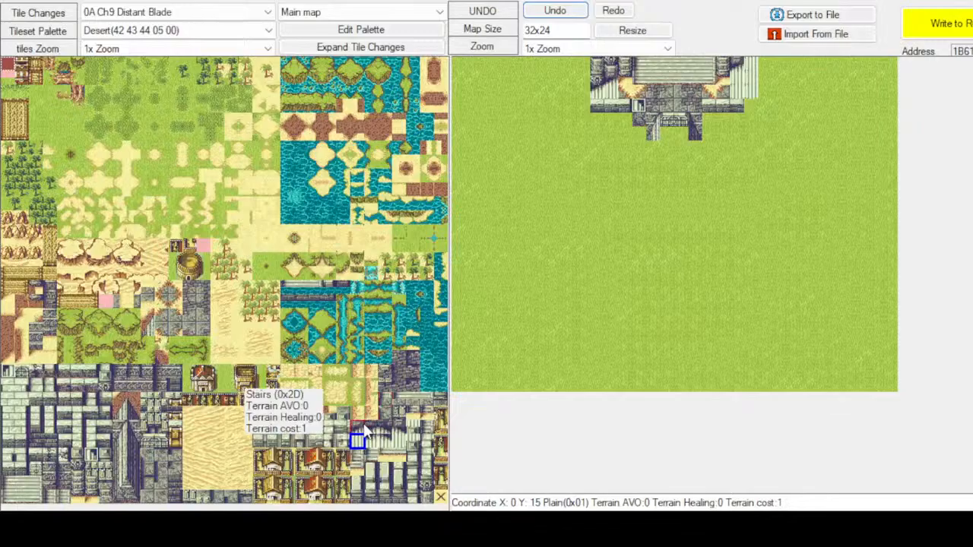
{"action": "left_click", "coordinate": [710, 86]}
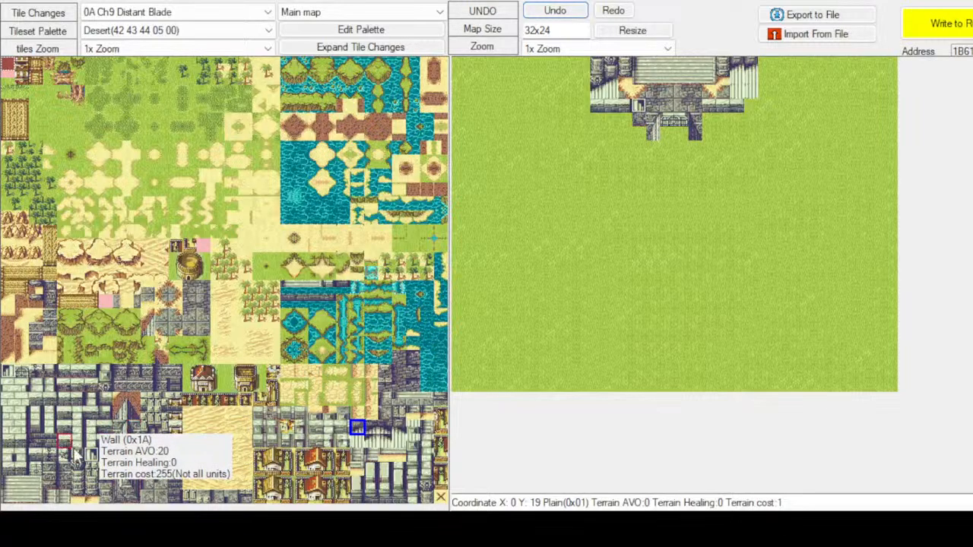
{"action": "left_click", "coordinate": [106, 430]}
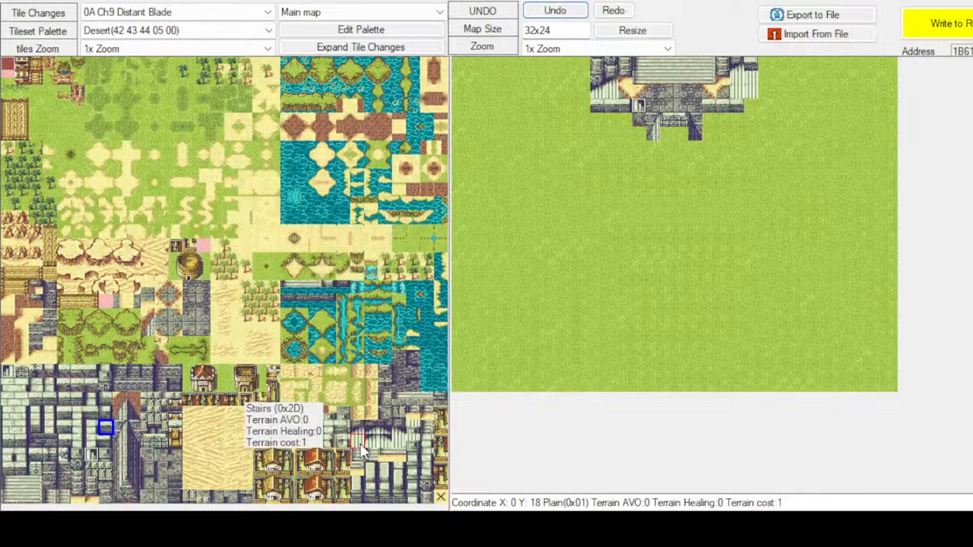
{"action": "left_click_drag", "start_coordinate": [361, 447], "coordinate": [357, 429]}
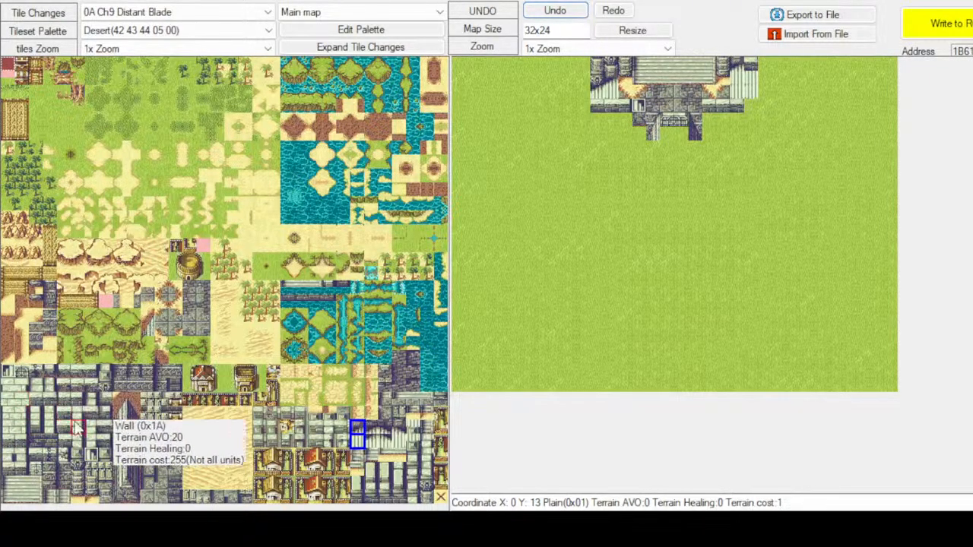
{"action": "left_click", "coordinate": [121, 373]}
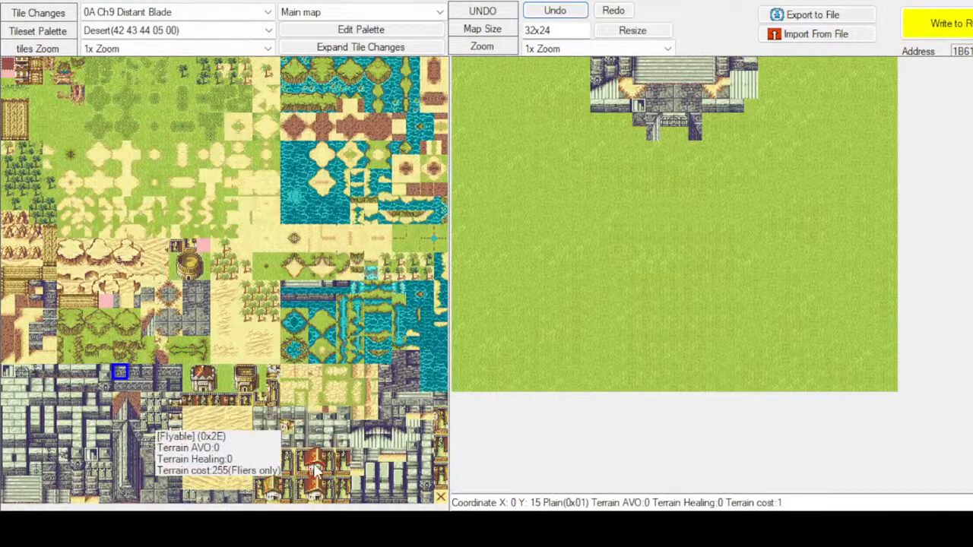
{"action": "left_click", "coordinate": [357, 429]}
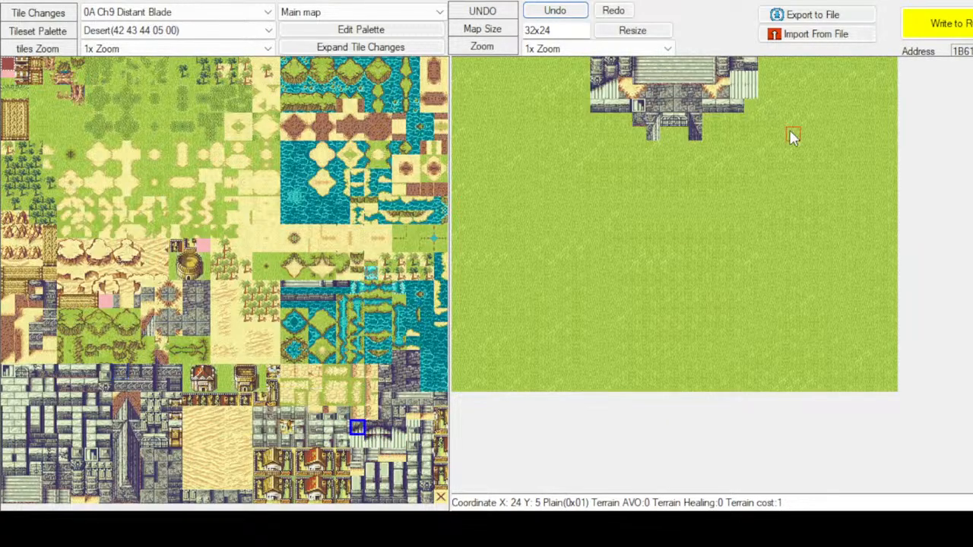
{"action": "left_click", "coordinate": [750, 88]}
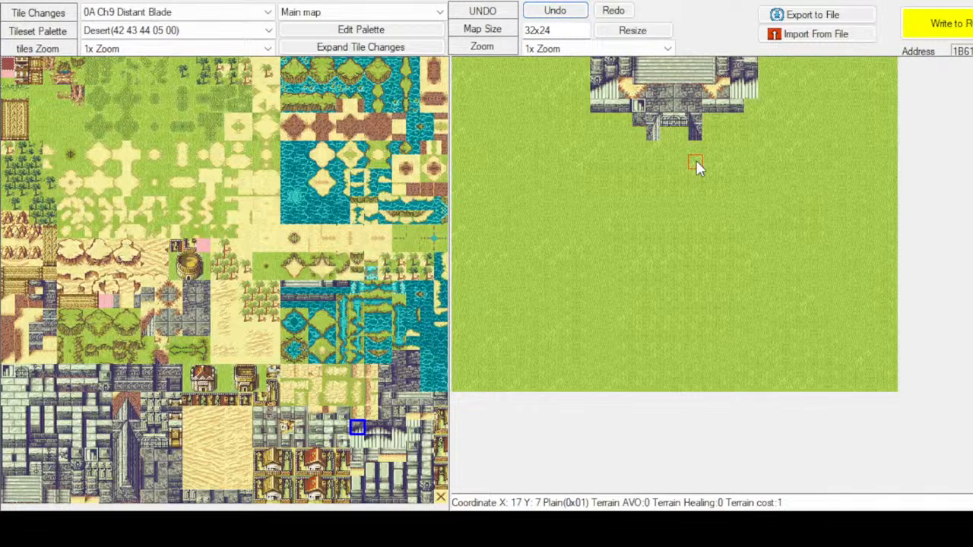
Try the shadowed Stairs tile again in column X 21, then return to the plain Stairs tile
{"action": "left_click", "coordinate": [372, 429]}
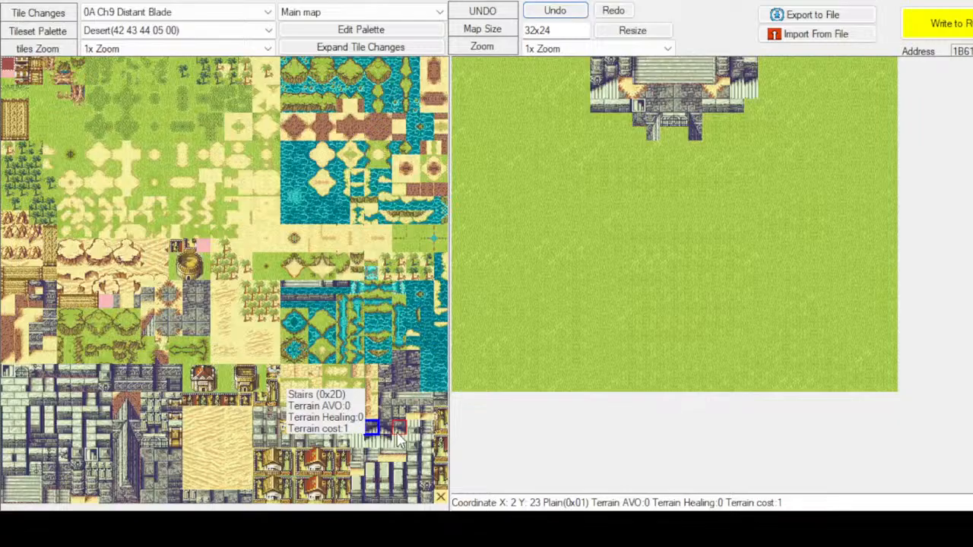
{"action": "left_click", "coordinate": [358, 428]}
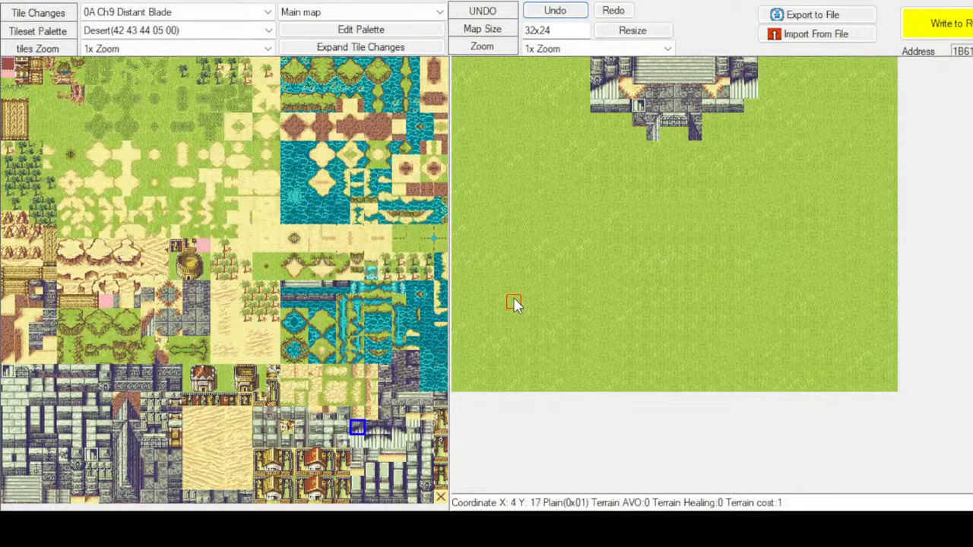
{"action": "left_click", "coordinate": [753, 82]}
{"action": "left_click", "coordinate": [355, 446]}
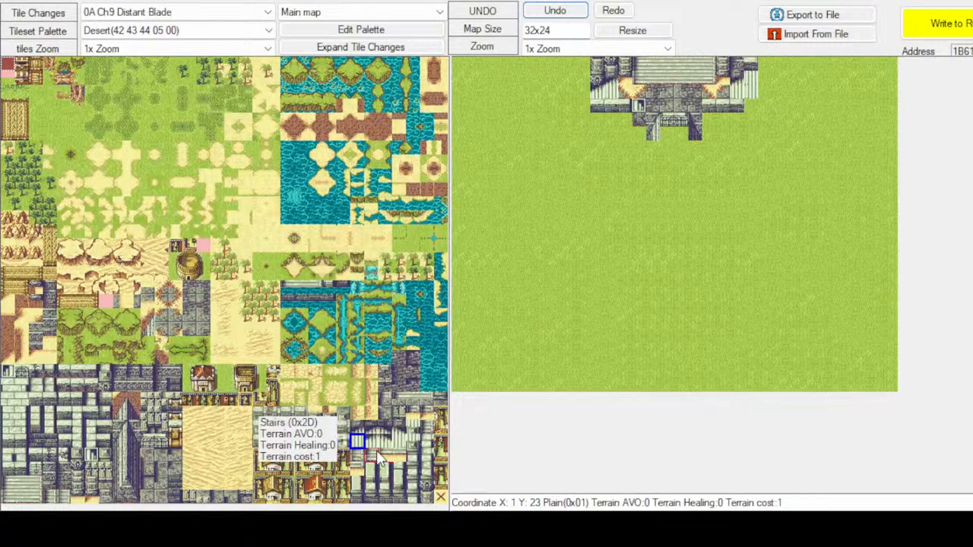
{"action": "left_click", "coordinate": [371, 441]}
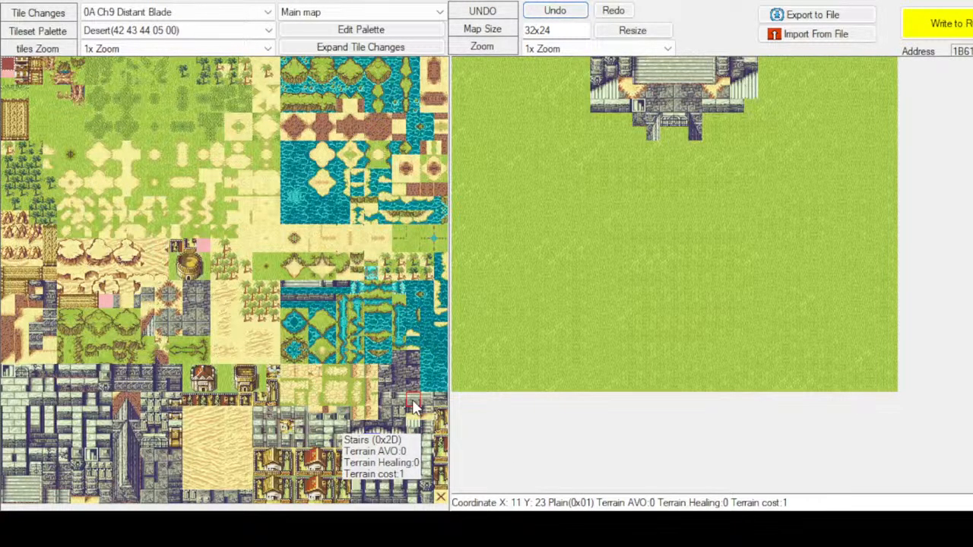
{"action": "left_click", "coordinate": [371, 440]}
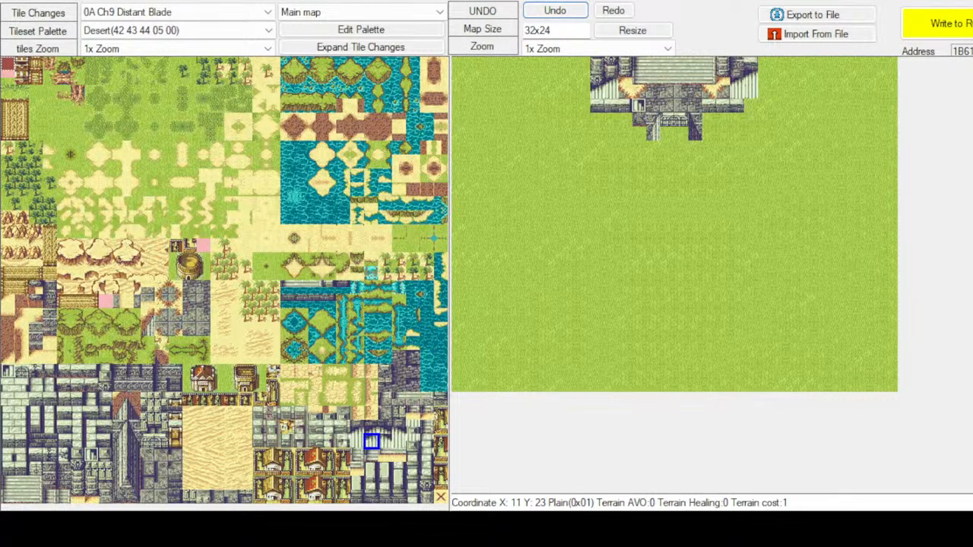
Place a Wall tile at X 21, Y 3, below the new stairs column, undoing any unsuitable tile
{"action": "left_click", "coordinate": [79, 454]}
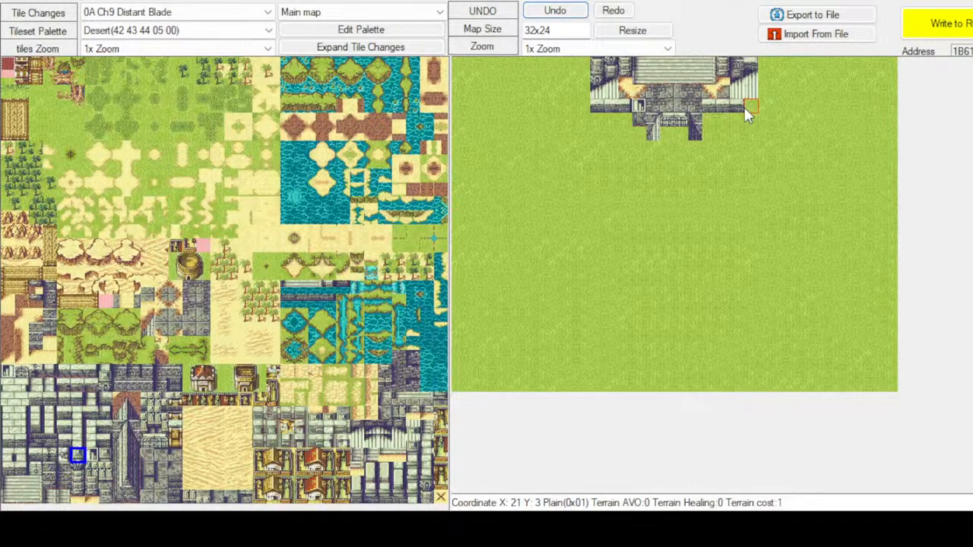
{"action": "left_click", "coordinate": [64, 441]}
{"action": "left_click", "coordinate": [554, 11]}
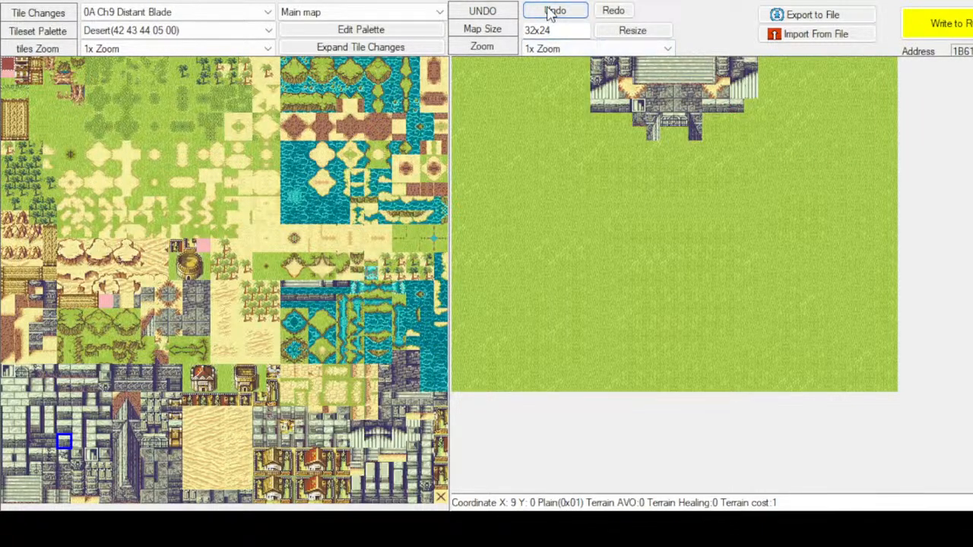
{"action": "left_click", "coordinate": [750, 105]}
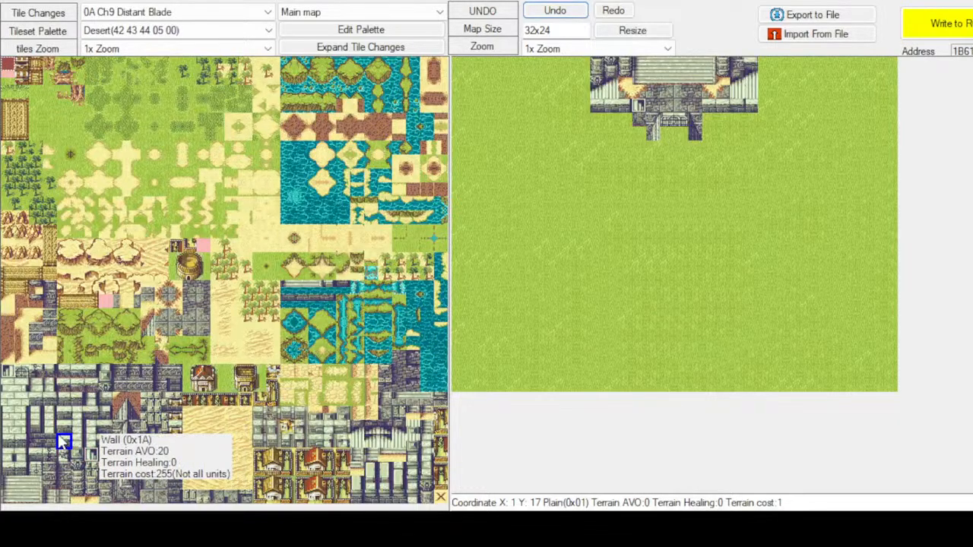
Search the tileset's stone section for a Wall or Brace tile that continues the staircase entrance, undoing any unsuitable placement
{"action": "left_click", "coordinate": [61, 430]}
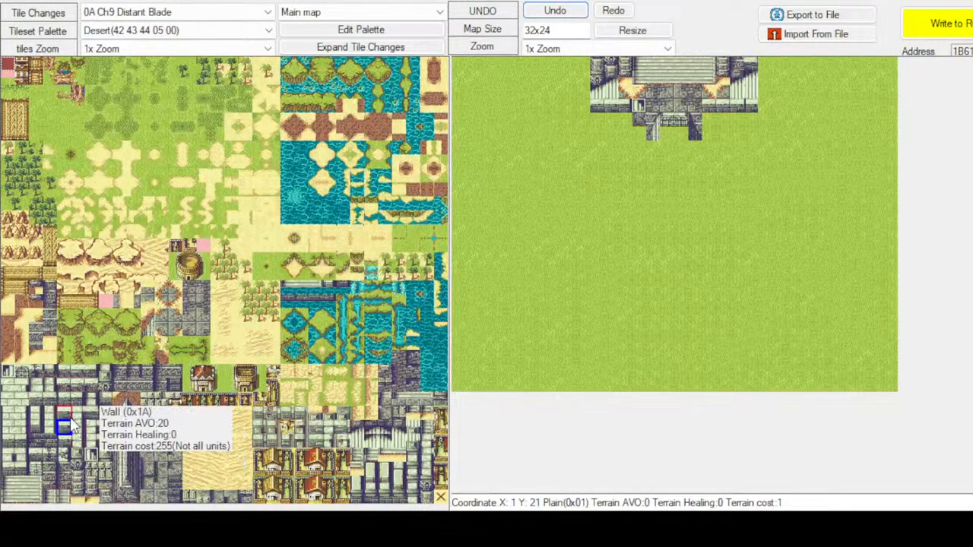
{"action": "left_click", "coordinate": [64, 415]}
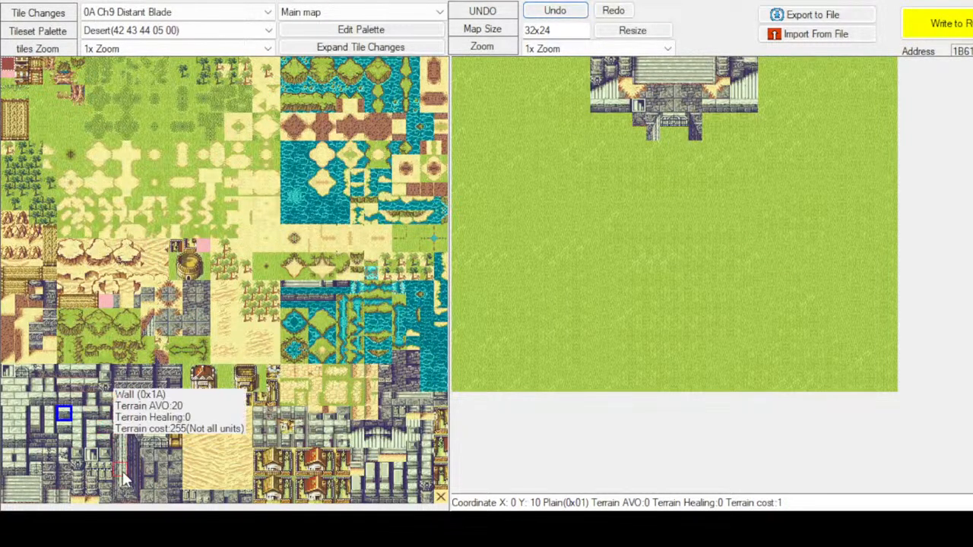
{"action": "left_click", "coordinate": [76, 456]}
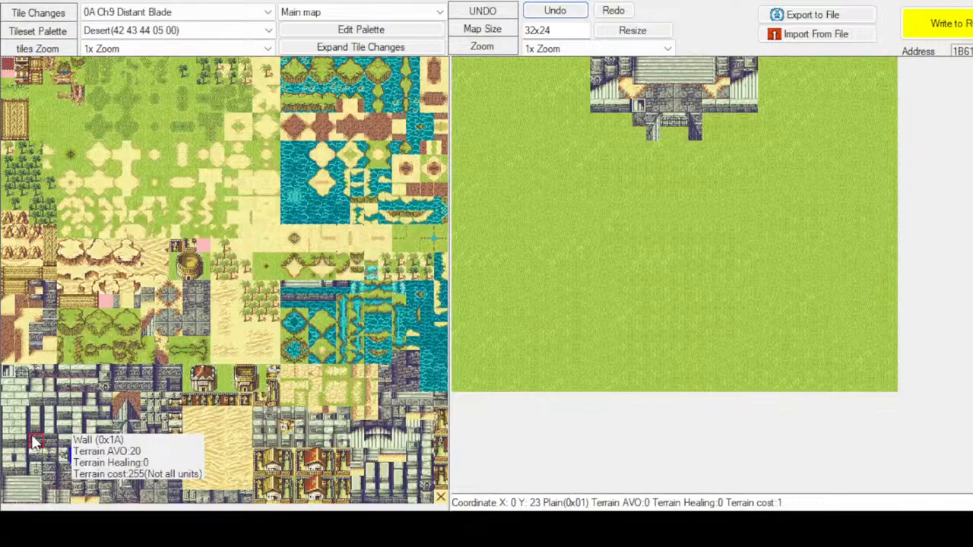
{"action": "left_click", "coordinate": [8, 372]}
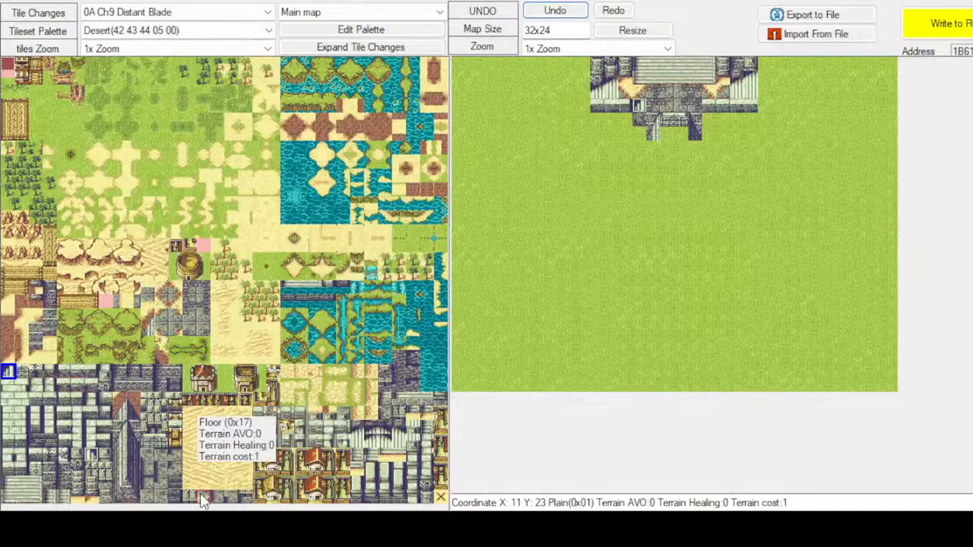
{"action": "left_click", "coordinate": [77, 456]}
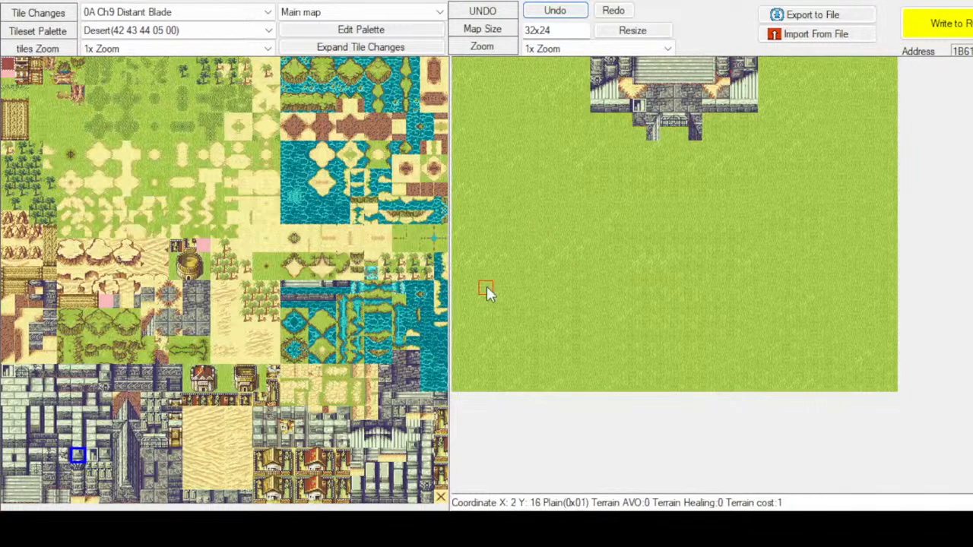
{"action": "left_click", "coordinate": [412, 455]}
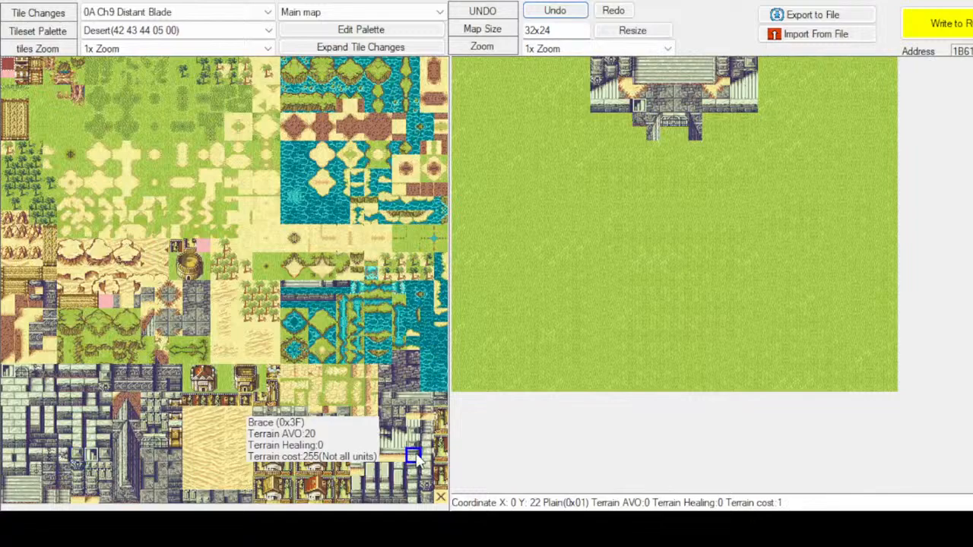
{"action": "left_click", "coordinate": [413, 437]}
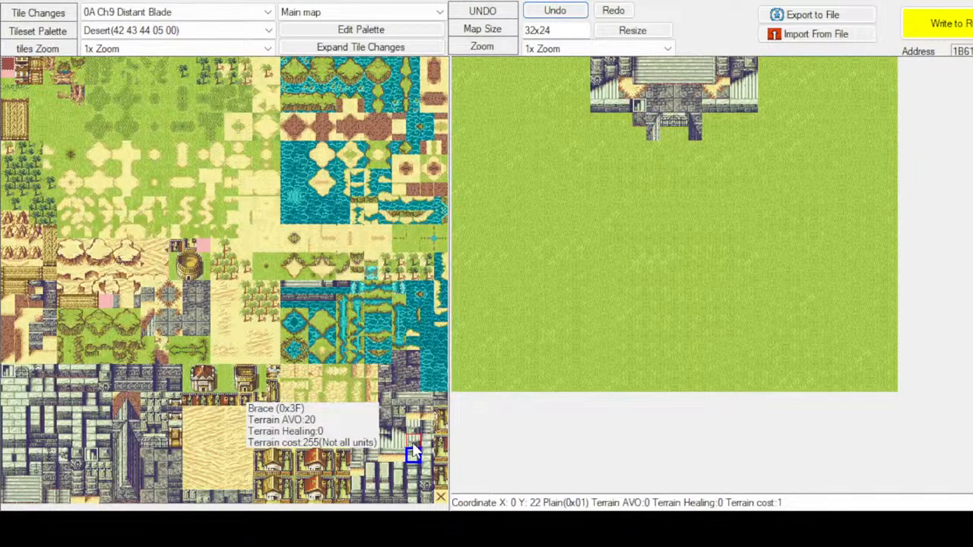
{"action": "left_click", "coordinate": [411, 428]}
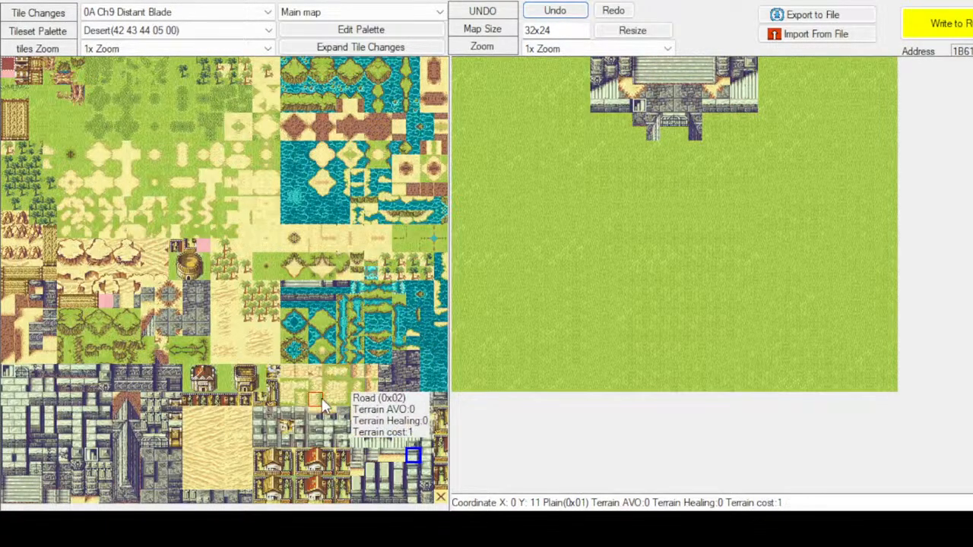
{"action": "left_click", "coordinate": [112, 460]}
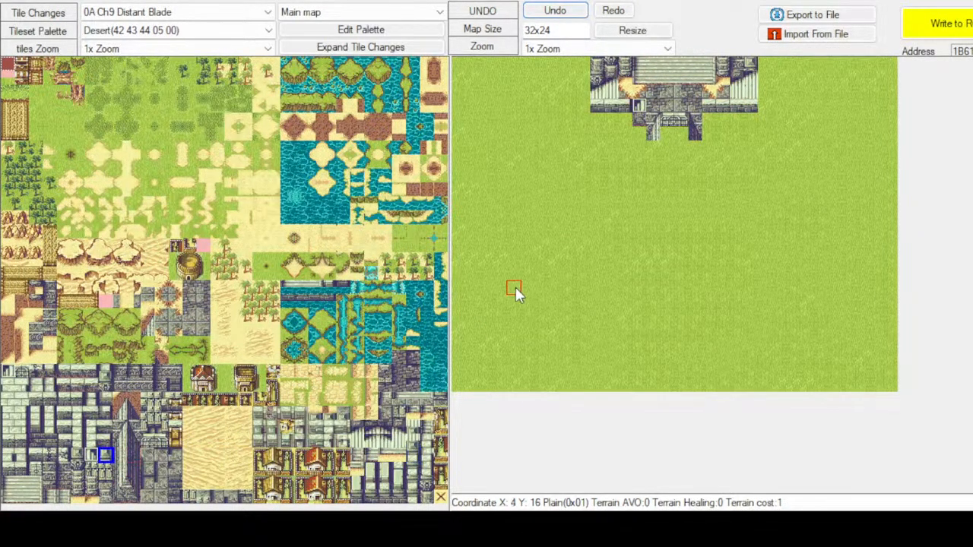
{"action": "left_click", "coordinate": [121, 428]}
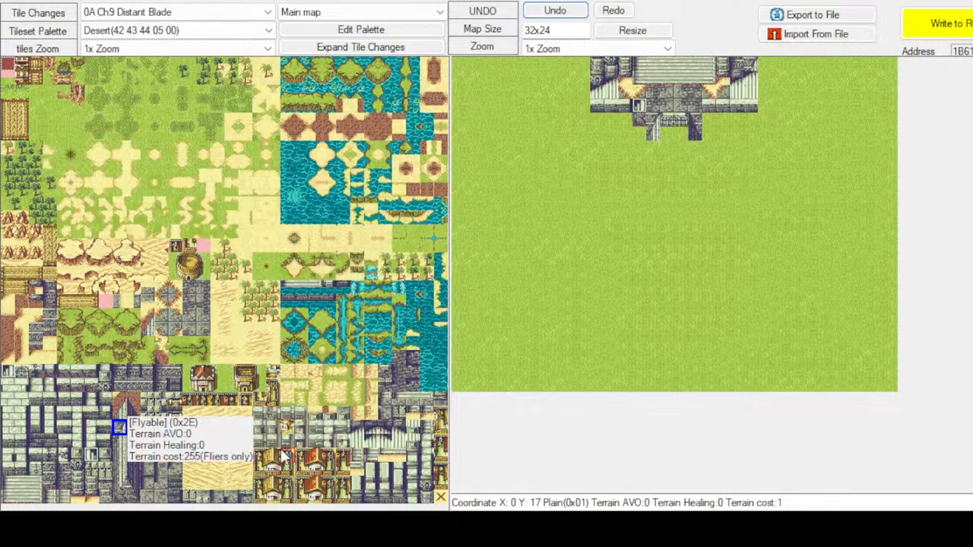
{"action": "left_click", "coordinate": [372, 442]}
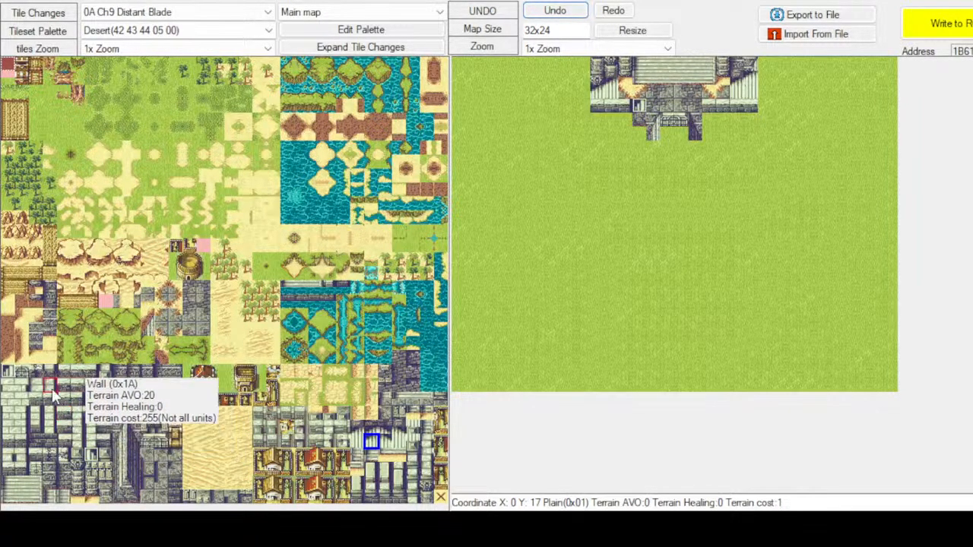
{"action": "left_click", "coordinate": [78, 399]}
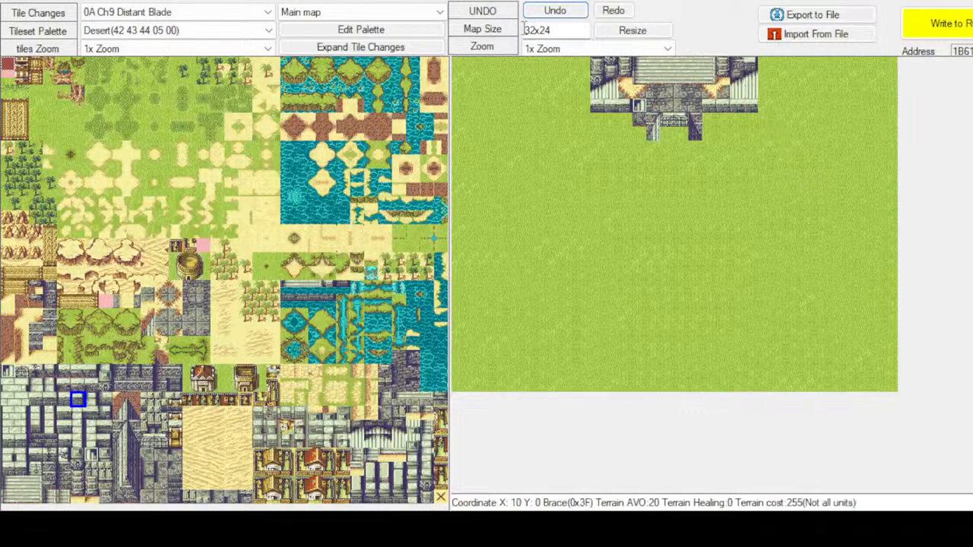
{"action": "left_click", "coordinate": [541, 10]}
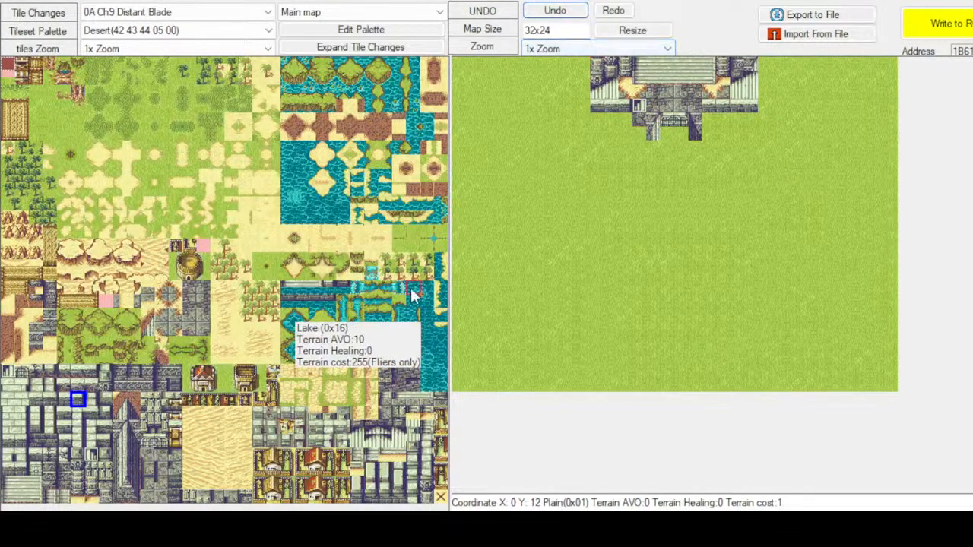
Try a dark stone brick tile at X 21, Y 0, and select other stone tiles as alternatives
{"action": "left_click", "coordinate": [175, 372]}
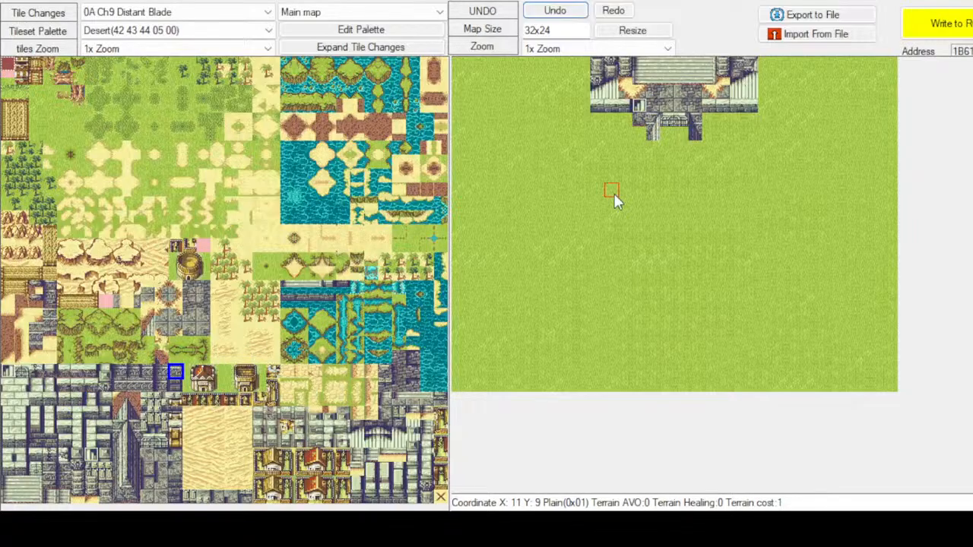
{"action": "left_click", "coordinate": [751, 64]}
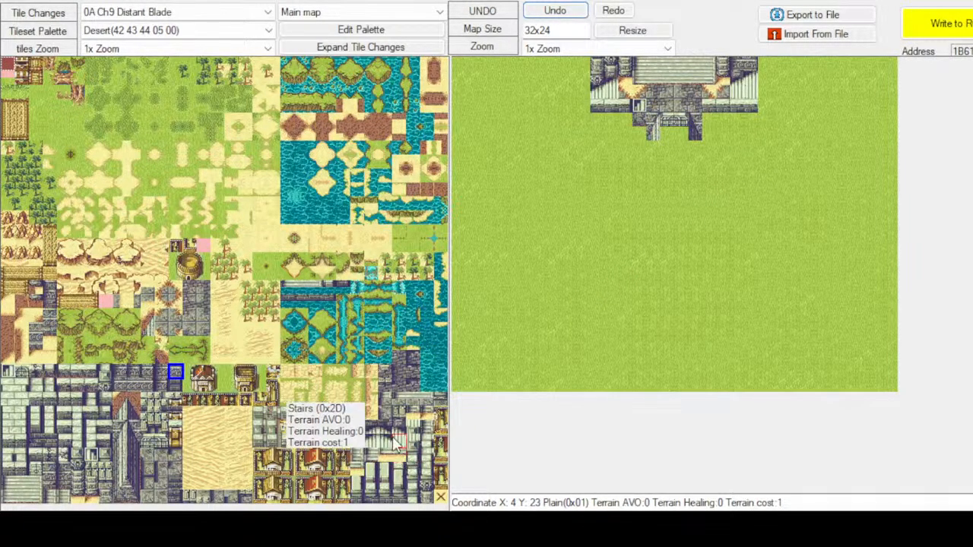
{"action": "left_click", "coordinate": [371, 429]}
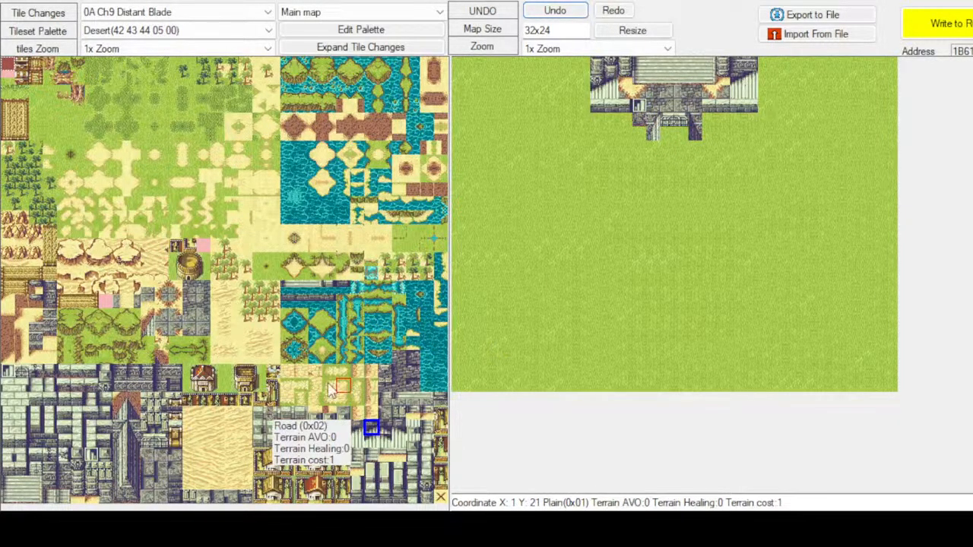
{"action": "left_click", "coordinate": [120, 429]}
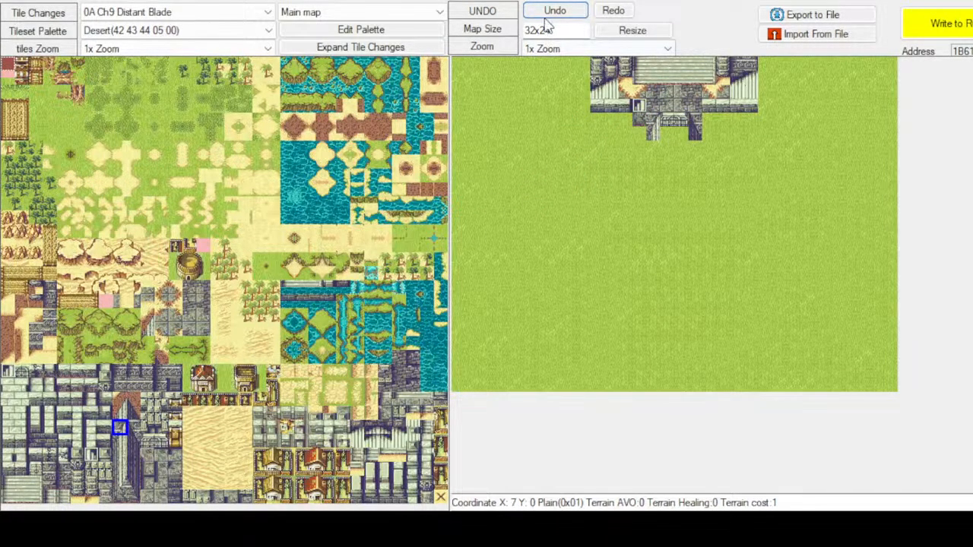
Place a light Wall tile at X 13, Y 4, directly below the doorway tile beside the entrance floor
{"action": "left_click", "coordinate": [8, 441]}
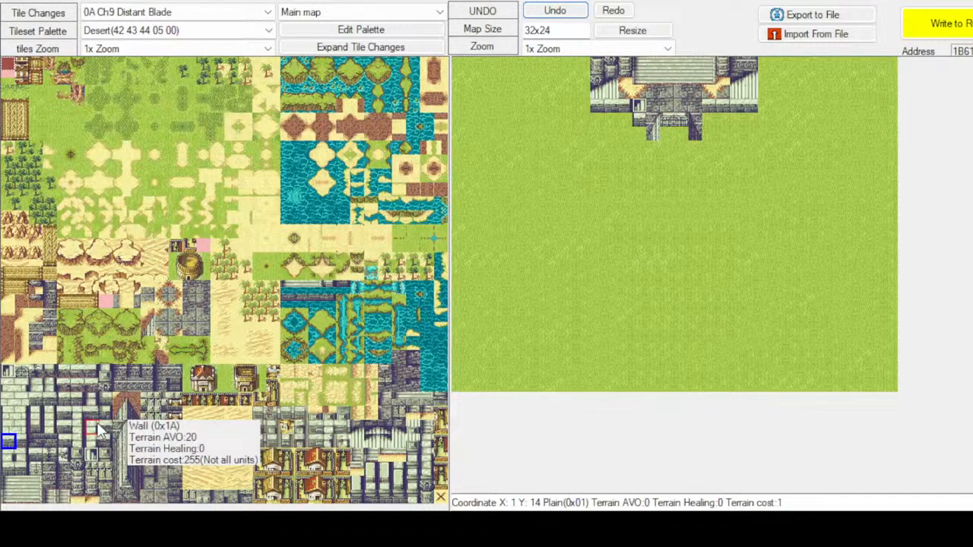
{"action": "left_click", "coordinate": [8, 469]}
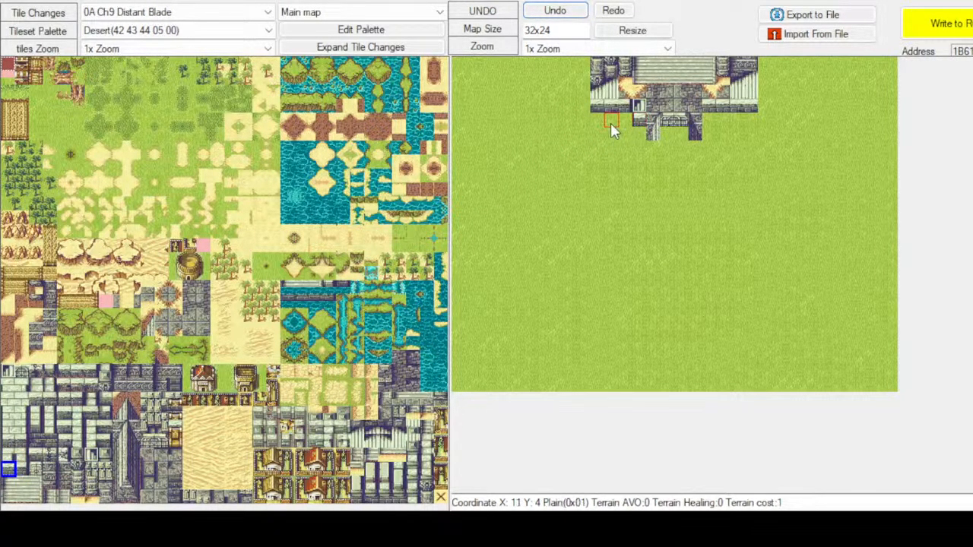
{"action": "left_click", "coordinate": [7, 442]}
{"action": "left_click", "coordinate": [7, 428]}
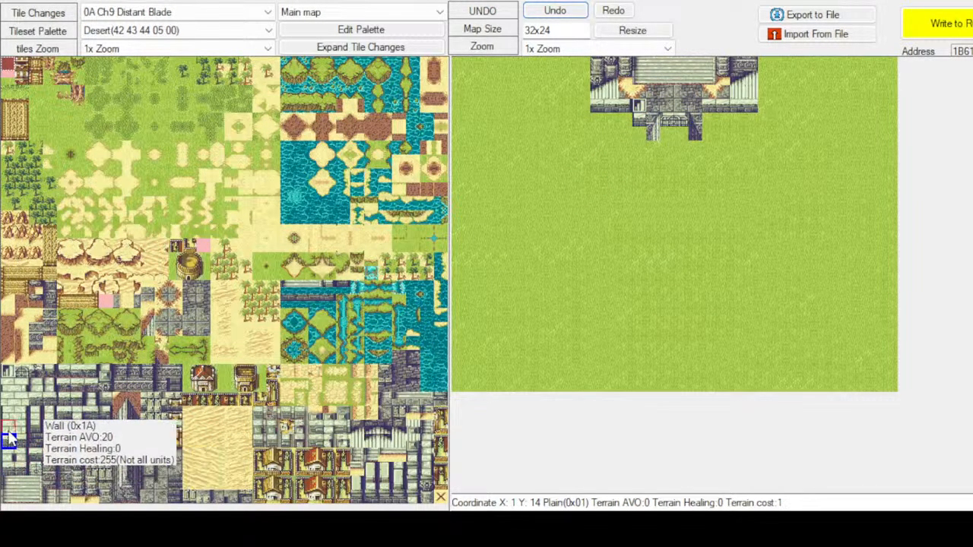
{"action": "left_click", "coordinate": [641, 120]}
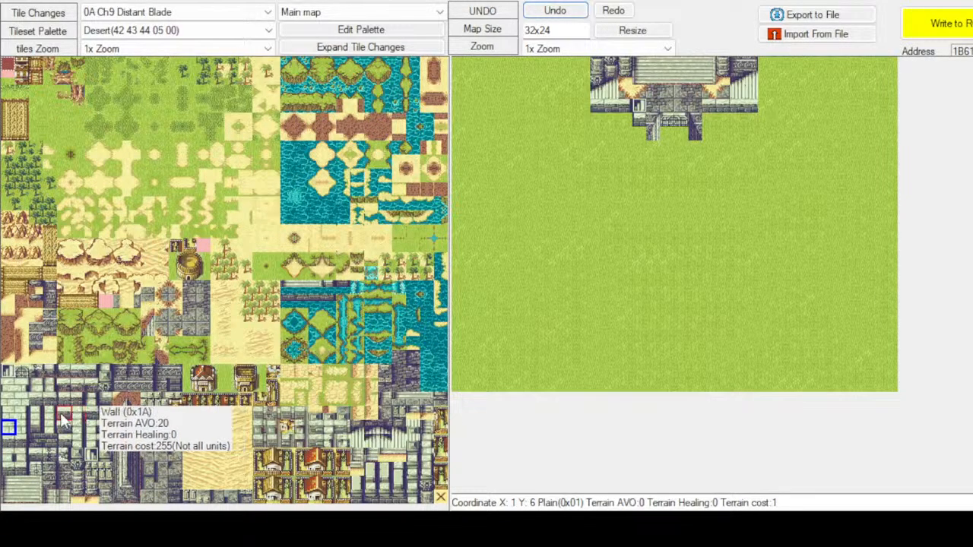
Extend the lower wall to the west by placing a Wall end tile at X 12, Y 4
{"action": "left_click", "coordinate": [7, 467]}
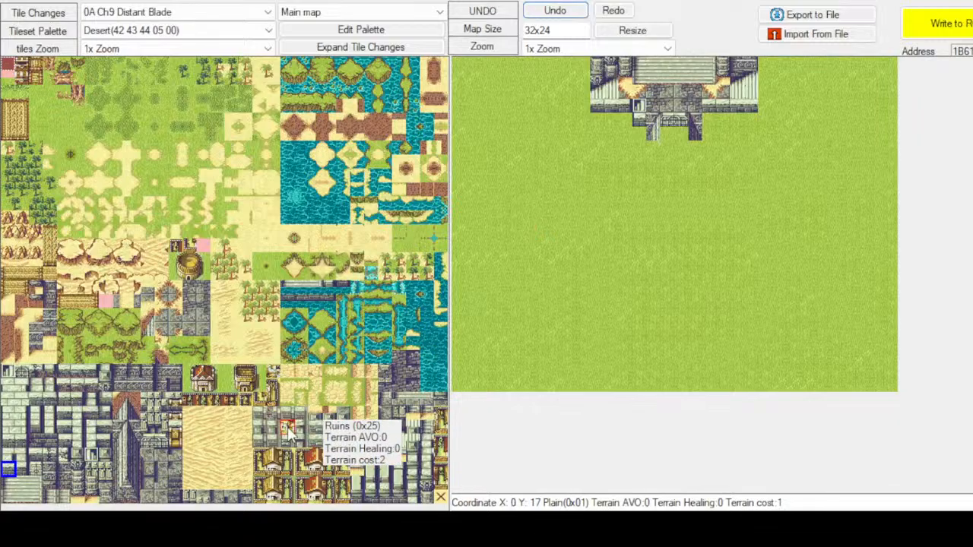
{"action": "left_click", "coordinate": [100, 406]}
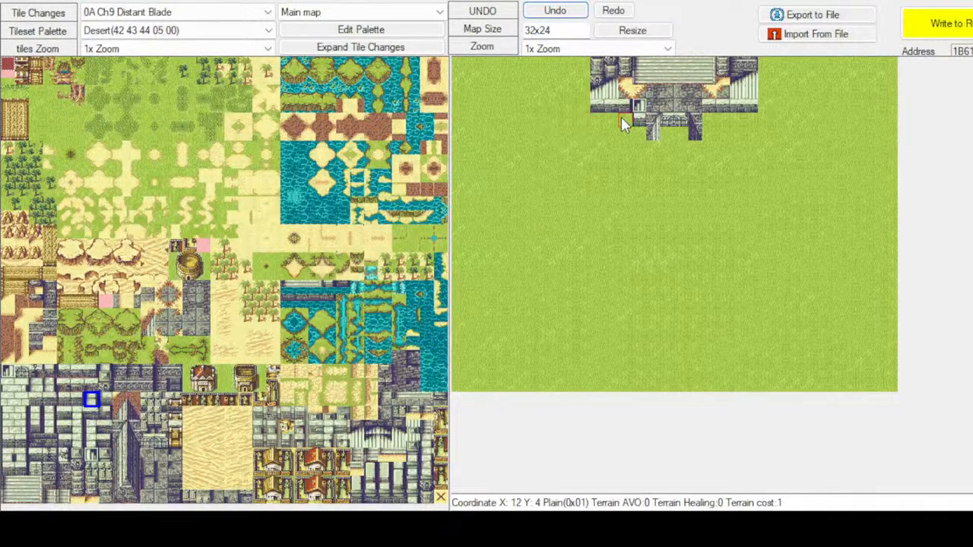
{"action": "left_click", "coordinate": [76, 442]}
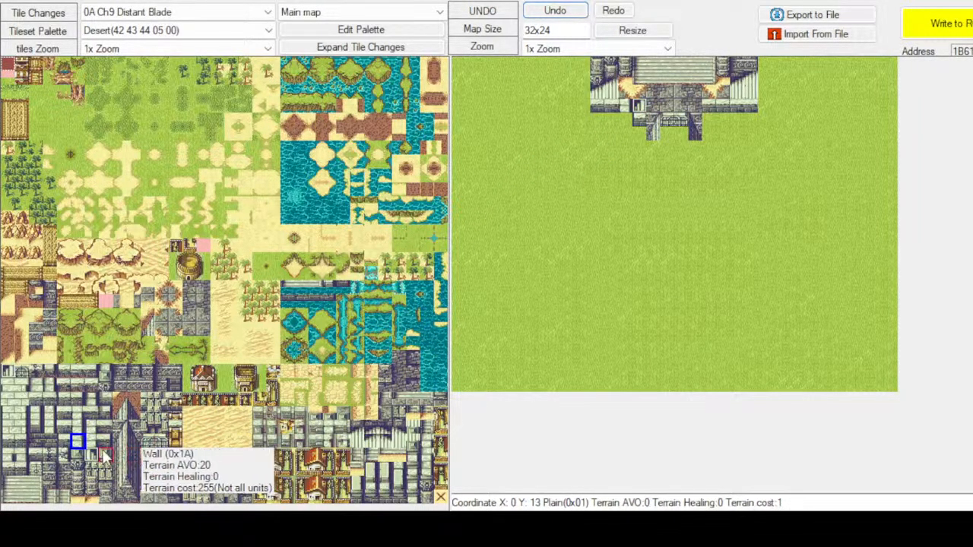
{"action": "left_click", "coordinate": [106, 372]}
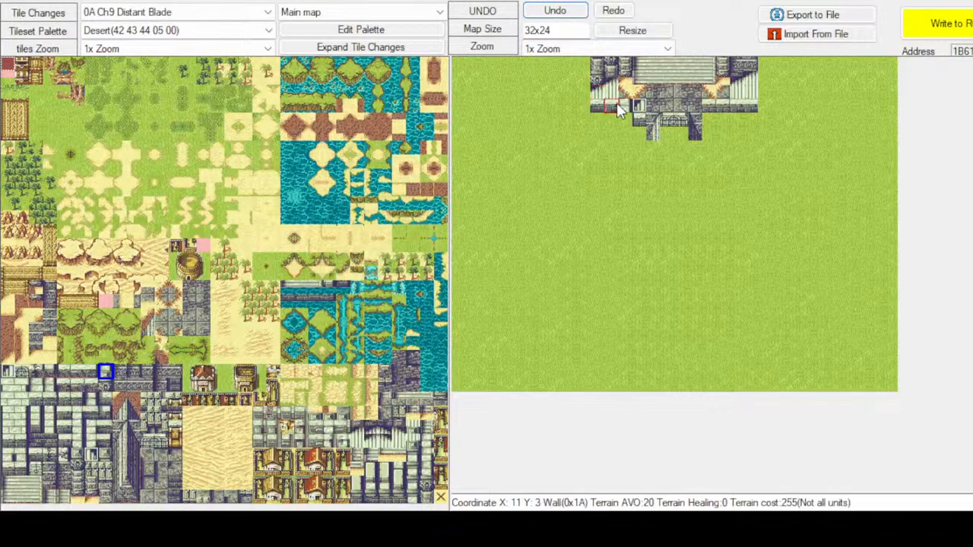
{"action": "left_click", "coordinate": [108, 456]}
{"action": "left_click", "coordinate": [80, 477]}
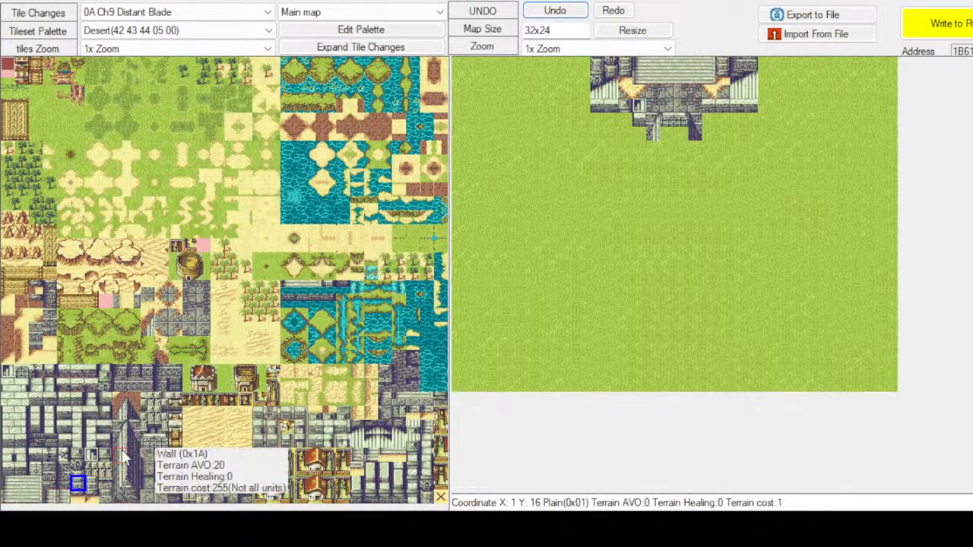
{"action": "left_click", "coordinate": [621, 127]}
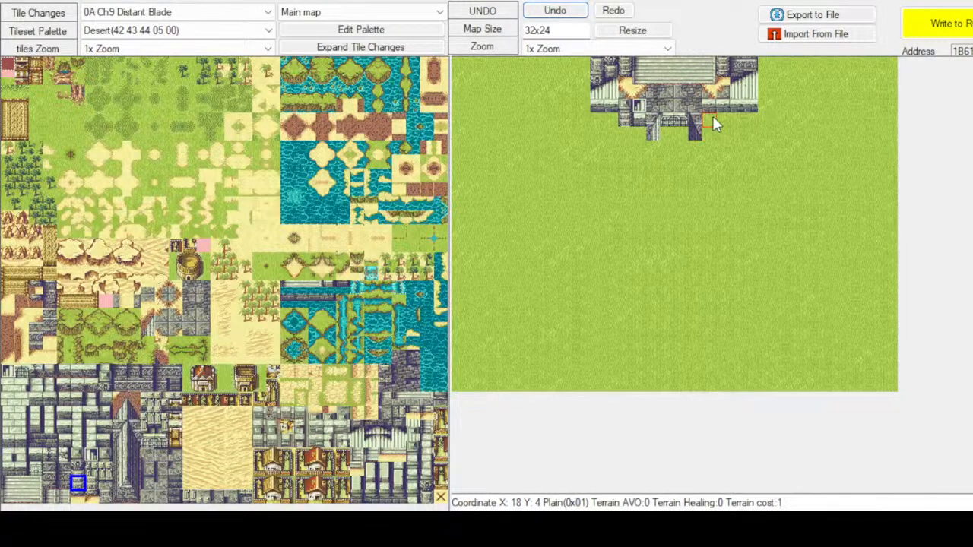
Place a Wall tile at X 18, Y 4, on the east side of the central archway
{"action": "left_click", "coordinate": [75, 459]}
{"action": "left_click", "coordinate": [106, 454]}
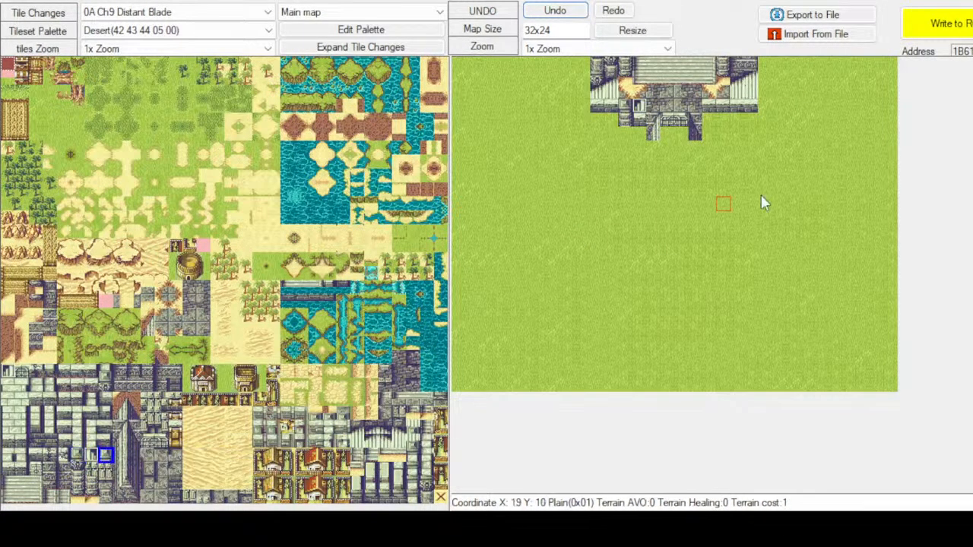
{"action": "left_click", "coordinate": [708, 116]}
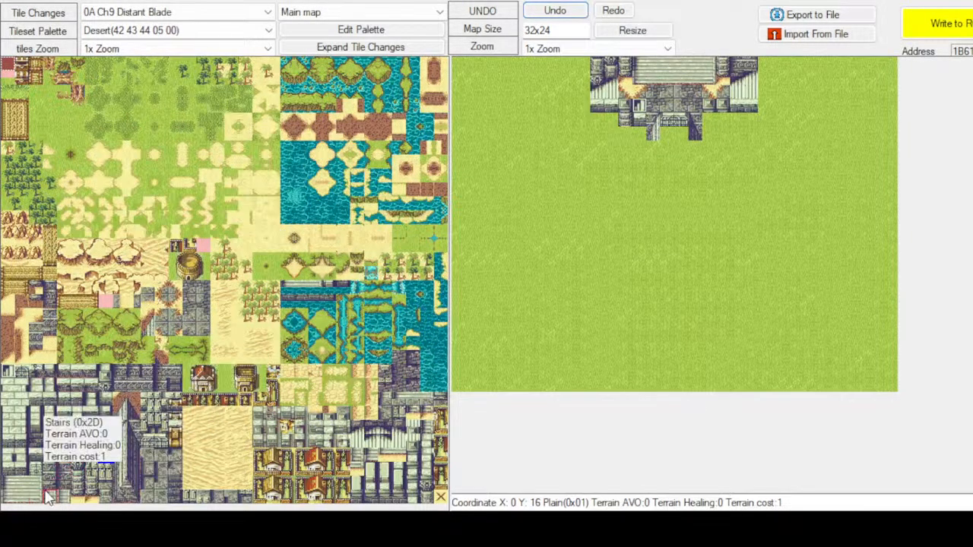
{"action": "left_click", "coordinate": [158, 469]}
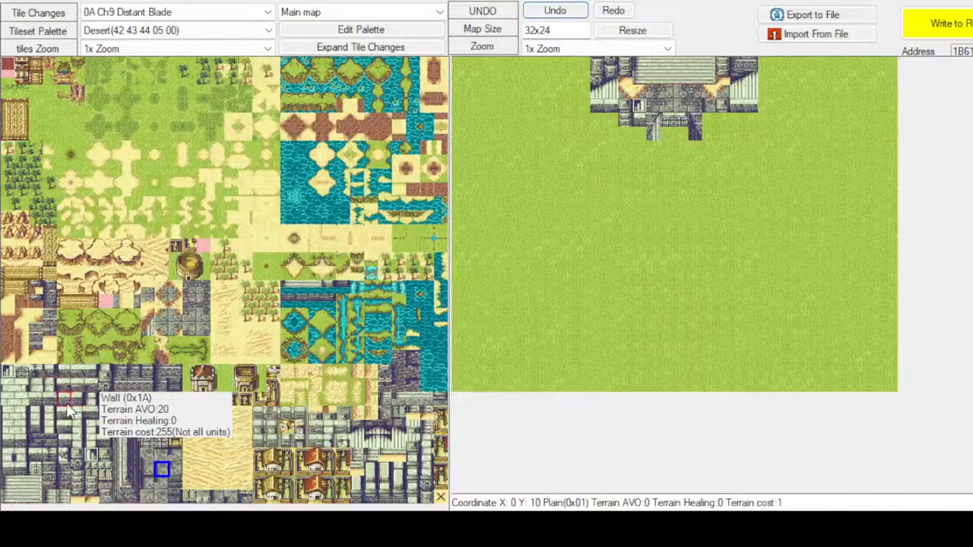
{"action": "left_click", "coordinate": [64, 399]}
{"action": "left_click", "coordinate": [693, 132]}
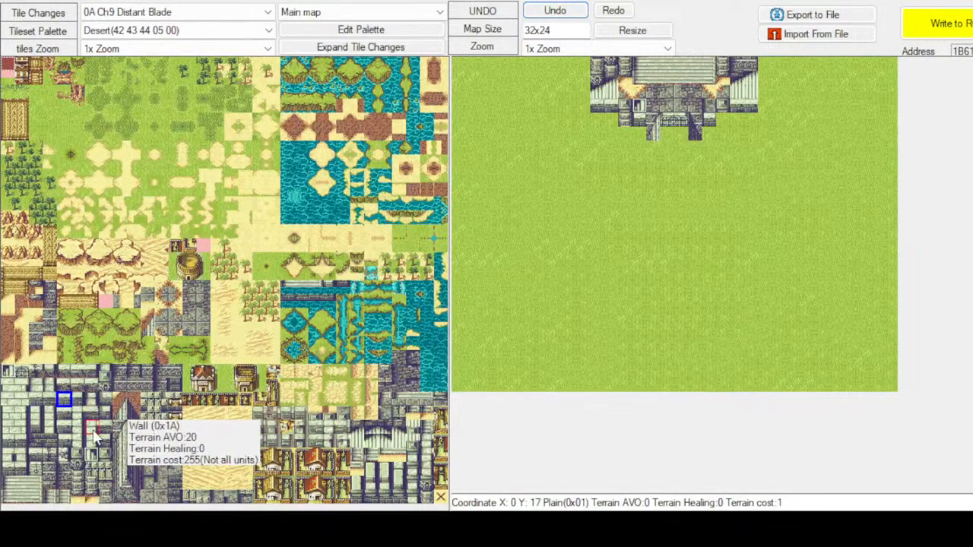
Close the lower wall with a Wall end tile at X 19, Y 4, and replace the pillar tops at X 14 and X 17 with Wall tiles
{"action": "left_click", "coordinate": [21, 469]}
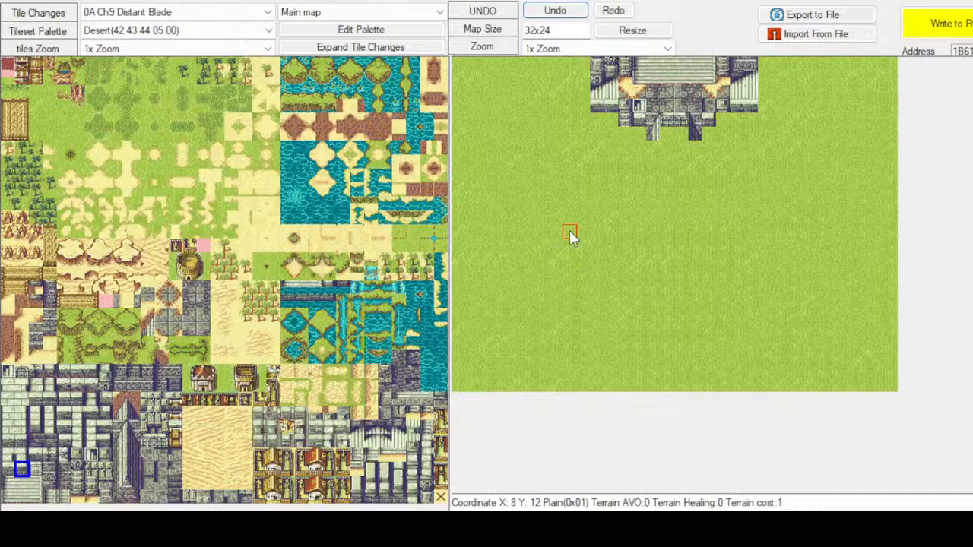
{"action": "left_click", "coordinate": [79, 484]}
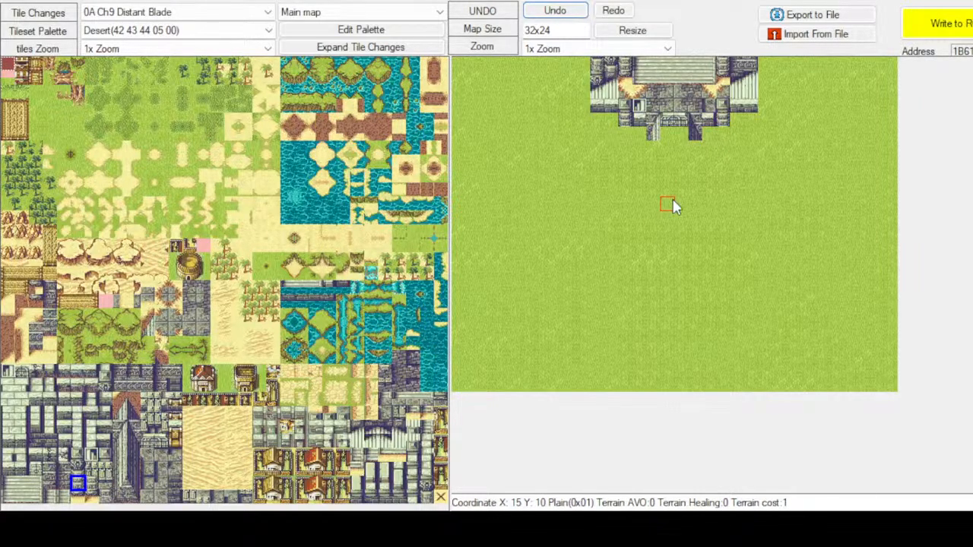
{"action": "left_click", "coordinate": [106, 428]}
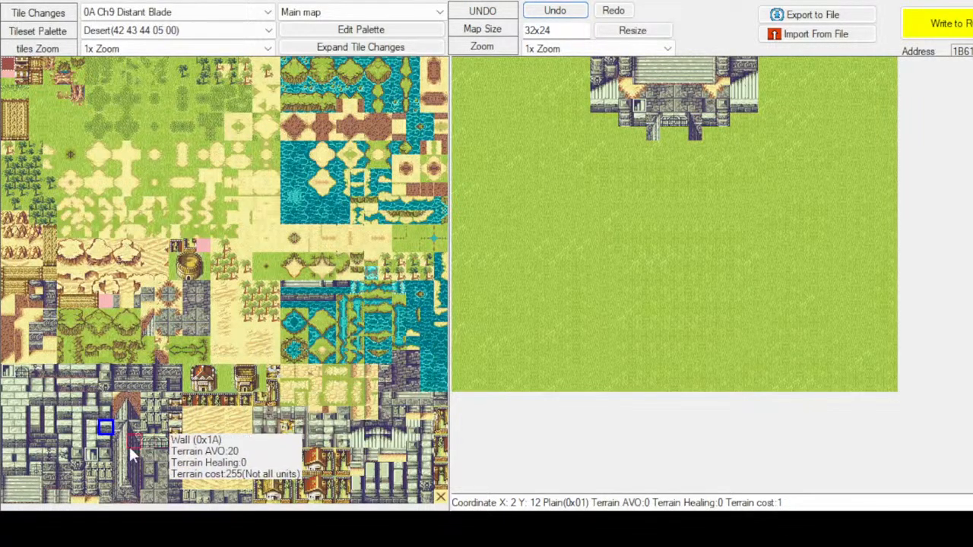
{"action": "left_click", "coordinate": [64, 414]}
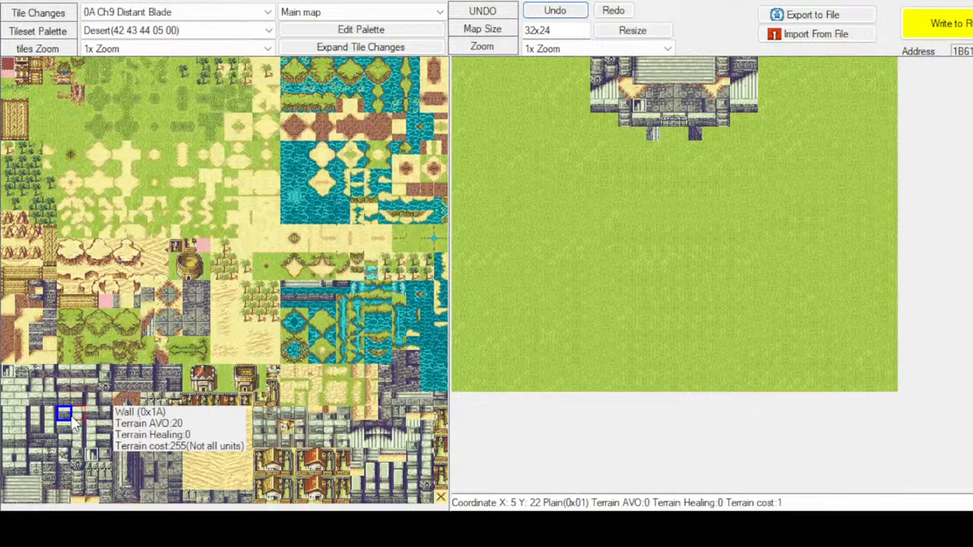
Replace the two tiles below the archway at X 14 and X 17, Y 5, with grey stone floor tiles
{"action": "left_click", "coordinate": [50, 120]}
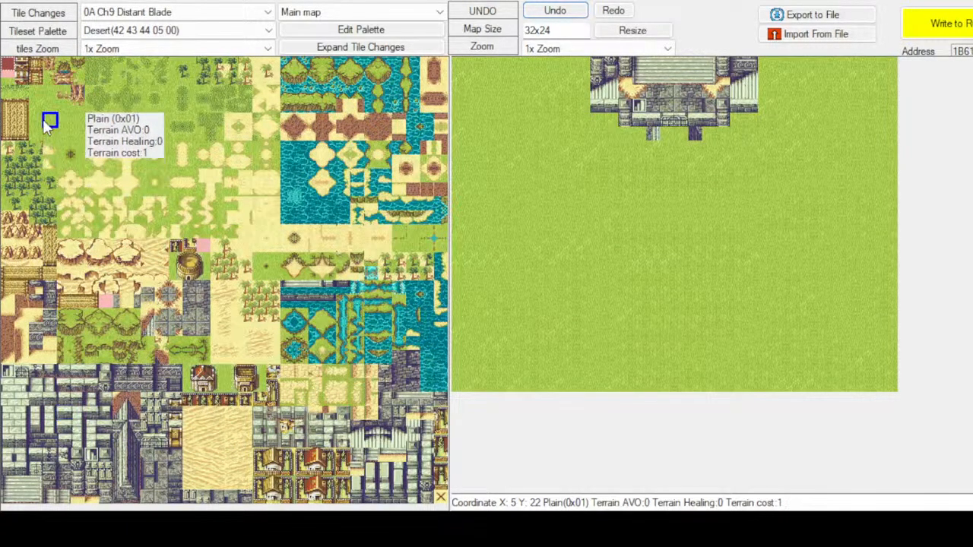
{"action": "left_click", "coordinate": [199, 319]}
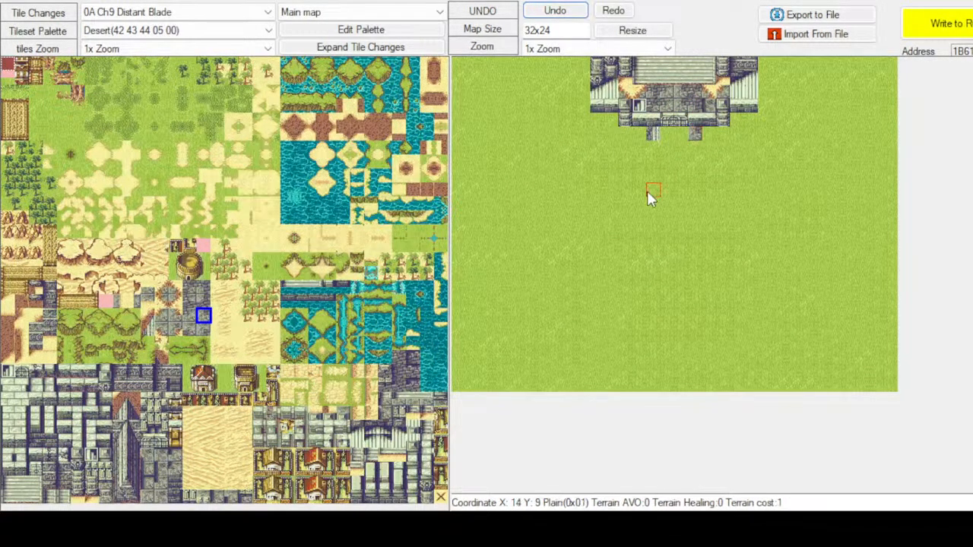
{"action": "left_click", "coordinate": [190, 316]}
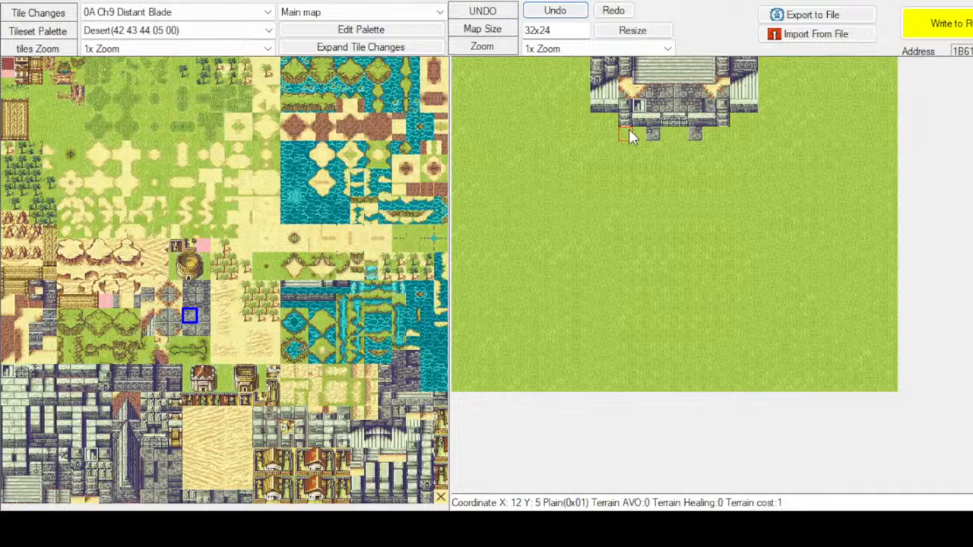
Build the west courtyard wall with light Wall tiles down X 12 from Y 5 to Y 10
{"action": "left_click", "coordinate": [91, 427]}
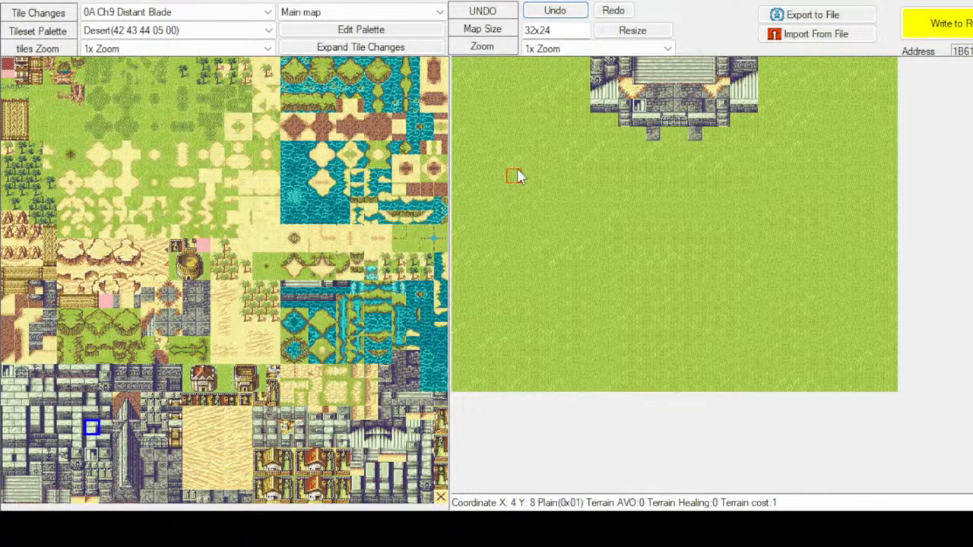
{"action": "left_click", "coordinate": [623, 158]}
{"action": "left_click", "coordinate": [623, 173]}
{"action": "left_click", "coordinate": [624, 187]}
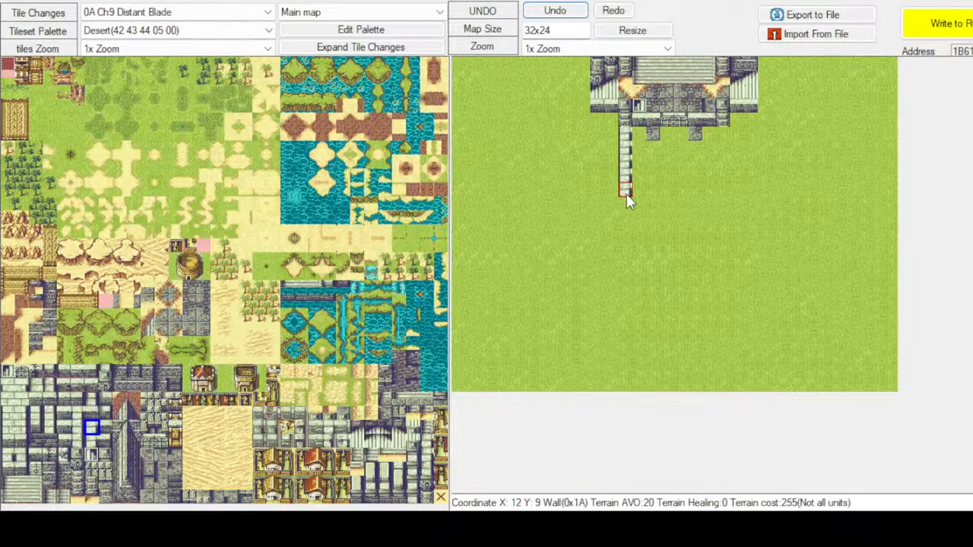
{"action": "left_click", "coordinate": [626, 203]}
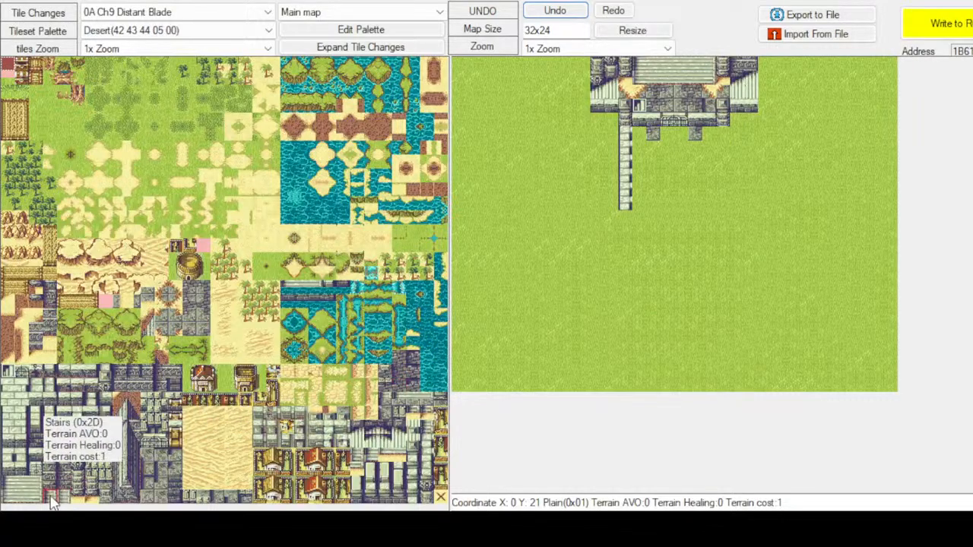
Lay a horizontal row of Wall tiles along Y 10 from X 13 to X 20, starting at the west wall's foot
{"action": "left_click", "coordinate": [23, 469]}
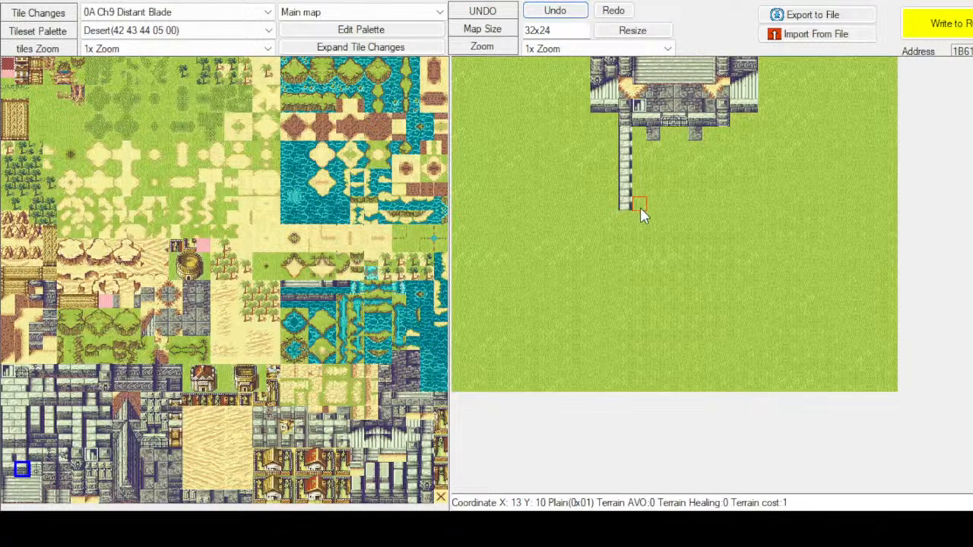
{"action": "left_click", "coordinate": [667, 203]}
{"action": "left_click", "coordinate": [681, 203]}
{"action": "left_click", "coordinate": [694, 204]}
{"action": "left_click", "coordinate": [721, 204]}
{"action": "left_click", "coordinate": [735, 203]}
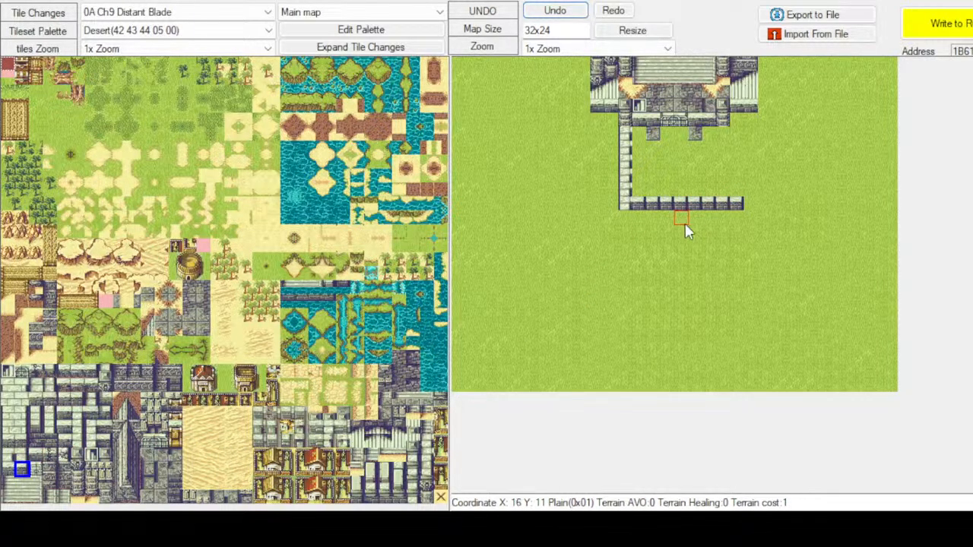
Build an east wall of light Wall tiles up X 21 from Y 10 to Y 4, undoing the stray tile at X 22, Y 7
{"action": "left_click", "coordinate": [78, 412]}
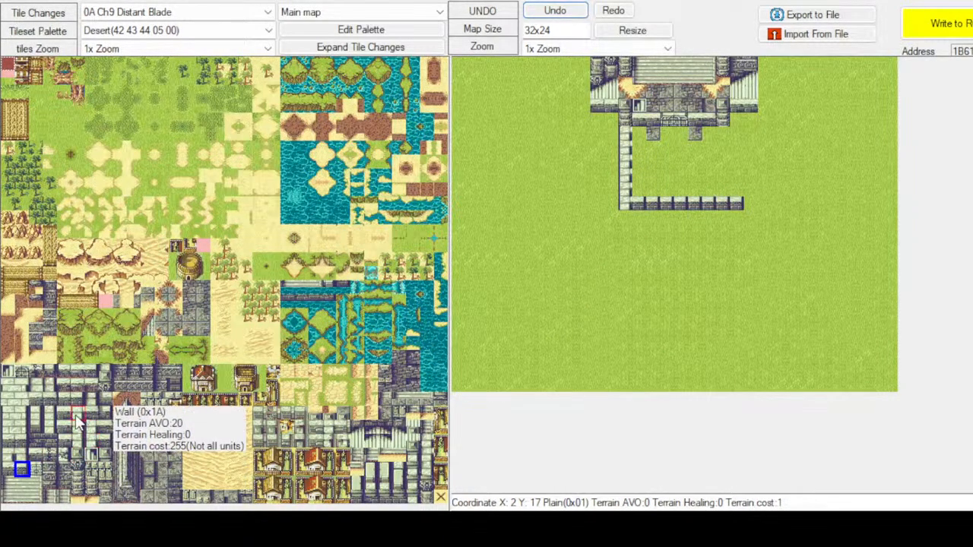
{"action": "left_click", "coordinate": [750, 204]}
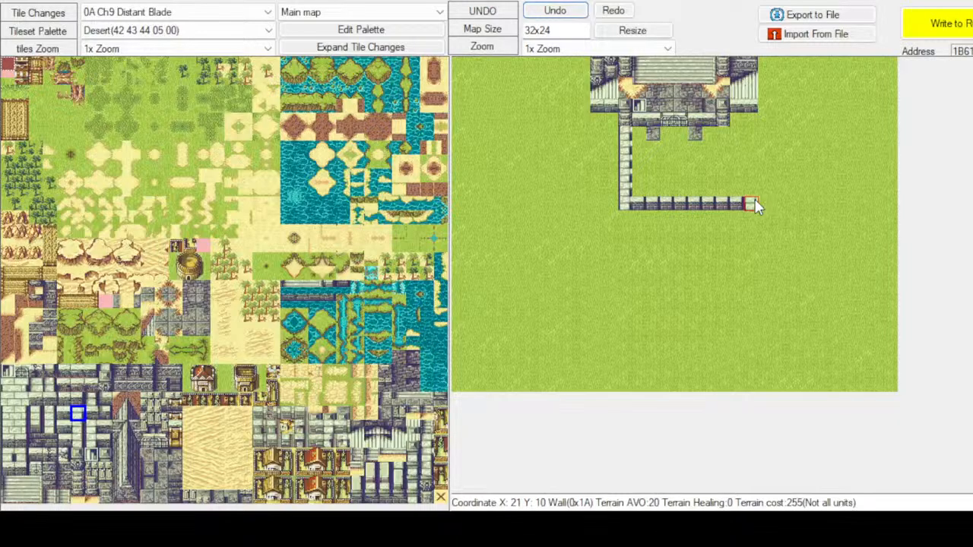
{"action": "left_click", "coordinate": [754, 192]}
{"action": "left_click", "coordinate": [754, 178]}
{"action": "left_click", "coordinate": [761, 161]}
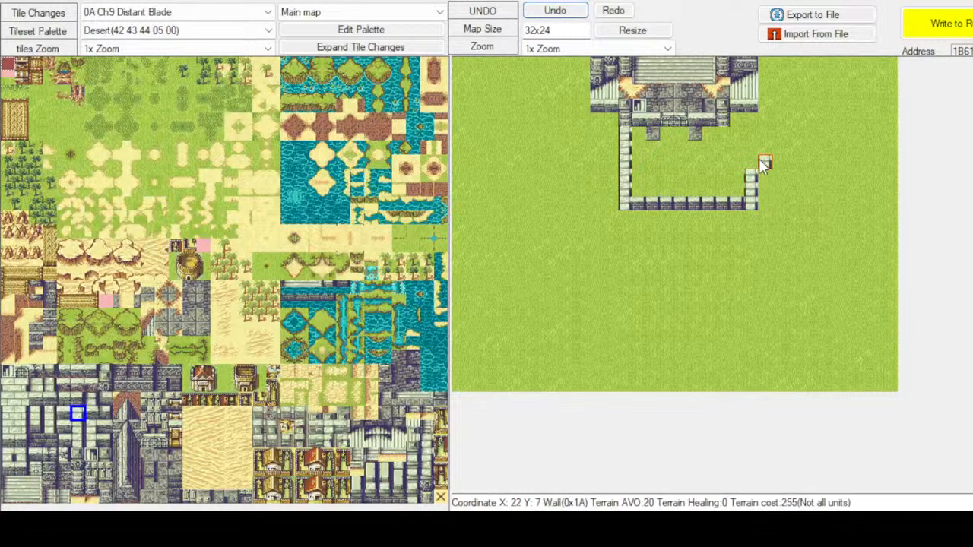
{"action": "left_click", "coordinate": [555, 10]}
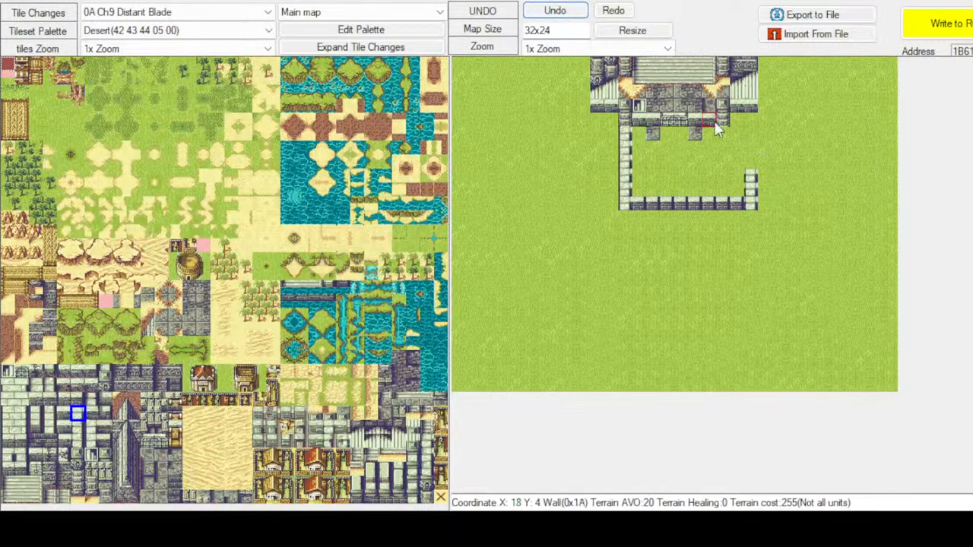
{"action": "left_click", "coordinate": [752, 161]}
{"action": "left_click", "coordinate": [753, 149]}
{"action": "left_click", "coordinate": [753, 139]}
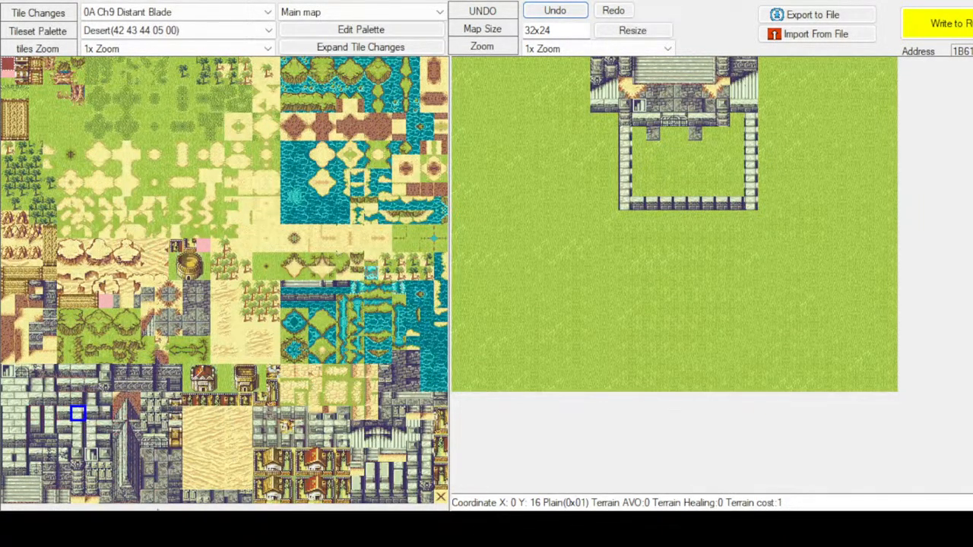
Undo the east wall at X 21 and shorten the Y 10 wall row so it ends at X 19
{"action": "left_click_drag", "start_coordinate": [146, 469], "coordinate": [147, 481]}
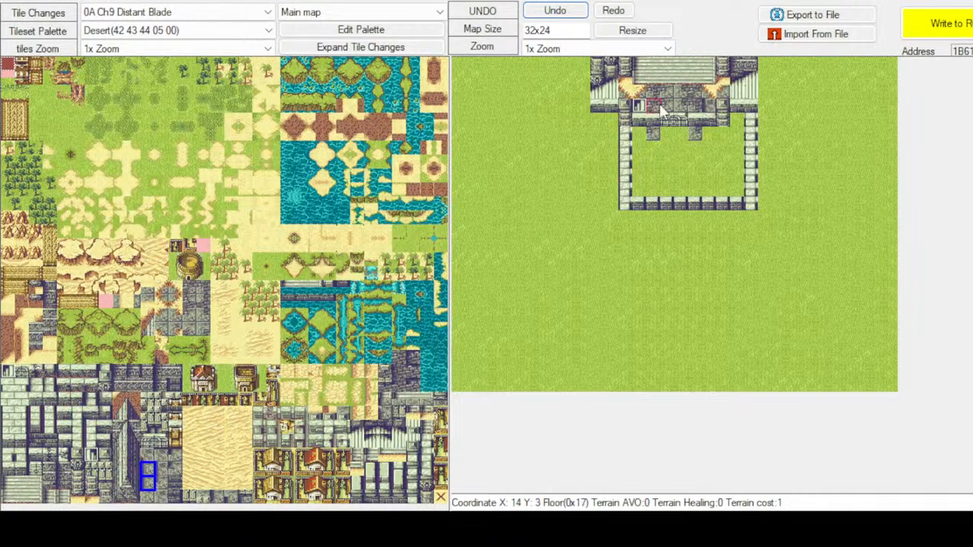
{"action": "left_click", "coordinate": [557, 12]}
{"action": "left_click", "coordinate": [557, 11]}
{"action": "left_click", "coordinate": [557, 9]}
{"action": "left_click", "coordinate": [557, 8]}
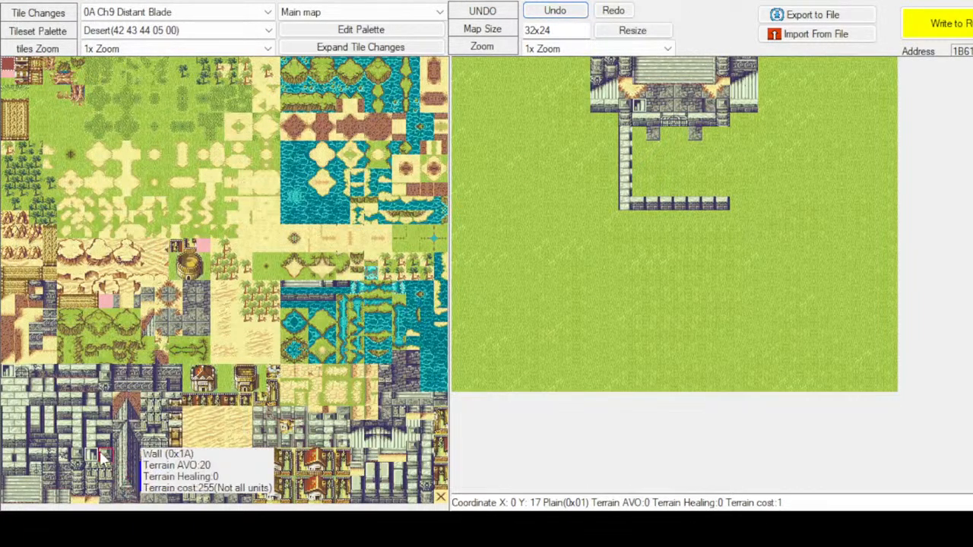
Build the east wall down X 19 from Y 5 to the Y 10 row, and replace that row's X 13 to 18 tiles with Floor
{"action": "left_click", "coordinate": [74, 441]}
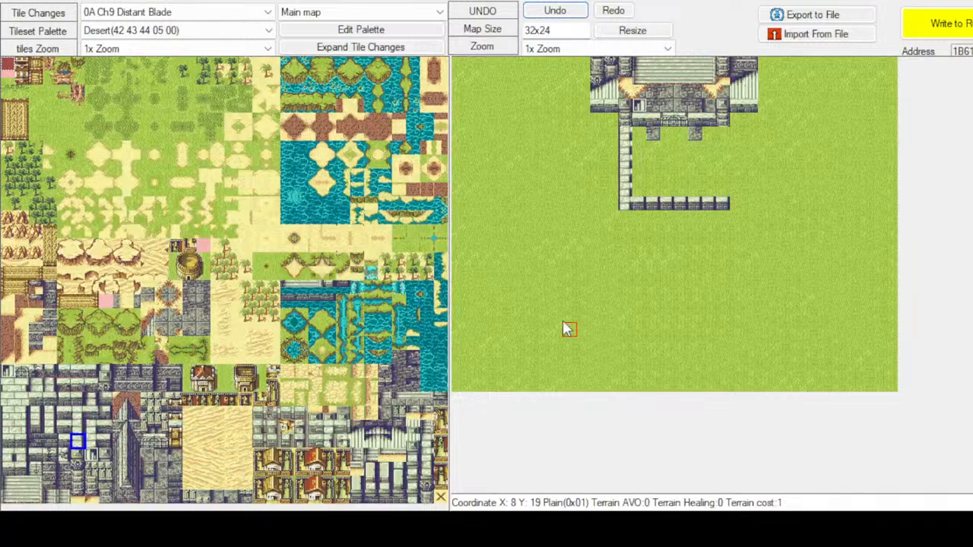
{"action": "left_click_drag", "start_coordinate": [723, 152], "coordinate": [722, 185]}
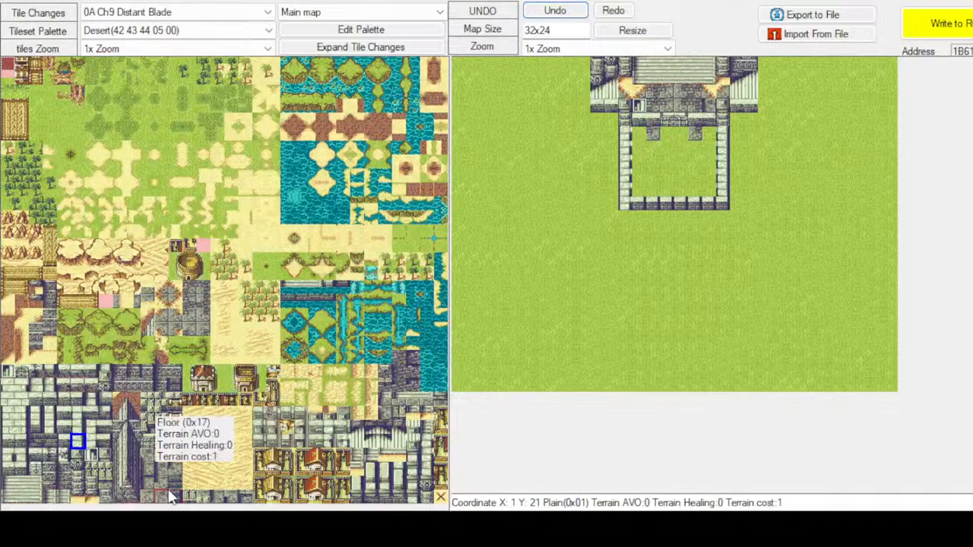
{"action": "left_click", "coordinate": [77, 445]}
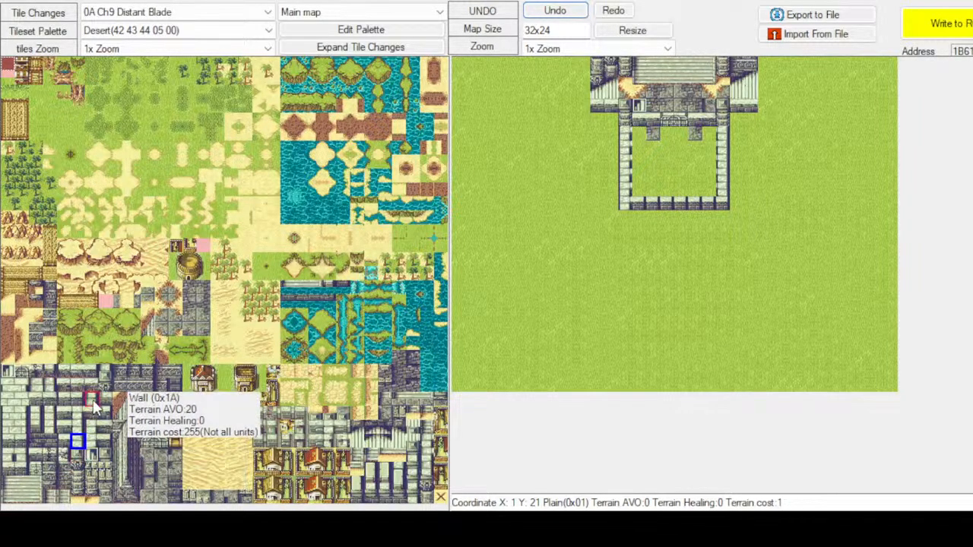
{"action": "left_click", "coordinate": [160, 499]}
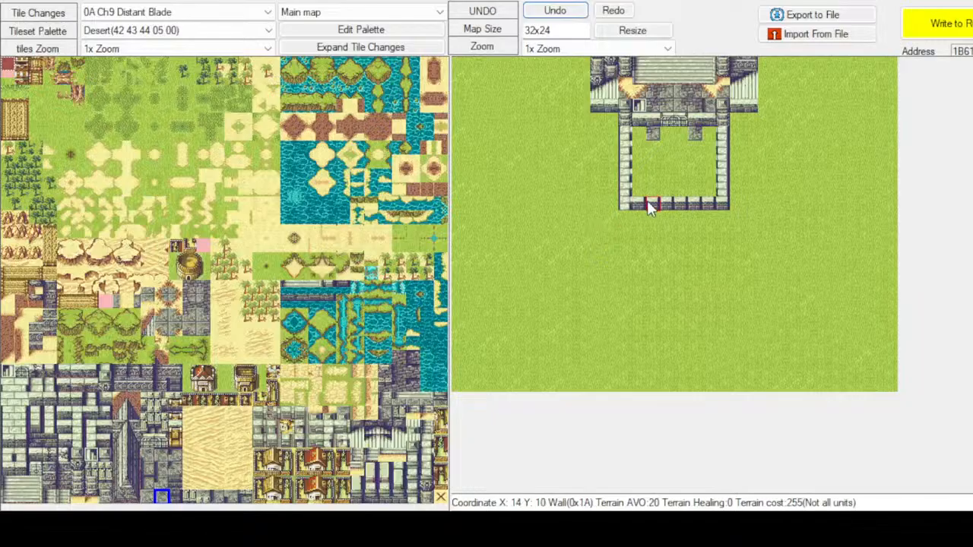
{"action": "left_click_drag", "start_coordinate": [639, 204], "coordinate": [692, 205]}
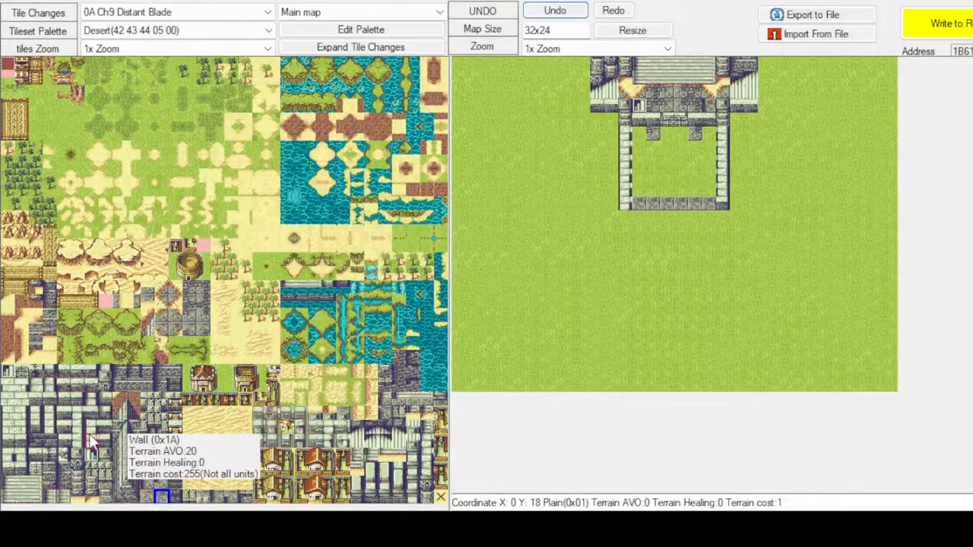
Extend the side walls at X 12 and X 19 down to Y 12, and join them with a Wall row from X 13 to 18
{"action": "left_click", "coordinate": [49, 415]}
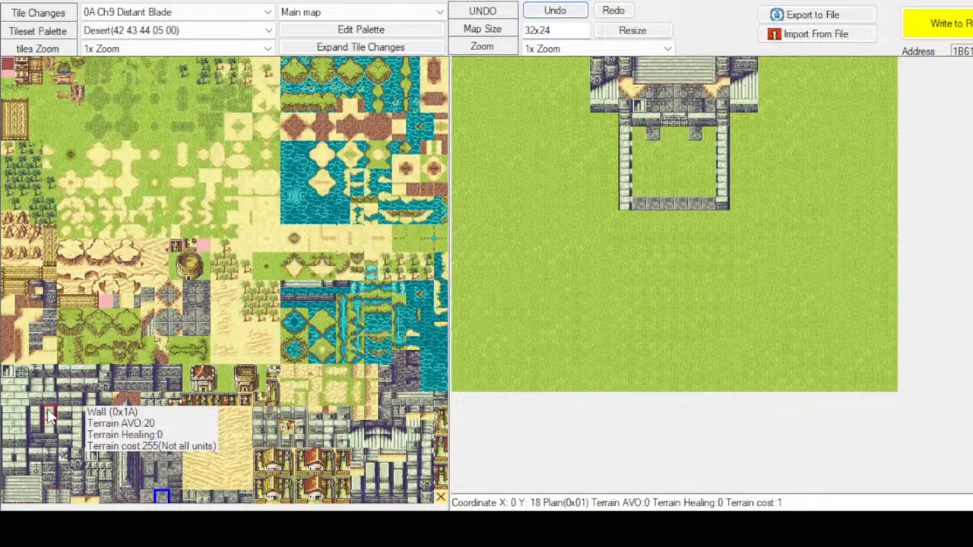
{"action": "left_click", "coordinate": [721, 220]}
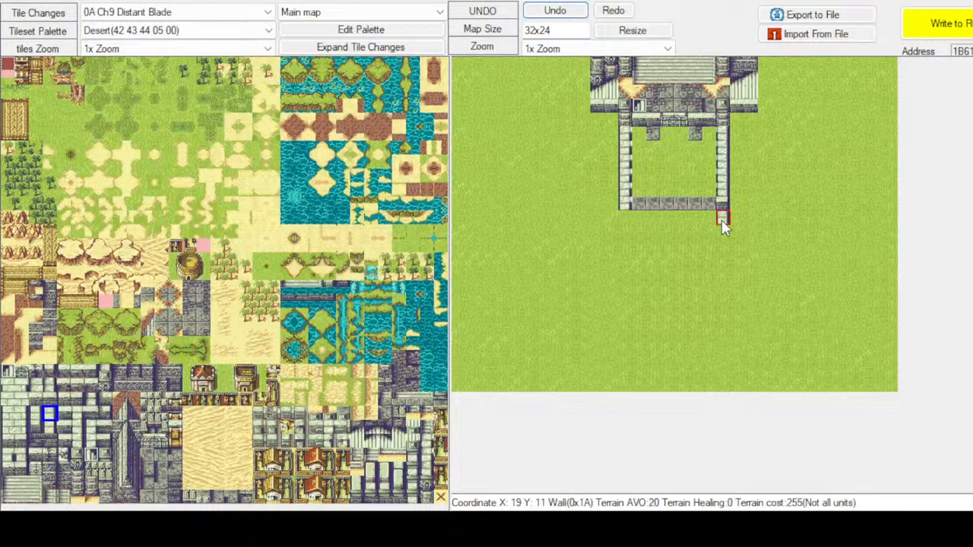
{"action": "left_click", "coordinate": [624, 235]}
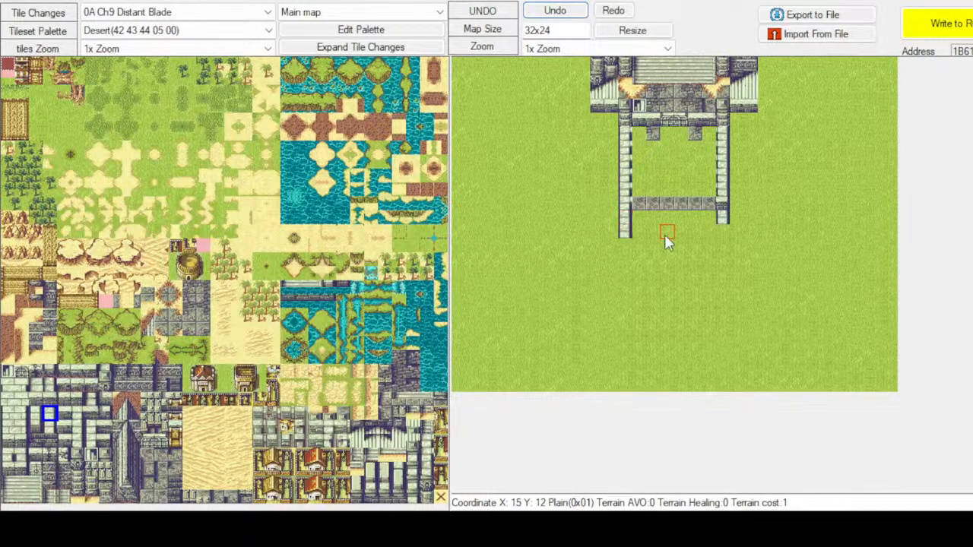
{"action": "left_click", "coordinate": [722, 238]}
{"action": "left_click", "coordinate": [64, 428]}
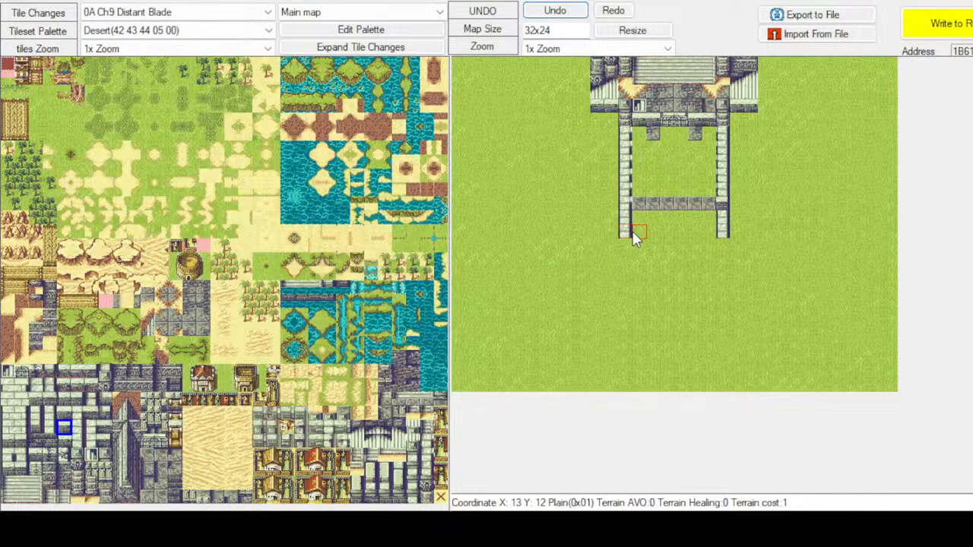
{"action": "mouse_move", "coordinate": [636, 237]}
{"action": "left_mouse_down"}
{"action": "mouse_move", "coordinate": [708, 238]}
{"action": "mouse_move", "coordinate": [696, 238]}
{"action": "left_mouse_up"}
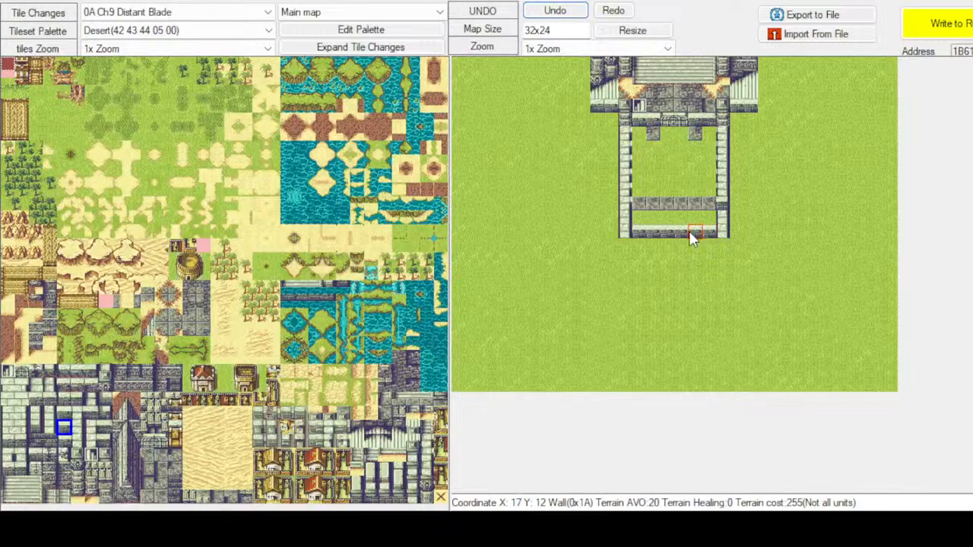
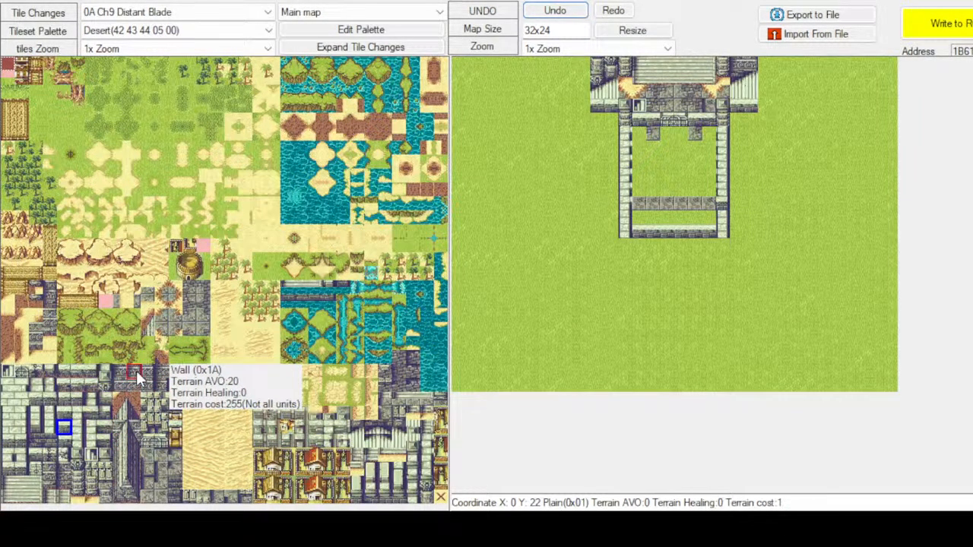
Replace the Wall tile at X 19, Y 11, and finish the lower wall corners at X 12 and X 19, Y 12, with matching ornamented tiles
{"action": "left_click", "coordinate": [105, 372]}
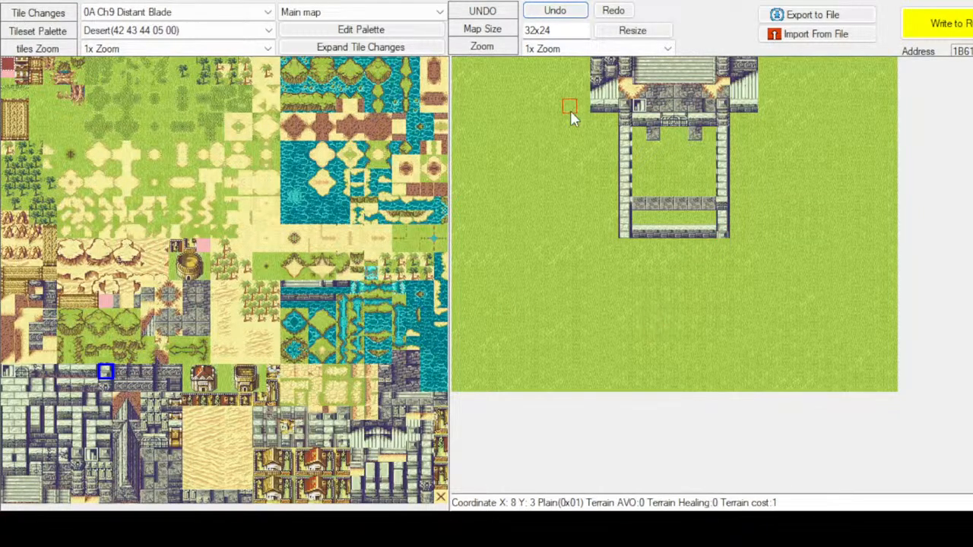
{"action": "left_click", "coordinate": [557, 8]}
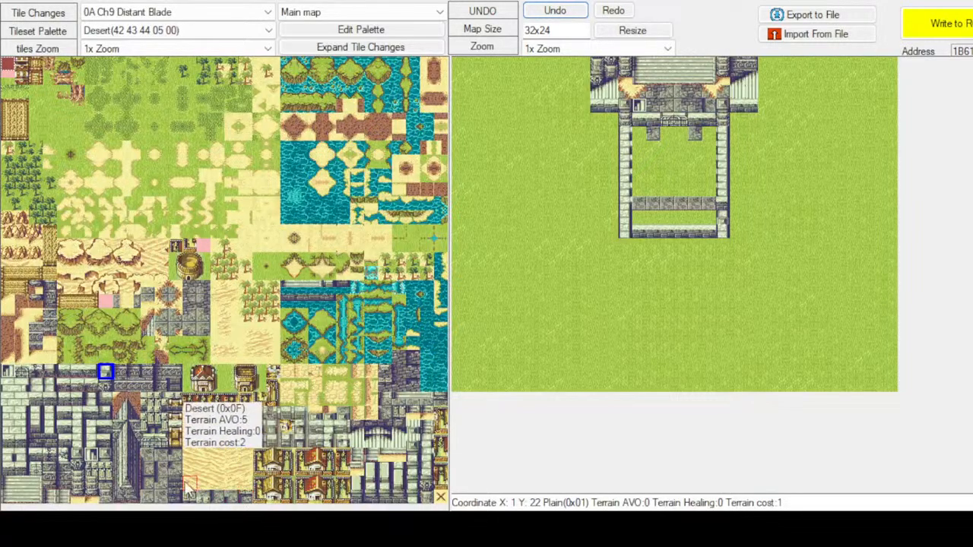
{"action": "left_click", "coordinate": [78, 468]}
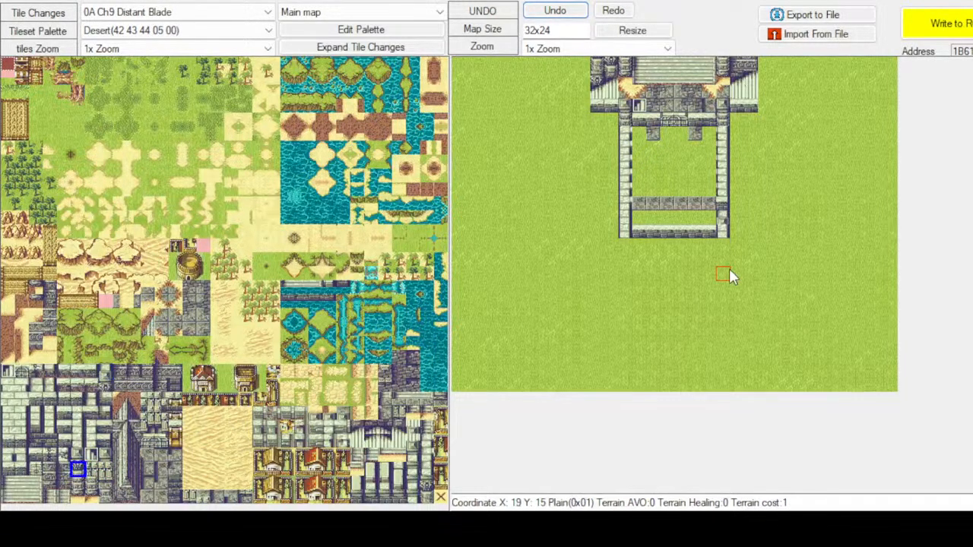
{"action": "left_click", "coordinate": [724, 231]}
{"action": "left_click", "coordinate": [416, 445]}
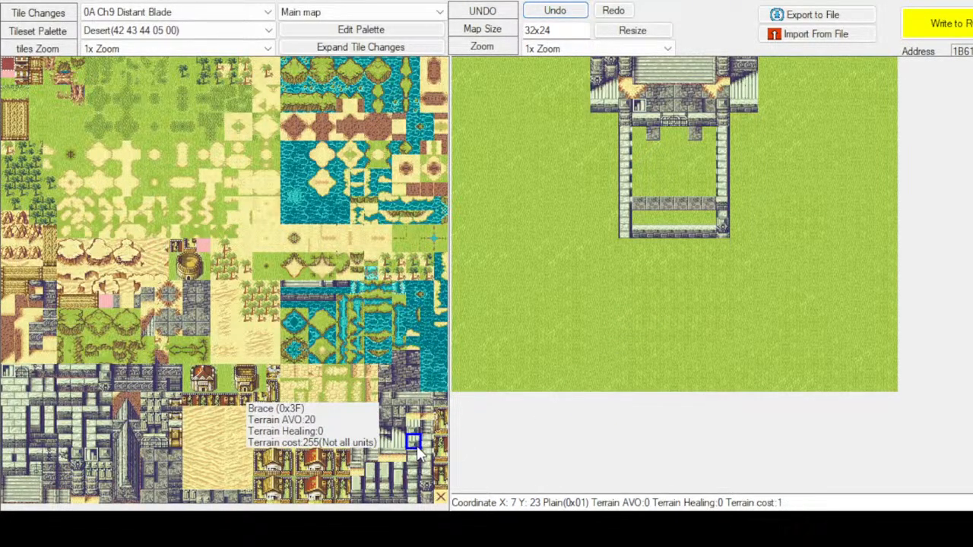
{"action": "left_click", "coordinate": [427, 484]}
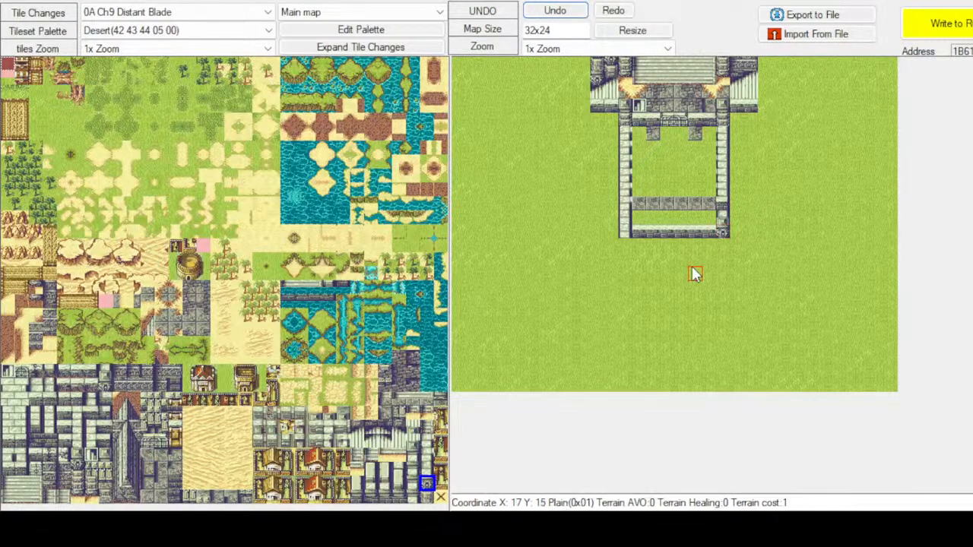
{"action": "left_click", "coordinate": [622, 232]}
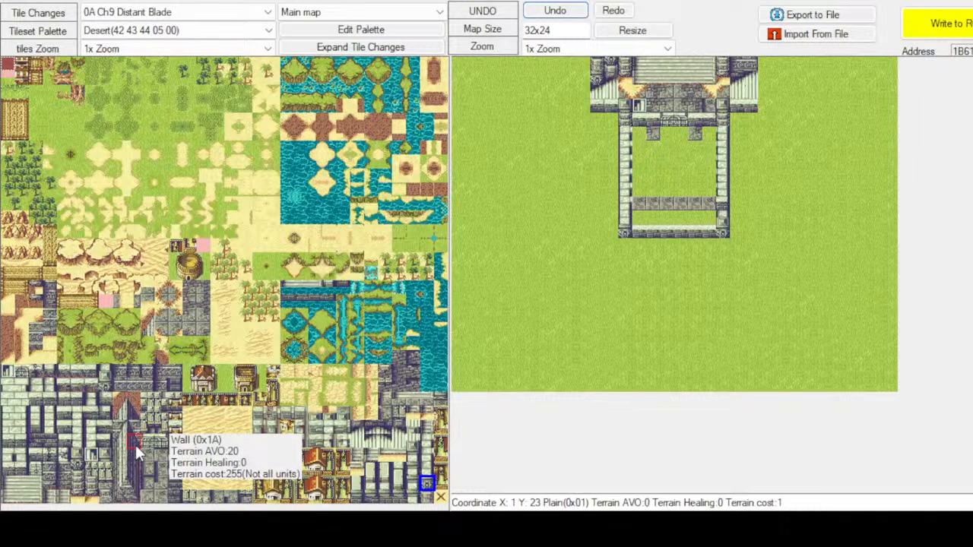
Try alternative Wall tiles on the courtyard's side walls at X 12 and X 19, and undo the last placement near Y 6
{"action": "left_click", "coordinate": [82, 460]}
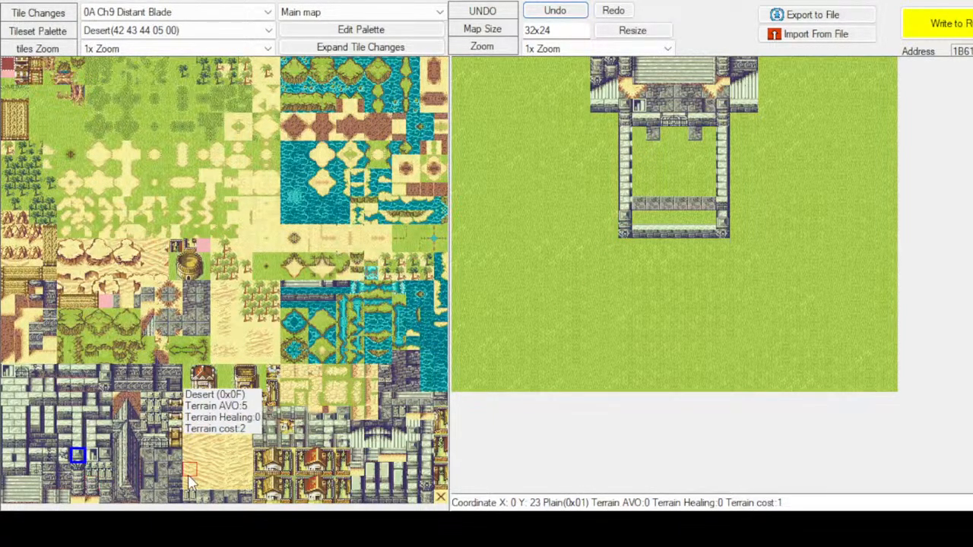
{"action": "right_click", "coordinate": [726, 225]}
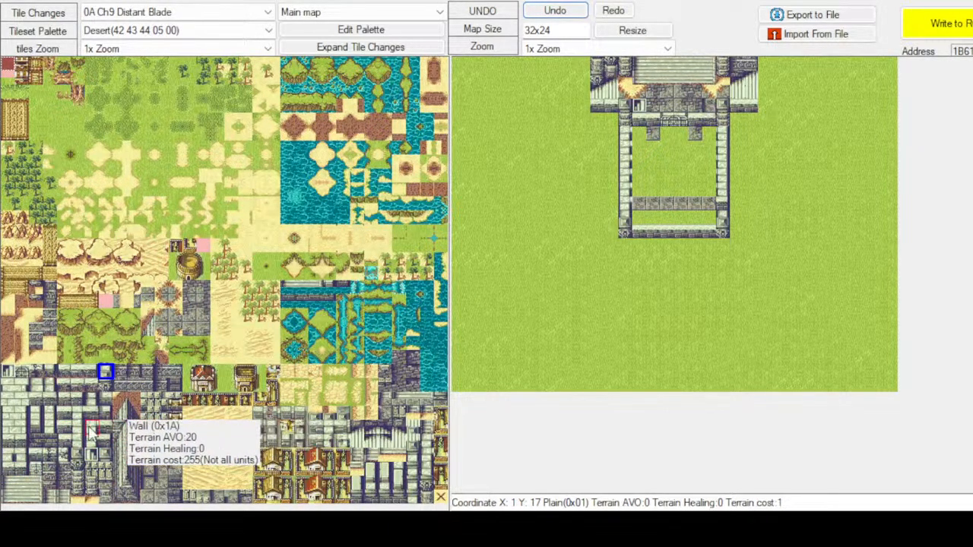
{"action": "left_click", "coordinate": [50, 428]}
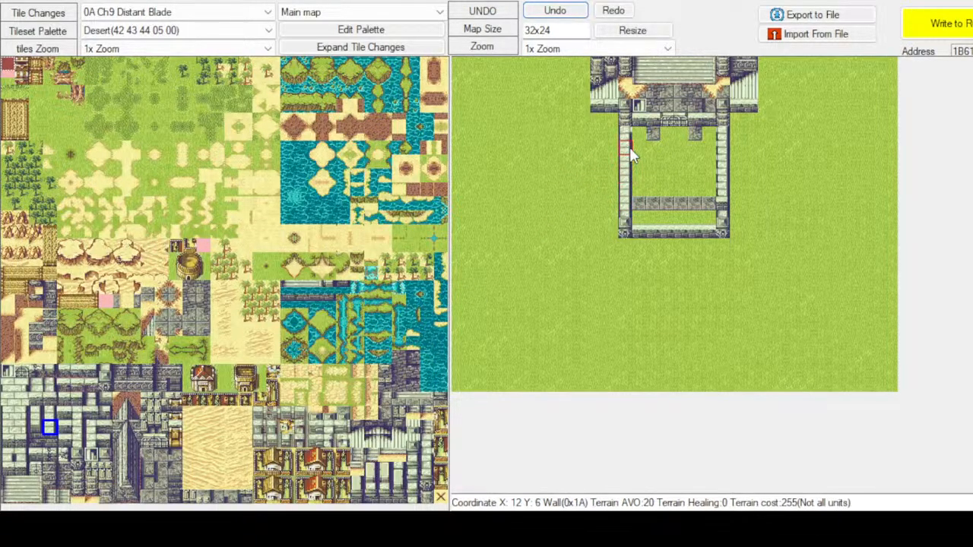
{"action": "left_click", "coordinate": [730, 149]}
{"action": "left_click", "coordinate": [555, 11]}
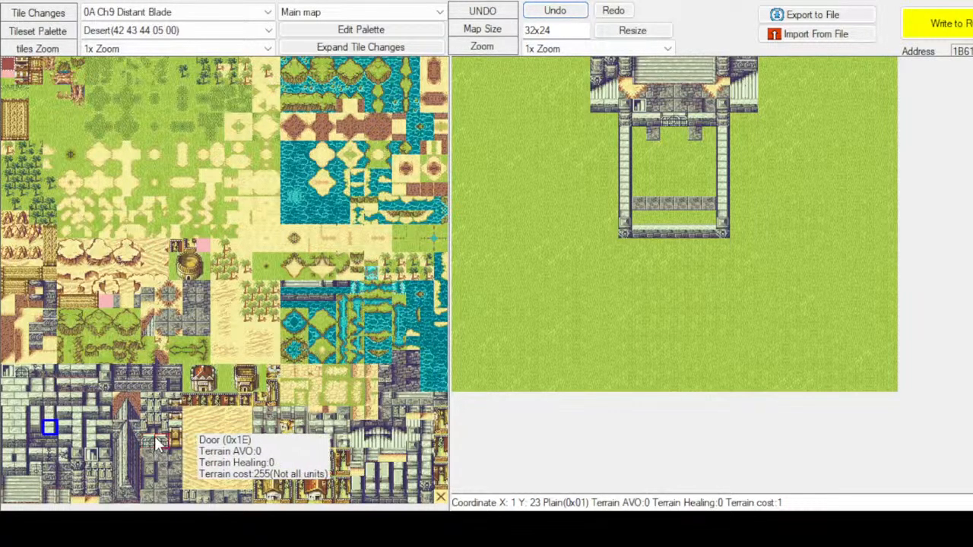
Place Floor tiles at X 13 and X 18 in the Y 5 row, just inside the side walls
{"action": "left_click", "coordinate": [78, 459]}
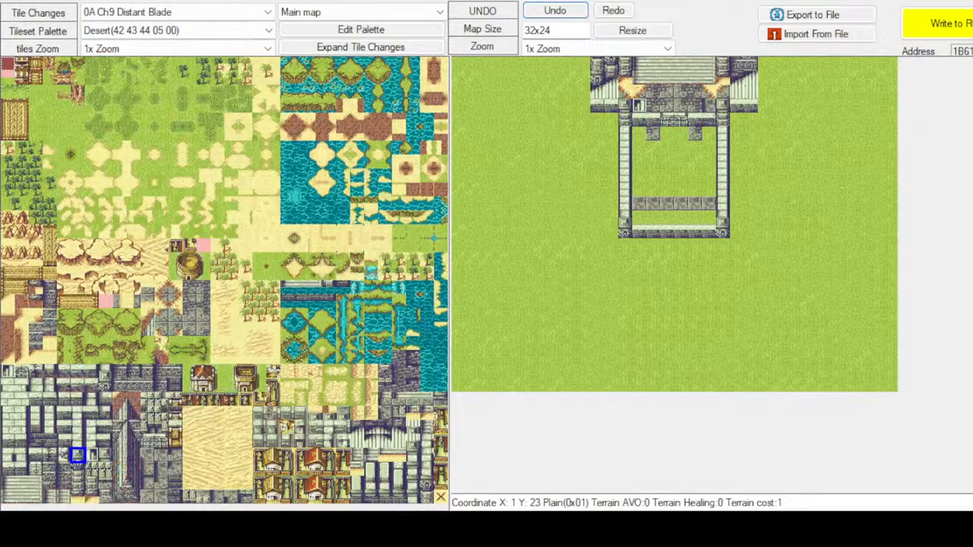
{"action": "left_click", "coordinate": [133, 498]}
{"action": "left_click", "coordinate": [158, 456]}
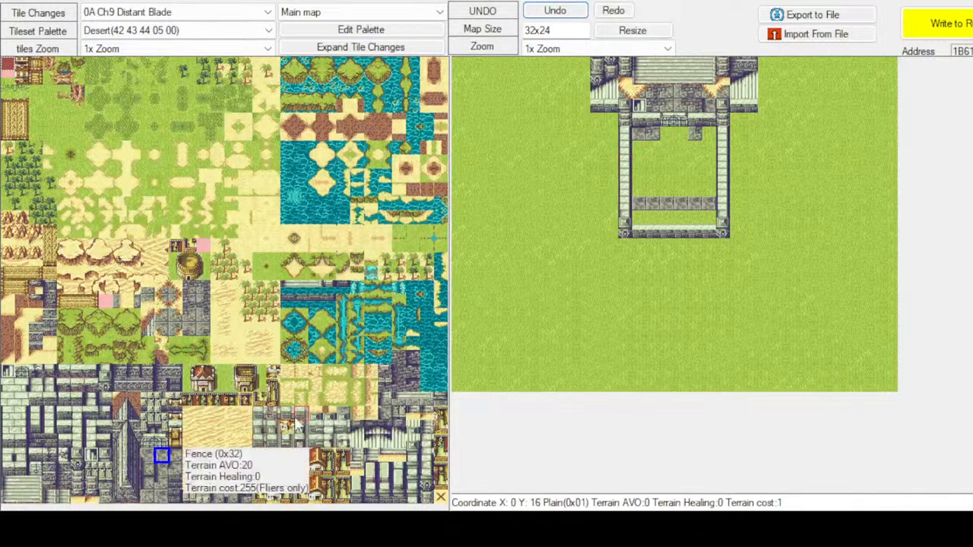
{"action": "left_click", "coordinate": [203, 288]}
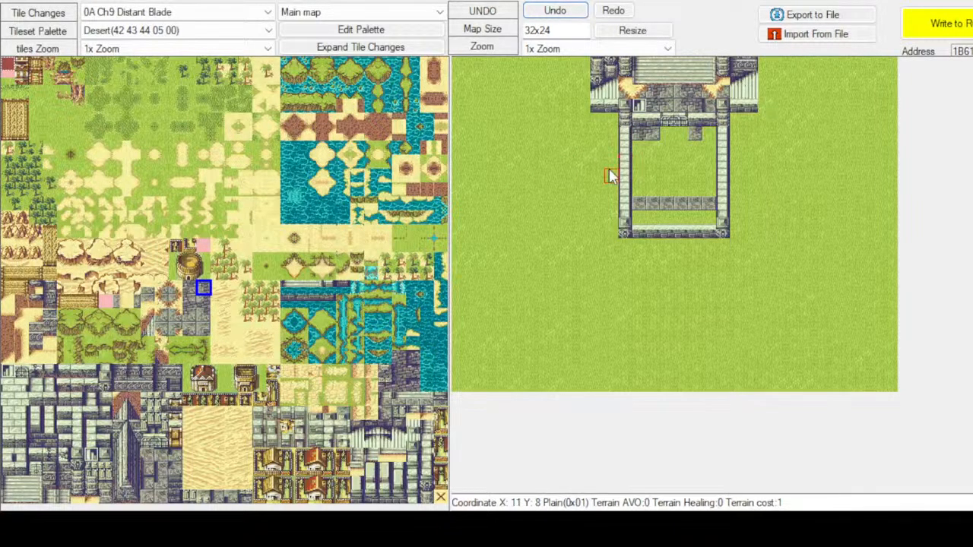
{"action": "left_click", "coordinate": [187, 286]}
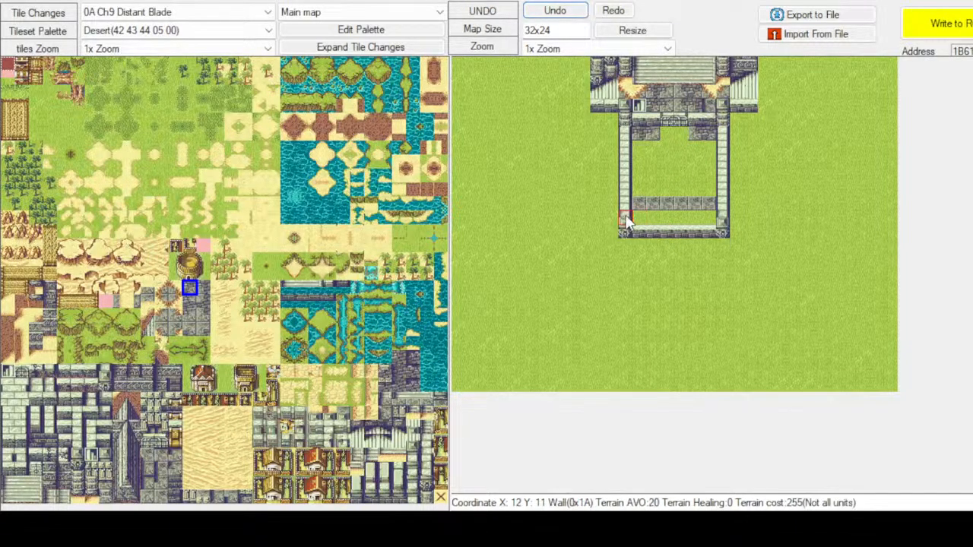
{"action": "left_click", "coordinate": [175, 486]}
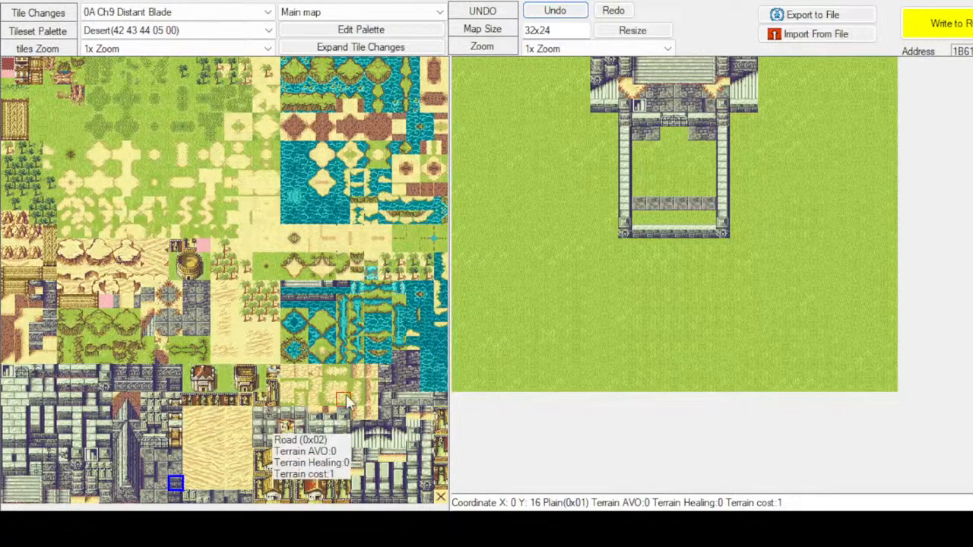
{"action": "left_click", "coordinate": [640, 232]}
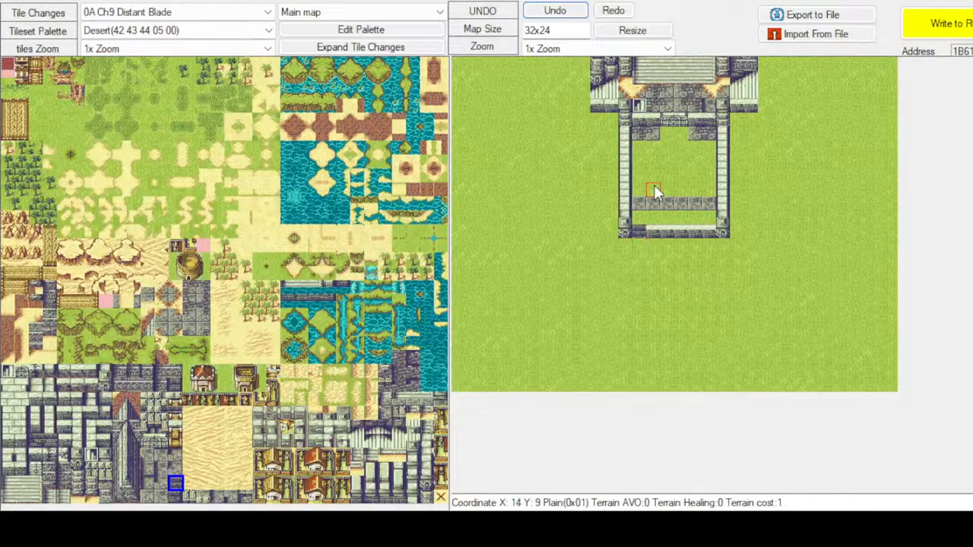
{"action": "left_click", "coordinate": [561, 13]}
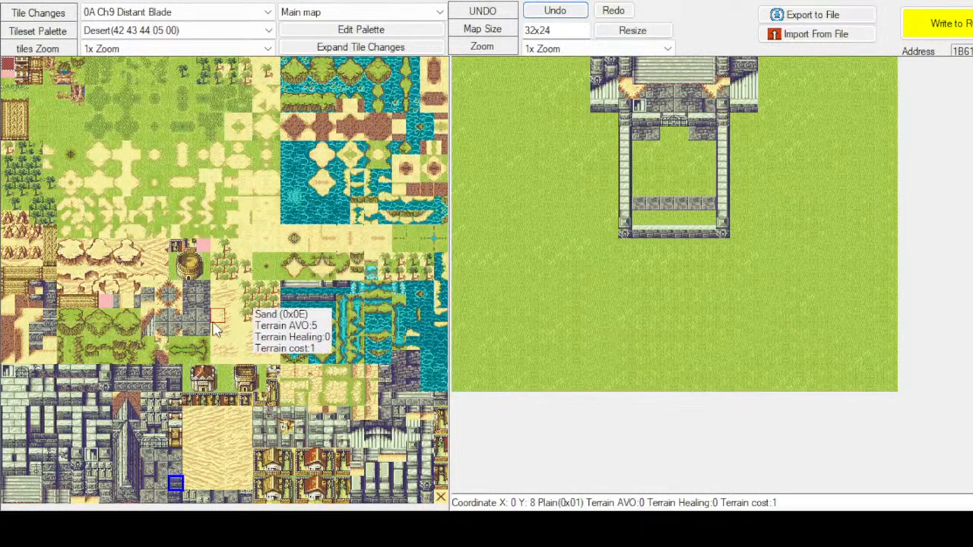
Complete the Y 5 floor row with varied stone Floor tiles at X 15 and X 16
{"action": "left_click", "coordinate": [188, 292]}
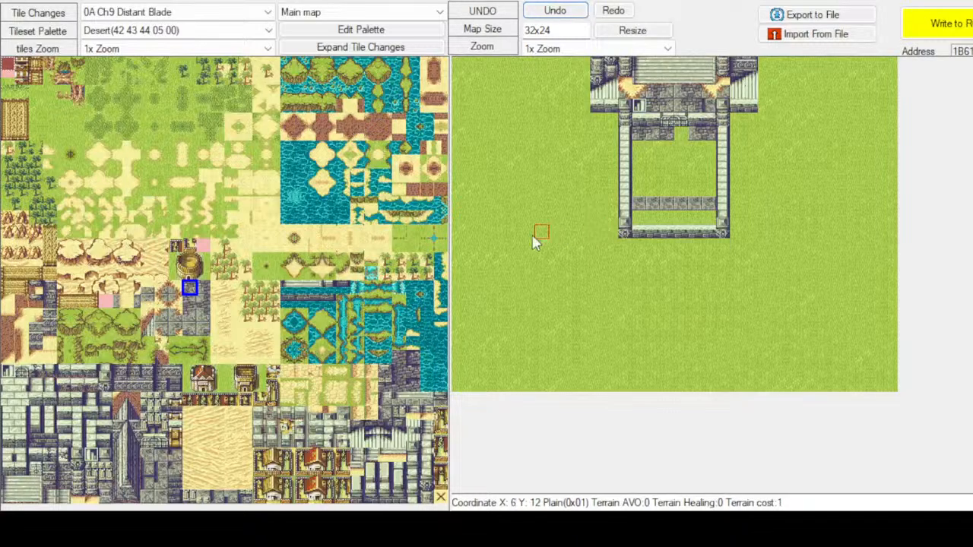
{"action": "left_click", "coordinate": [202, 287]}
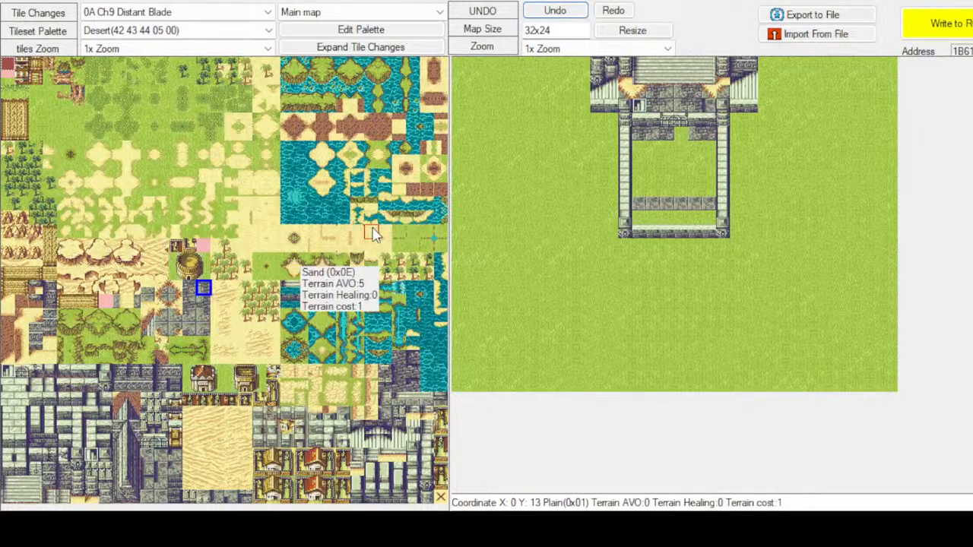
{"action": "left_click", "coordinate": [684, 143]}
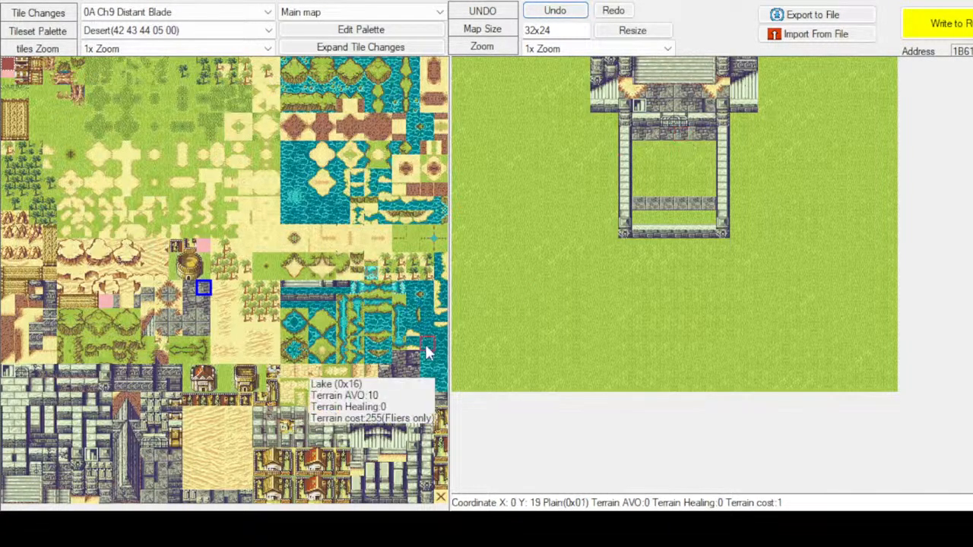
Place Floor tiles at both ends of the Y 11 row, at X 18 and X 13
{"action": "left_click", "coordinate": [203, 302]}
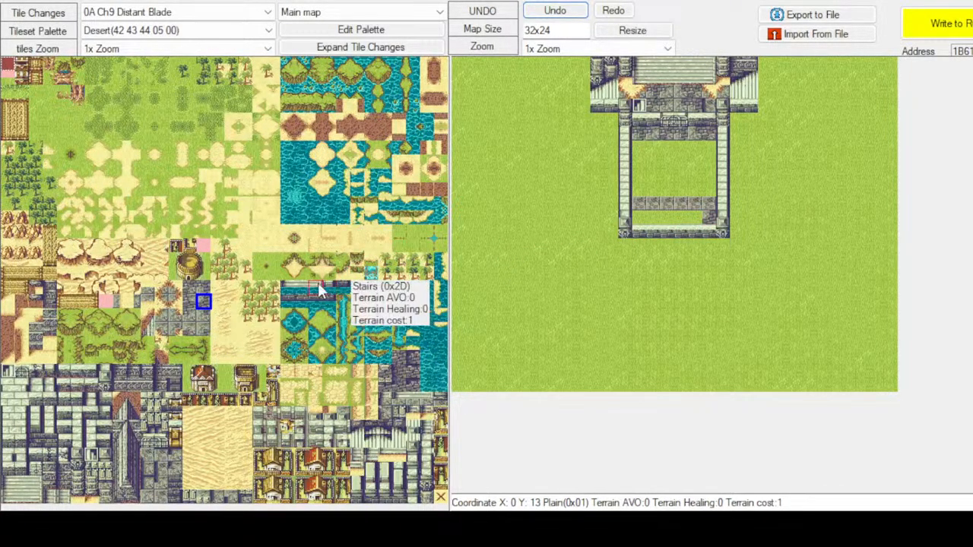
{"action": "left_click", "coordinate": [188, 315]}
{"action": "left_click", "coordinate": [189, 302]}
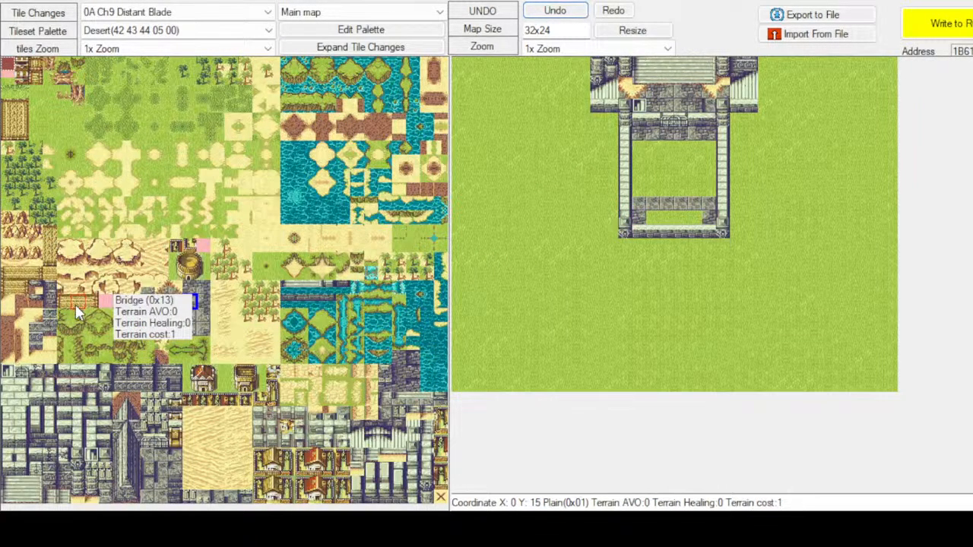
Start the Y 6 floor row with Floor tiles at X 18 and X 14, using a different variant for each
{"action": "left_click", "coordinate": [203, 301]}
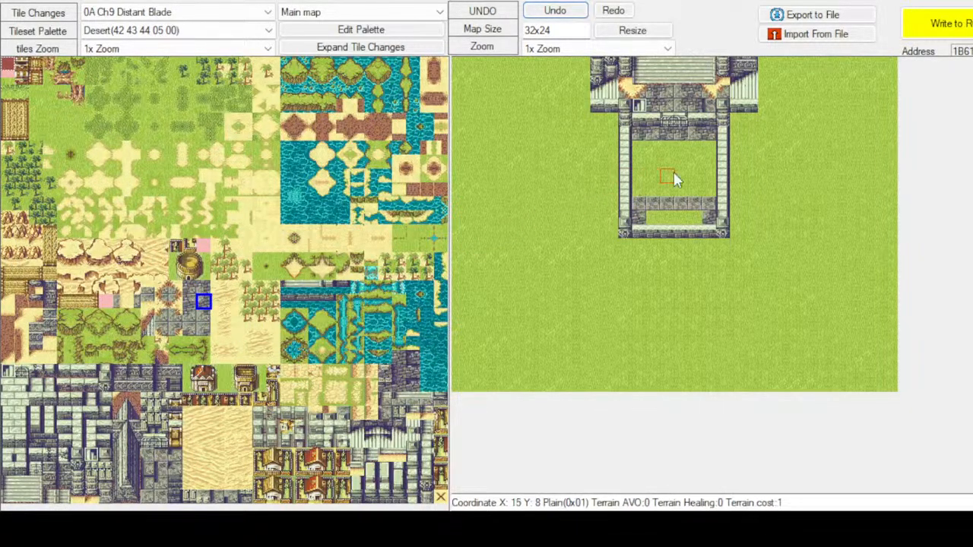
{"action": "left_click", "coordinate": [708, 147]}
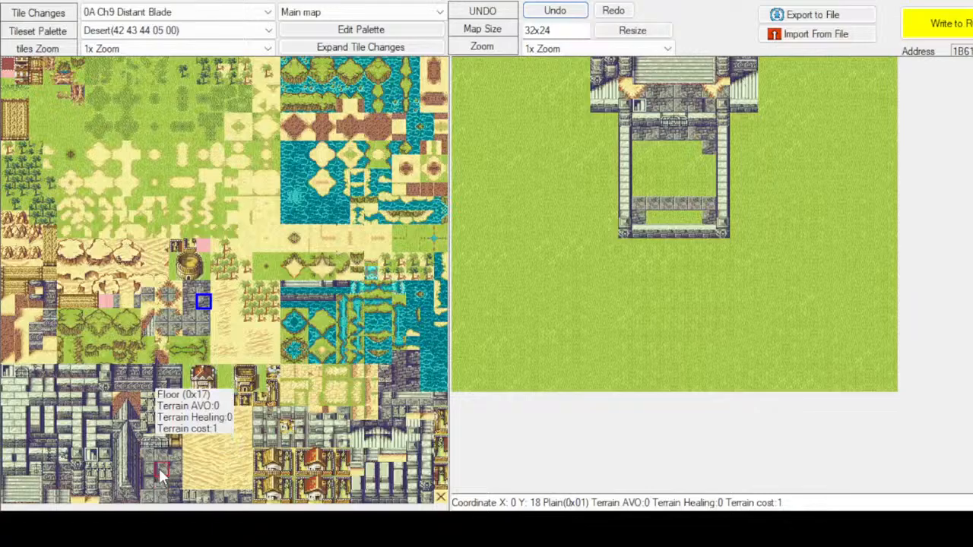
{"action": "left_click", "coordinate": [159, 468]}
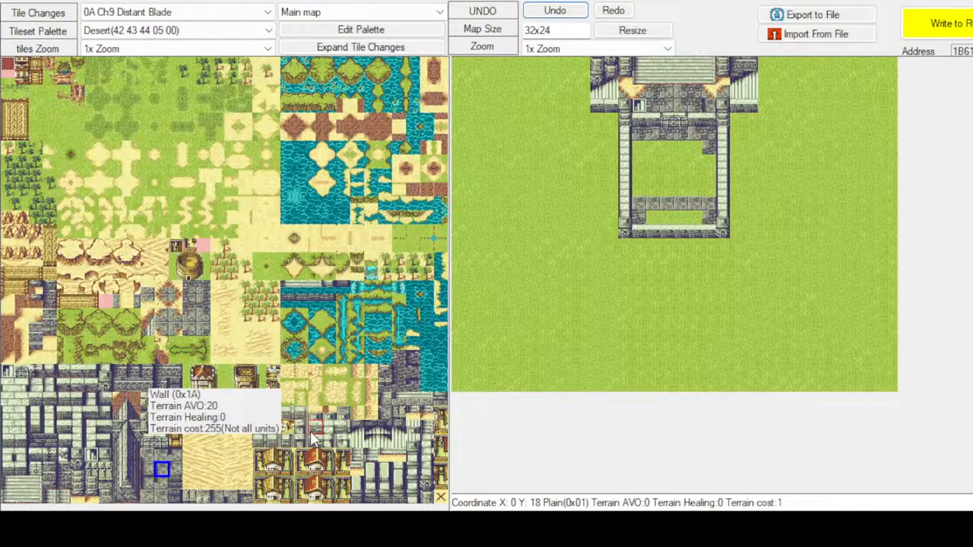
{"action": "left_click", "coordinate": [658, 150]}
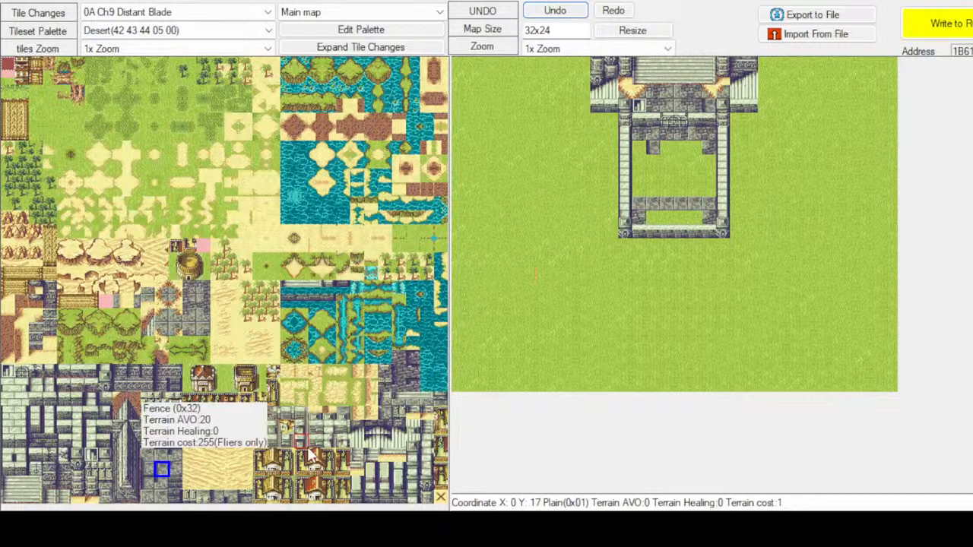
Add further Floor tile variants at X 17 and X 13 in the Y 6 row
{"action": "left_click", "coordinate": [164, 457]}
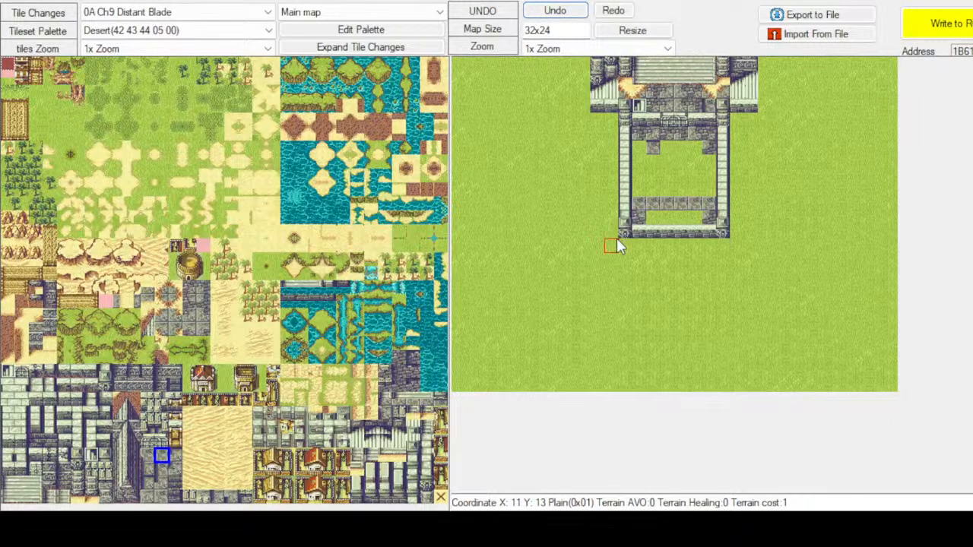
{"action": "left_click", "coordinate": [143, 456]}
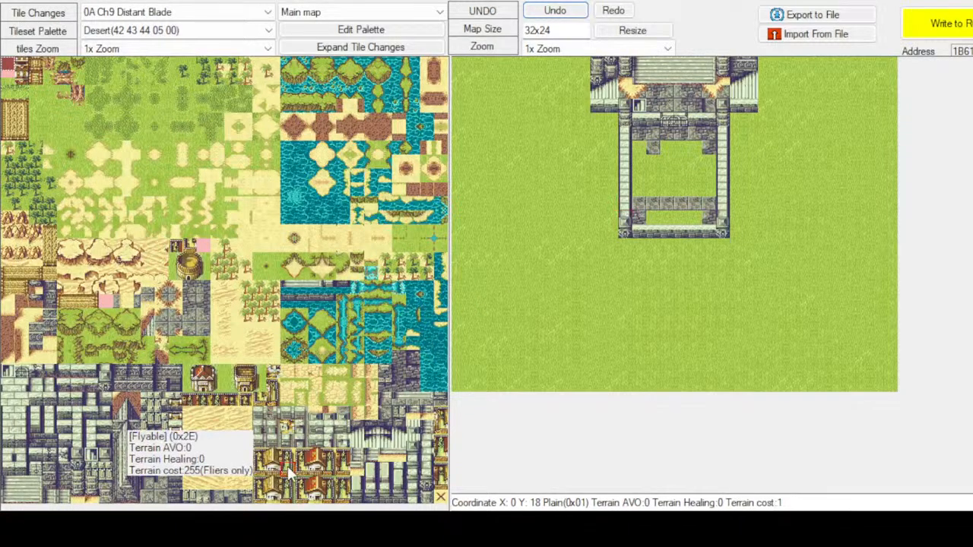
{"action": "left_click", "coordinate": [157, 484]}
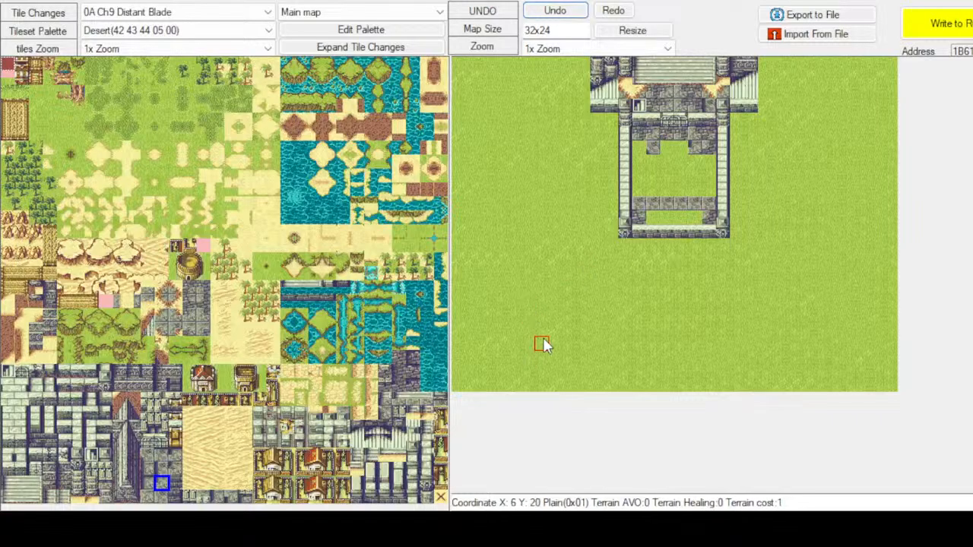
{"action": "left_click", "coordinate": [157, 497]}
{"action": "left_click", "coordinate": [202, 317]}
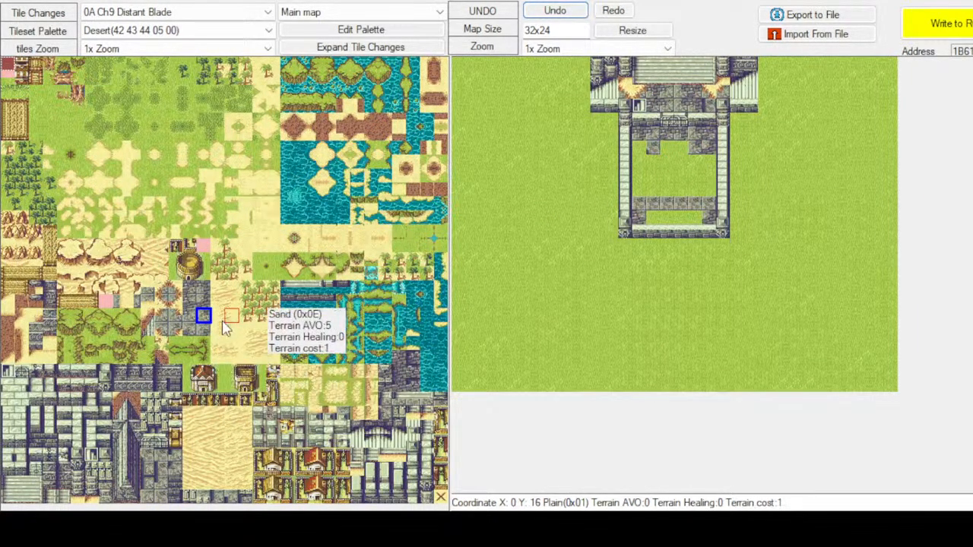
{"action": "left_click", "coordinate": [192, 301]}
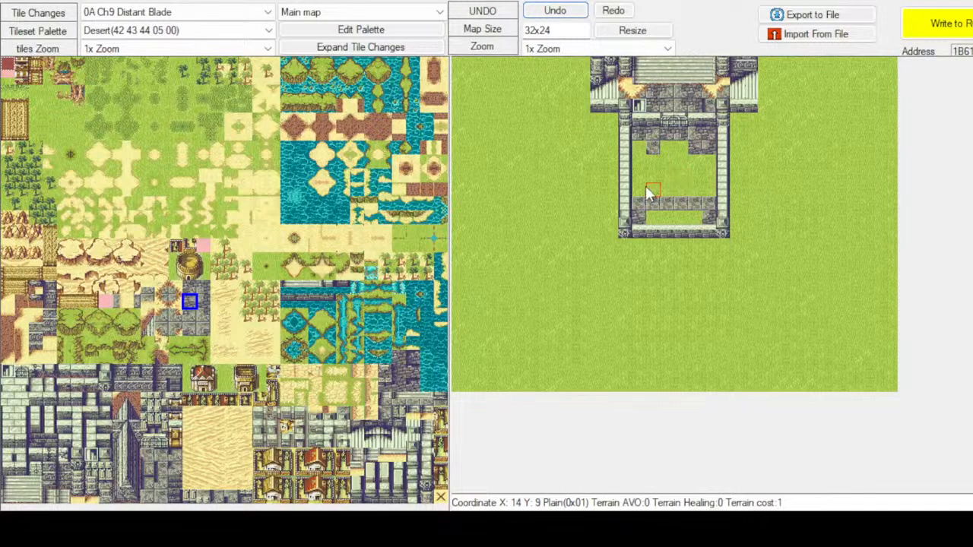
{"action": "left_click", "coordinate": [638, 145]}
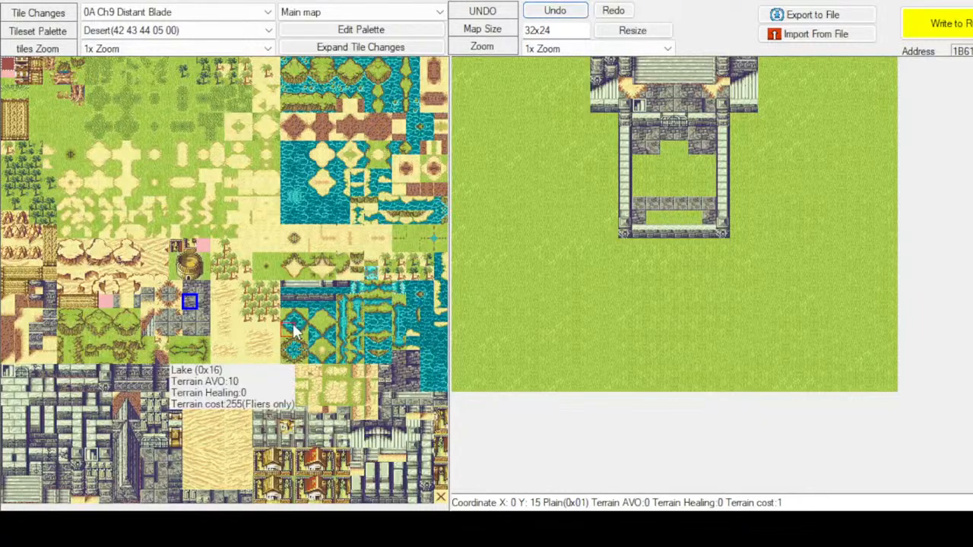
Complete the Y 11 floor row from X 14 to X 17 with Floor tiles, removing the decorative tile tried at X 15
{"action": "left_click", "coordinate": [203, 287]}
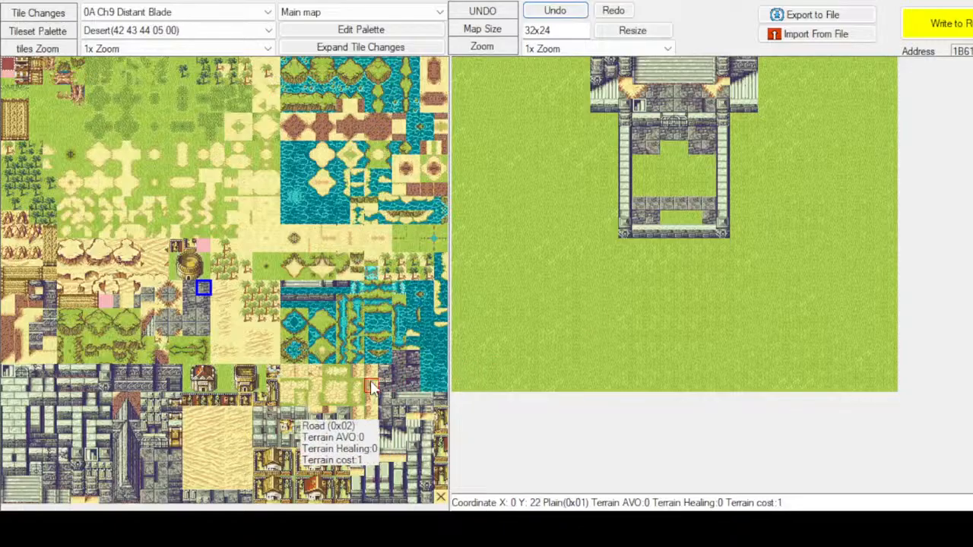
{"action": "left_click", "coordinate": [190, 290]}
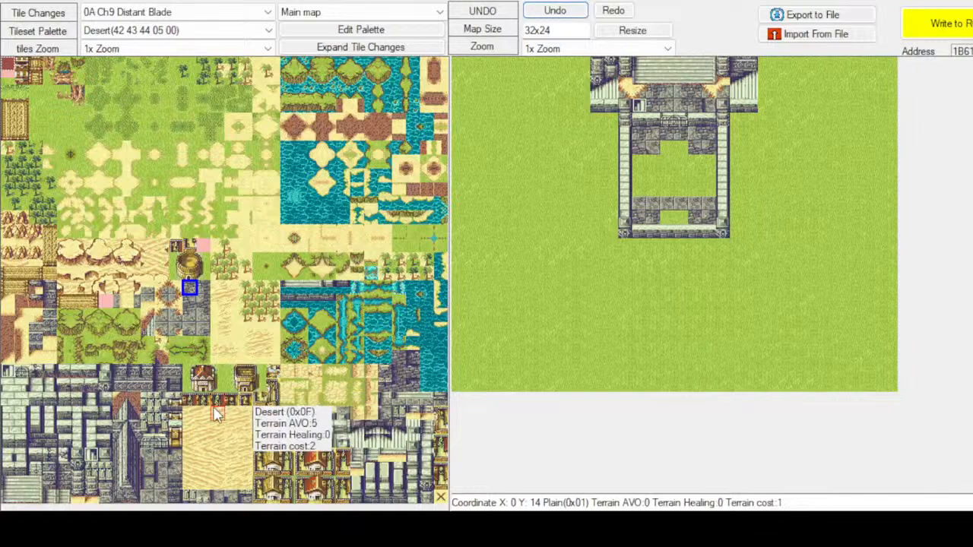
{"action": "left_click_drag", "start_coordinate": [174, 426], "coordinate": [175, 441]}
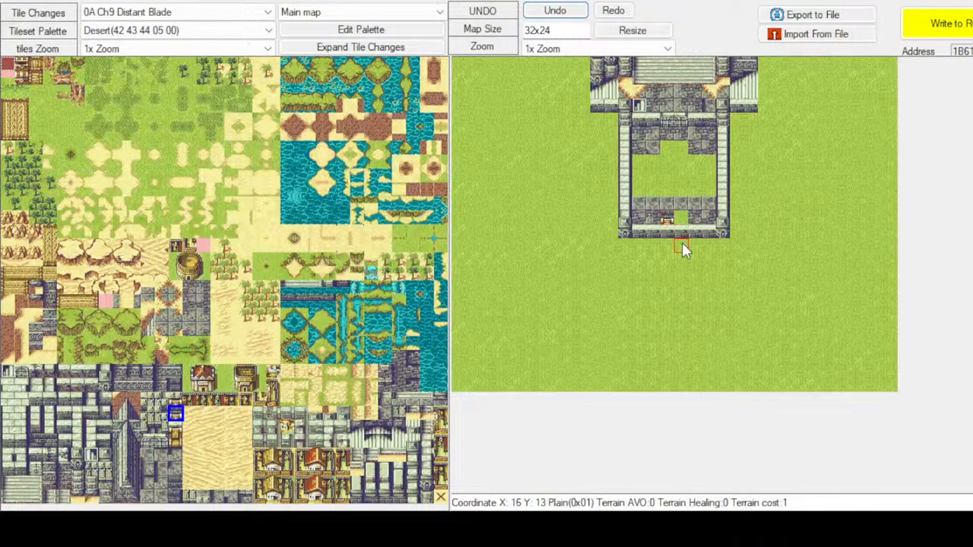
{"action": "left_click", "coordinate": [176, 400]}
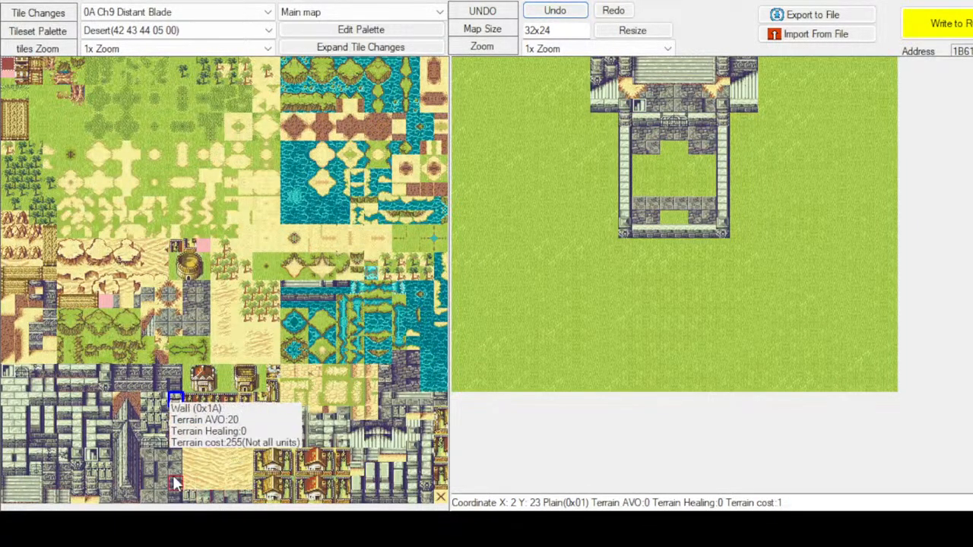
{"action": "left_click", "coordinate": [159, 457]}
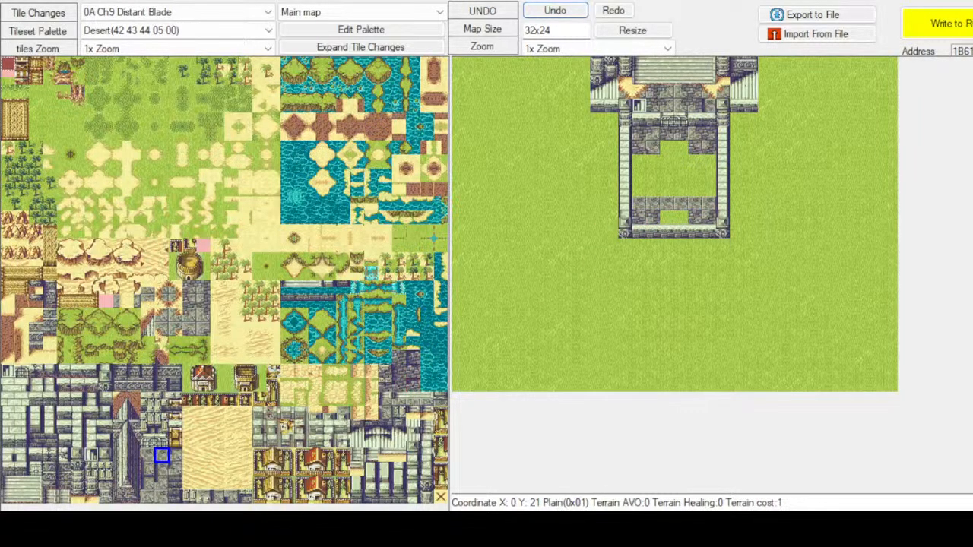
{"action": "left_click", "coordinate": [194, 315]}
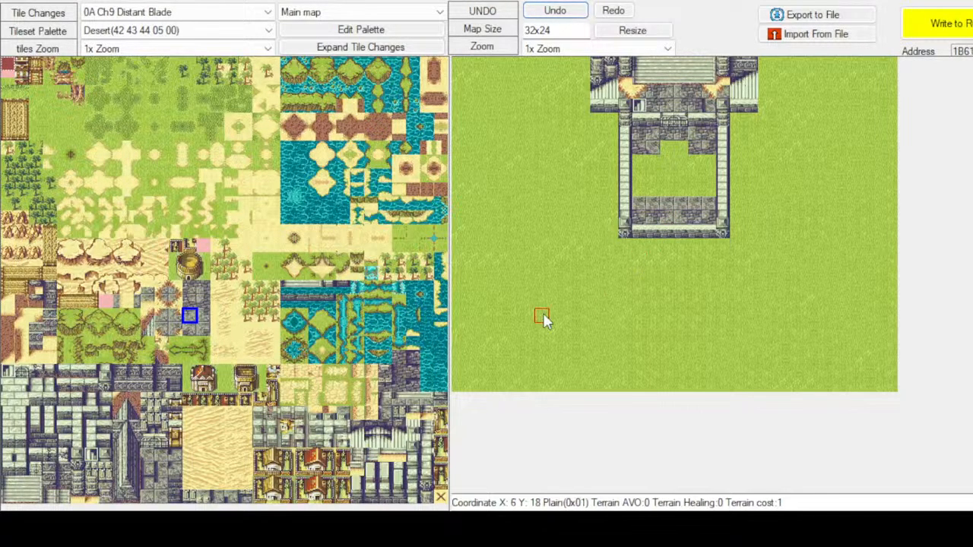
Close the Y 6 row at X 15 and X 16, and fill the courtyard from Y 7 to Y 9 with Floor tiles
{"action": "left_click", "coordinate": [154, 455]}
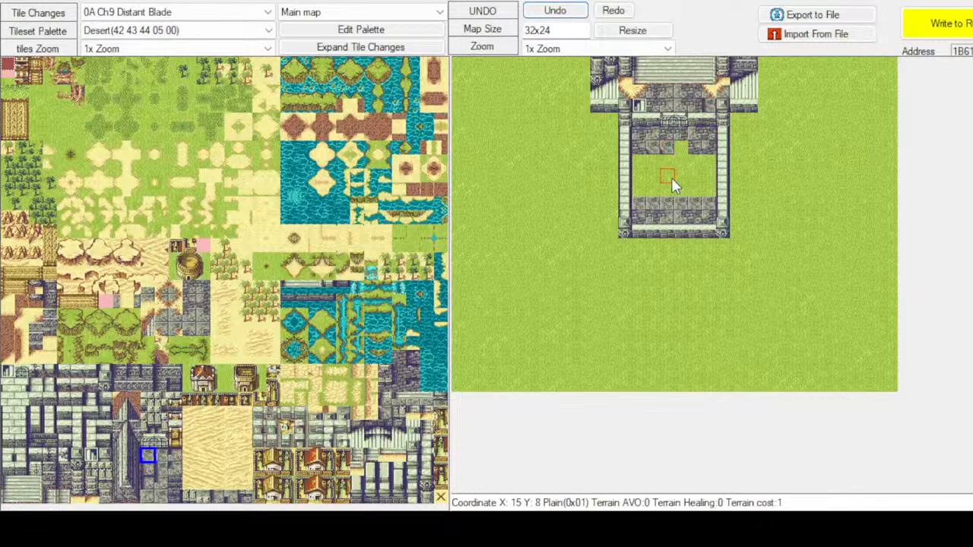
{"action": "left_click", "coordinate": [147, 497]}
{"action": "left_click", "coordinate": [680, 162]}
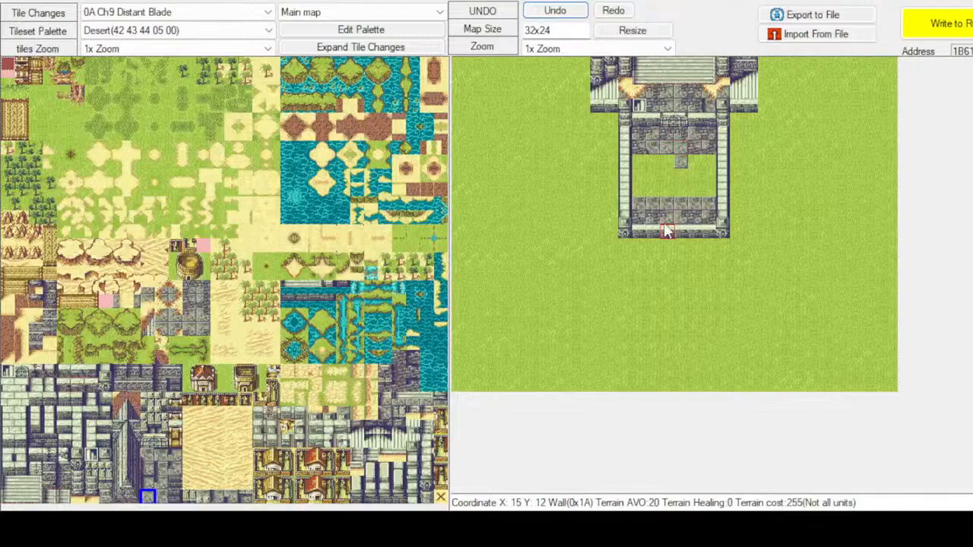
{"action": "mouse_move", "coordinate": [664, 161]}
{"action": "left_mouse_down"}
{"action": "mouse_move", "coordinate": [640, 185]}
{"action": "mouse_move", "coordinate": [653, 168]}
{"action": "left_mouse_up"}
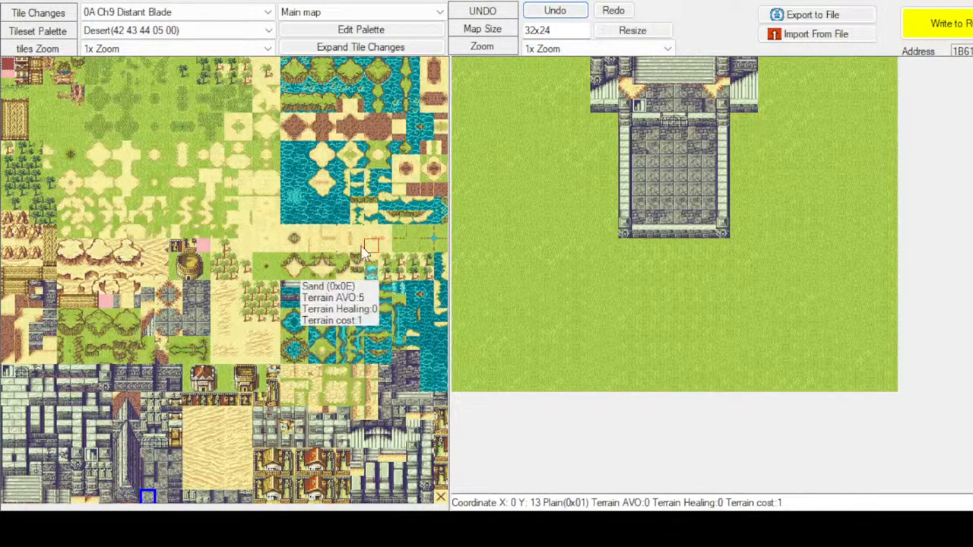
Extend the stonework beside the staircase with wall tiles at X 22, on rows Y 3 and Y 4
{"action": "left_click", "coordinate": [118, 433]}
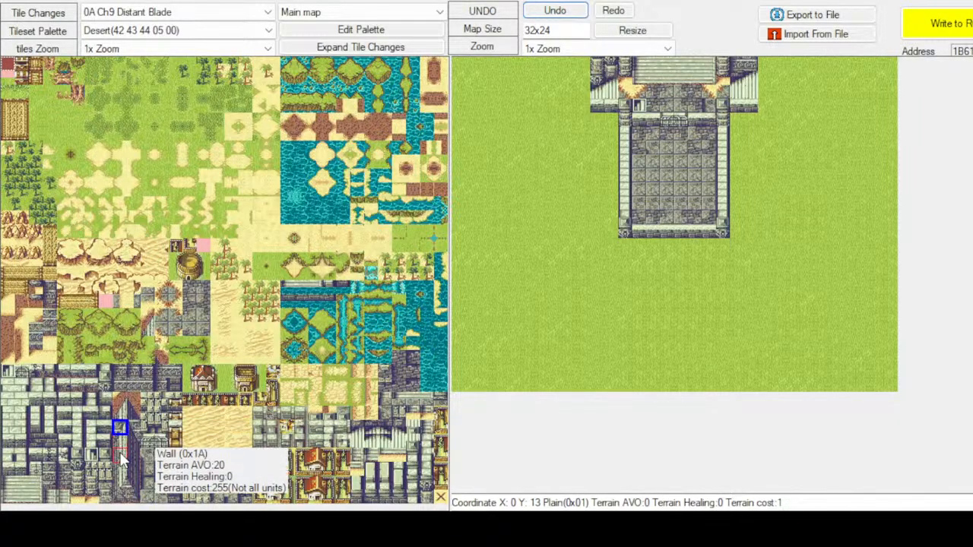
{"action": "left_click", "coordinate": [766, 112]}
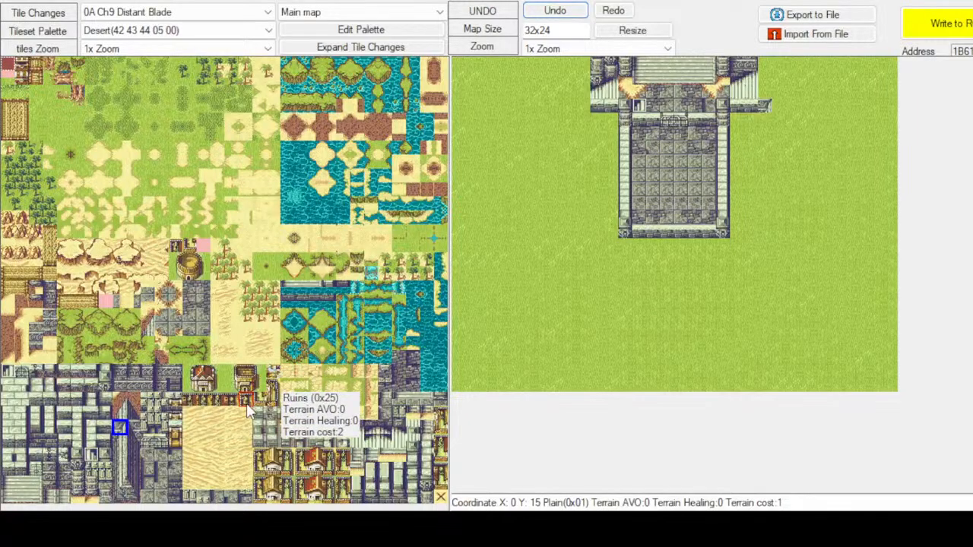
{"action": "left_click", "coordinate": [121, 495]}
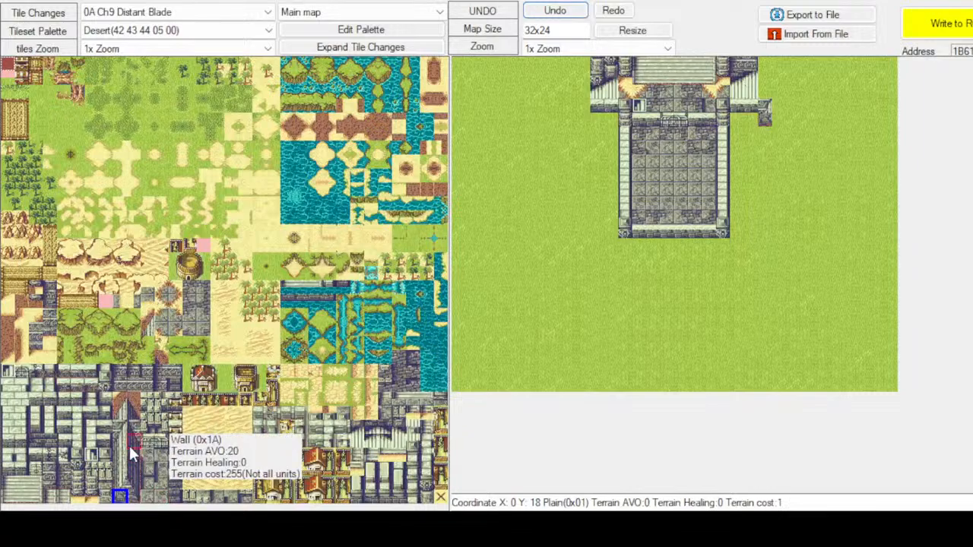
{"action": "left_click_drag", "start_coordinate": [121, 431], "coordinate": [121, 443]}
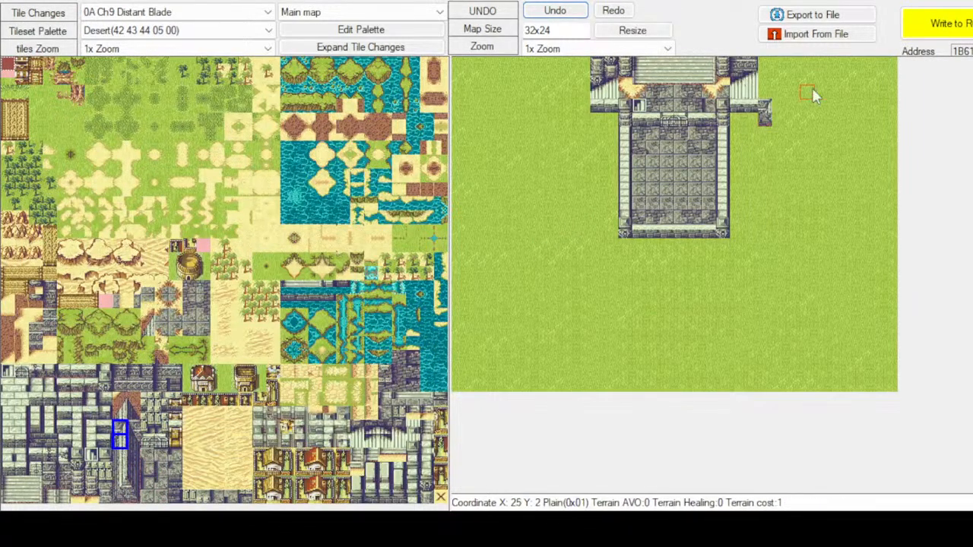
{"action": "left_click", "coordinate": [761, 120]}
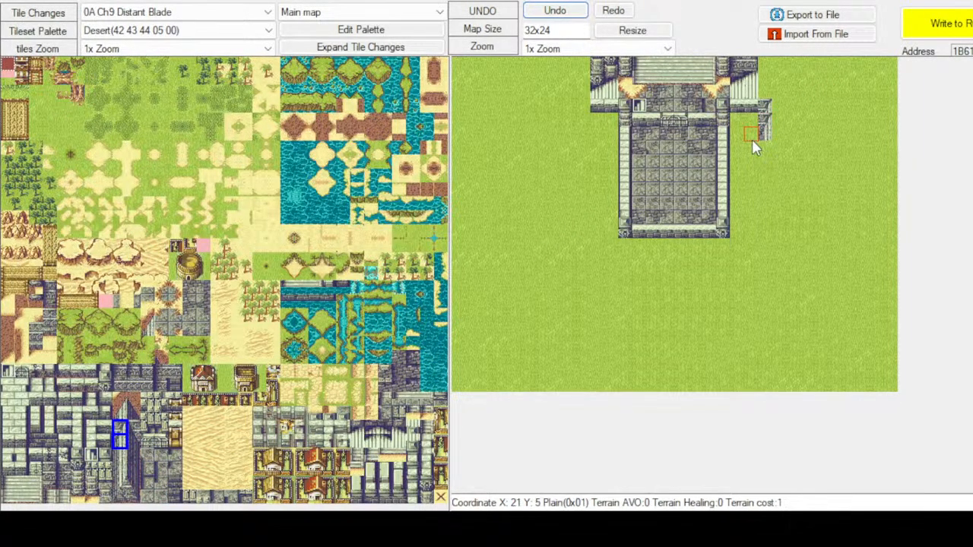
{"action": "left_click", "coordinate": [576, 13]}
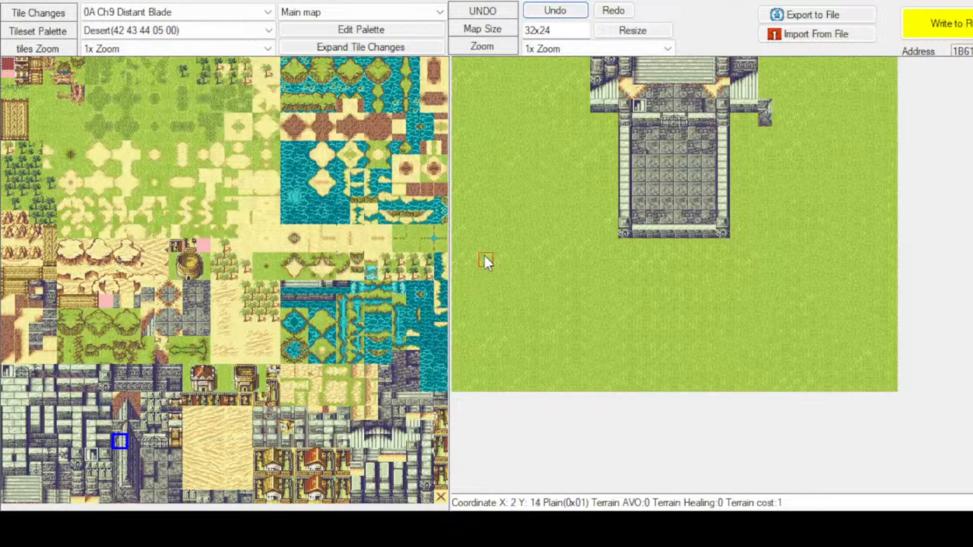
Place wall tiles at X 21, Y 4 and at X 22, Y 5 to continue the new side wall
{"action": "left_click", "coordinate": [119, 495]}
{"action": "left_click", "coordinate": [750, 120]}
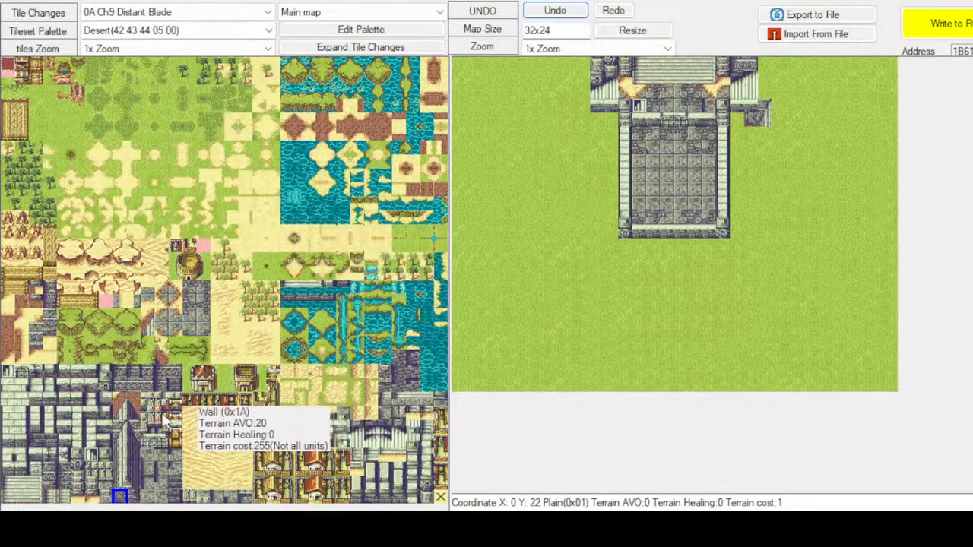
{"action": "left_click", "coordinate": [120, 414]}
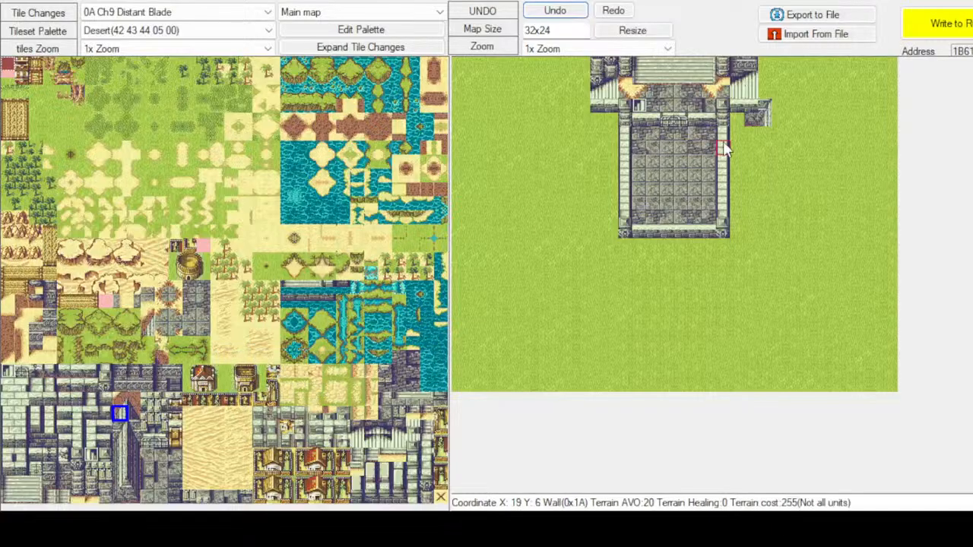
{"action": "left_click", "coordinate": [765, 134]}
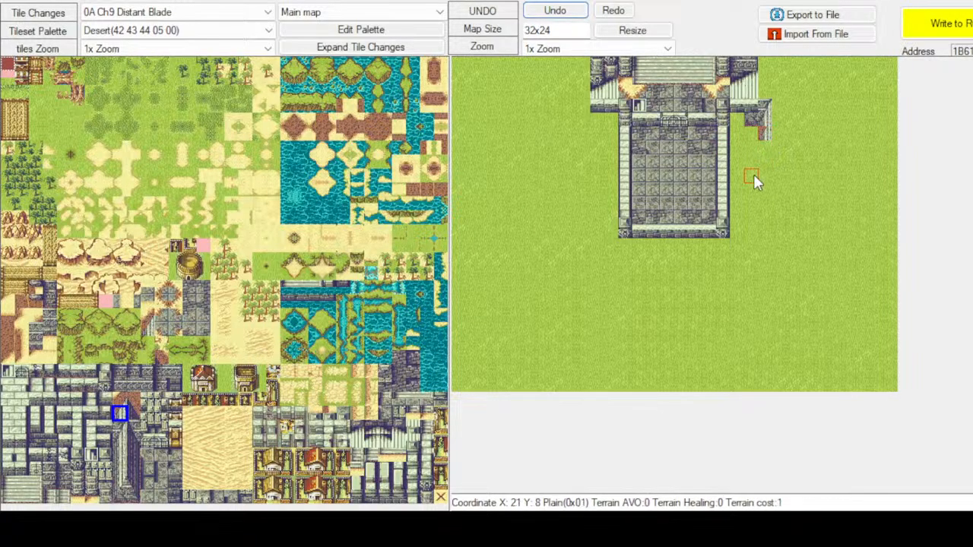
{"action": "left_click", "coordinate": [122, 400]}
{"action": "left_click", "coordinate": [764, 137]}
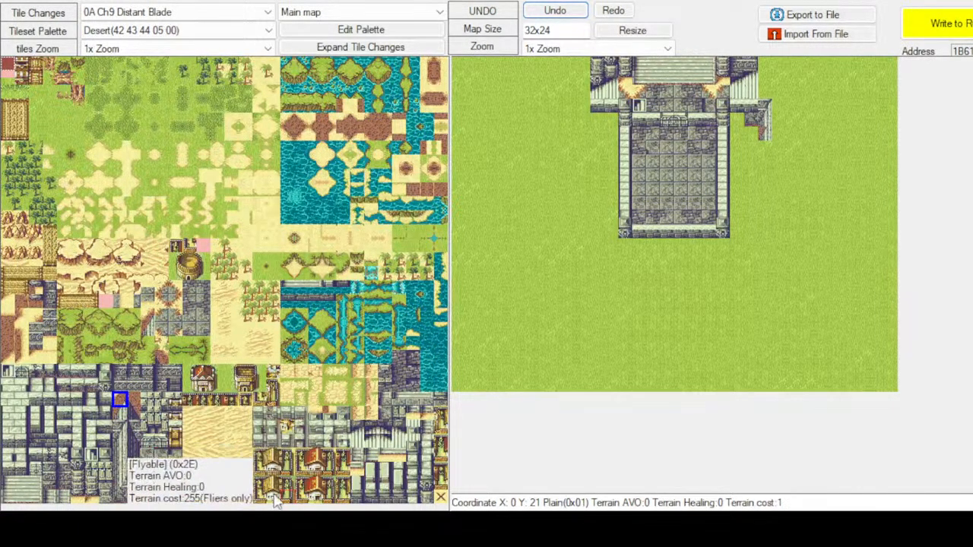
{"action": "left_click", "coordinate": [110, 498]}
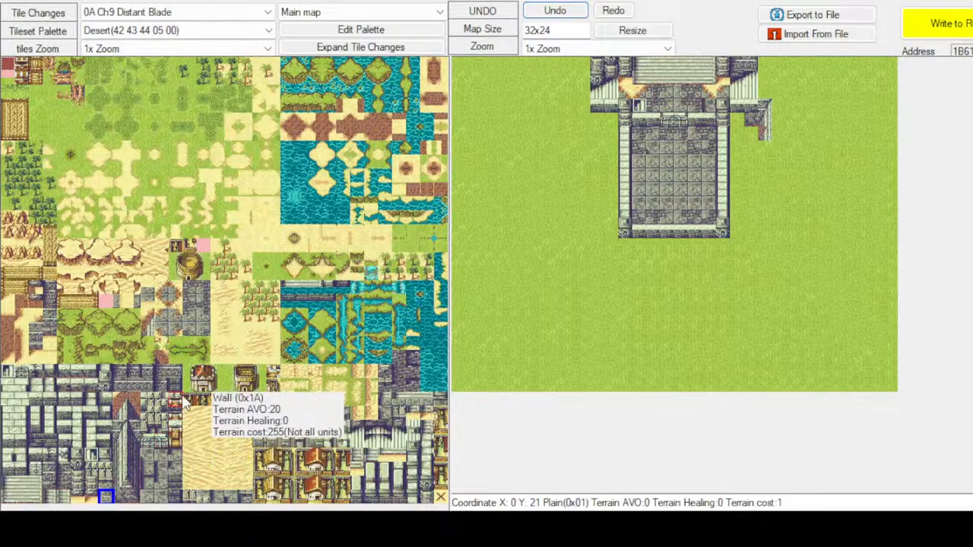
{"action": "left_click_drag", "start_coordinate": [146, 316], "coordinate": [147, 330]}
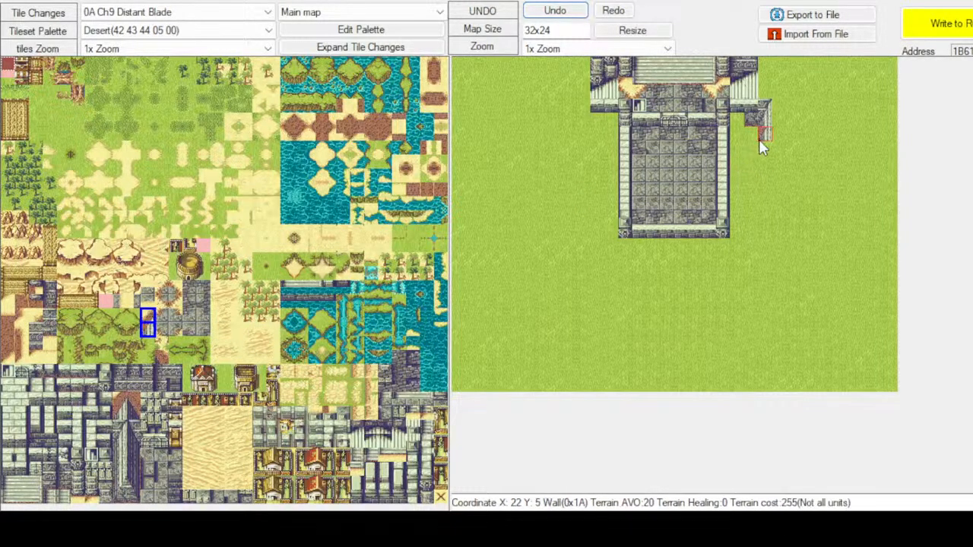
{"action": "left_click", "coordinate": [575, 19]}
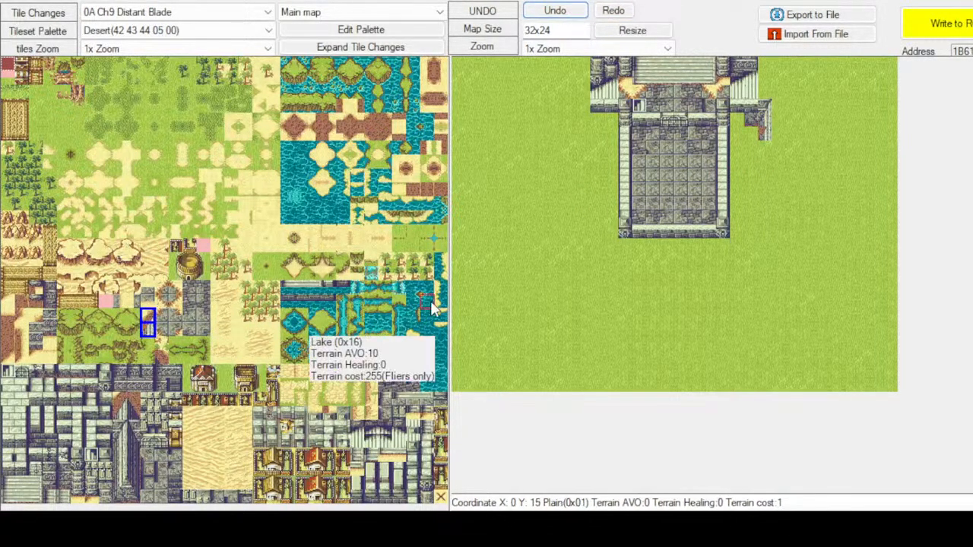
Continue the X 22 wall column down to Y 6 with a straight Wall tile
{"action": "left_click", "coordinate": [120, 428]}
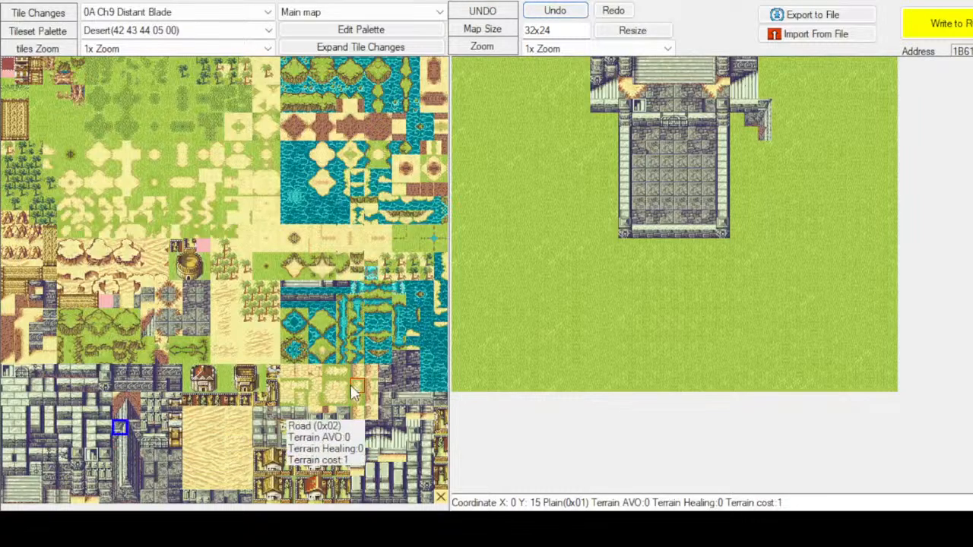
{"action": "left_click", "coordinate": [760, 132]}
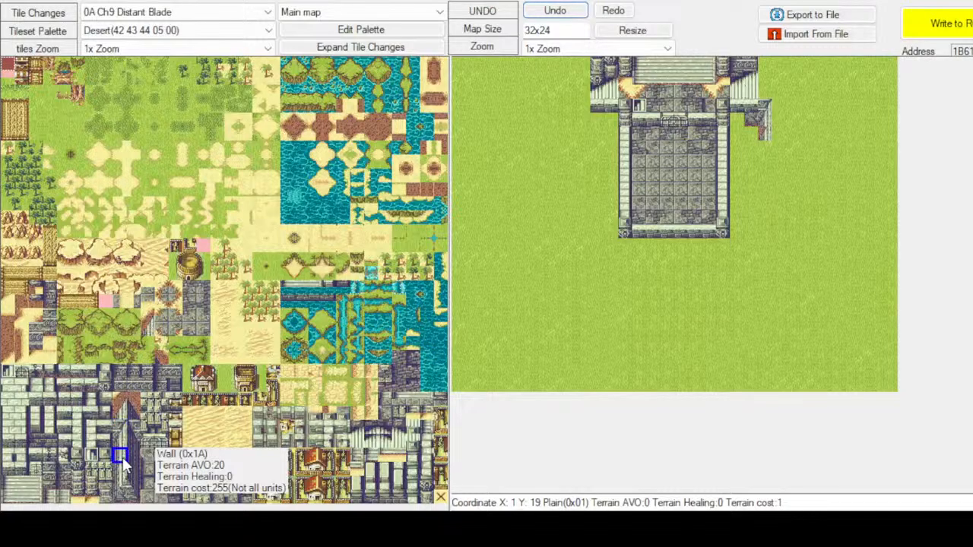
{"action": "left_click", "coordinate": [764, 154]}
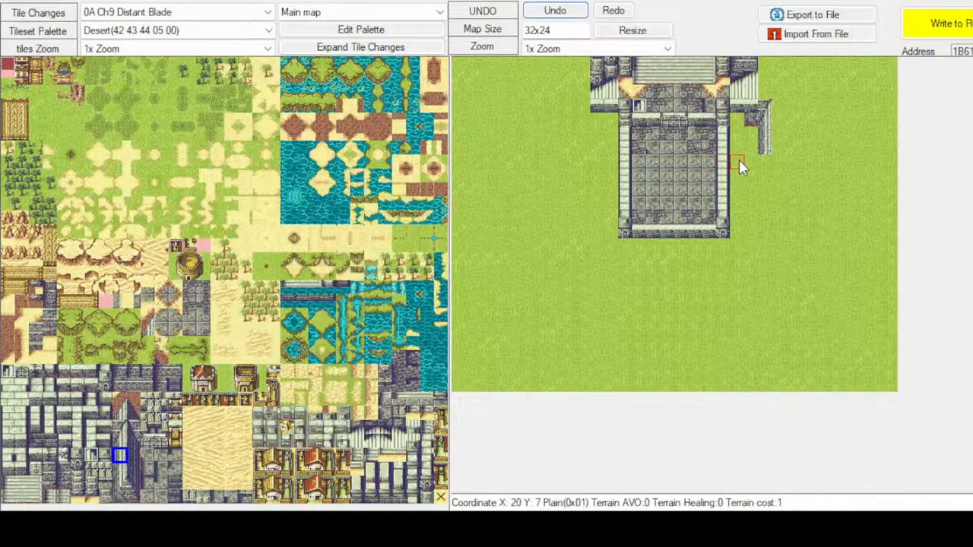
Rework the inner corner at X 21, Y 4 and extend the dark wall to X 20 on that row
{"action": "left_click", "coordinate": [135, 413]}
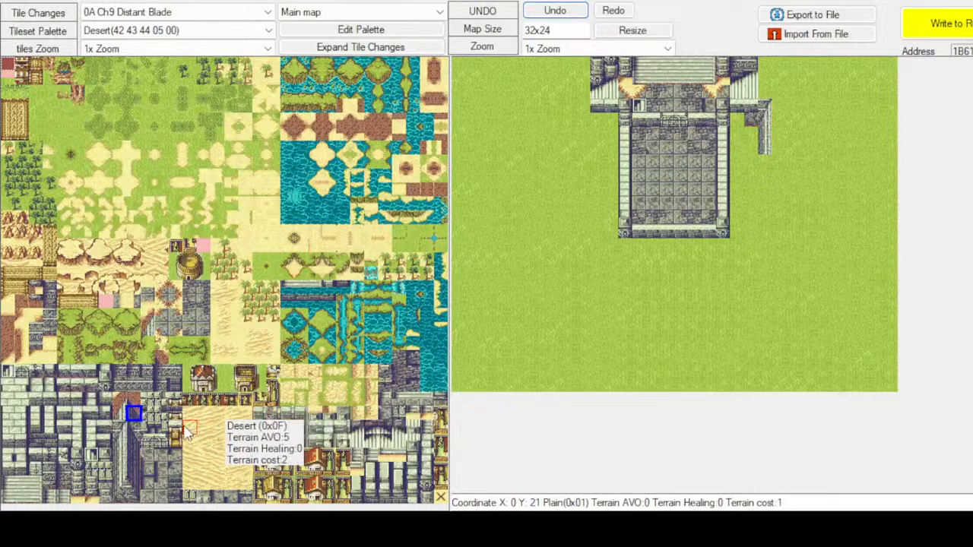
{"action": "left_click", "coordinate": [135, 439]}
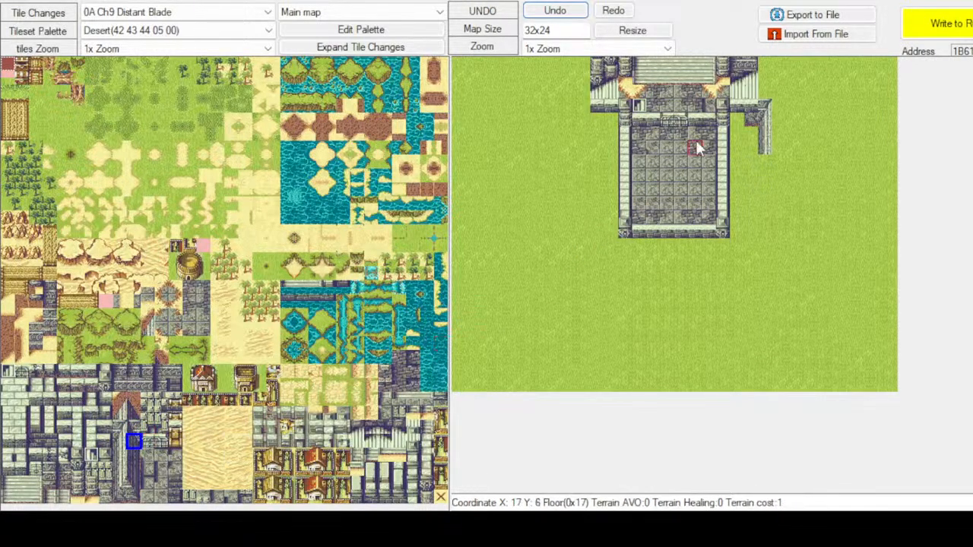
{"action": "left_click", "coordinate": [744, 125]}
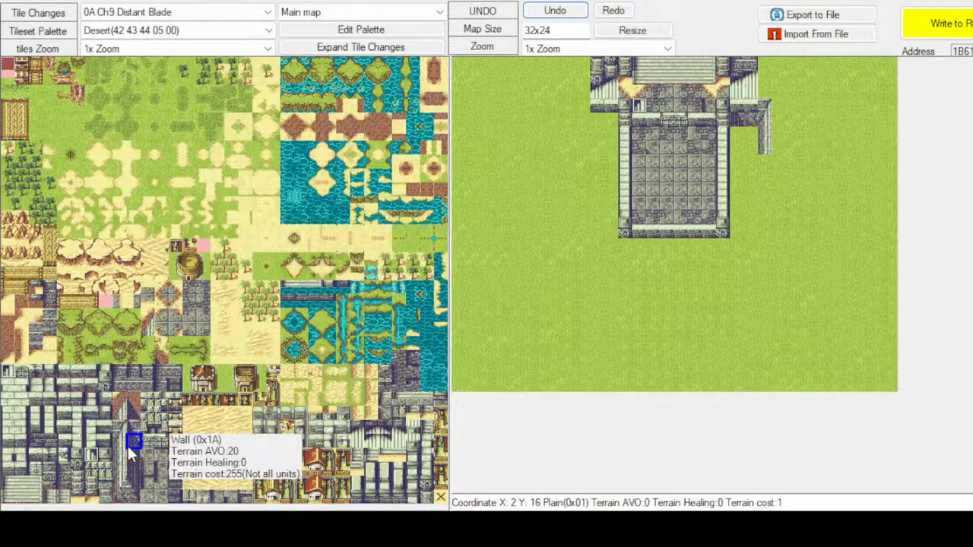
{"action": "left_click", "coordinate": [135, 428]}
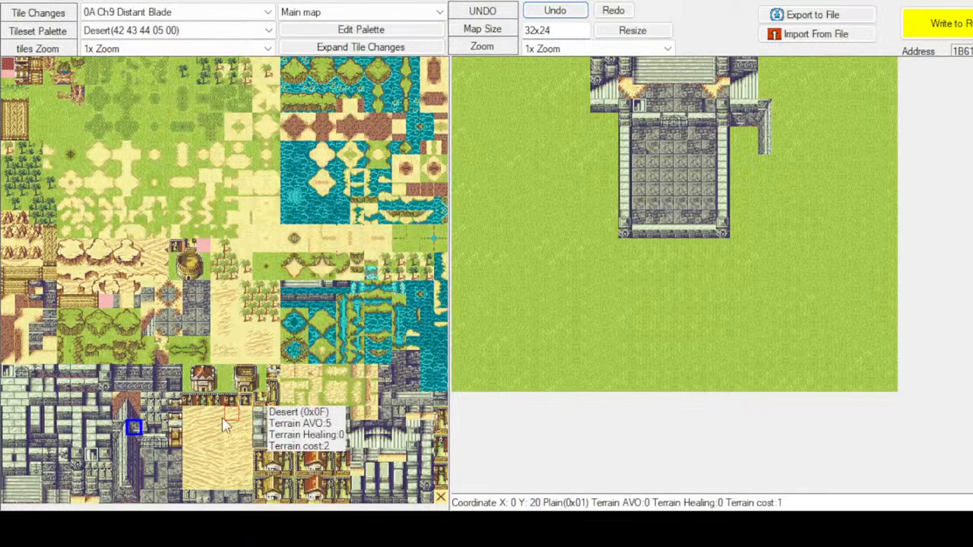
Fill X 21 at Y 5 and Y 6 with wall tiles, and close the wall's base across X 21 and X 22 at Y 7
{"action": "left_click", "coordinate": [122, 428]}
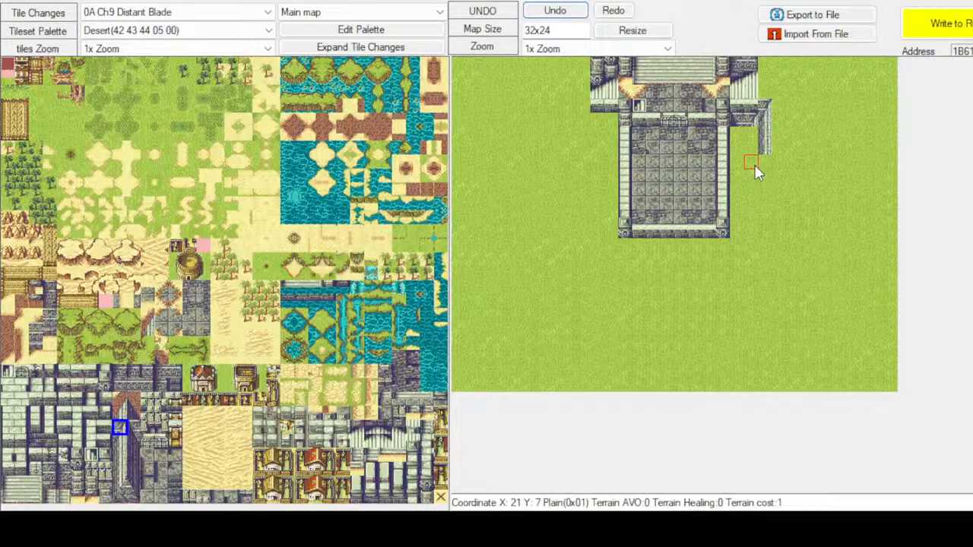
{"action": "left_click", "coordinate": [120, 443]}
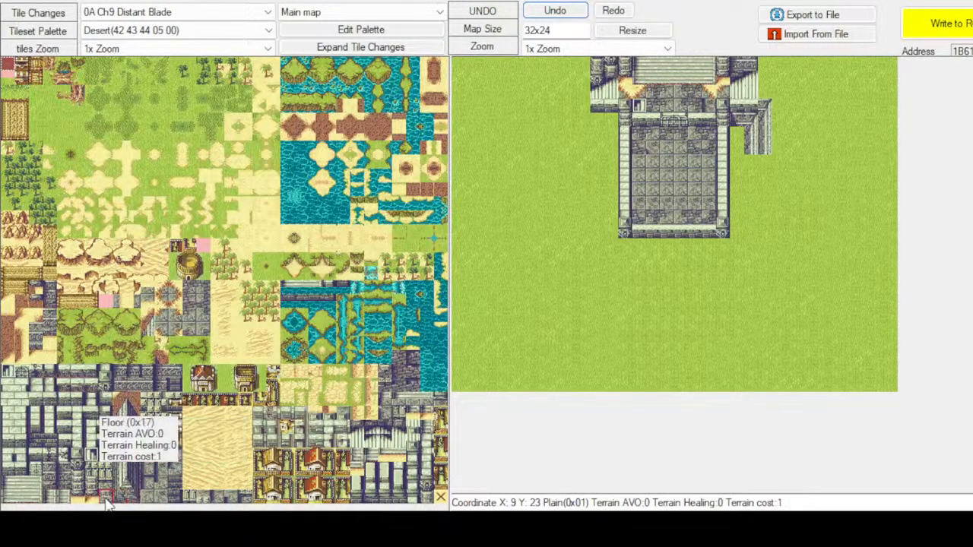
{"action": "left_click", "coordinate": [9, 442]}
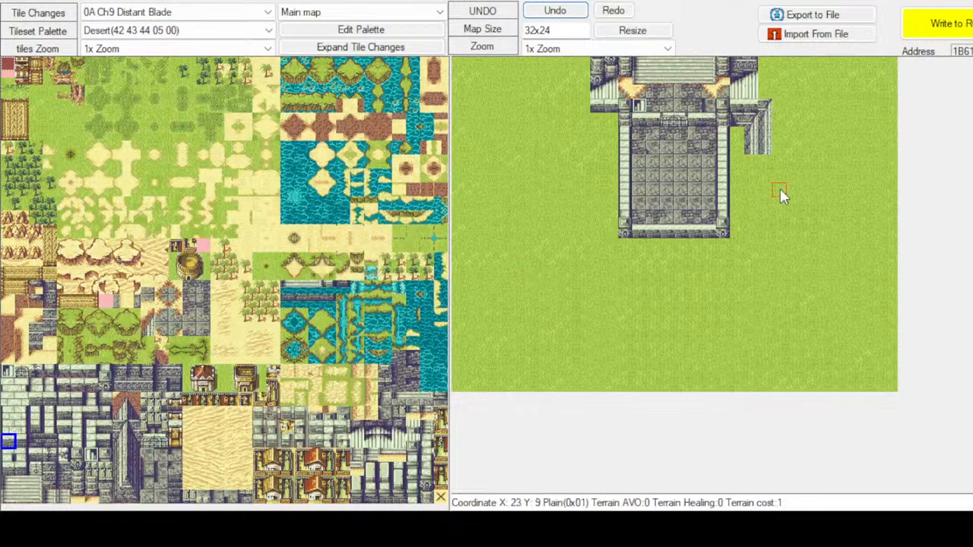
{"action": "left_click", "coordinate": [765, 160]}
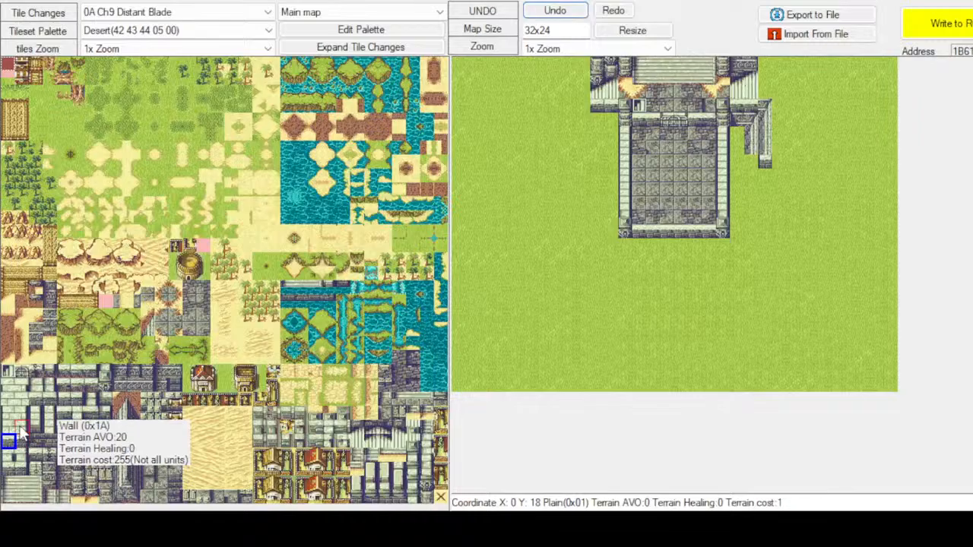
{"action": "left_click", "coordinate": [10, 400]}
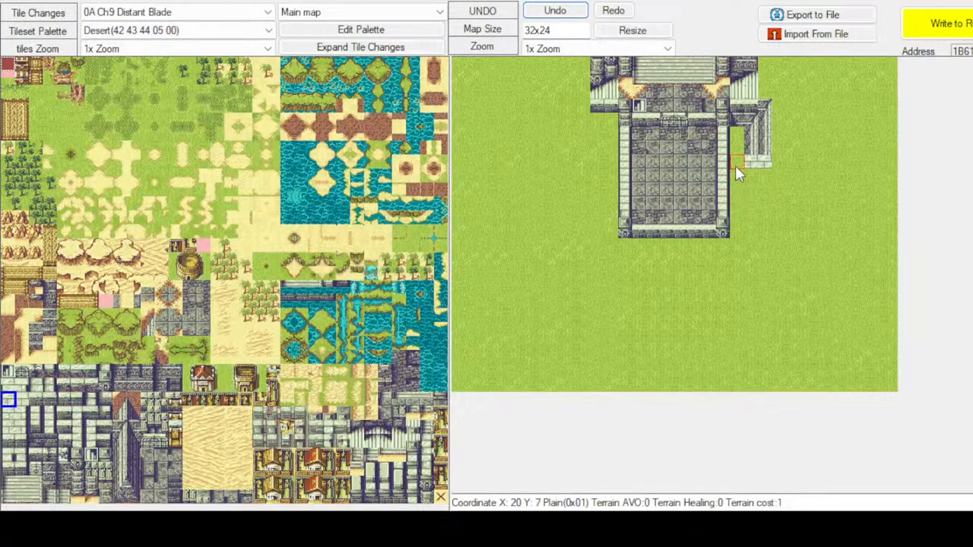
Fill the gap beside the courtyard wall at X 20, Y 5 and Y 6, with wall tiles continuing the diagonal edge
{"action": "left_click", "coordinate": [119, 469]}
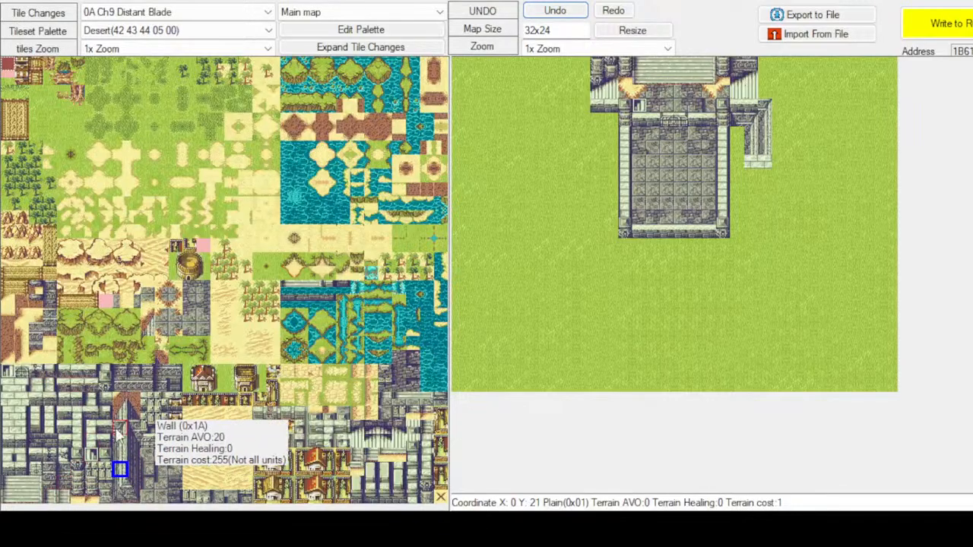
{"action": "left_click", "coordinate": [120, 440]}
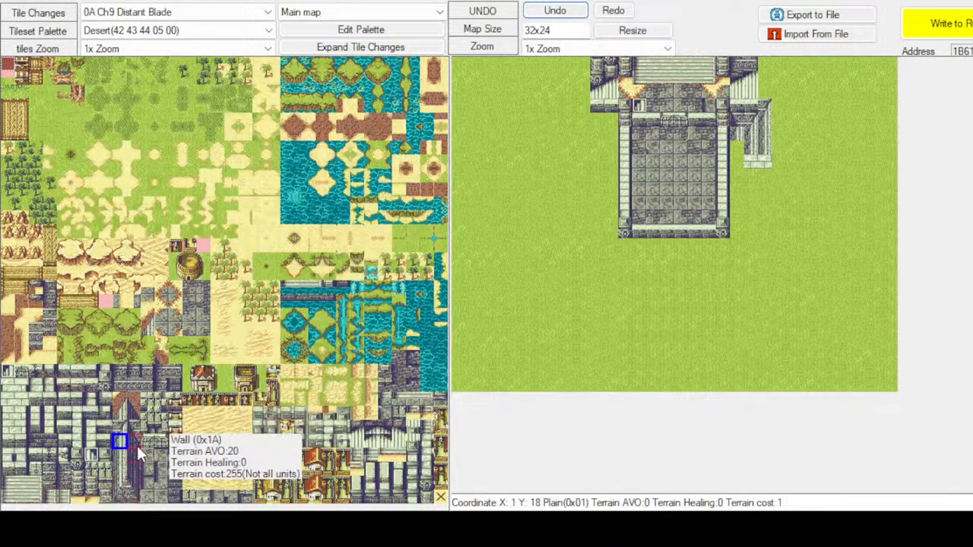
{"action": "left_click", "coordinate": [118, 428]}
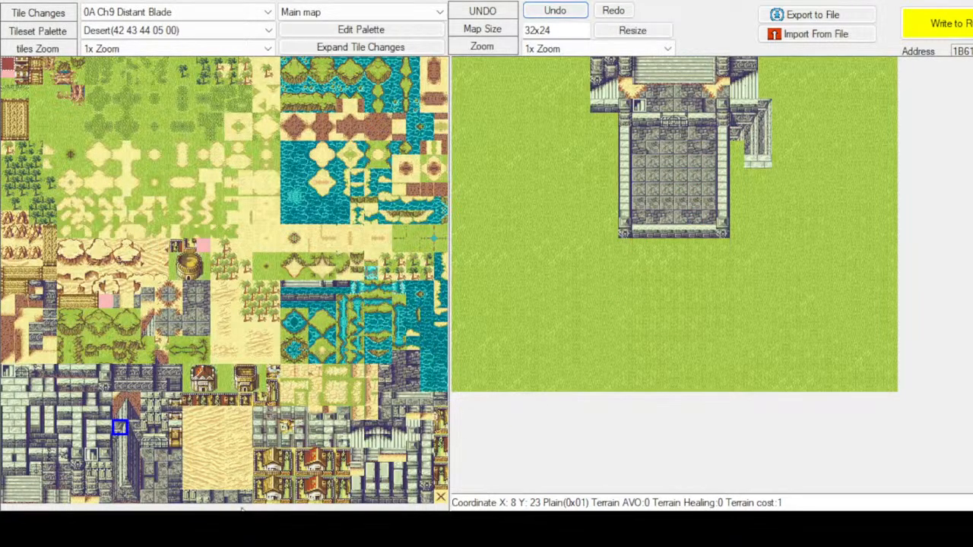
{"action": "left_click", "coordinate": [121, 483]}
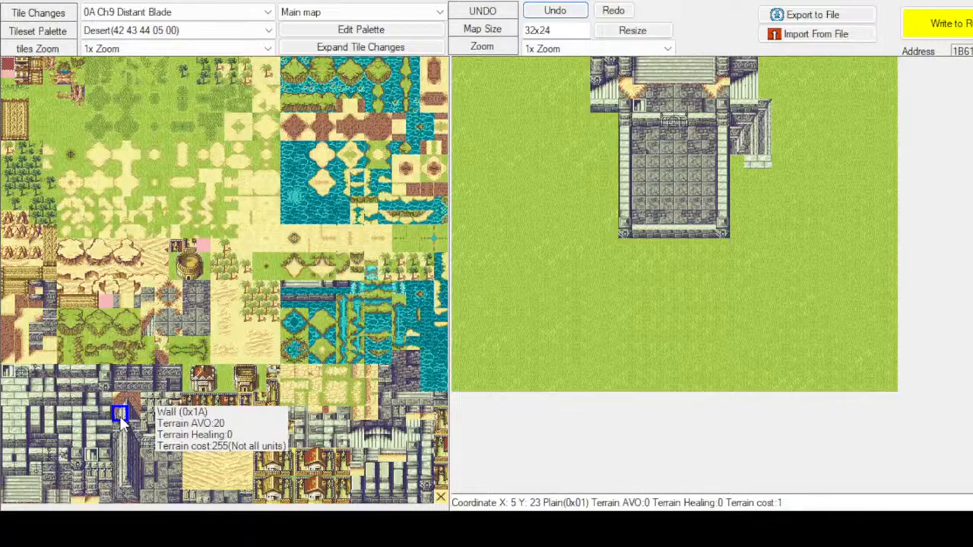
Fill the gap at X 20, Y 7 beside the courtyard wall, trying several wall and brown-edged base tiles
{"action": "left_click", "coordinate": [77, 469]}
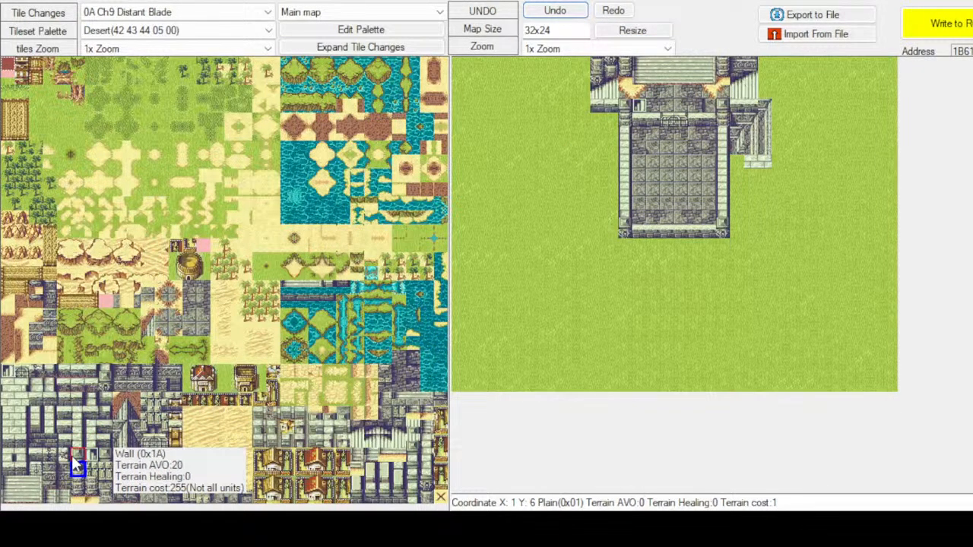
{"action": "left_click", "coordinate": [76, 455]}
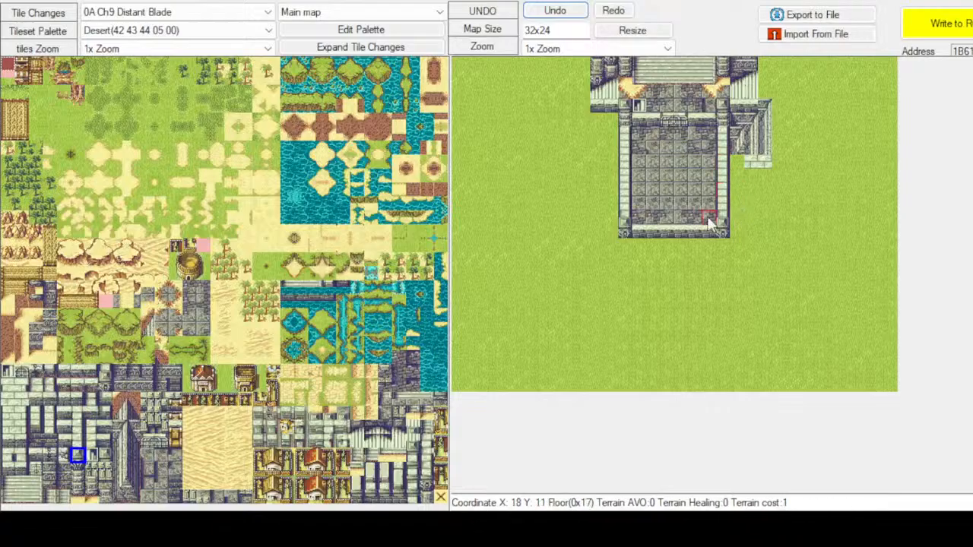
{"action": "left_click", "coordinate": [120, 496]}
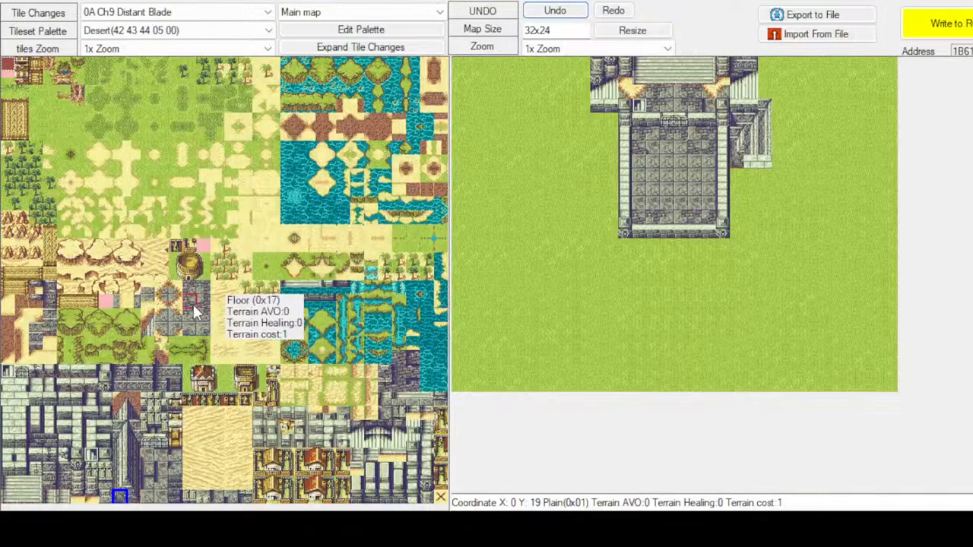
{"action": "left_click", "coordinate": [35, 301]}
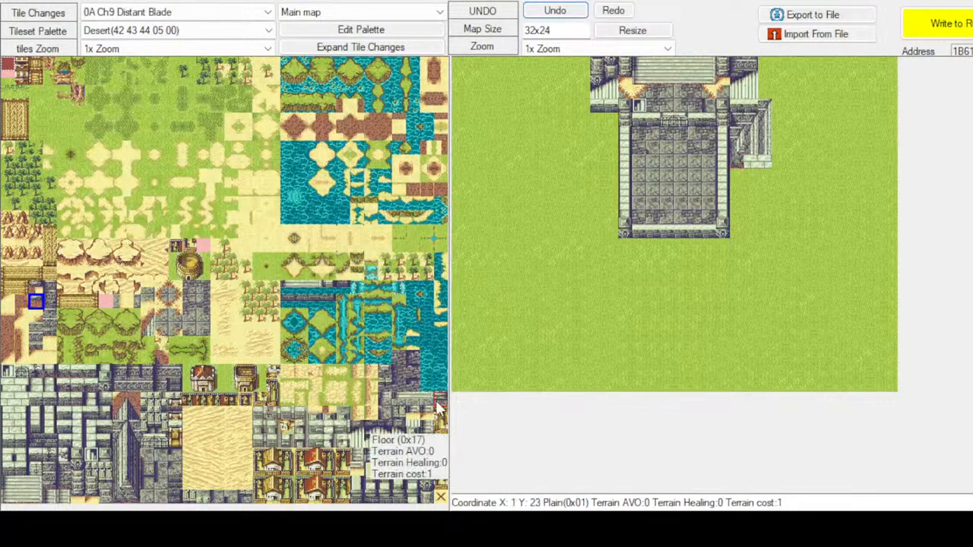
{"action": "left_click", "coordinate": [120, 496]}
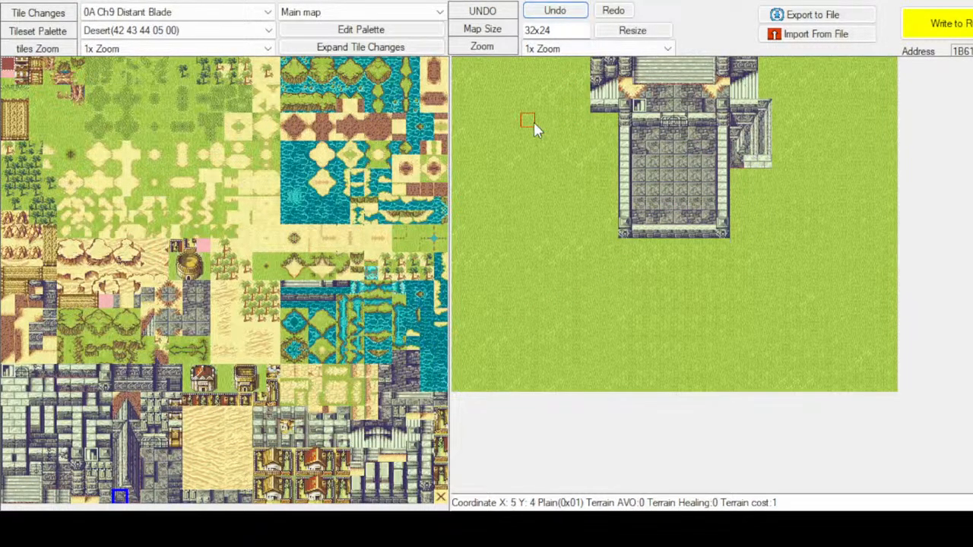
{"action": "left_click", "coordinate": [132, 496]}
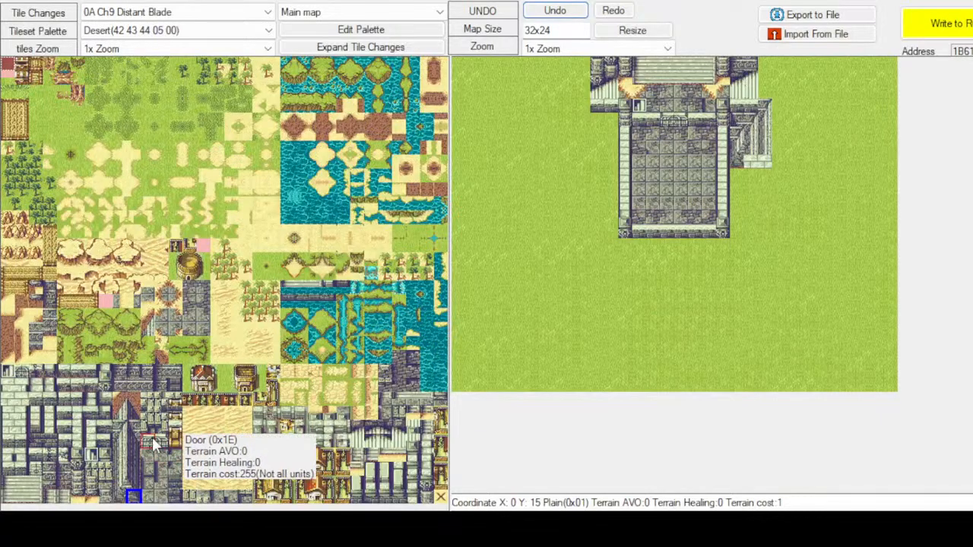
Try alternative wall tiles along the wall's base on row Y 7, and undo the trial placements
{"action": "left_click", "coordinate": [120, 443]}
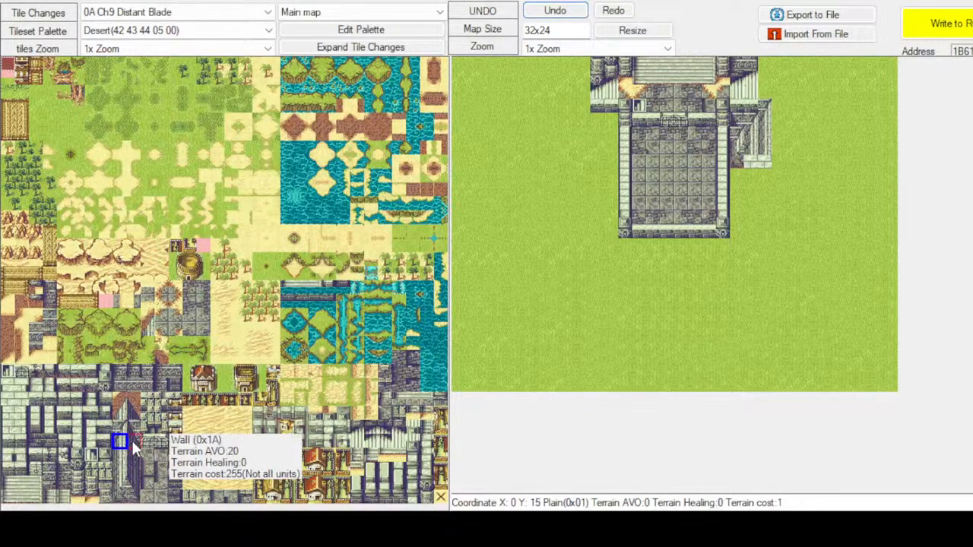
{"action": "left_click", "coordinate": [78, 456]}
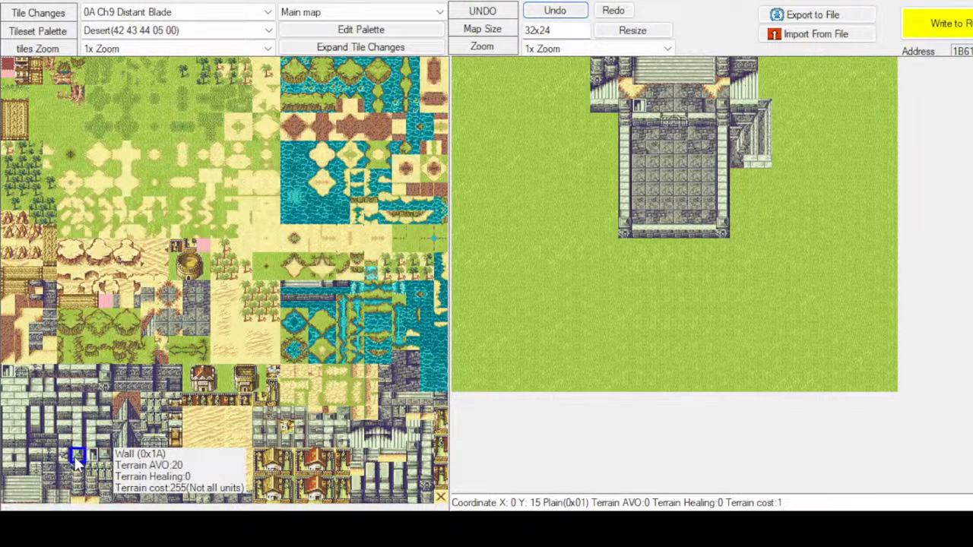
{"action": "left_click", "coordinate": [763, 163]}
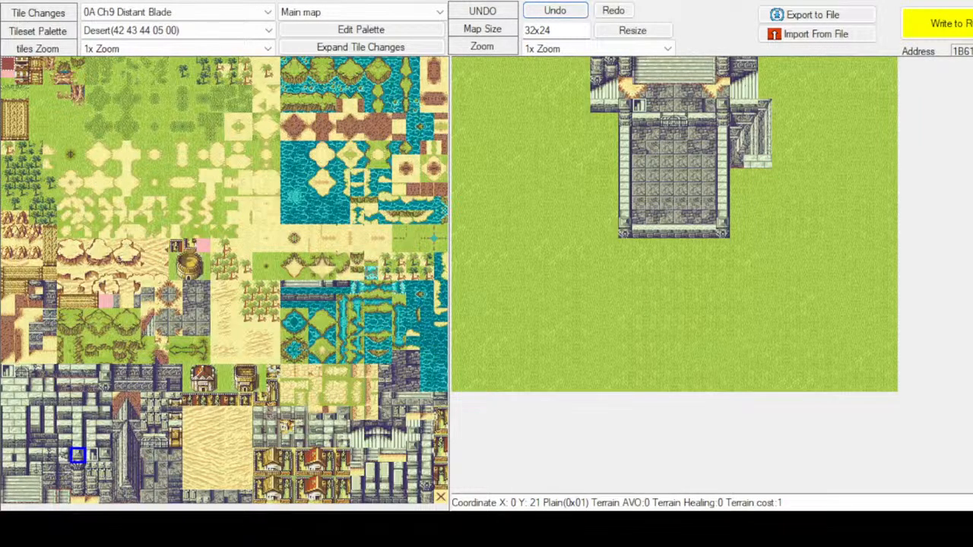
{"action": "left_click", "coordinate": [131, 427]}
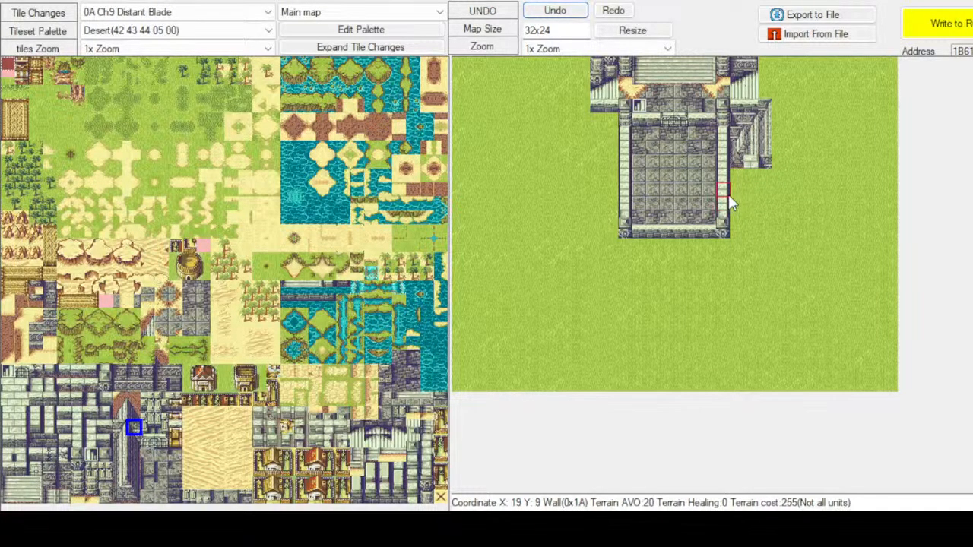
{"action": "left_click", "coordinate": [554, 10]}
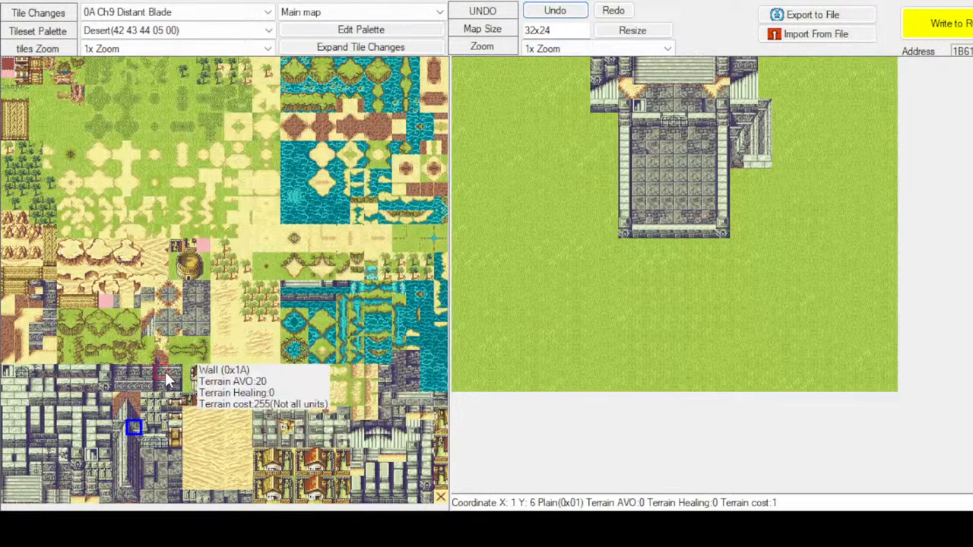
{"action": "left_click", "coordinate": [38, 332]}
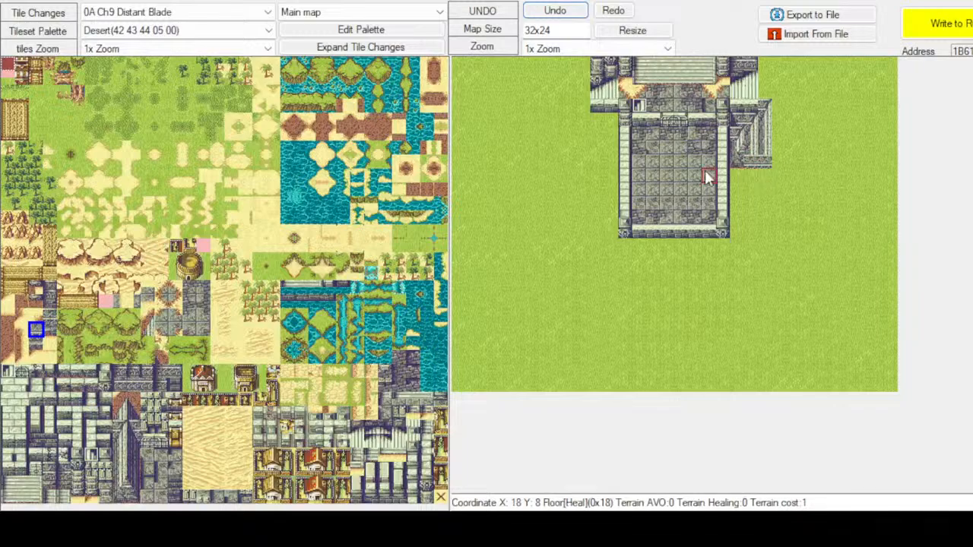
{"action": "left_click", "coordinate": [538, 13]}
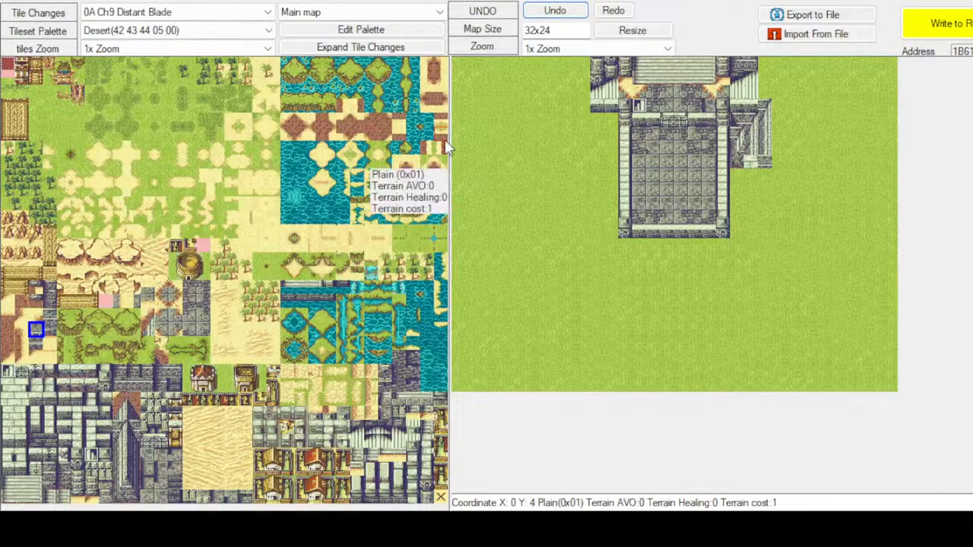
Extend the wall's base on row Y 7 to X 23 with a dark-edged Wall end tile
{"action": "left_click", "coordinate": [105, 398]}
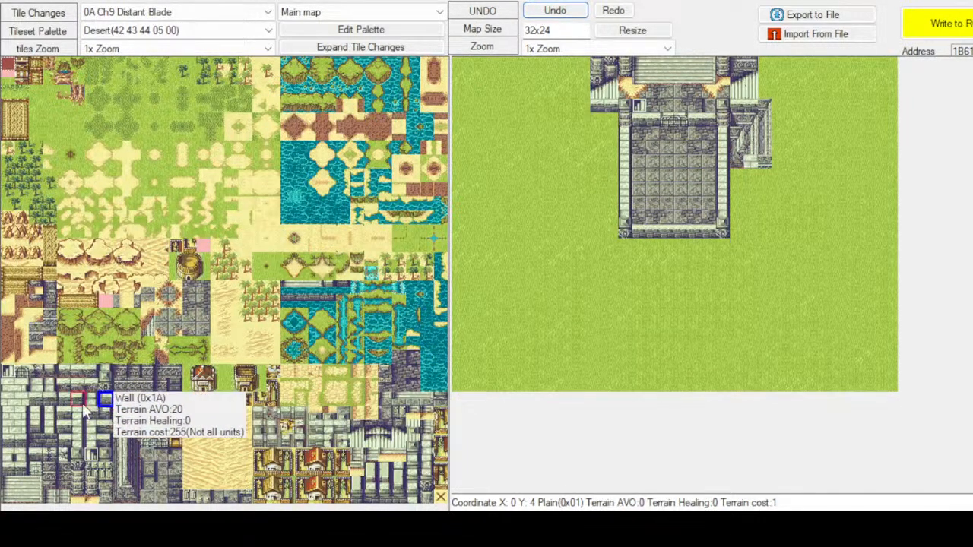
{"action": "left_click", "coordinate": [9, 441]}
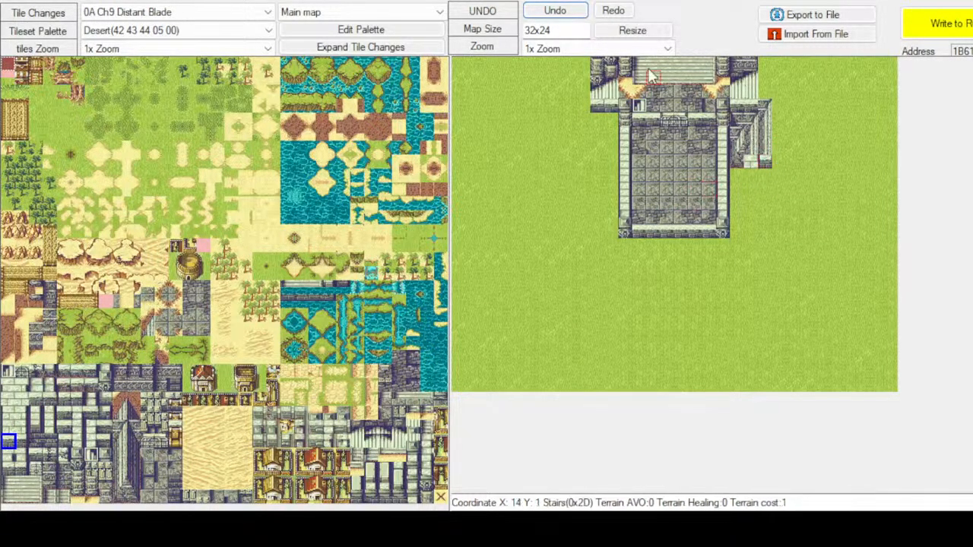
{"action": "left_click", "coordinate": [554, 11]}
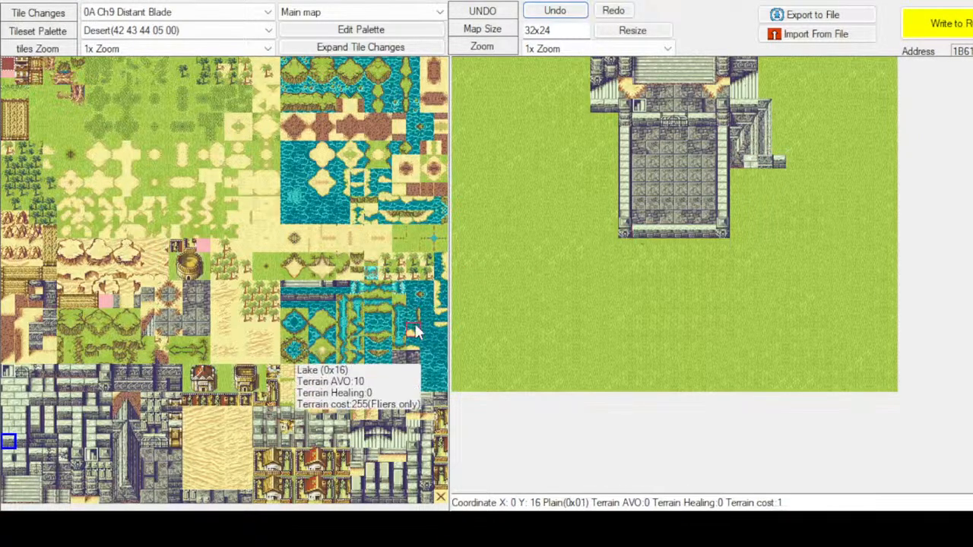
{"action": "left_click", "coordinate": [22, 442]}
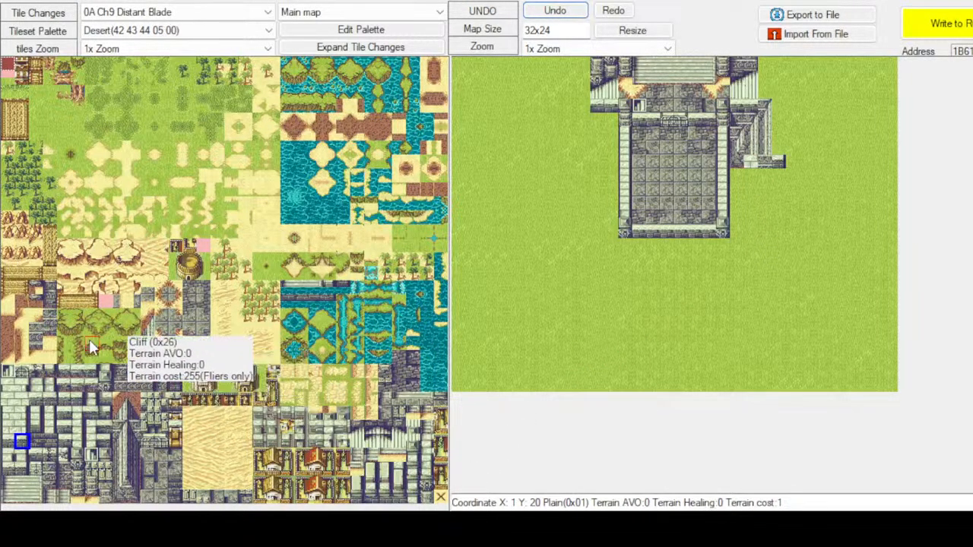
Try brown-edged and stone tiles under the wall around X 20 and X 21, Y 7 and Y 8, and undo them
{"action": "left_click", "coordinate": [35, 288]}
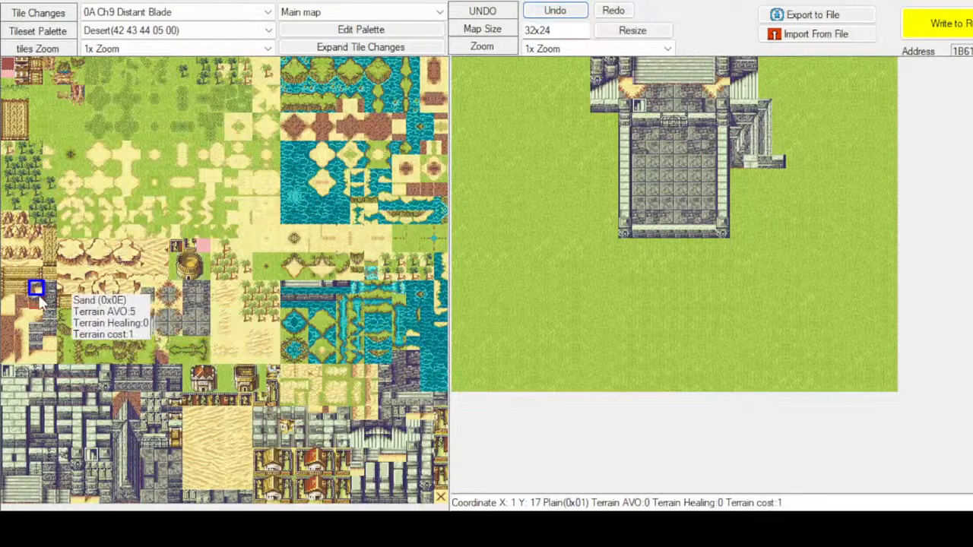
{"action": "left_click", "coordinate": [38, 301]}
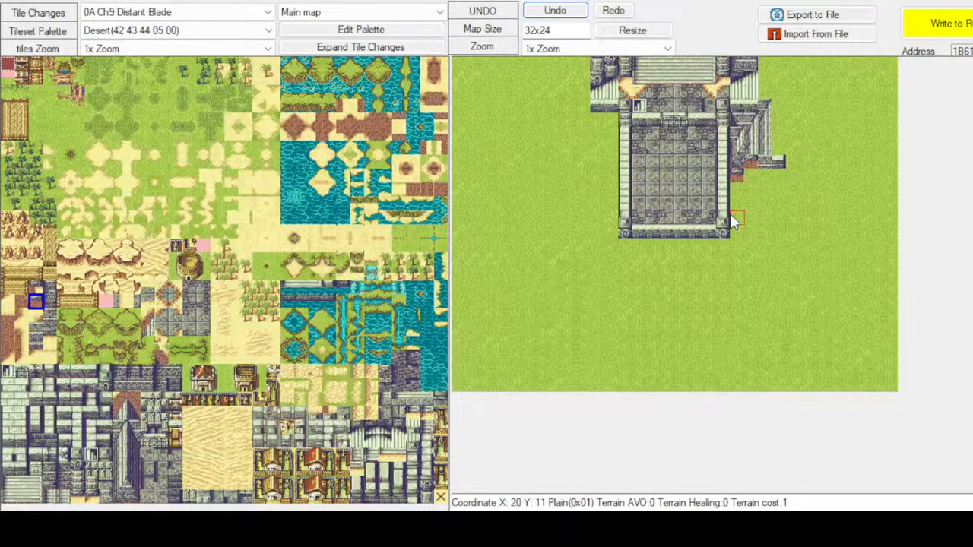
{"action": "left_click", "coordinate": [750, 174]}
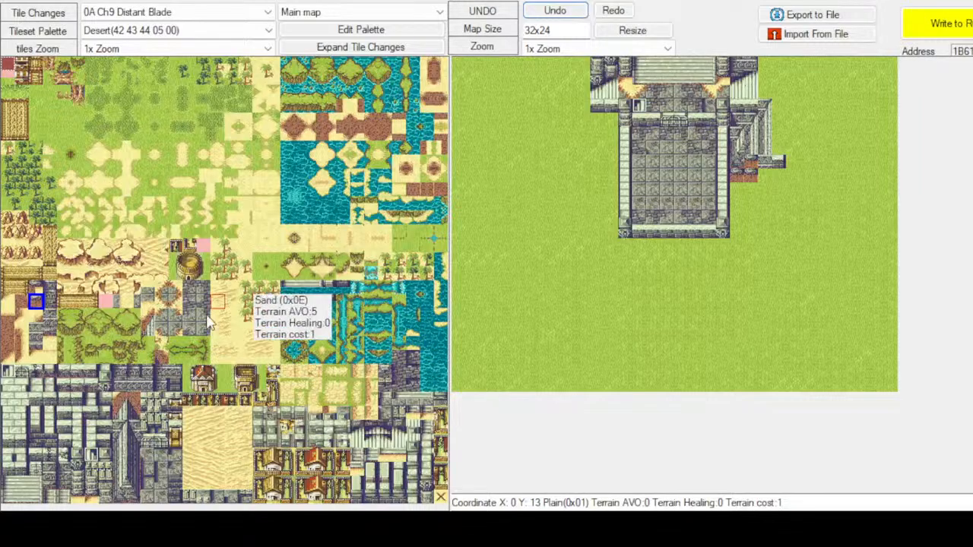
{"action": "left_click", "coordinate": [50, 302]}
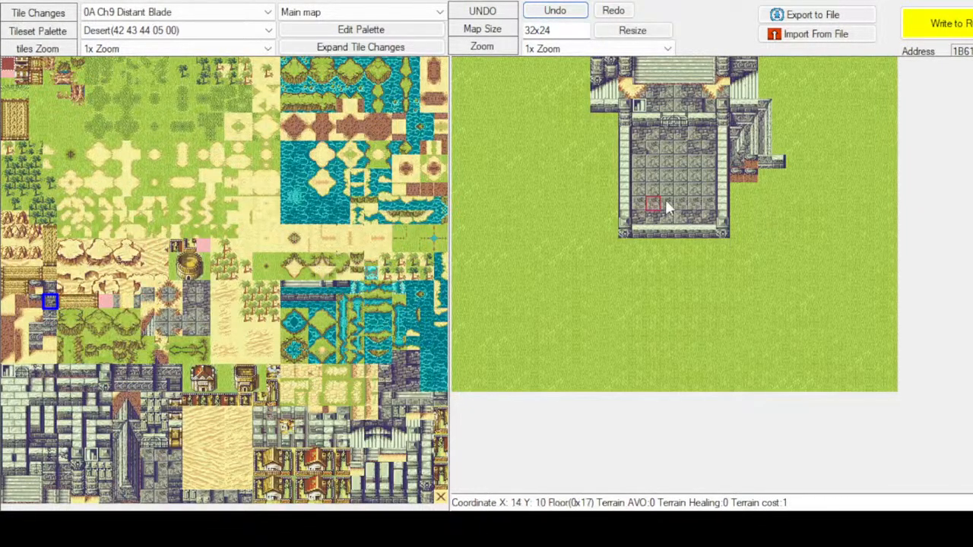
{"action": "left_click", "coordinate": [750, 174]}
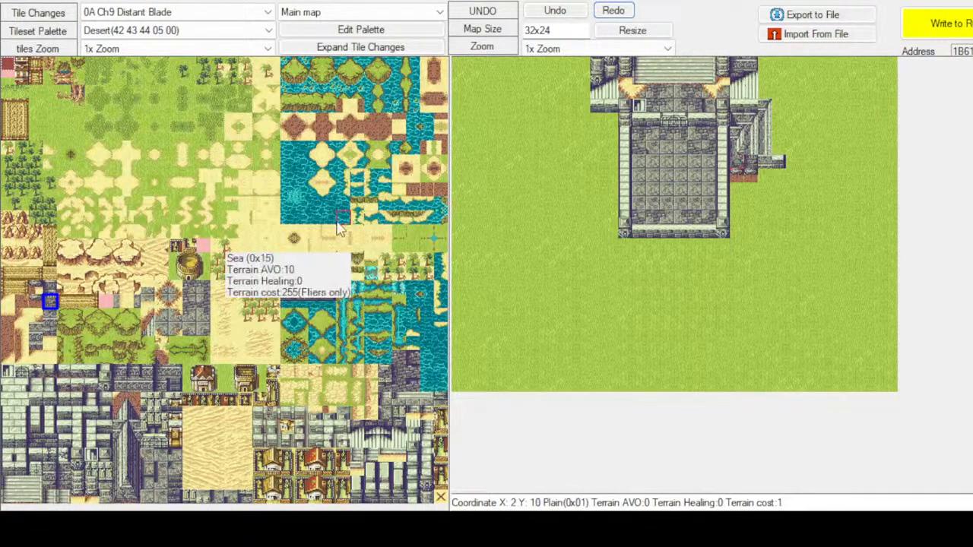
{"action": "left_click", "coordinate": [566, 23]}
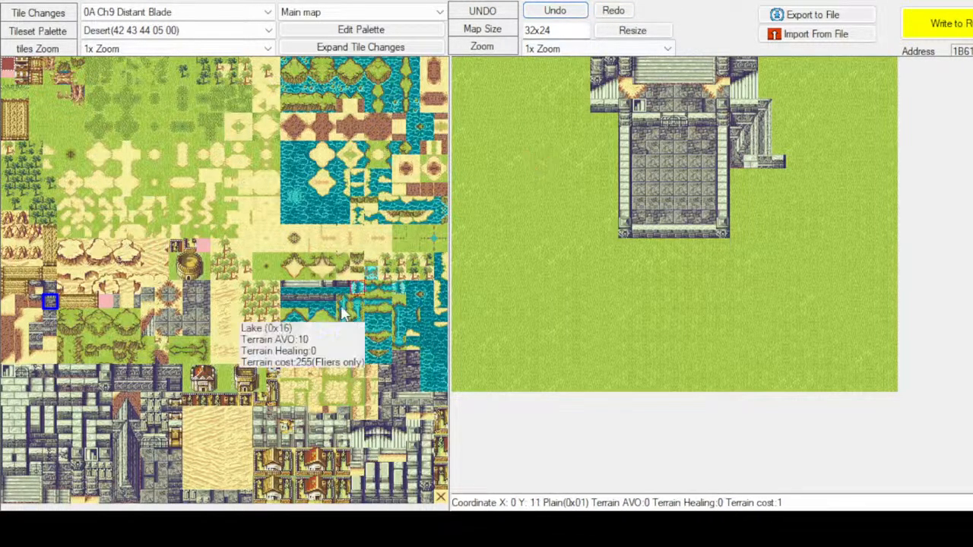
Place the brown-edged tile directly below the wall's base at X 21, Y 8
{"action": "left_click", "coordinate": [119, 413]}
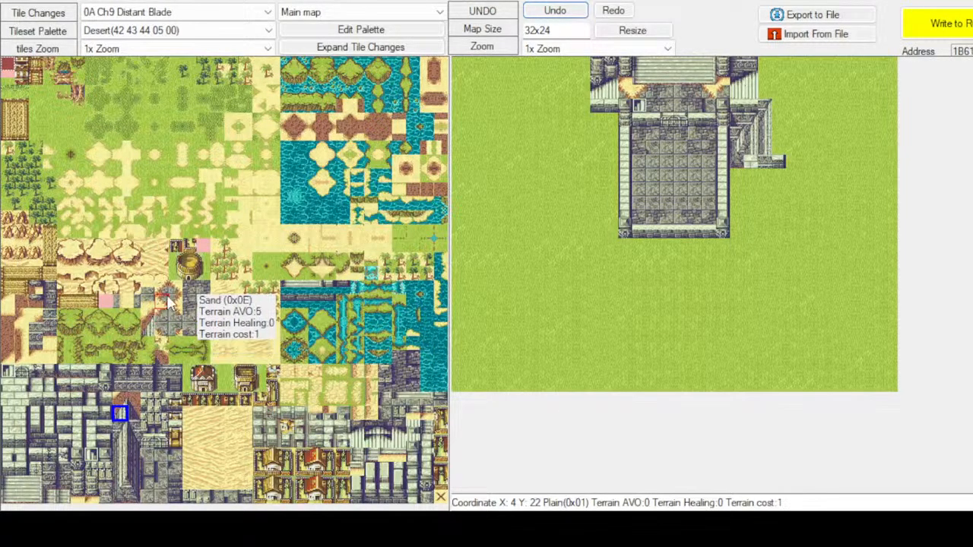
{"action": "left_click", "coordinate": [49, 287]}
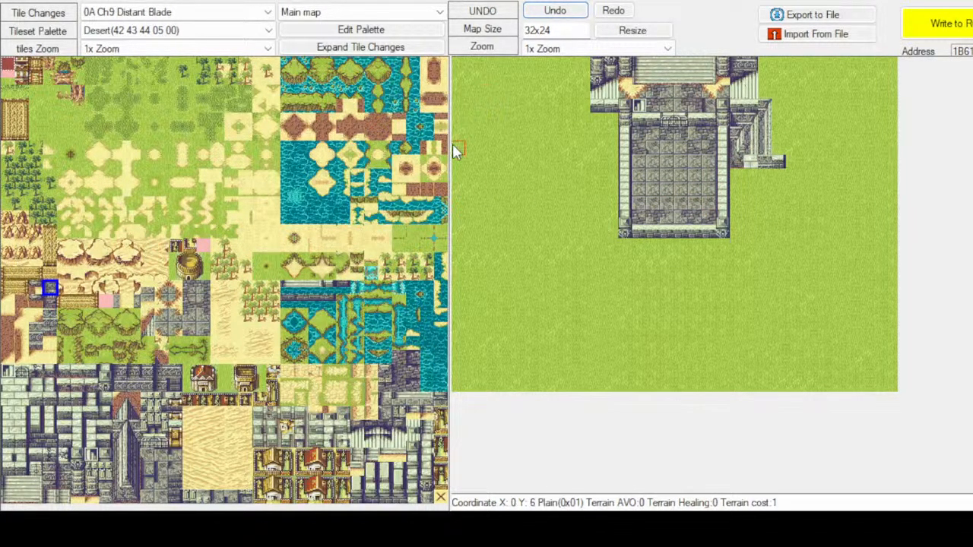
{"action": "left_click", "coordinate": [36, 301]}
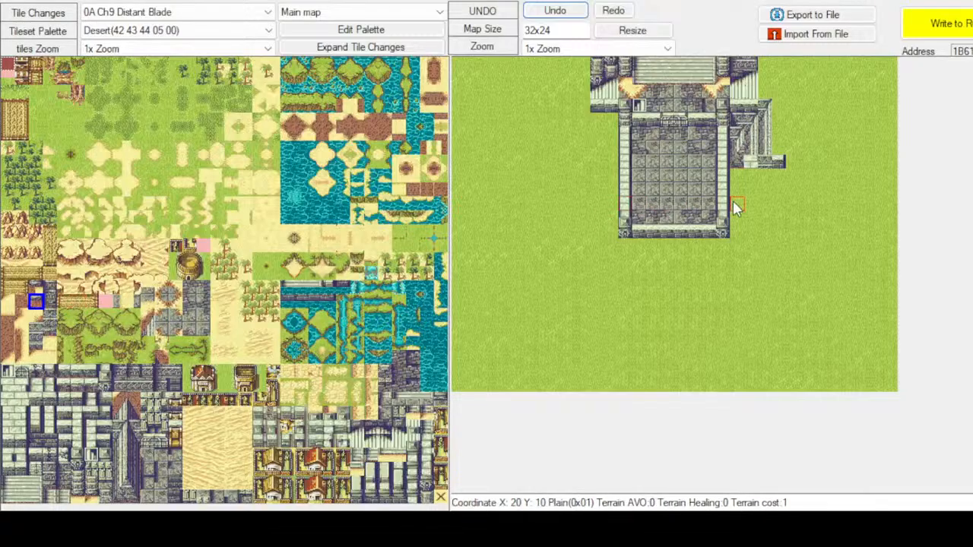
{"action": "left_click", "coordinate": [748, 180]}
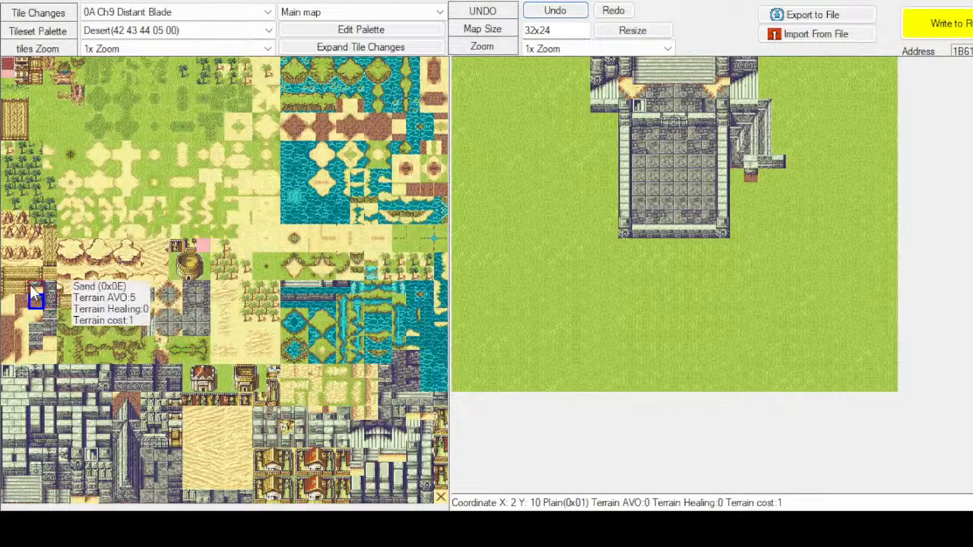
Continue the diagonal wall beside the hall's east wall with a stone wall tile at X 21, Y 8 and a brown edge tile at X 20, Y 8
{"action": "left_click", "coordinate": [31, 285]}
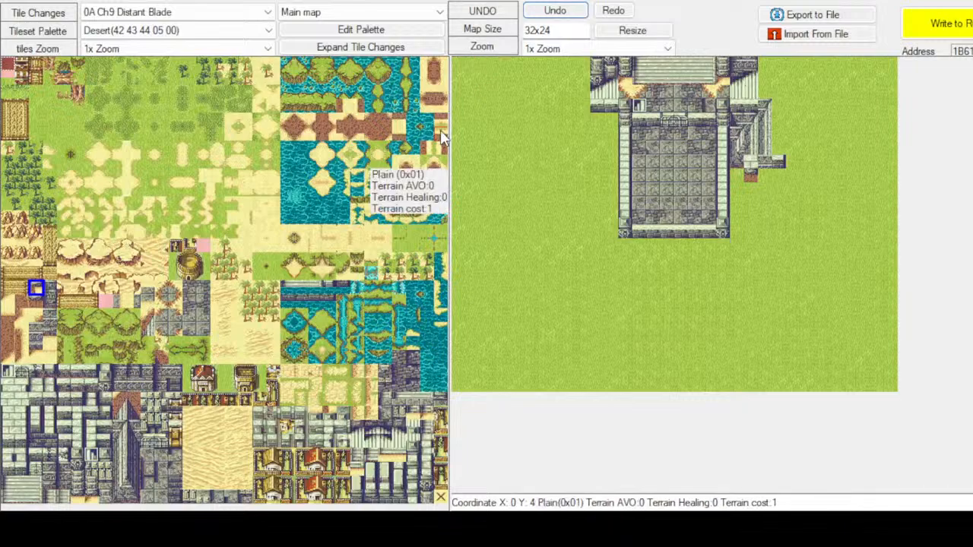
{"action": "left_click", "coordinate": [104, 455]}
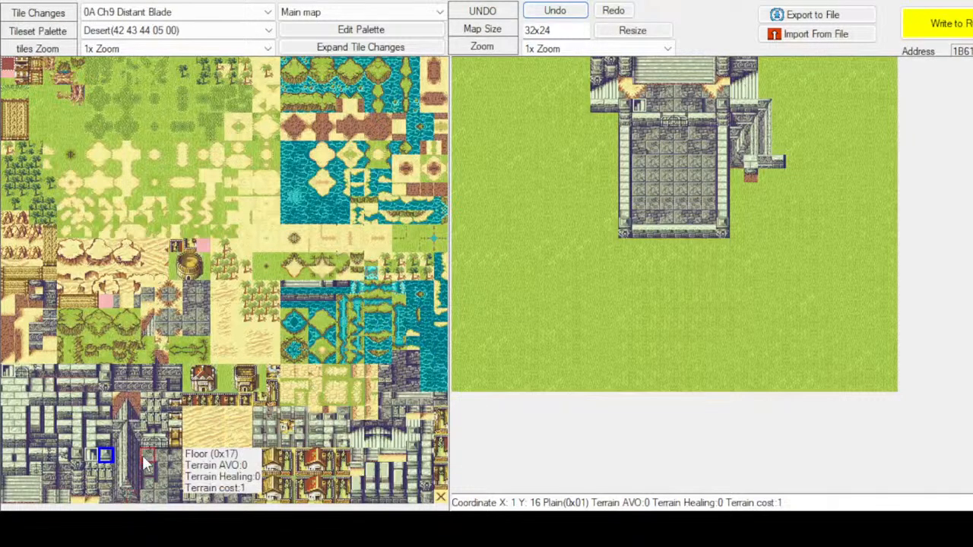
{"action": "left_click", "coordinate": [119, 440]}
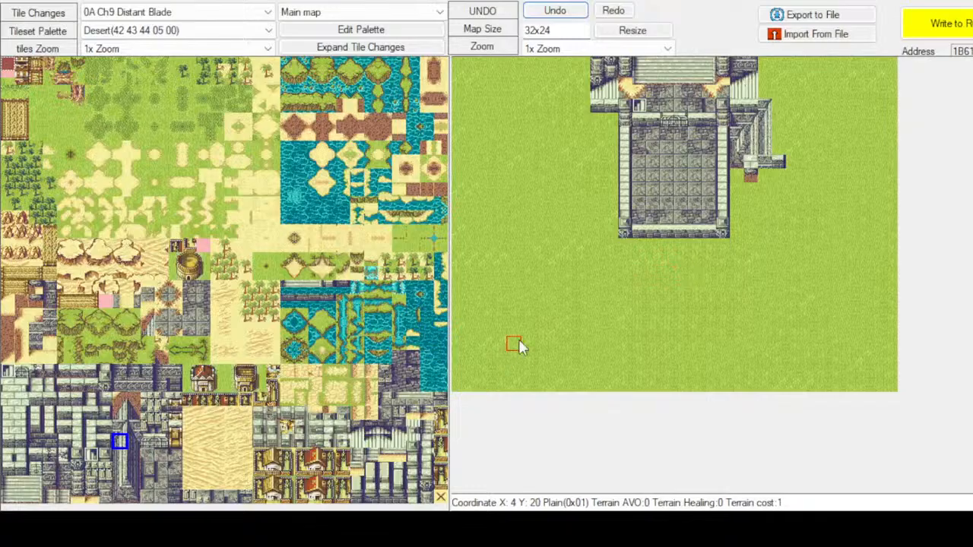
{"action": "left_click", "coordinate": [122, 456]}
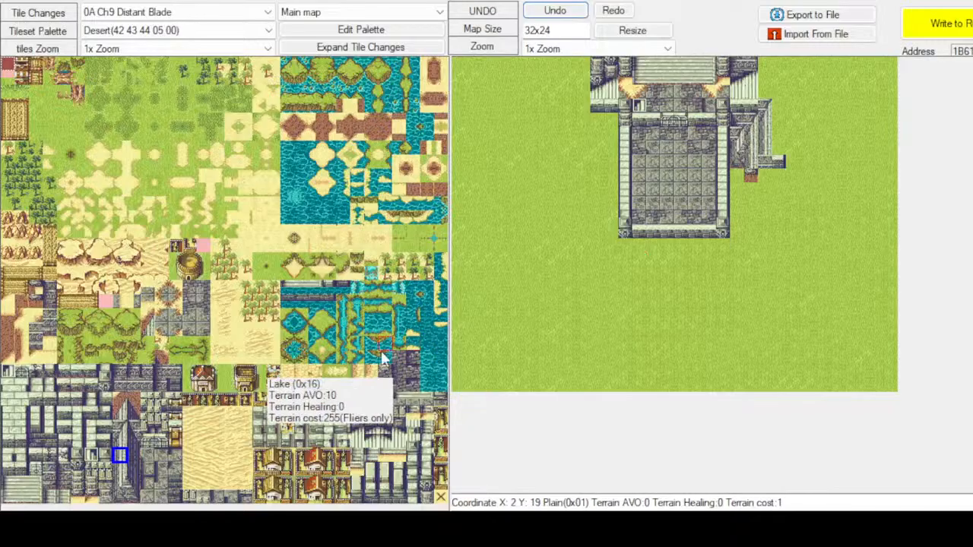
{"action": "left_click", "coordinate": [122, 414]}
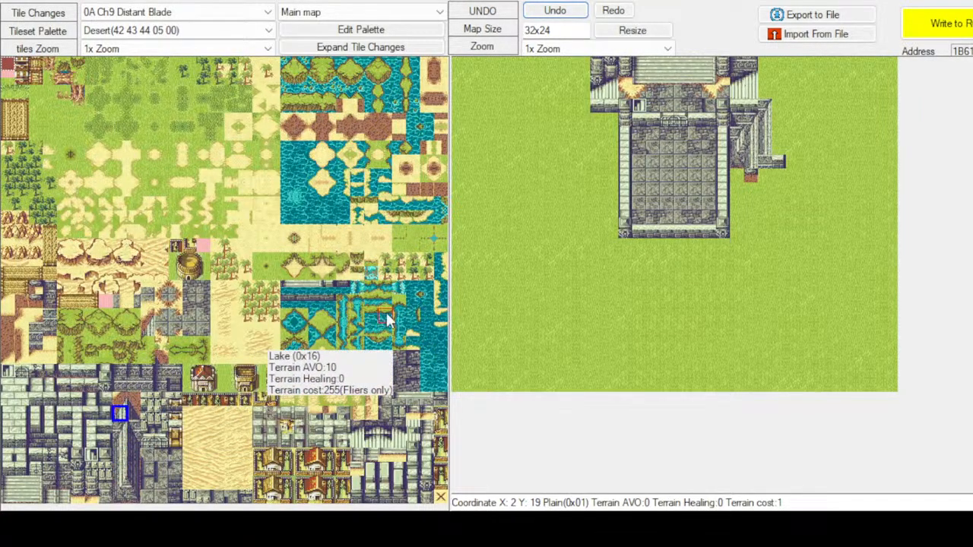
{"action": "left_click", "coordinate": [737, 175]}
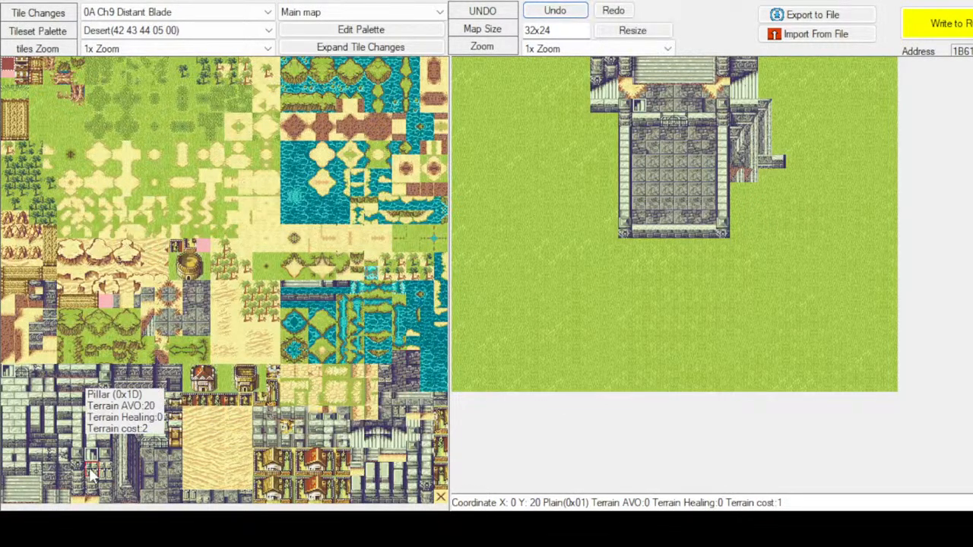
Extend the lower row of the castle wall east with stone wall tiles at X 22 and X 23, Y 8
{"action": "left_click", "coordinate": [120, 442]}
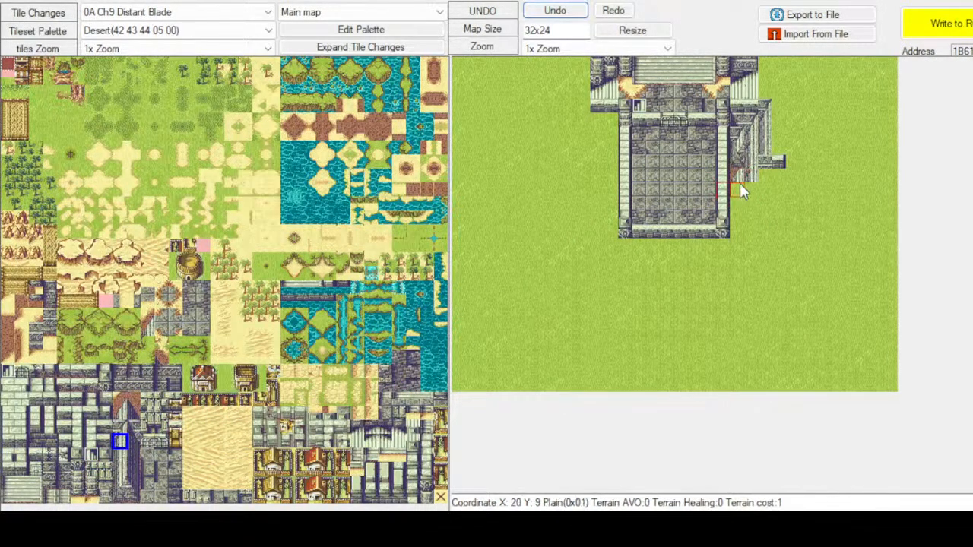
{"action": "left_click", "coordinate": [120, 471]}
{"action": "left_click", "coordinate": [122, 485]}
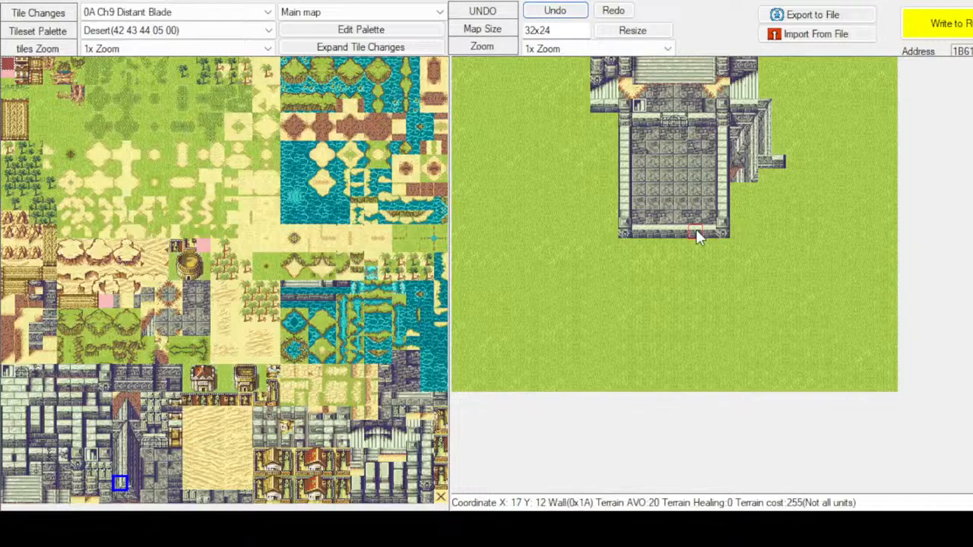
{"action": "left_click", "coordinate": [120, 428]}
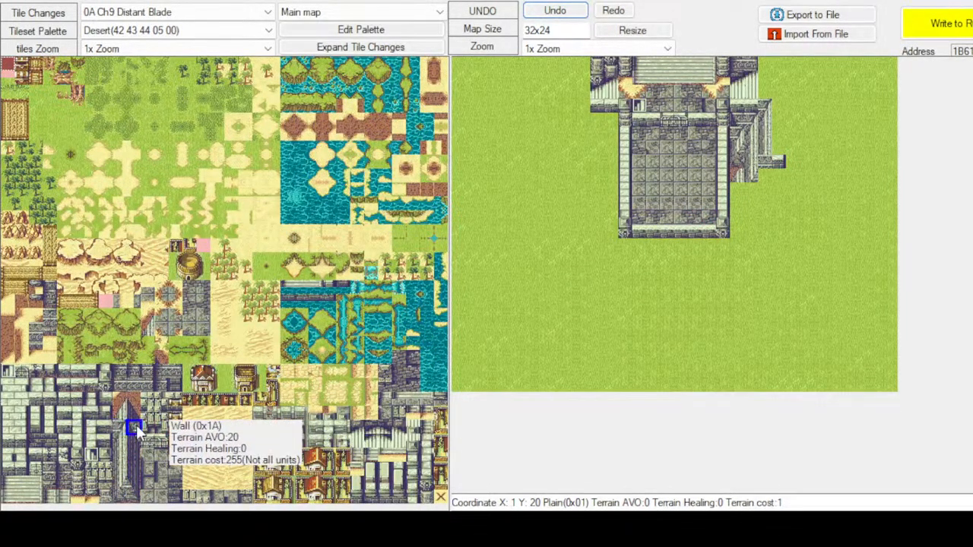
{"action": "left_click", "coordinate": [134, 426]}
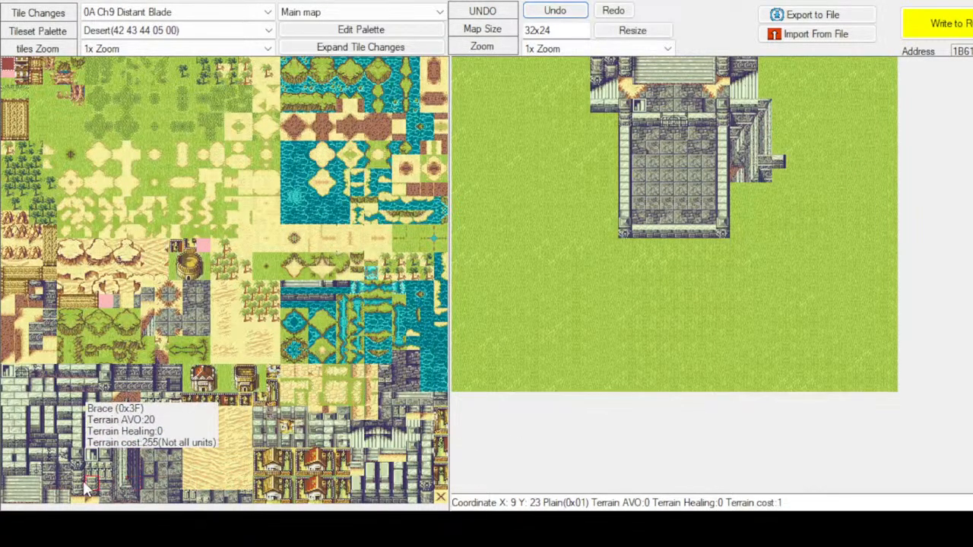
{"action": "left_click", "coordinate": [49, 442]}
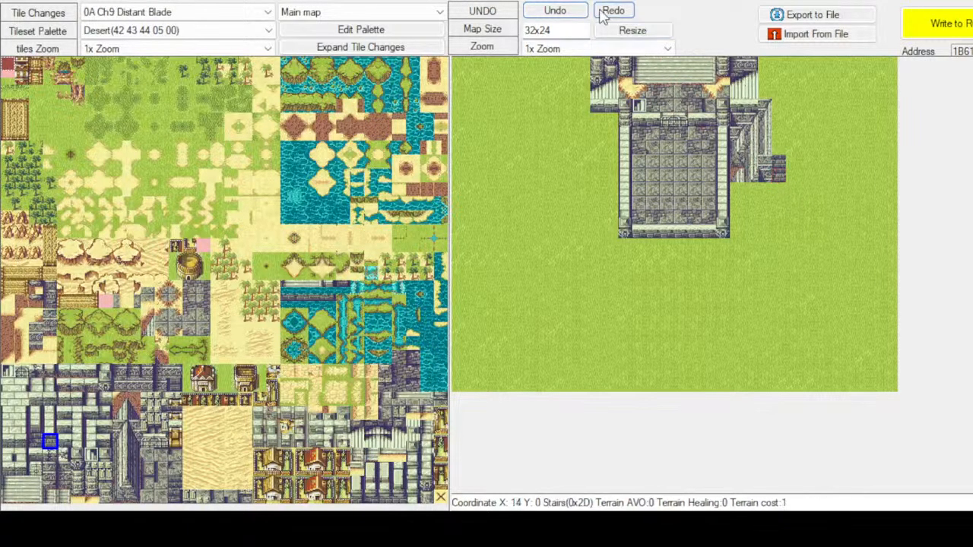
{"action": "left_click", "coordinate": [554, 10]}
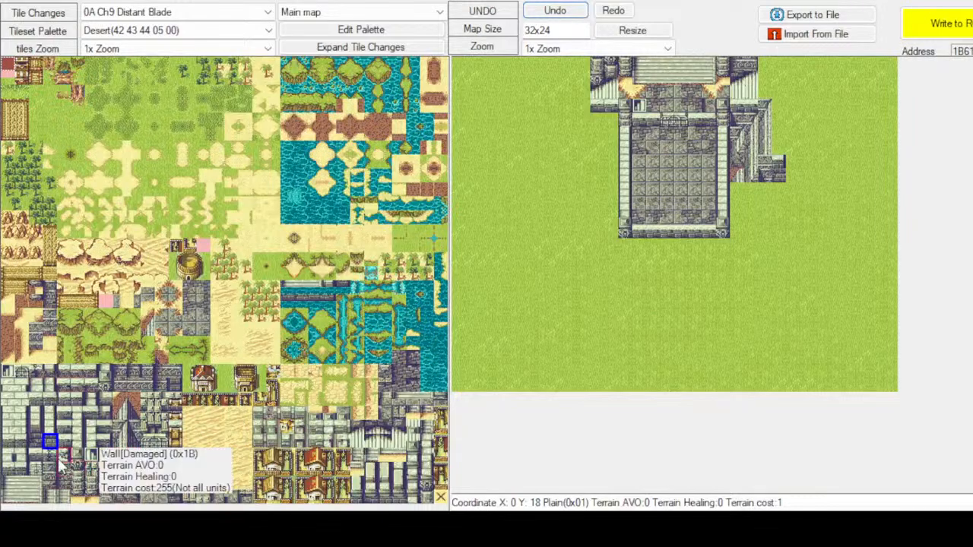
Extend the upper wall row at Y 7 with stone wall tiles from X 24 to the map's east edge
{"action": "left_click", "coordinate": [49, 399]}
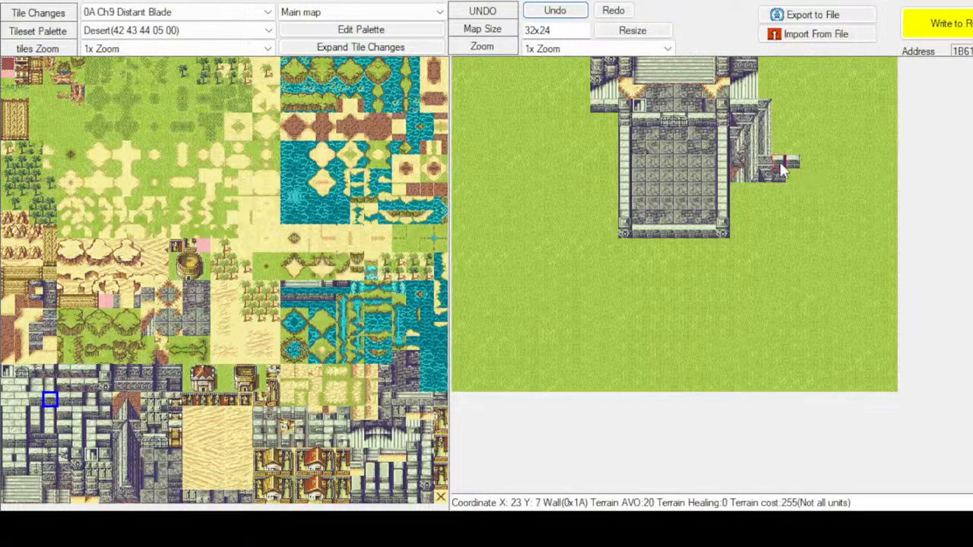
{"action": "left_click", "coordinate": [810, 165]}
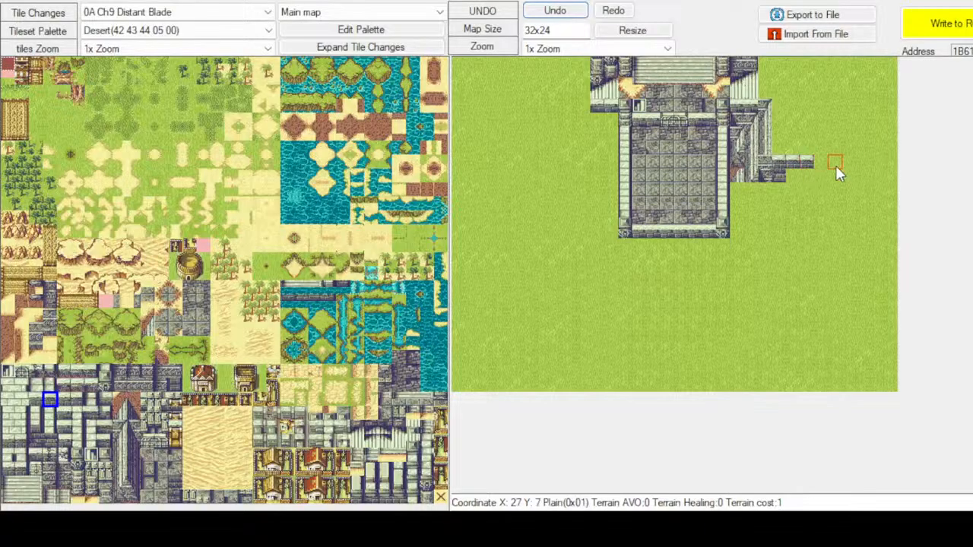
{"action": "left_click", "coordinate": [834, 167]}
{"action": "left_click", "coordinate": [888, 167]}
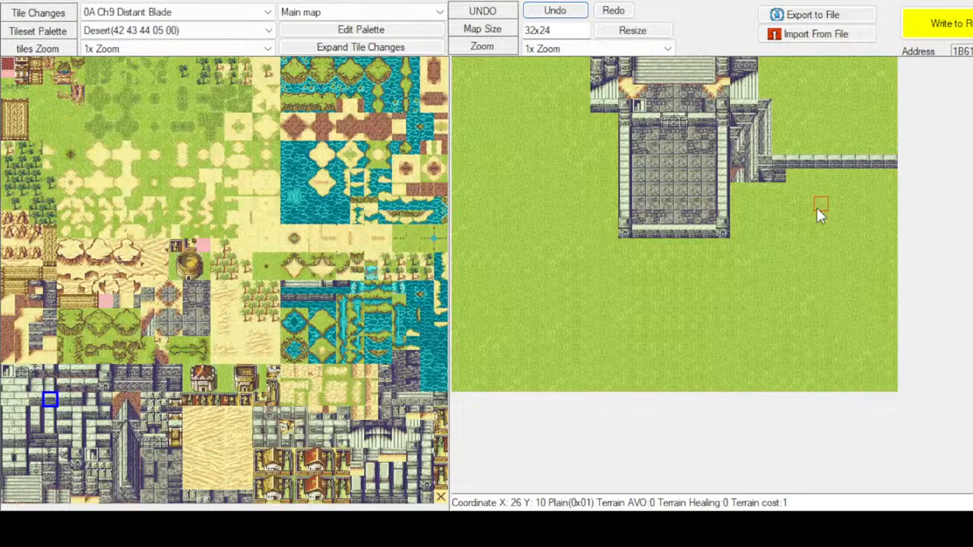
Try a different wall tile at X 22, Y 7, where the diagonal meets the straight wall, and undo the placement
{"action": "left_click", "coordinate": [64, 400]}
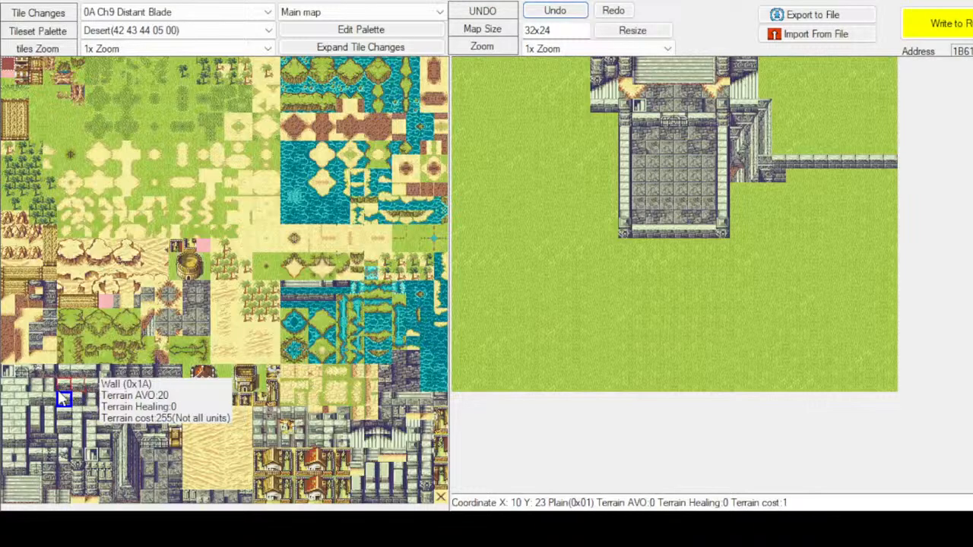
{"action": "left_click", "coordinate": [35, 399]}
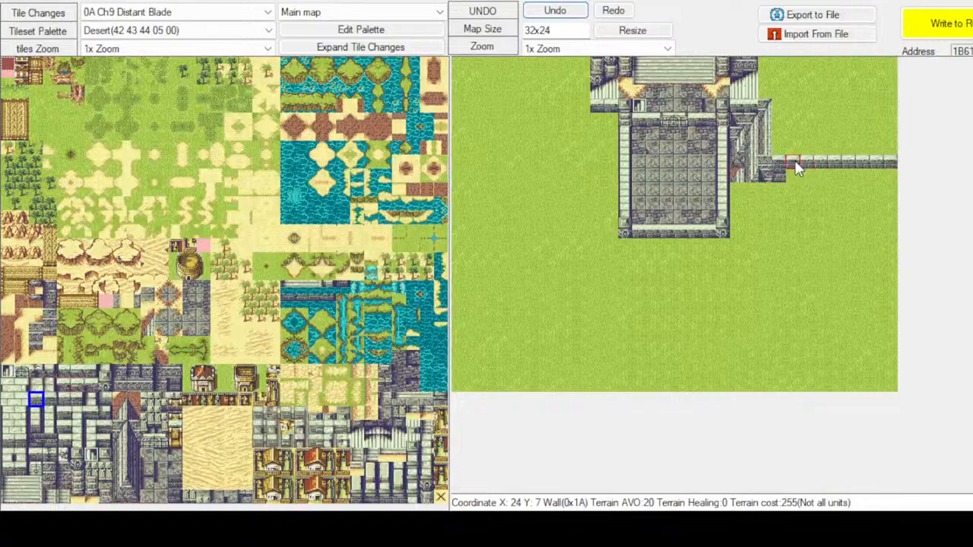
{"action": "left_click", "coordinate": [767, 162]}
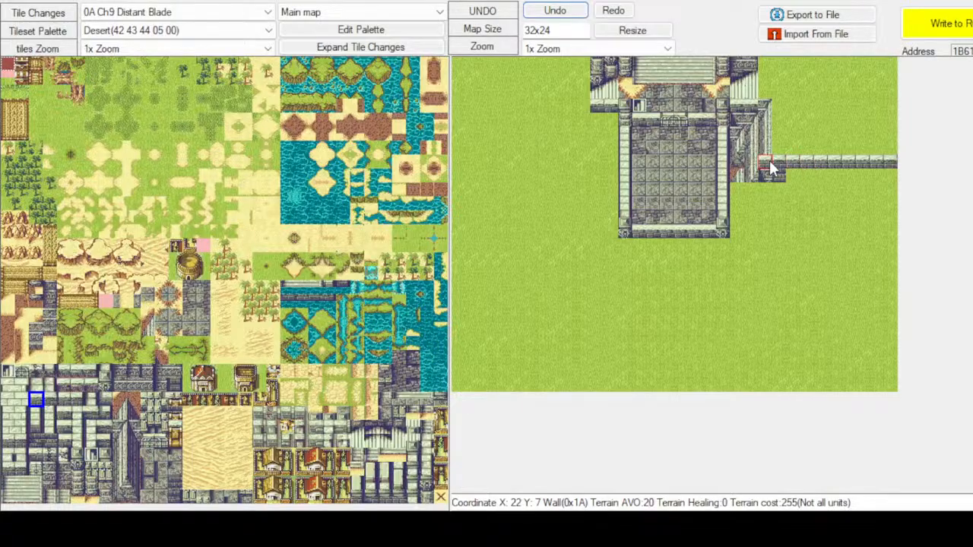
{"action": "left_click", "coordinate": [555, 15]}
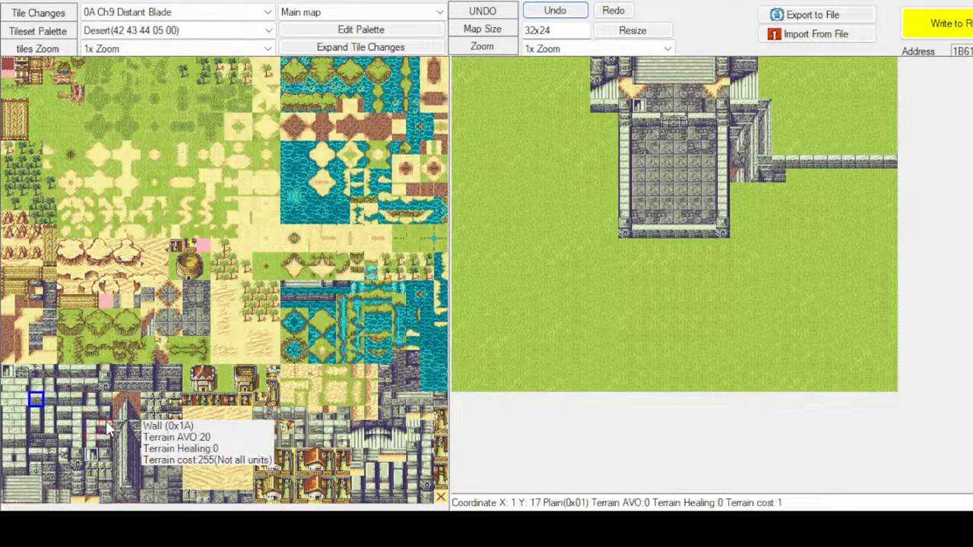
Replace the east wall's upper row at Y 7 with a smoother wall-top tile as far as the map's east edge
{"action": "left_click", "coordinate": [64, 440]}
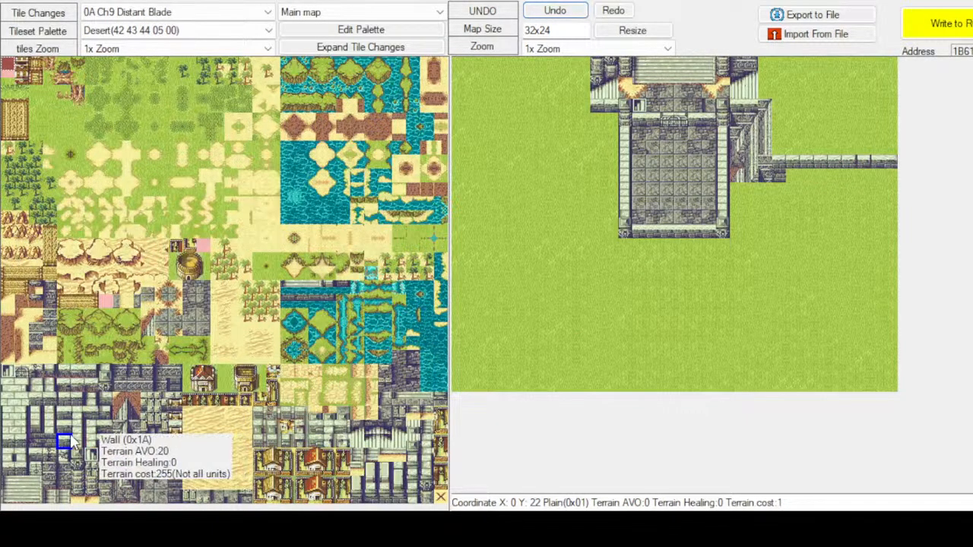
{"action": "left_click", "coordinate": [63, 427]}
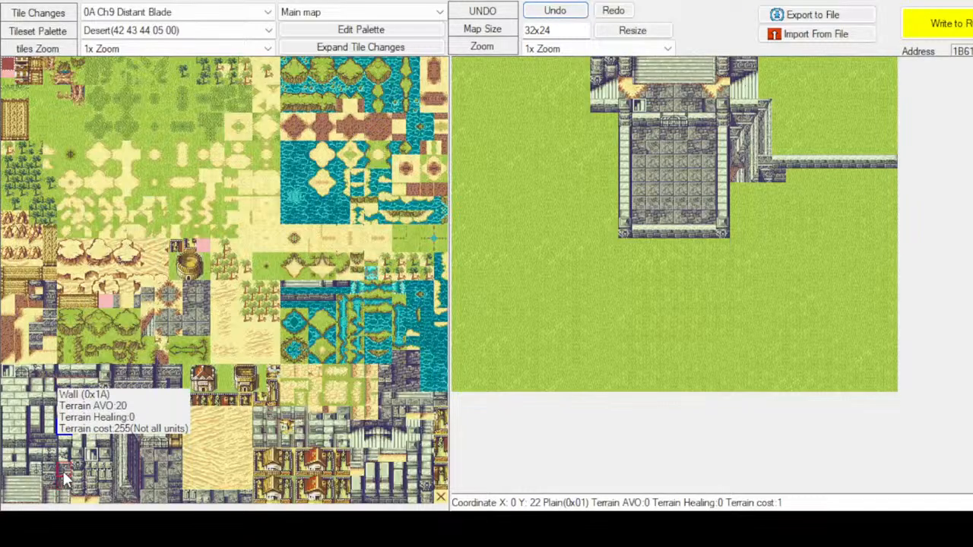
Add a second row of stone wall tiles beneath the east wall, from X 24 to the map's east edge at Y 8
{"action": "left_click_drag", "start_coordinate": [48, 469], "coordinate": [49, 485]}
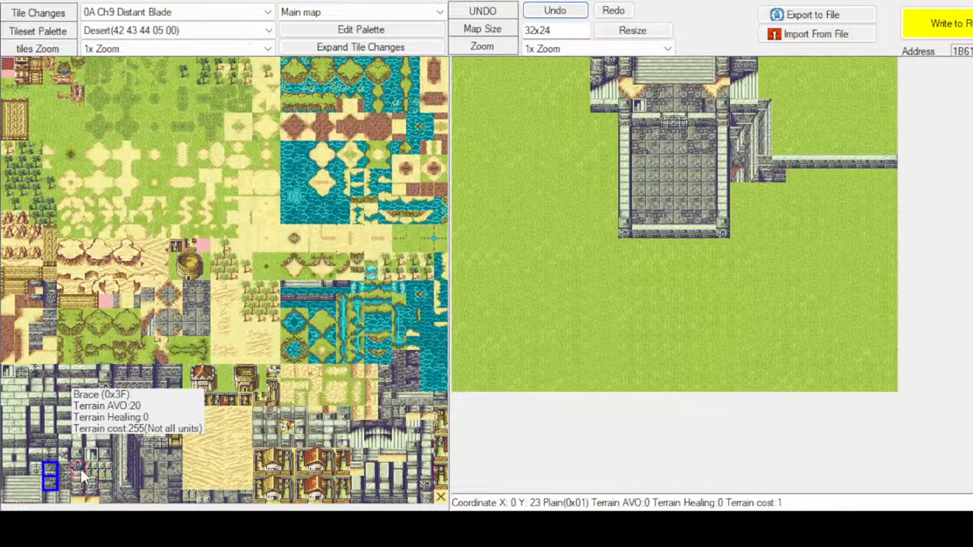
{"action": "left_click", "coordinate": [79, 470]}
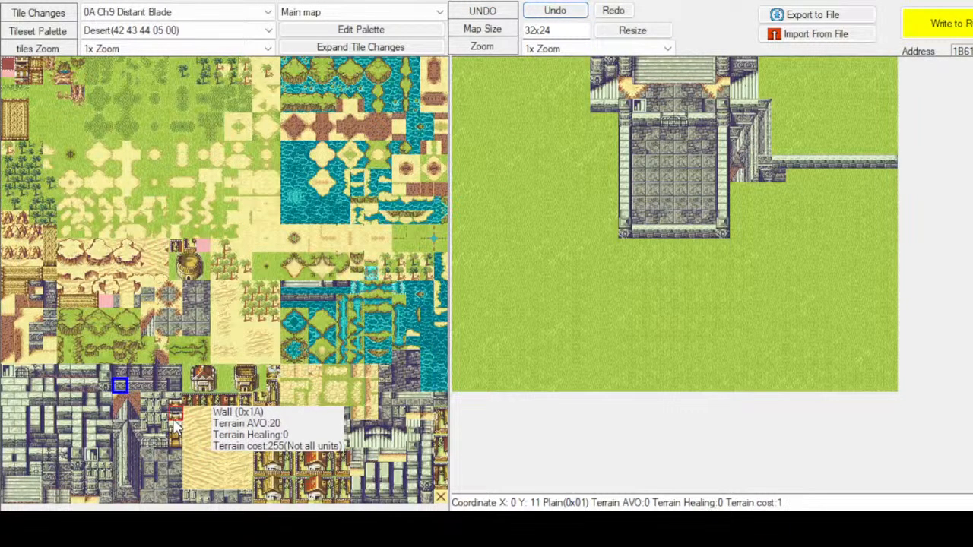
{"action": "left_click", "coordinate": [50, 445]}
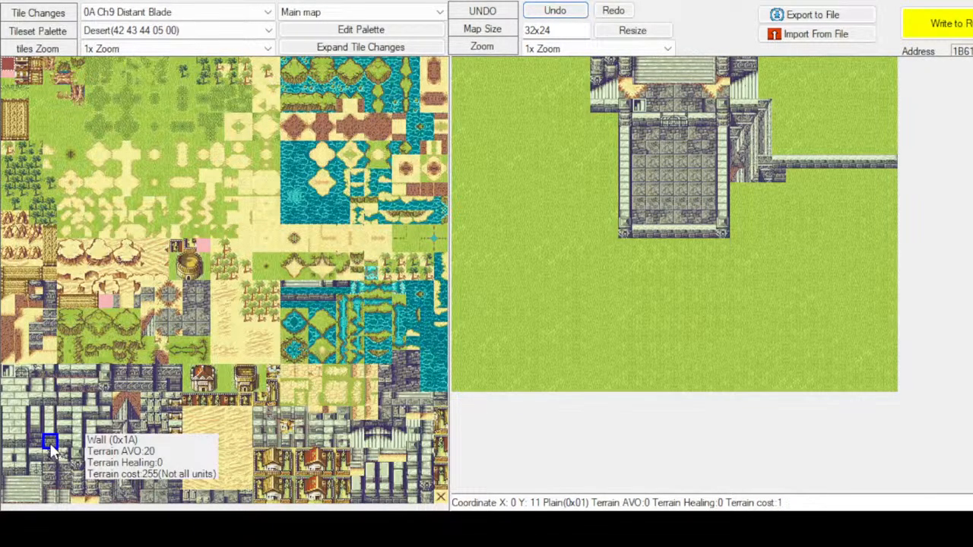
{"action": "left_click", "coordinate": [793, 176]}
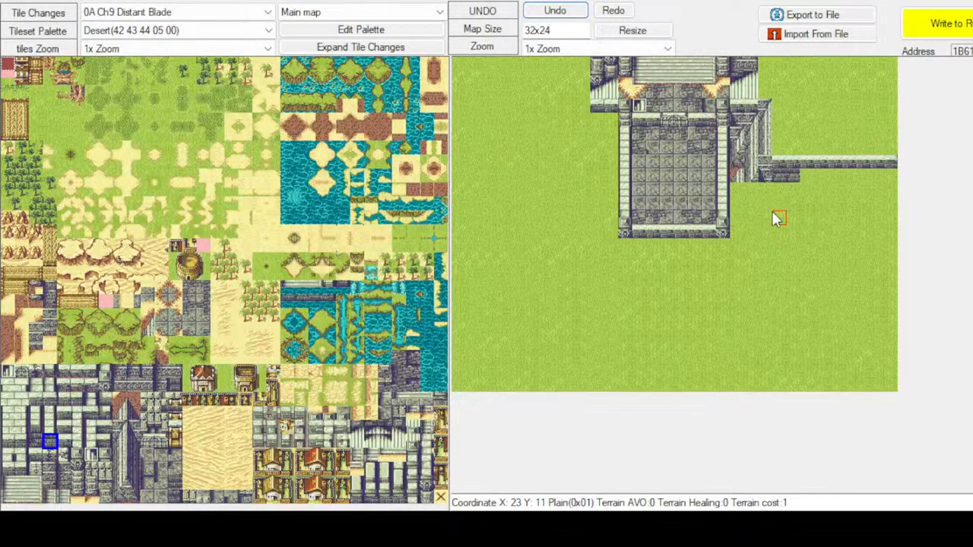
{"action": "left_click", "coordinate": [36, 441]}
{"action": "left_click", "coordinate": [807, 176]}
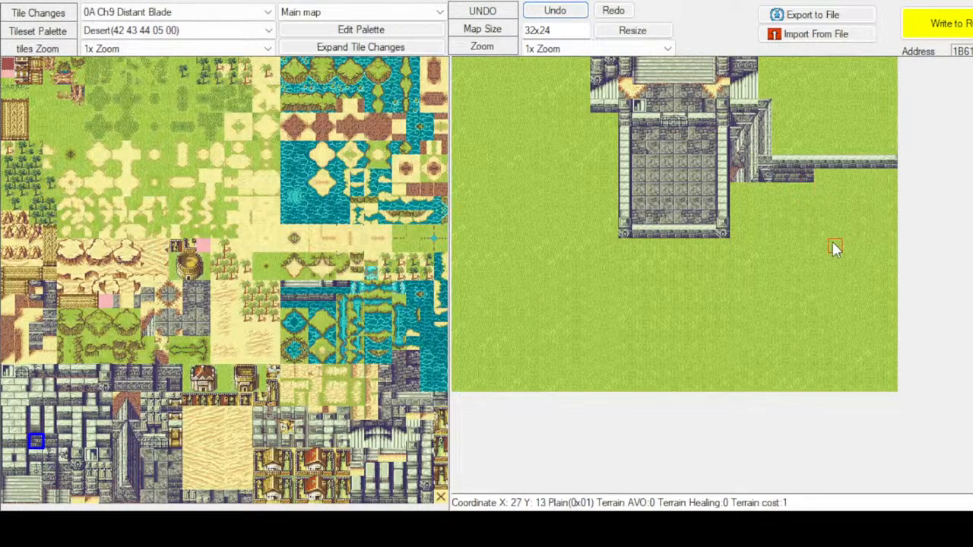
{"action": "left_click", "coordinate": [49, 441]}
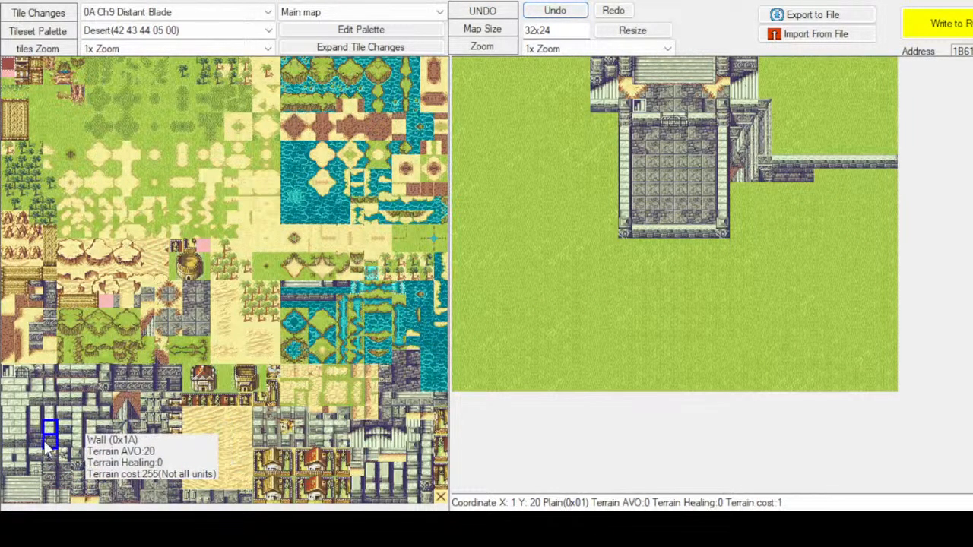
{"action": "left_click", "coordinate": [820, 185]}
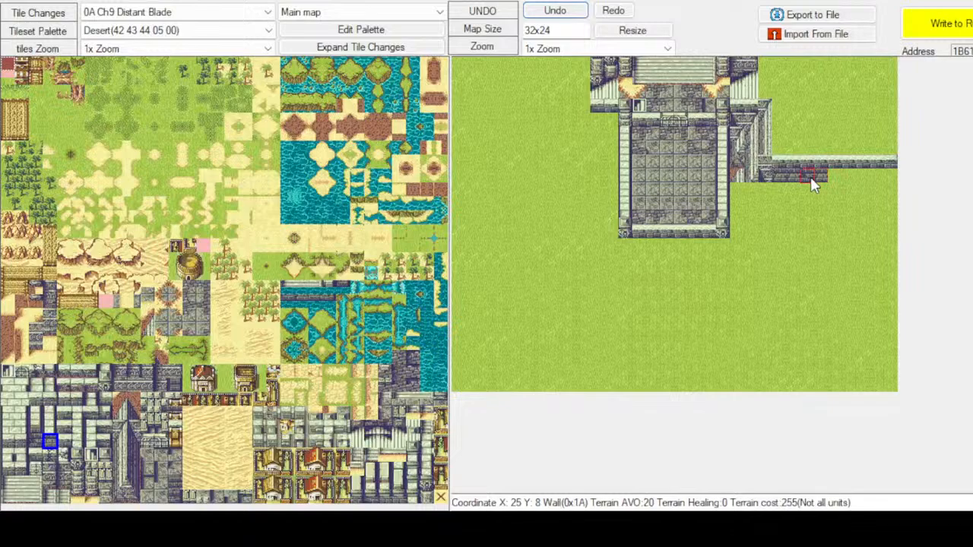
{"action": "left_click", "coordinate": [845, 178]}
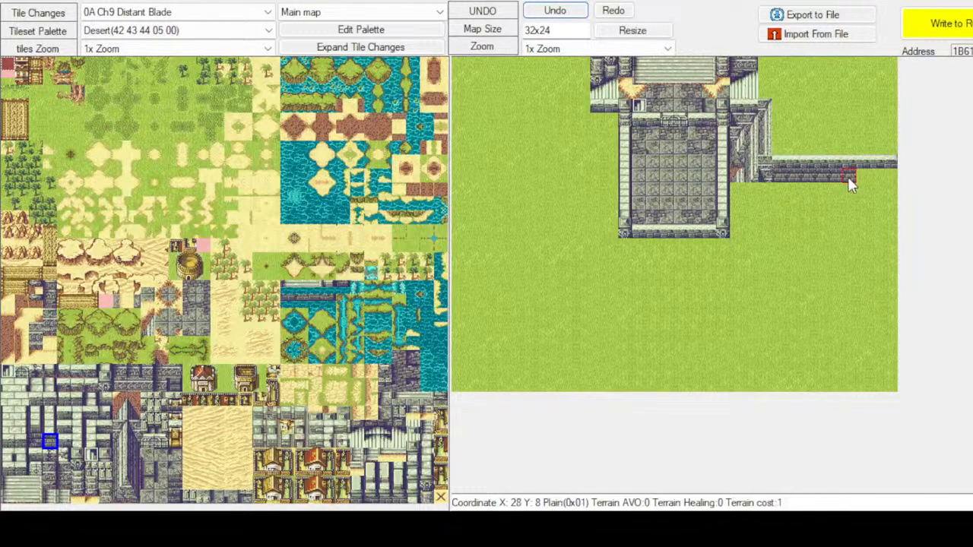
{"action": "left_click", "coordinate": [881, 178]}
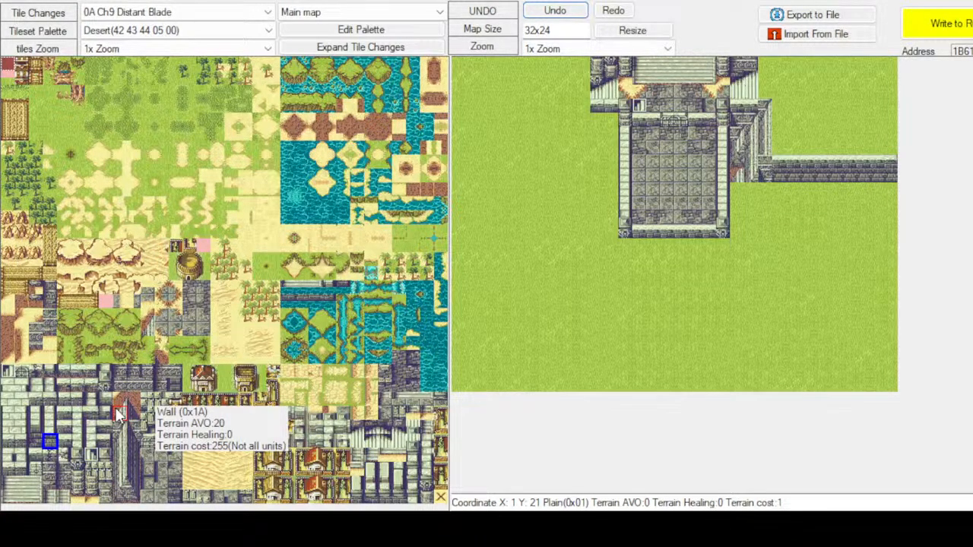
Place diagonal wall tiles at X 20, Y 8–9 and continue the wall block along Y 9 through X 22
{"action": "left_click_drag", "start_coordinate": [116, 410], "coordinate": [118, 401]}
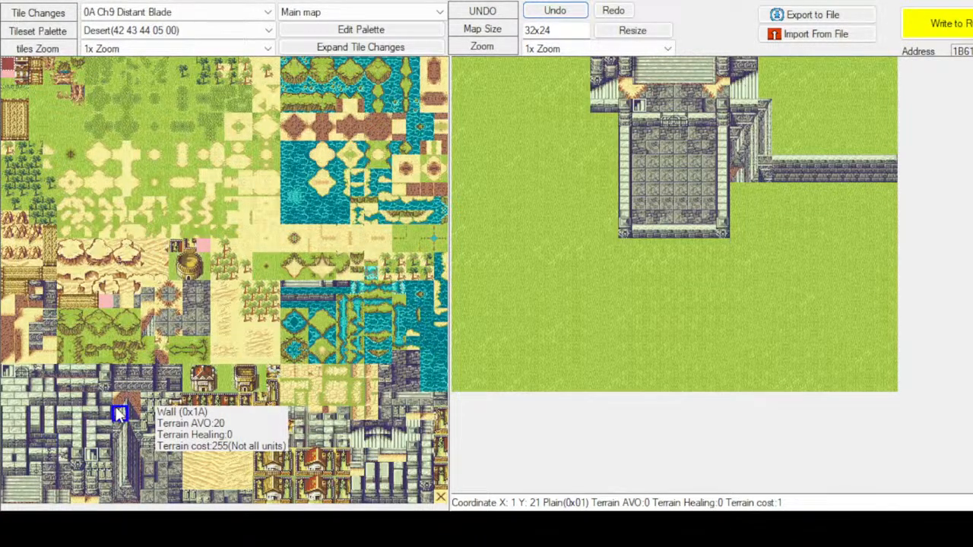
{"action": "left_click", "coordinate": [738, 191]}
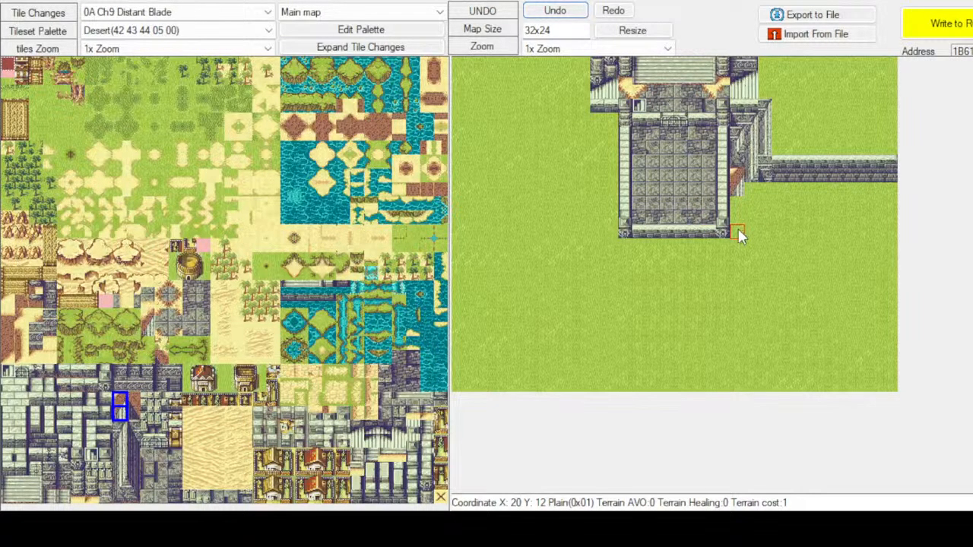
{"action": "left_click", "coordinate": [120, 427]}
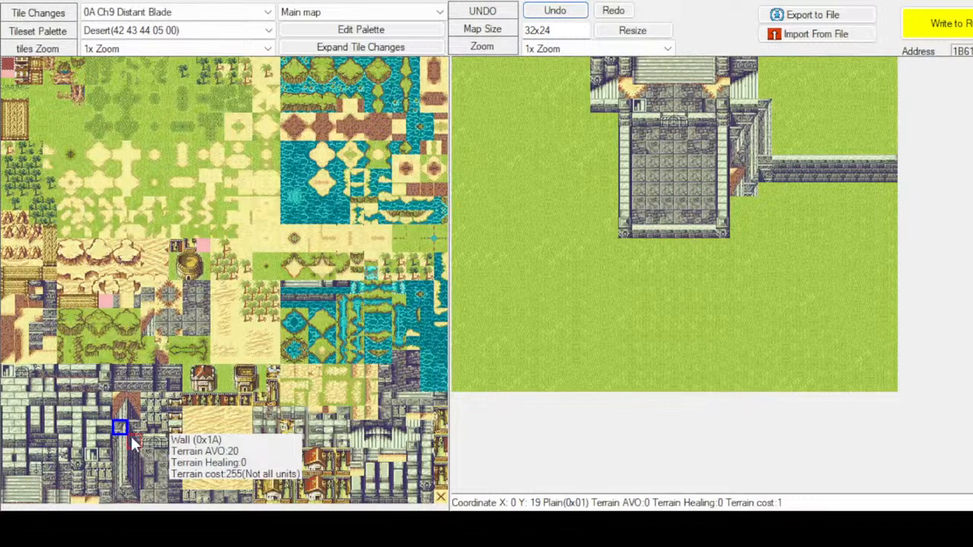
Try the two-tile brown-and-wall diagonal piece one row lower, ending at X 20, Y 10, and undo the placement
{"action": "left_click", "coordinate": [120, 442]}
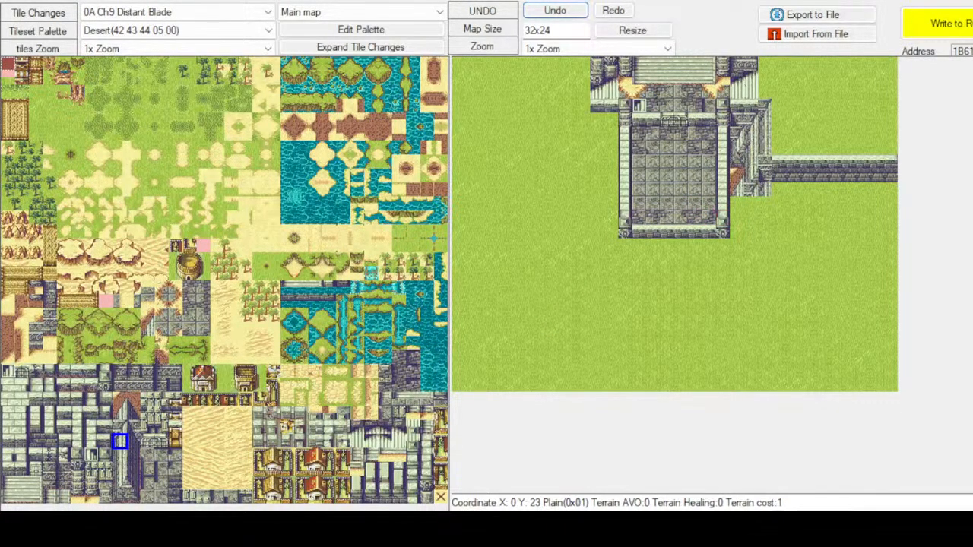
{"action": "left_click", "coordinate": [120, 414]}
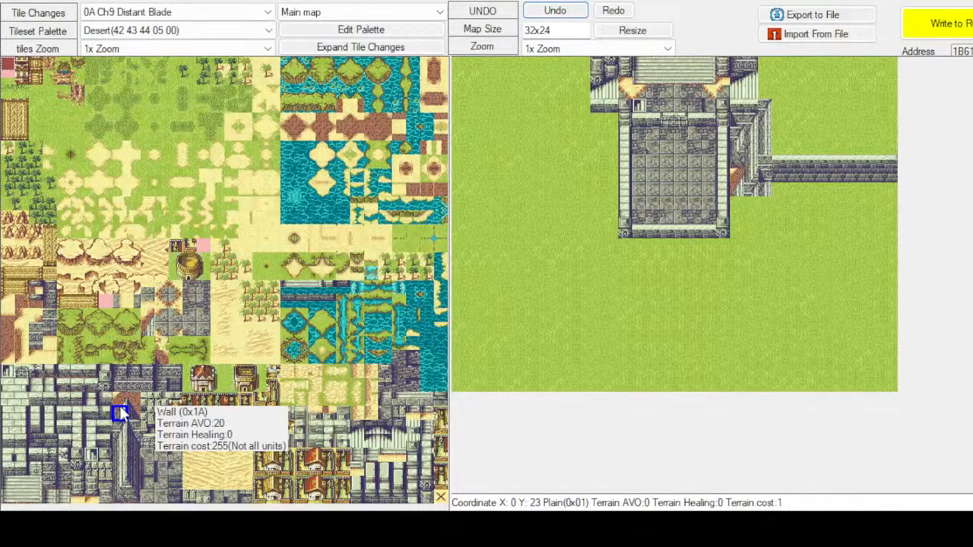
{"action": "left_click_drag", "start_coordinate": [119, 408], "coordinate": [120, 398]}
{"action": "left_click", "coordinate": [735, 201]}
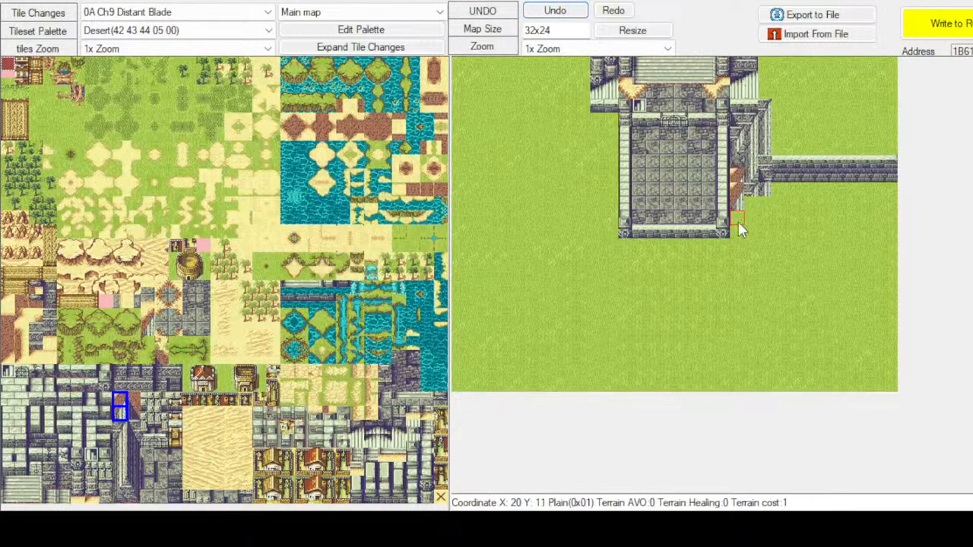
{"action": "left_click", "coordinate": [554, 12]}
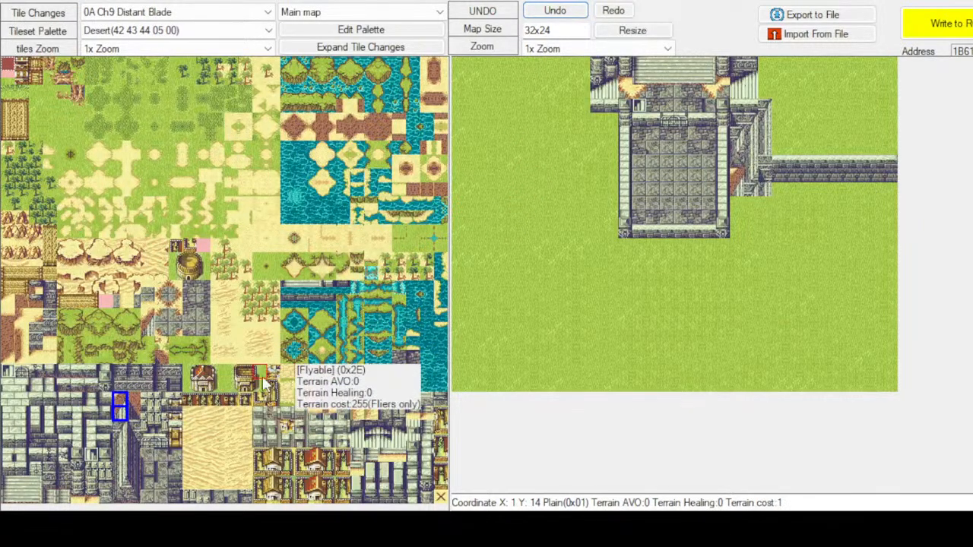
Extend the diagonal wall block down to Y 10 with matching wall tiles through X 22
{"action": "left_click", "coordinate": [120, 428]}
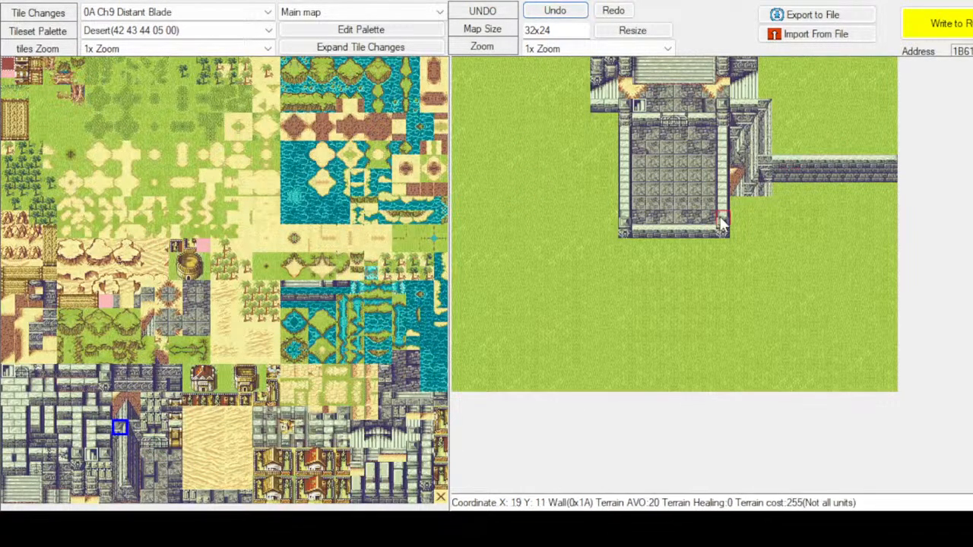
{"action": "left_click", "coordinate": [750, 205]}
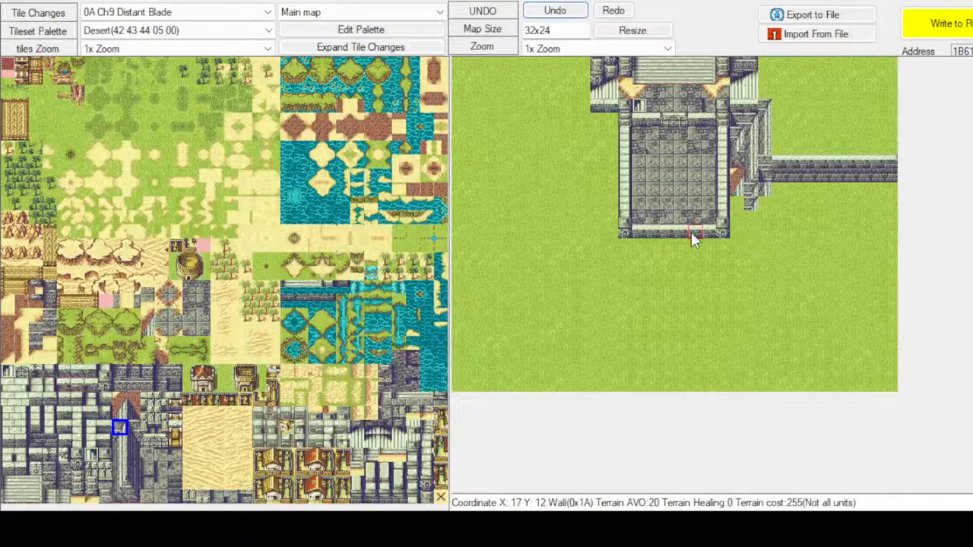
{"action": "left_click", "coordinate": [119, 440]}
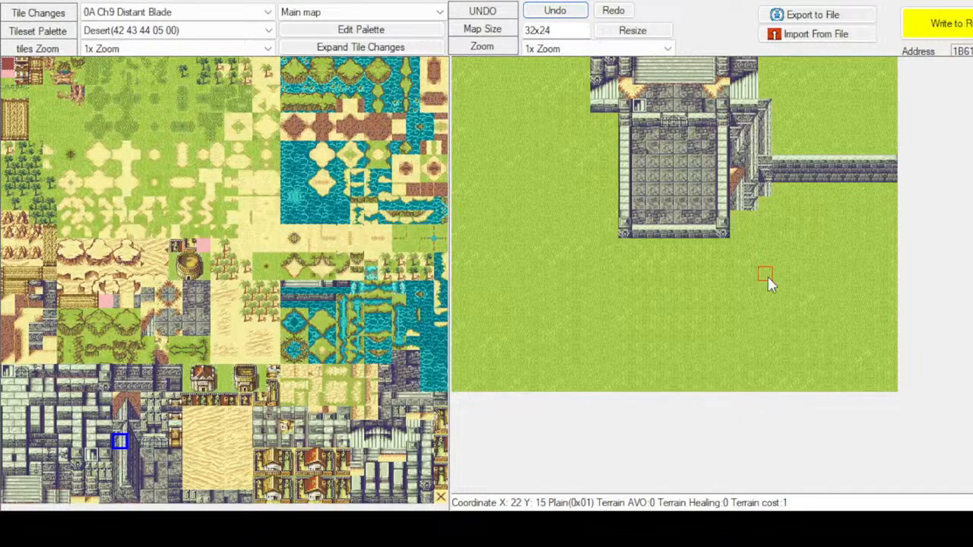
{"action": "left_click", "coordinate": [133, 427]}
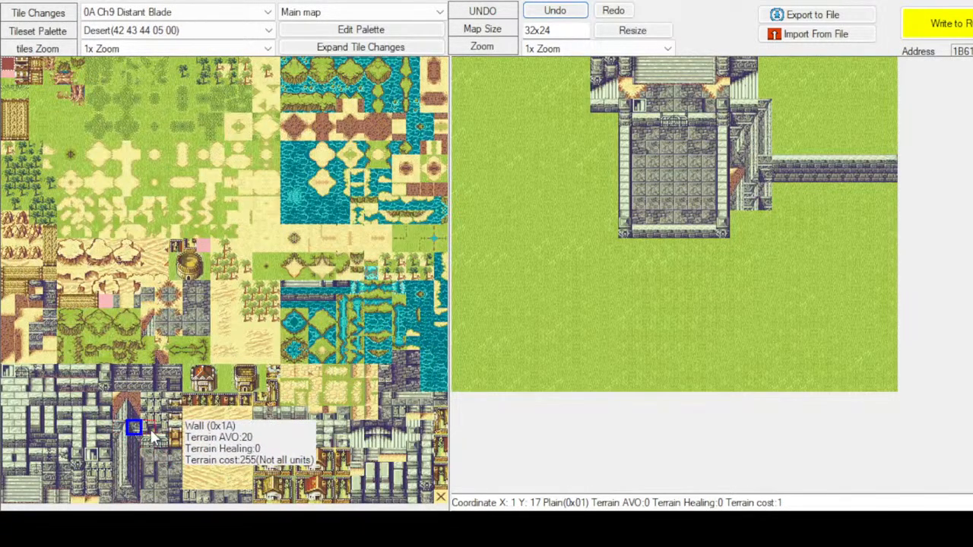
Replace the wall block's lower east corner tile at X 22, Y 10 with a darker wall-side tile
{"action": "left_click", "coordinate": [132, 415]}
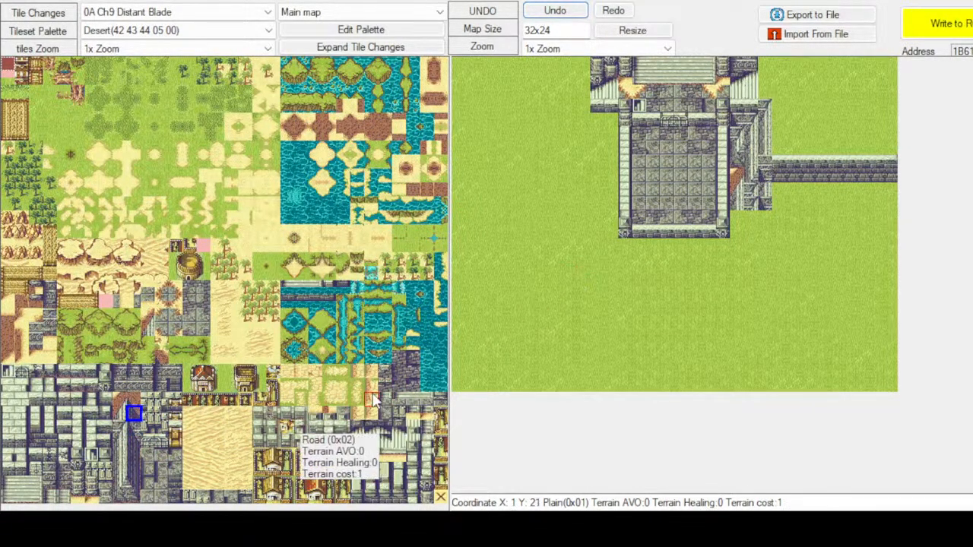
{"action": "left_click", "coordinate": [137, 438]}
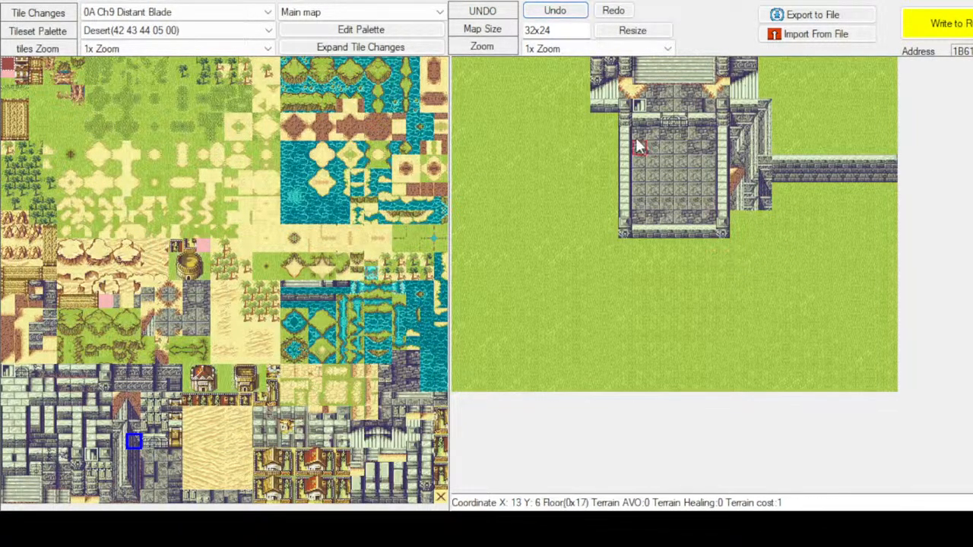
{"action": "left_click", "coordinate": [553, 19]}
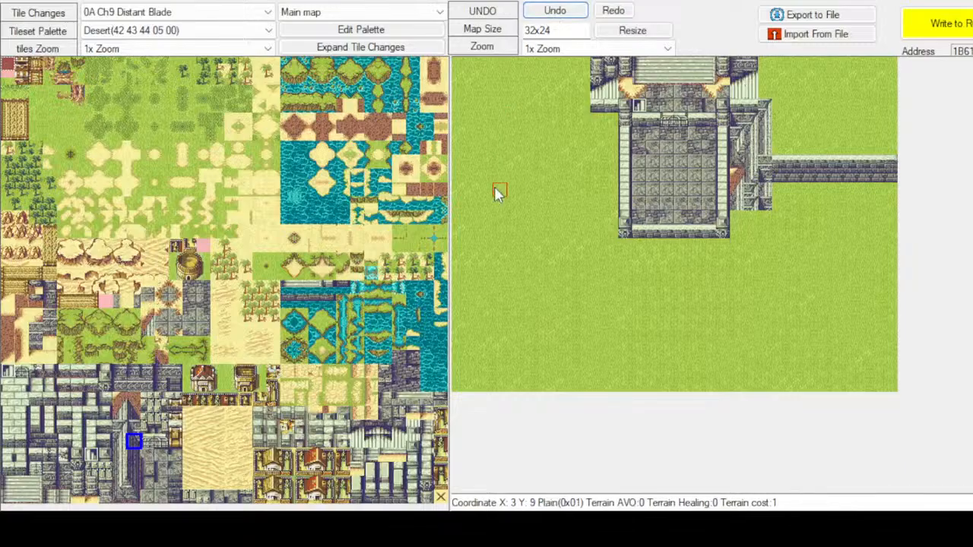
{"action": "left_click", "coordinate": [133, 483]}
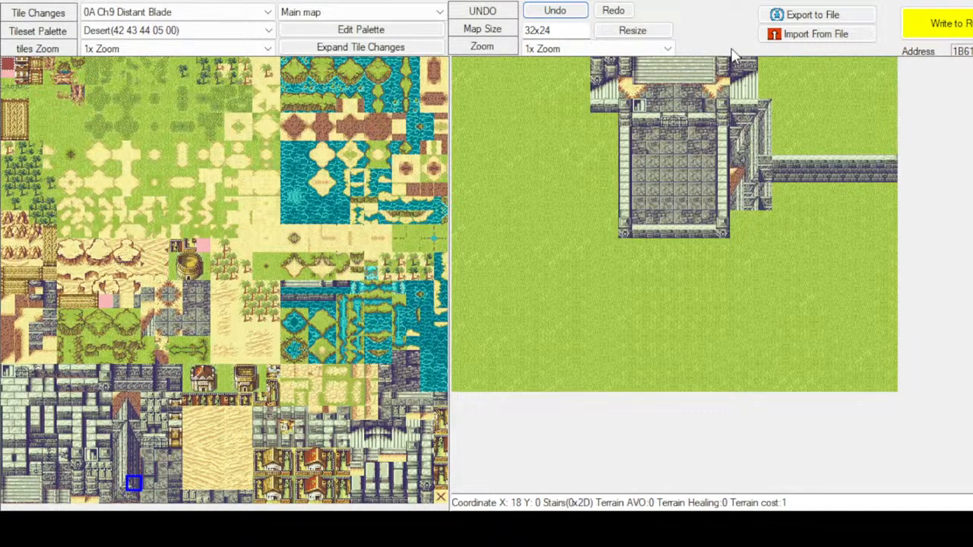
{"action": "left_click", "coordinate": [758, 213]}
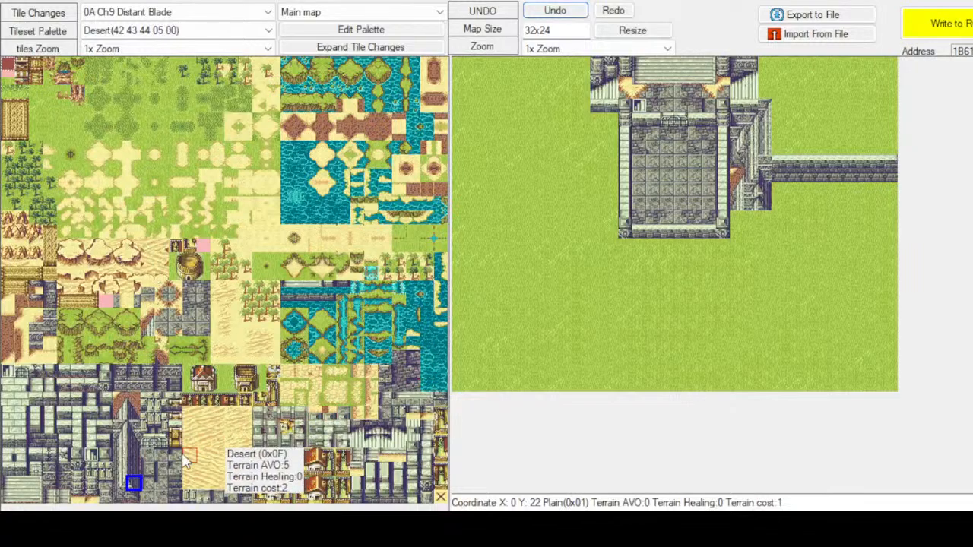
Lay a stone wall row at Y 11 from X 20 to the map's east edge
{"action": "left_click", "coordinate": [7, 443]}
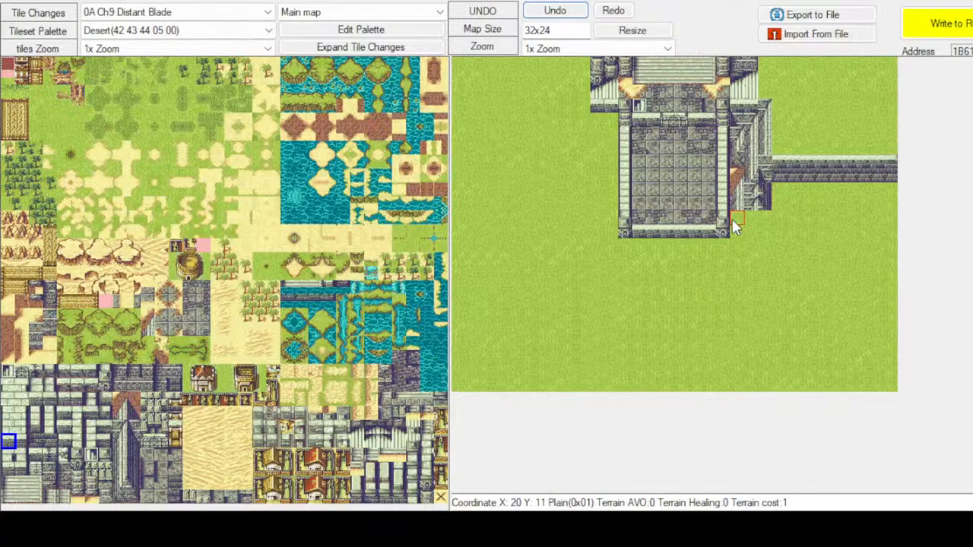
{"action": "left_click", "coordinate": [36, 398]}
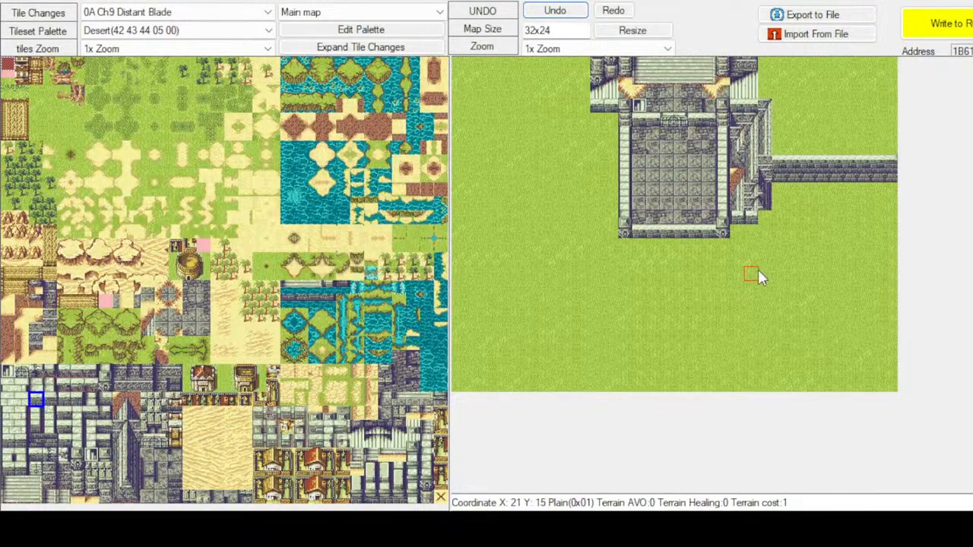
{"action": "left_click", "coordinate": [777, 220]}
{"action": "left_click", "coordinate": [792, 217]}
{"action": "left_click", "coordinate": [807, 219]}
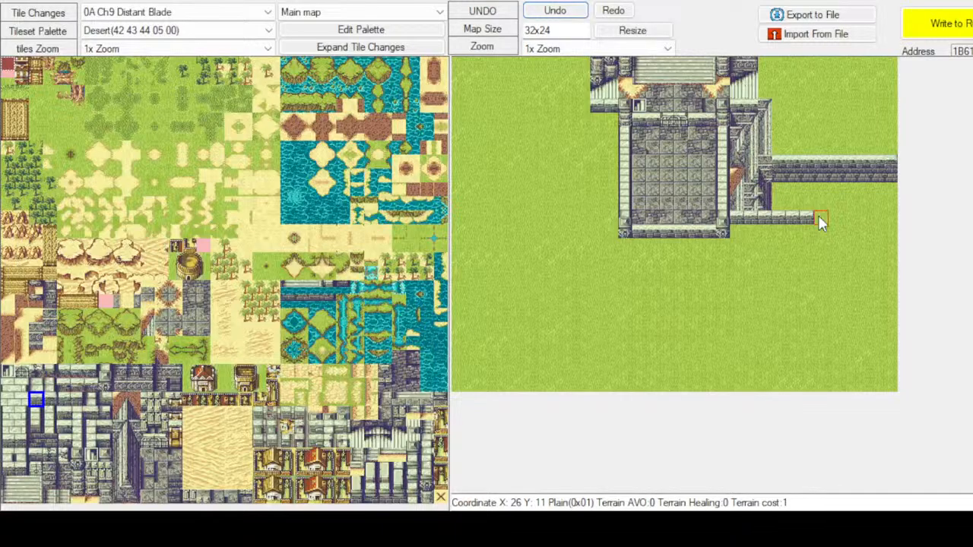
{"action": "left_click", "coordinate": [820, 217]}
{"action": "left_click", "coordinate": [839, 217]}
{"action": "left_click", "coordinate": [853, 217]}
{"action": "left_click", "coordinate": [863, 218]}
{"action": "left_click", "coordinate": [878, 215]}
{"action": "left_click", "coordinate": [889, 217]}
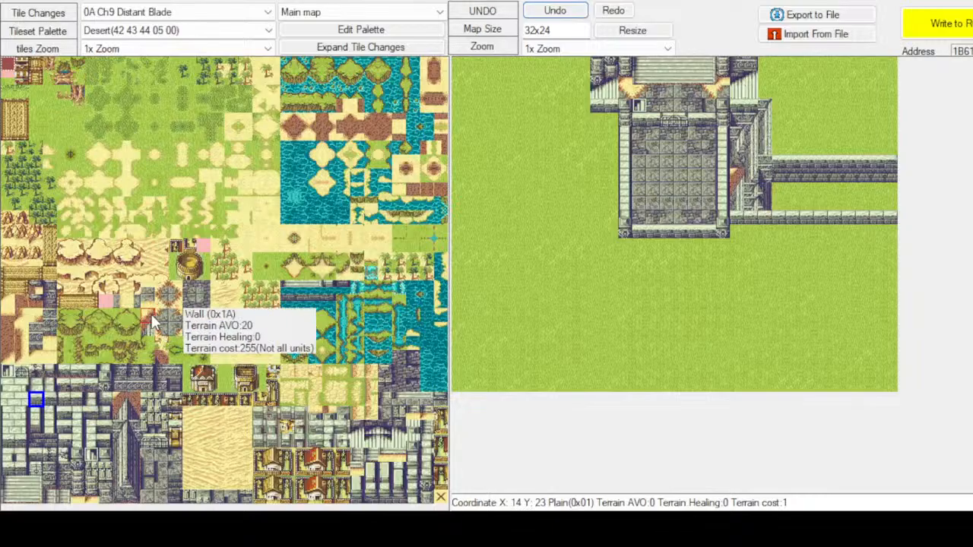
Place reddish-brown ground tiles at X 23, Y 9 and along Y 10 from X 23 to X 30
{"action": "left_click", "coordinate": [44, 308]}
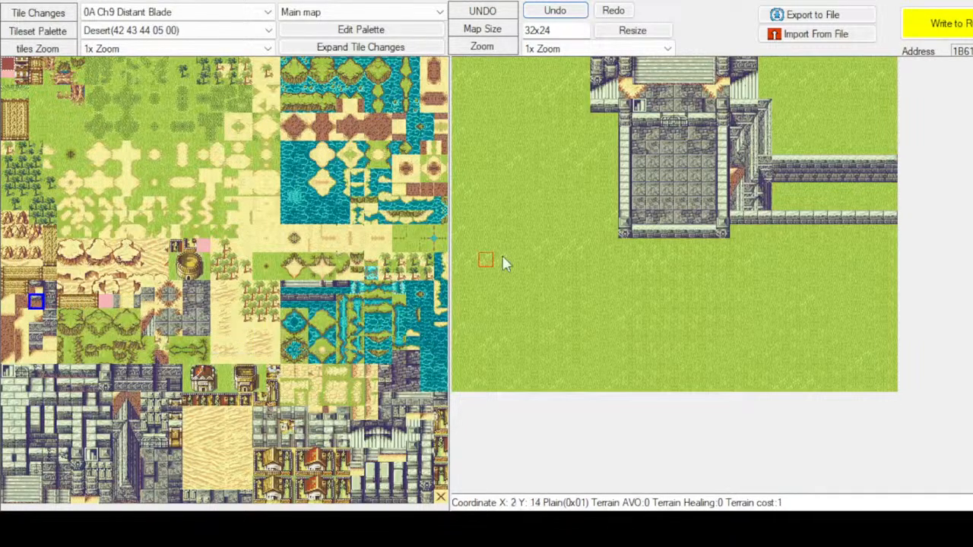
{"action": "left_click", "coordinate": [778, 191]}
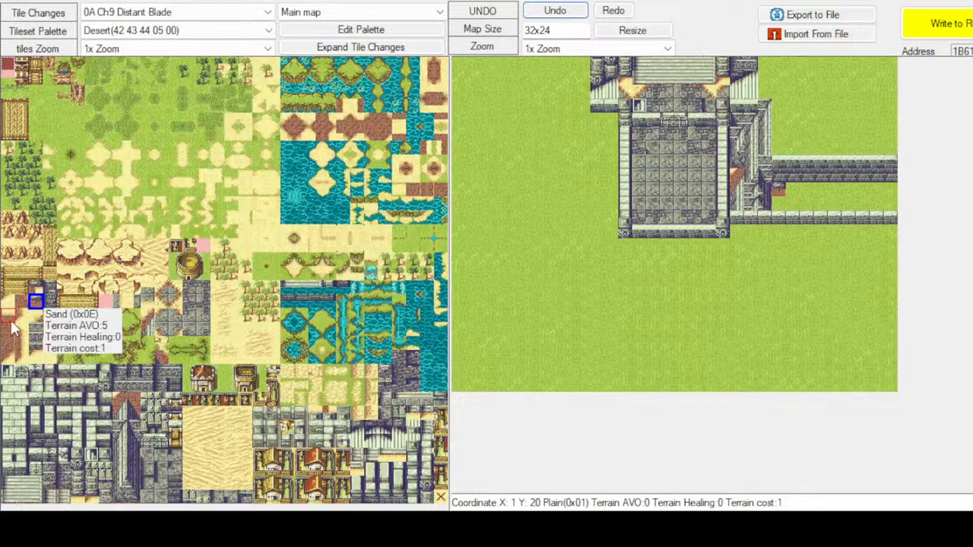
{"action": "left_click", "coordinate": [10, 318]}
{"action": "left_click", "coordinate": [8, 330]}
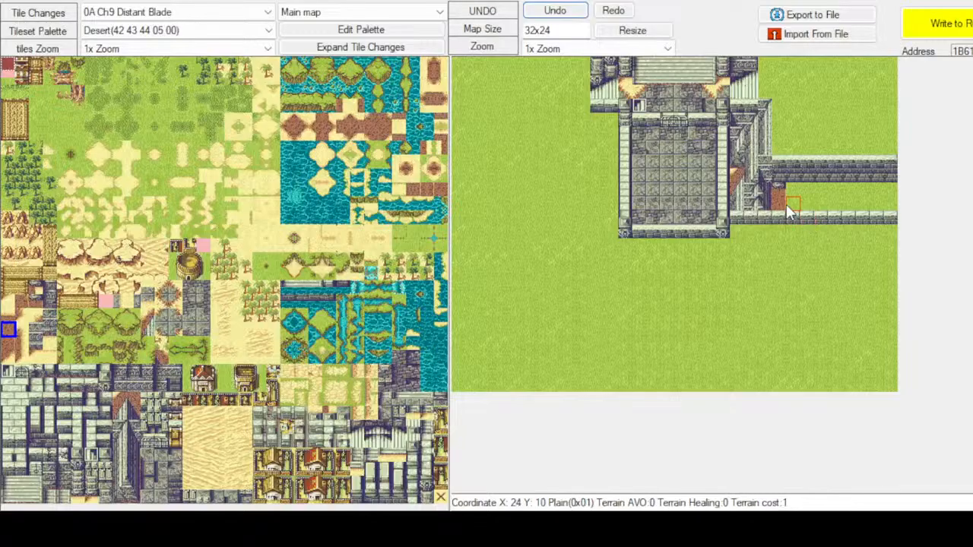
{"action": "left_click_drag", "start_coordinate": [786, 204], "coordinate": [813, 207]}
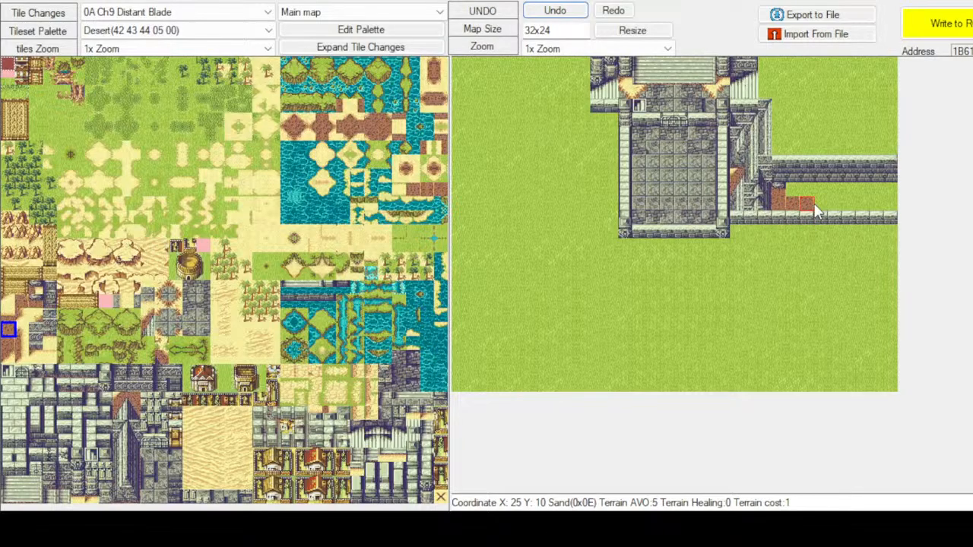
{"action": "left_click", "coordinate": [8, 344]}
{"action": "left_click_drag", "start_coordinate": [800, 199], "coordinate": [841, 199]}
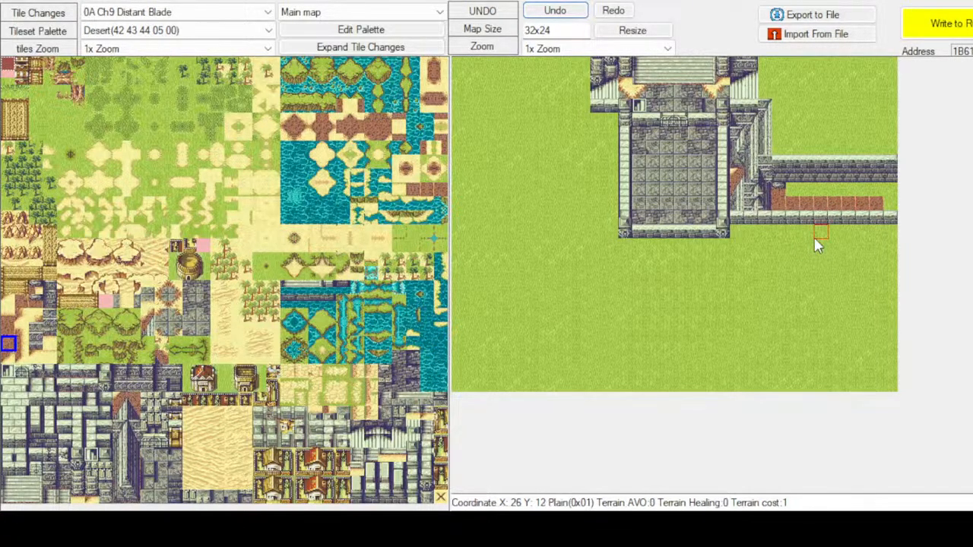
Place the sand-edged brown ground tiles on the map's east edge at X 31, Y 9 and Y 10
{"action": "left_click", "coordinate": [20, 362]}
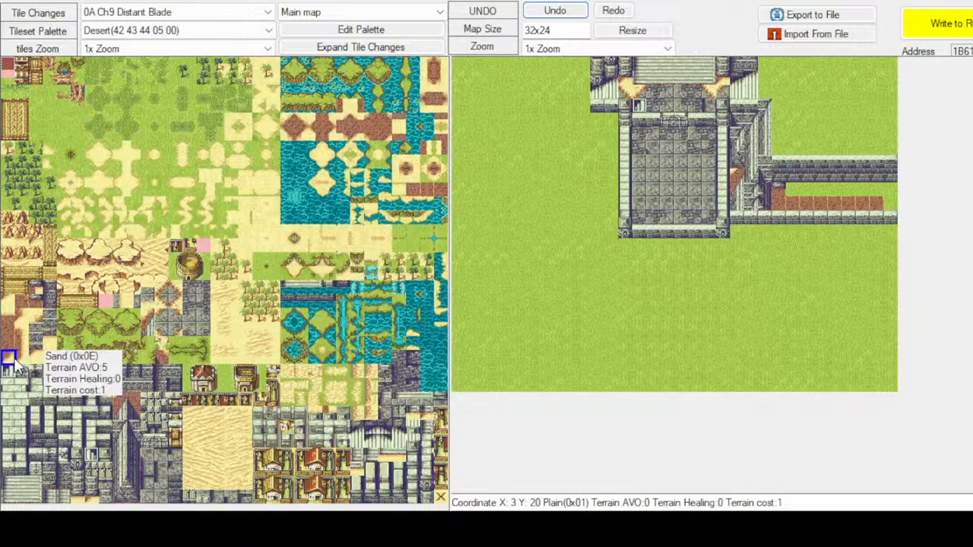
{"action": "left_click", "coordinate": [21, 344]}
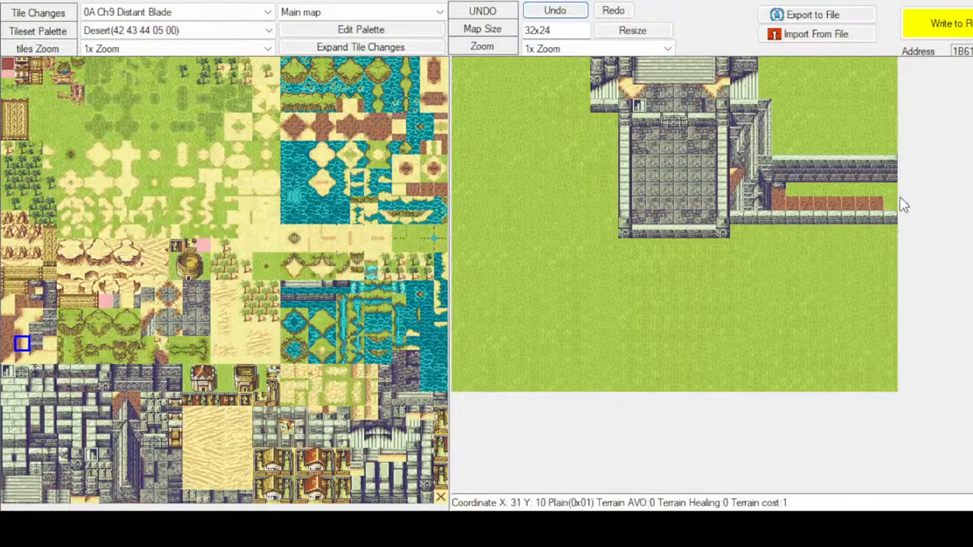
{"action": "left_click", "coordinate": [894, 191]}
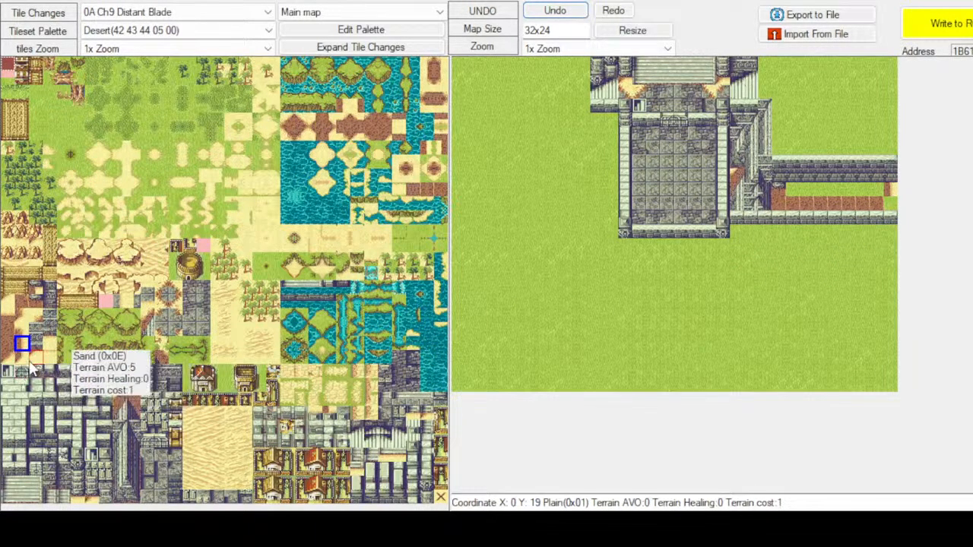
{"action": "left_click", "coordinate": [21, 358]}
{"action": "left_click", "coordinate": [892, 208]}
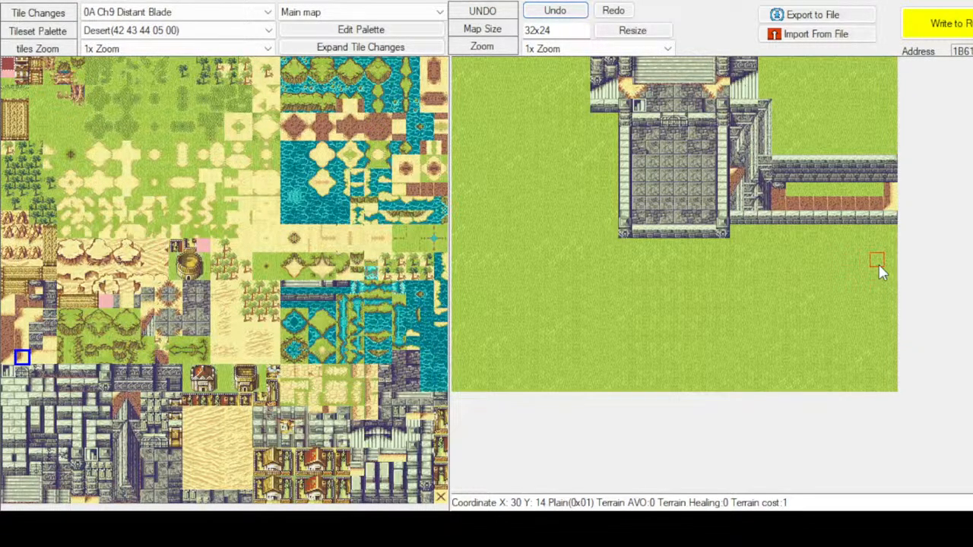
Place a brown ground tile at X 30, Y 9, and undo the last tile placement
{"action": "left_click", "coordinate": [35, 304]}
{"action": "left_click", "coordinate": [879, 194]}
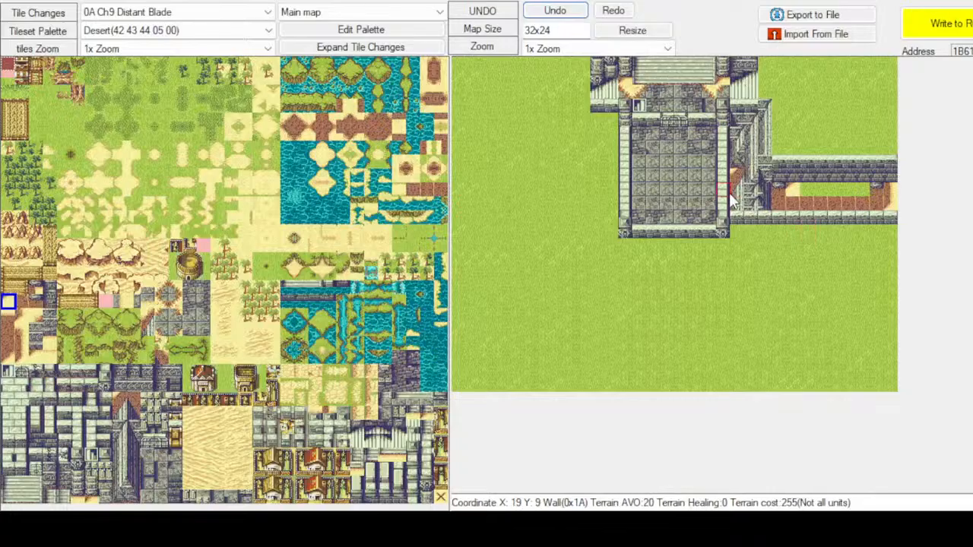
{"action": "left_click", "coordinate": [571, 10]}
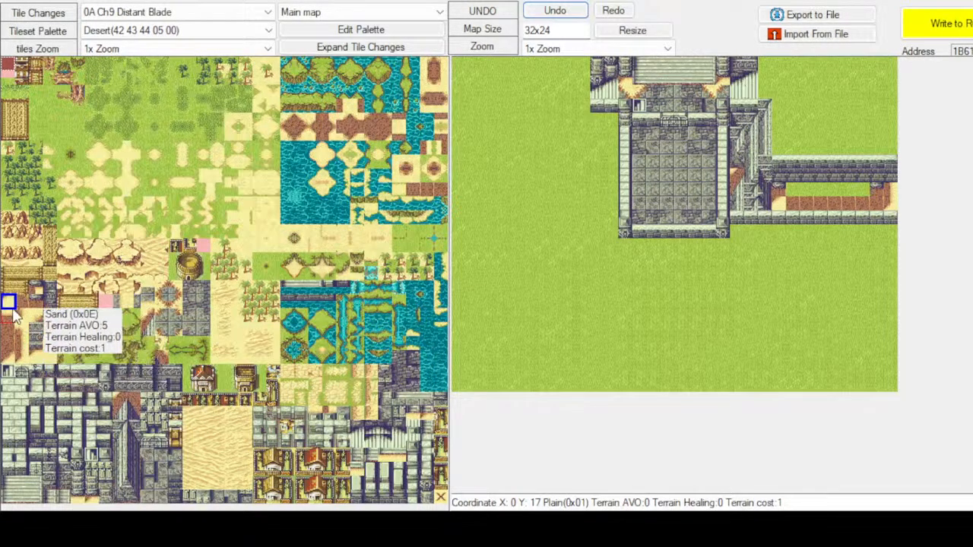
Fill Y 9 with stone wall tiles from X 24 to the map's east edge and change the ground tile at X 23, Y 10
{"action": "left_click", "coordinate": [36, 302]}
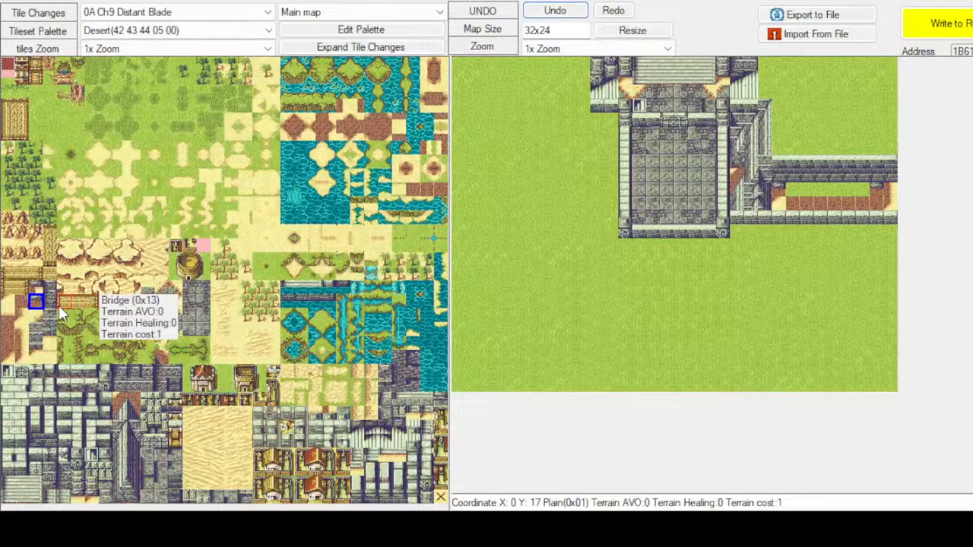
{"action": "left_click", "coordinate": [51, 302]}
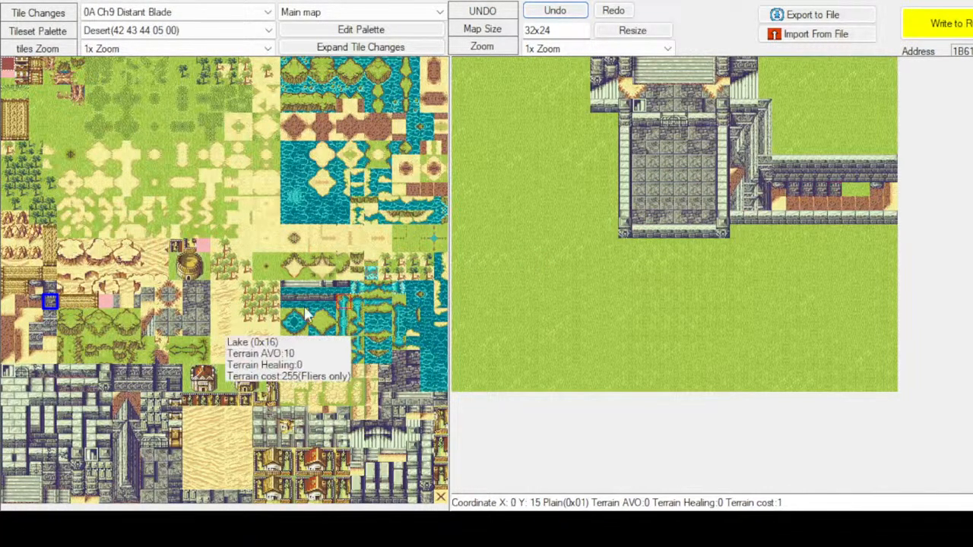
{"action": "left_click", "coordinate": [50, 329]}
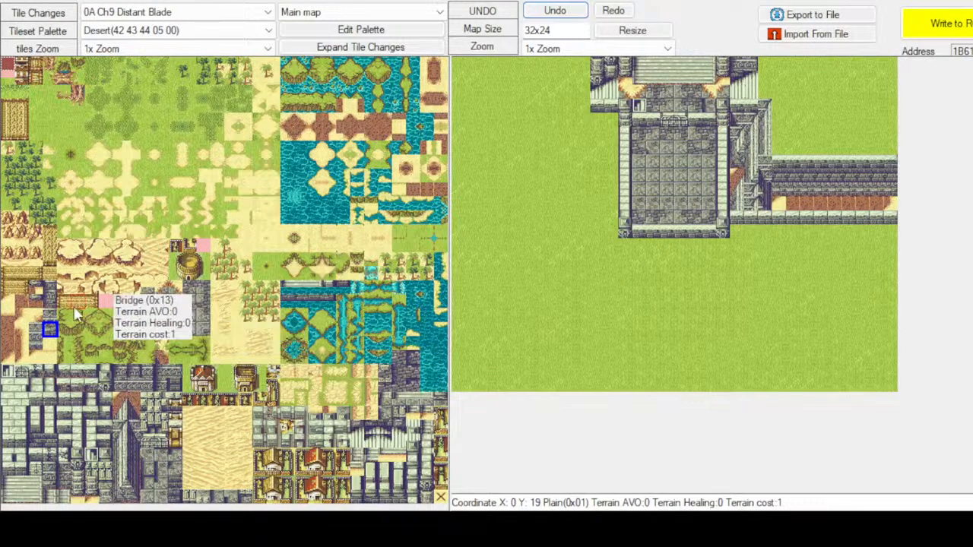
{"action": "left_click", "coordinate": [38, 292]}
{"action": "left_click", "coordinate": [779, 205]}
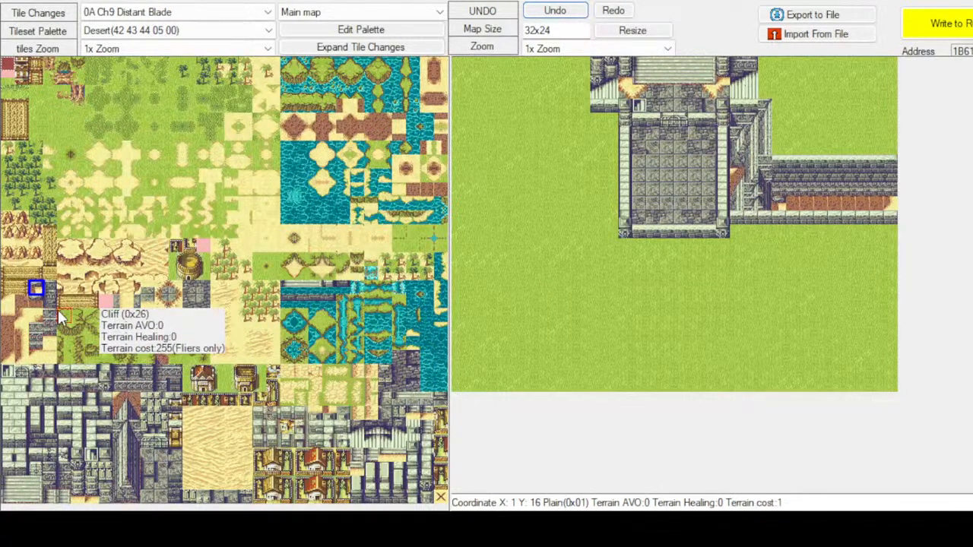
Replace the brown ground along Y 10 from X 23 to X 26 with grey stone tiles
{"action": "left_click", "coordinate": [52, 288]}
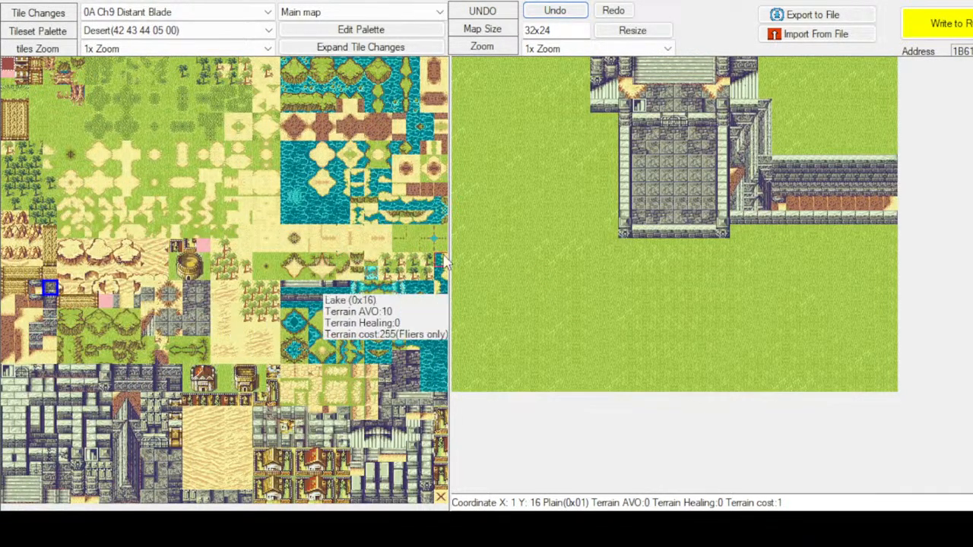
{"action": "left_click", "coordinate": [779, 203]}
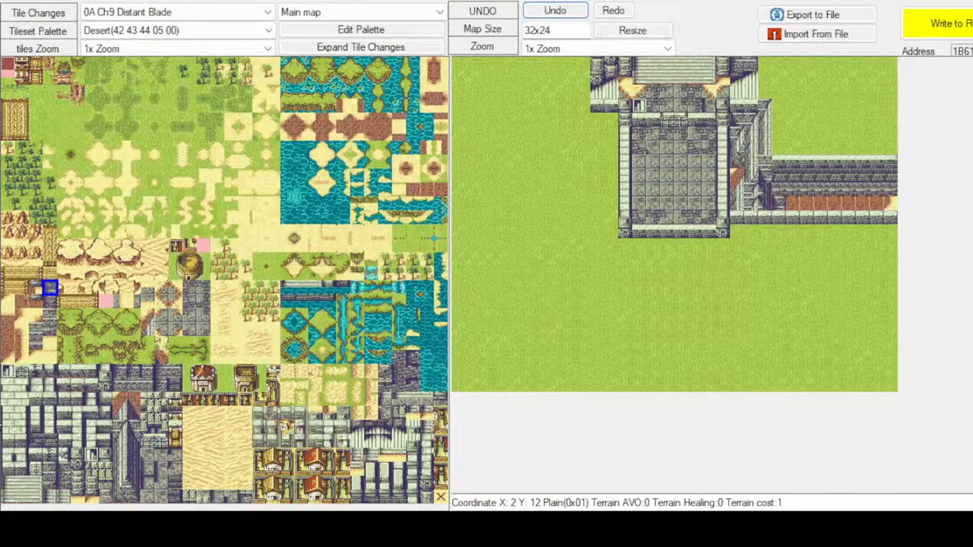
{"action": "left_click", "coordinate": [50, 329]}
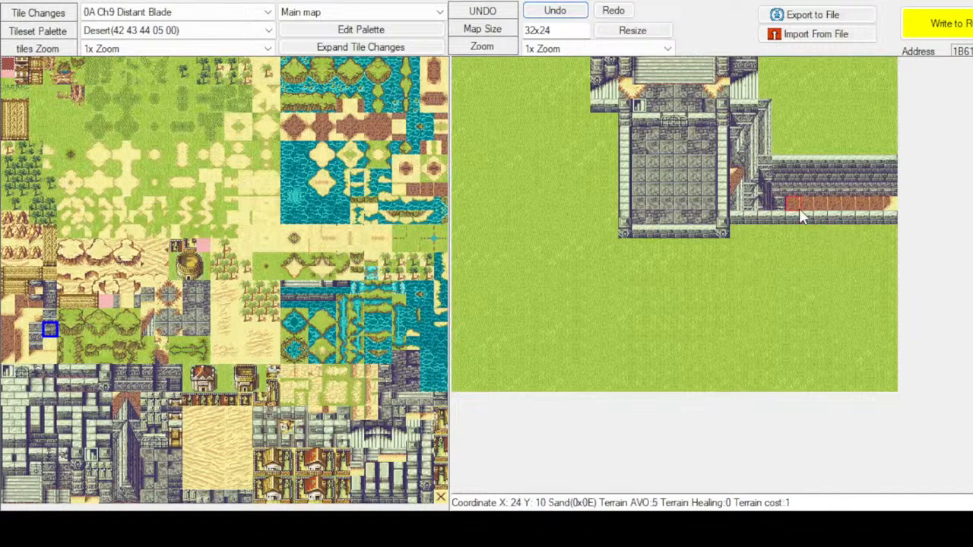
{"action": "left_click_drag", "start_coordinate": [787, 206], "coordinate": [818, 206]}
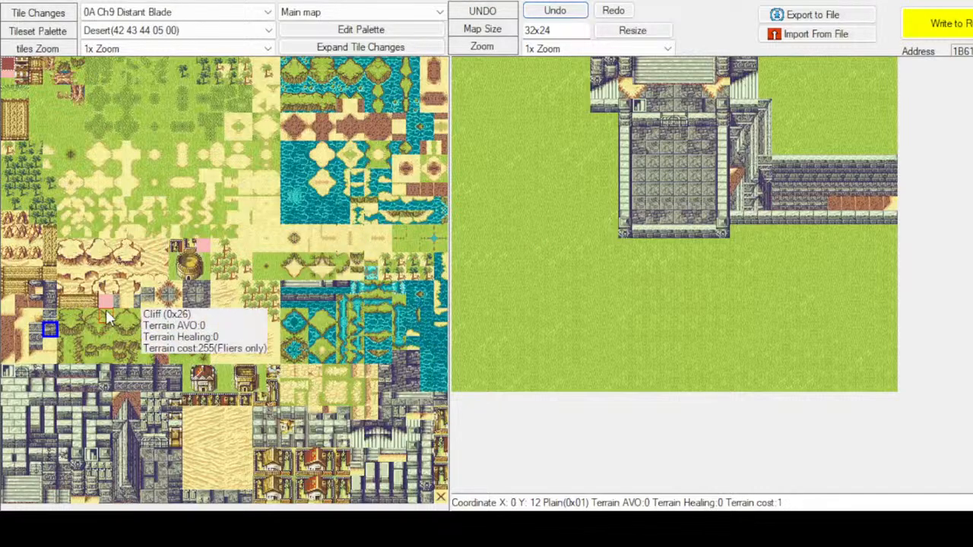
Fill Y 10 with sand tiles from X 23 to X 30 and place a brown-to-sand tile at the map's east edge
{"action": "left_click", "coordinate": [7, 346]}
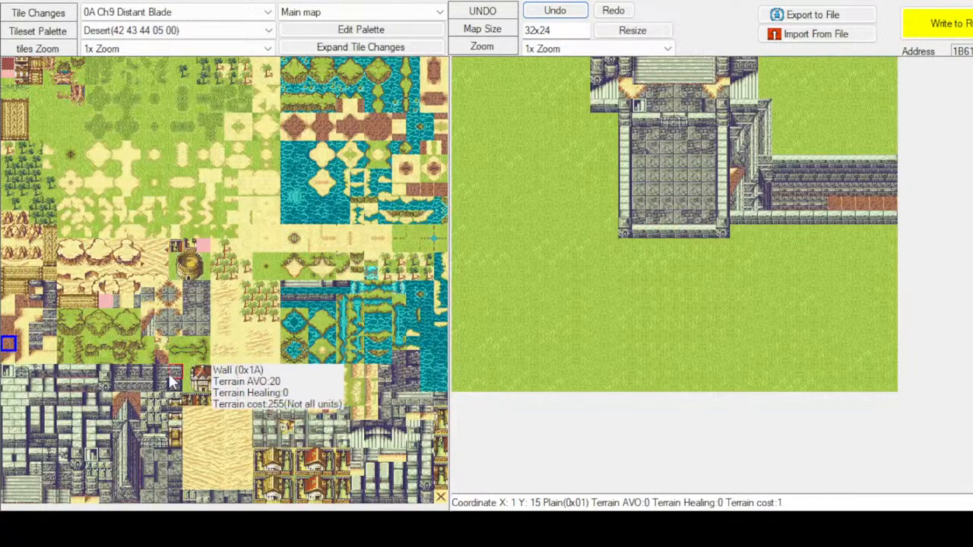
{"action": "left_click_drag", "start_coordinate": [22, 358], "coordinate": [9, 358]}
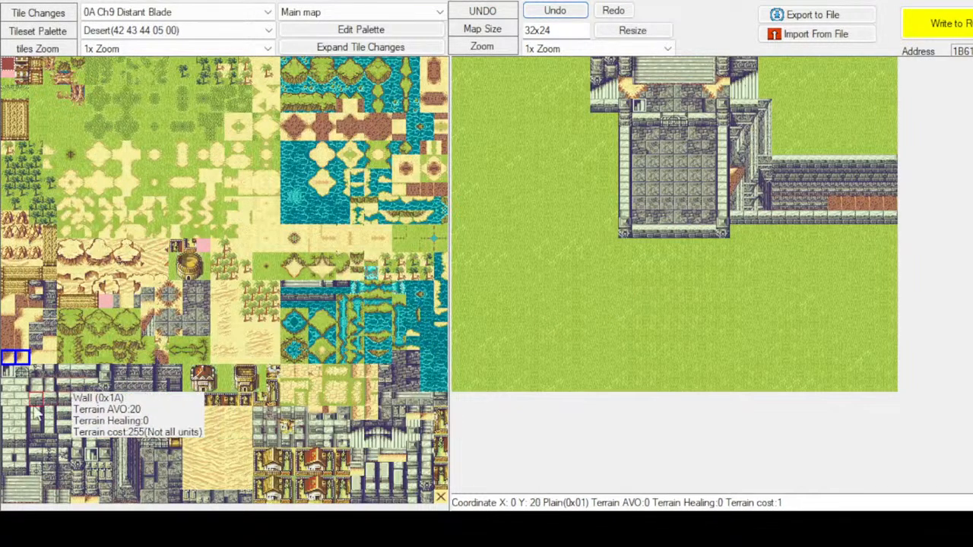
{"action": "left_click", "coordinate": [6, 358]}
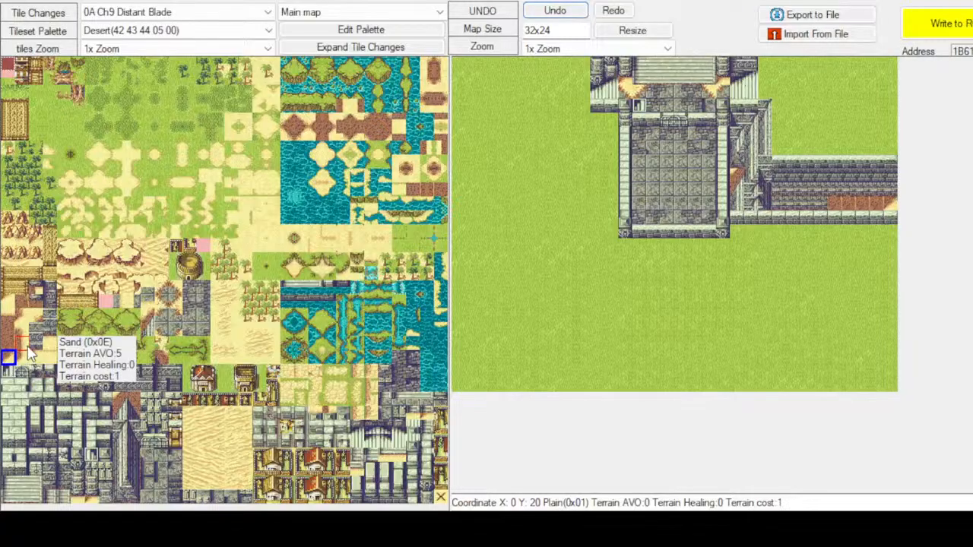
{"action": "left_click", "coordinate": [49, 343]}
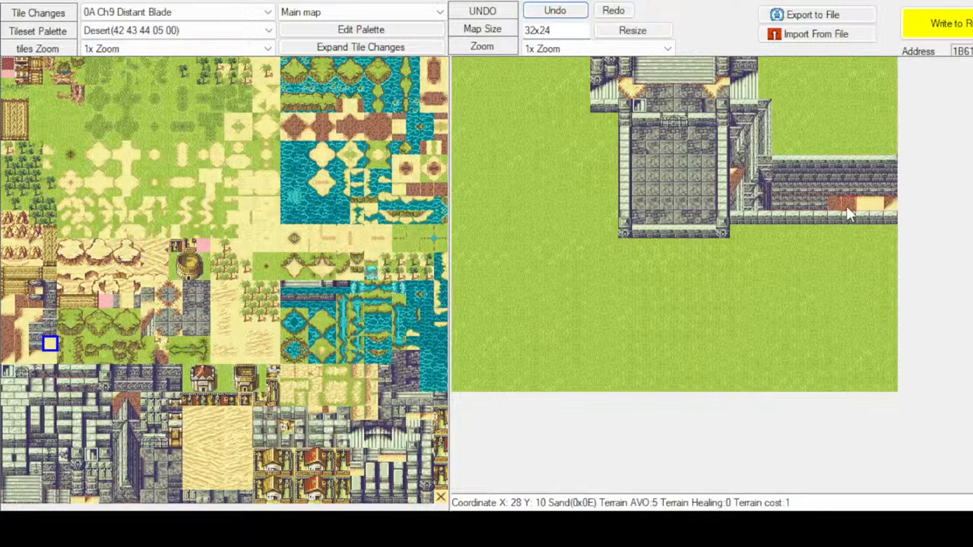
{"action": "left_click_drag", "start_coordinate": [851, 211], "coordinate": [779, 208]}
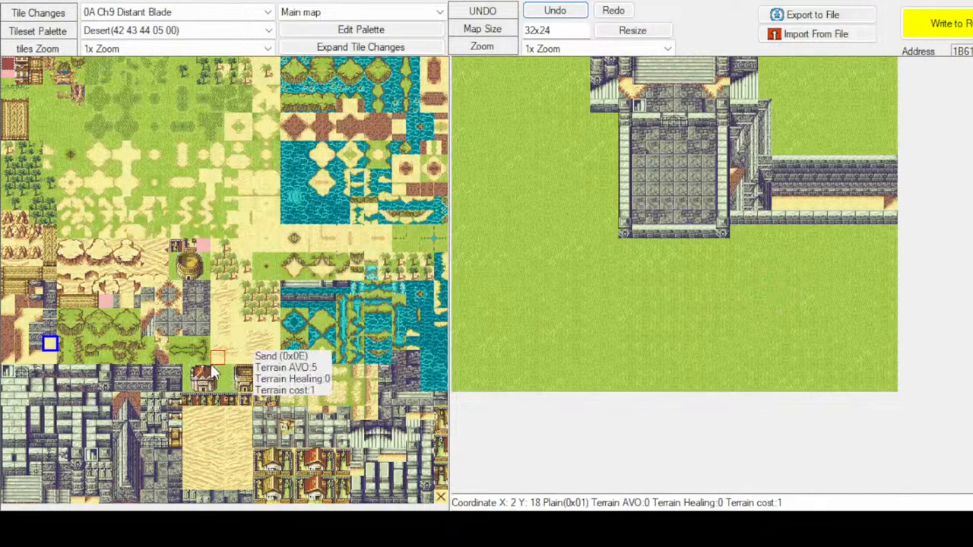
Place brown-edged transition tiles at the west and east ends of the sand strip on Y 10
{"action": "left_click", "coordinate": [36, 305]}
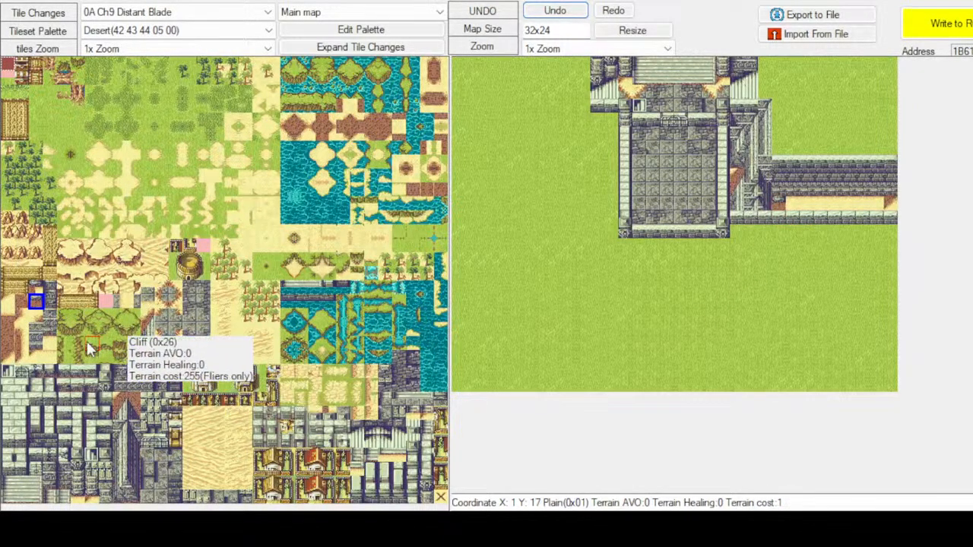
{"action": "left_click", "coordinate": [35, 288]}
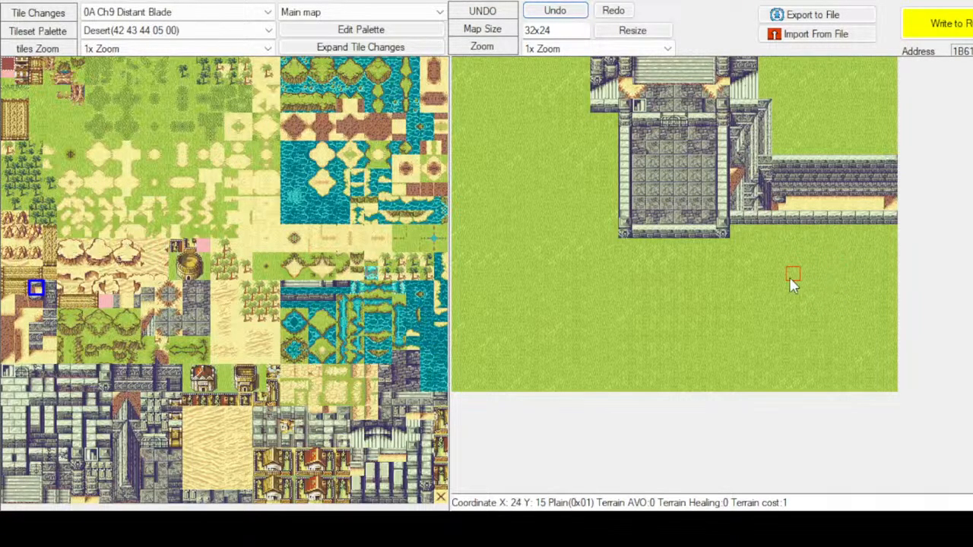
{"action": "left_click", "coordinate": [23, 316]}
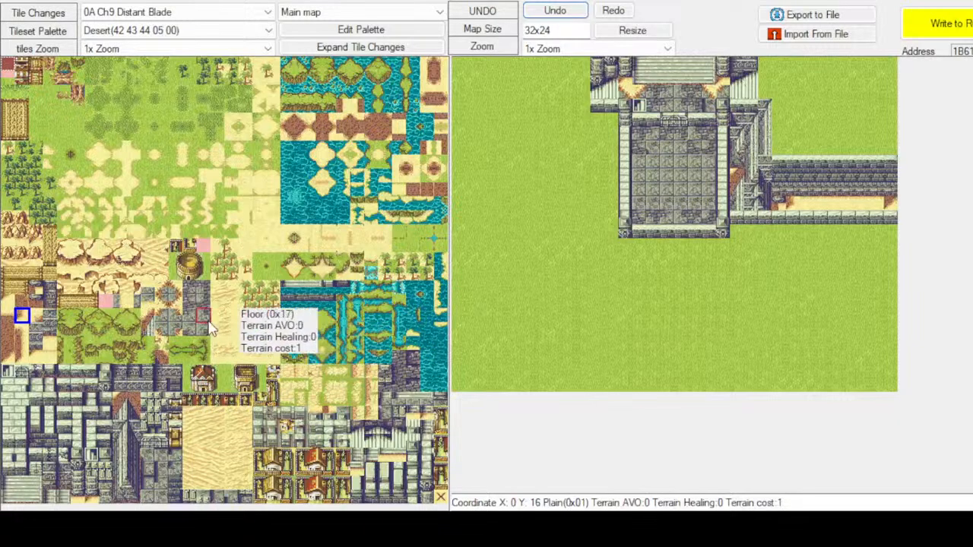
{"action": "left_click", "coordinate": [36, 302]}
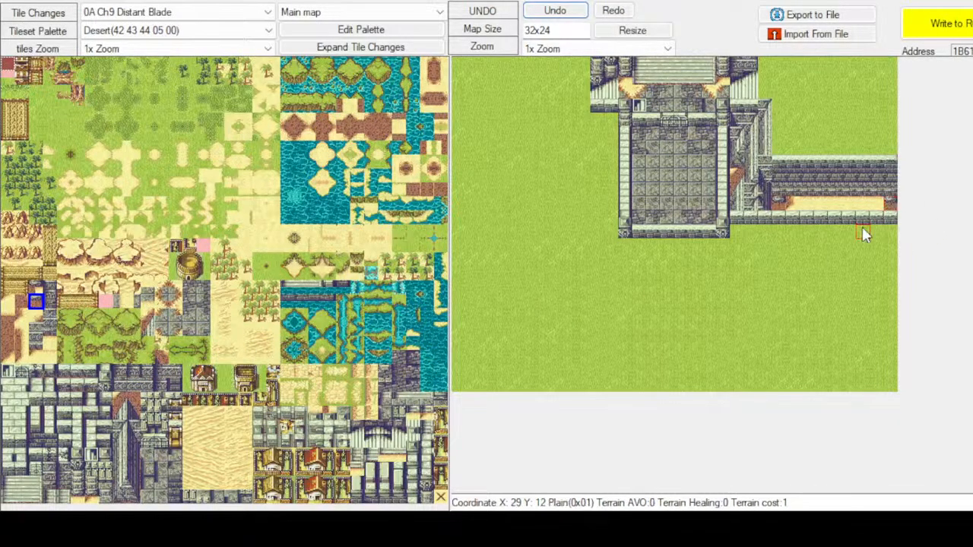
Break up the sand strip on Y 10 with brown-edged ground tiles between X 24 and X 30
{"action": "left_click", "coordinate": [35, 316]}
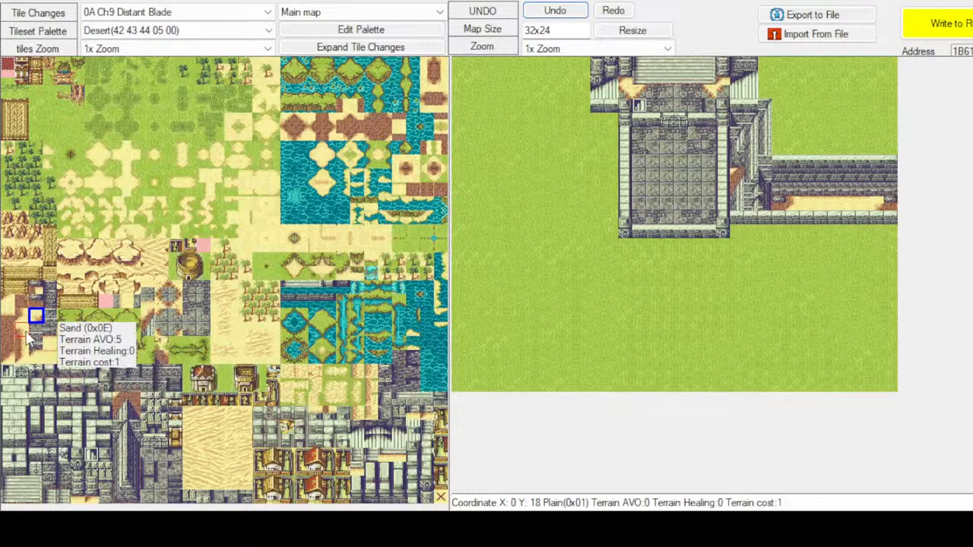
{"action": "left_click", "coordinate": [9, 318]}
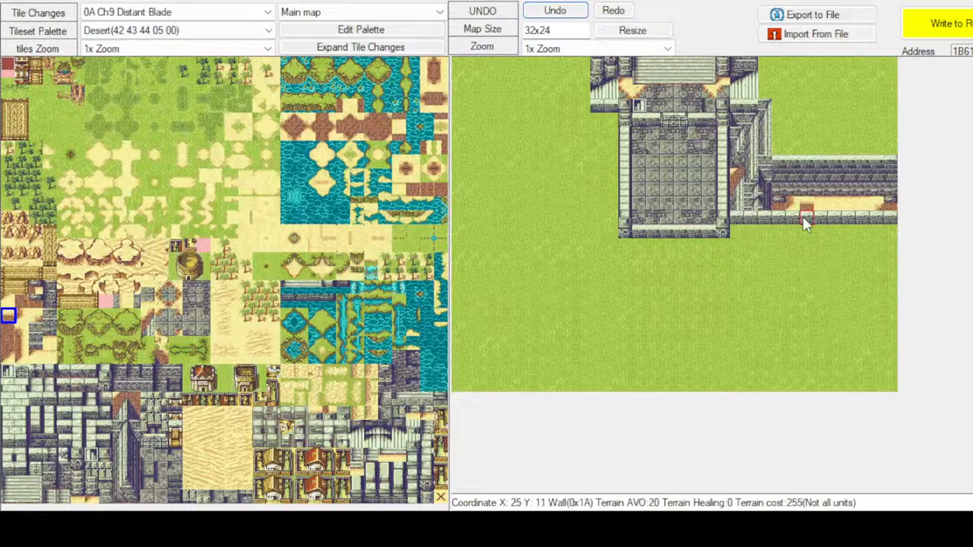
{"action": "left_click", "coordinate": [7, 329]}
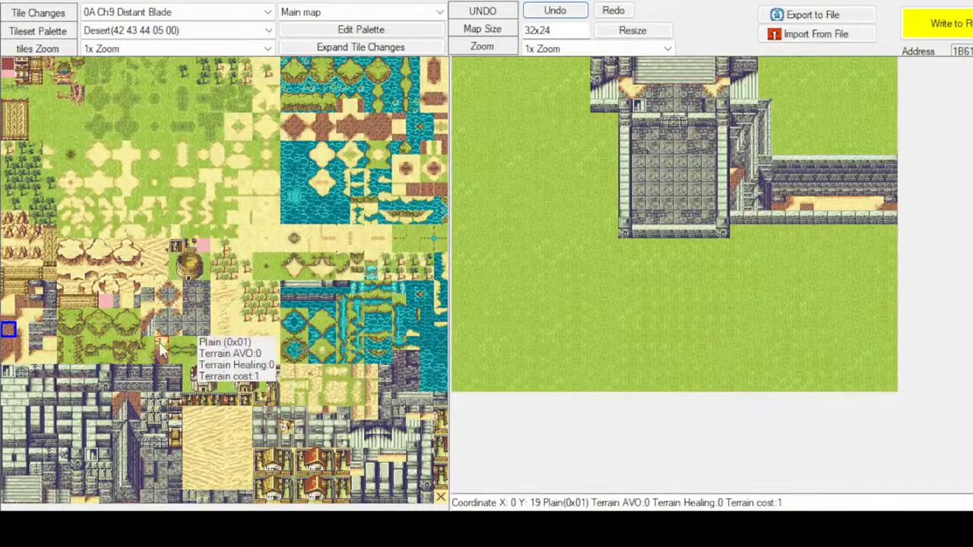
{"action": "left_click", "coordinate": [21, 329]}
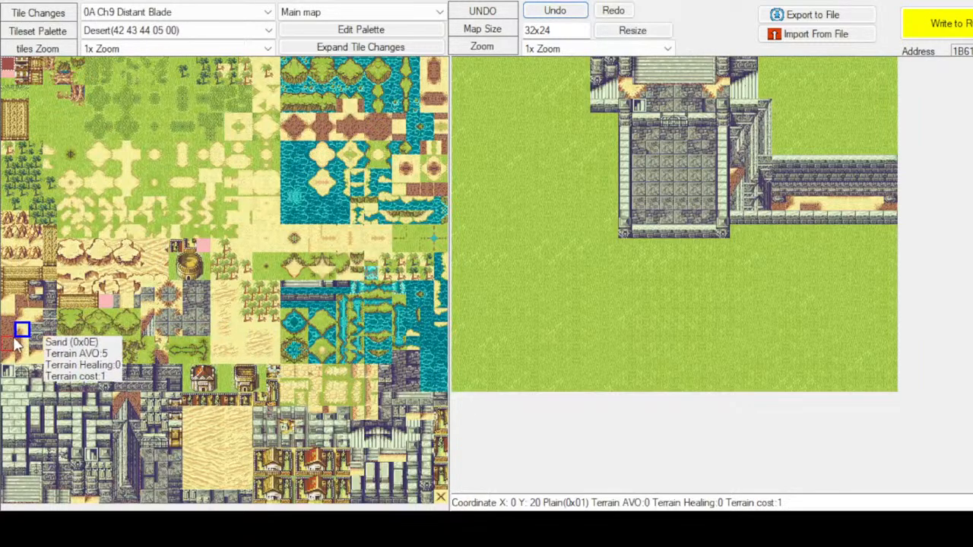
{"action": "left_click", "coordinate": [38, 303]}
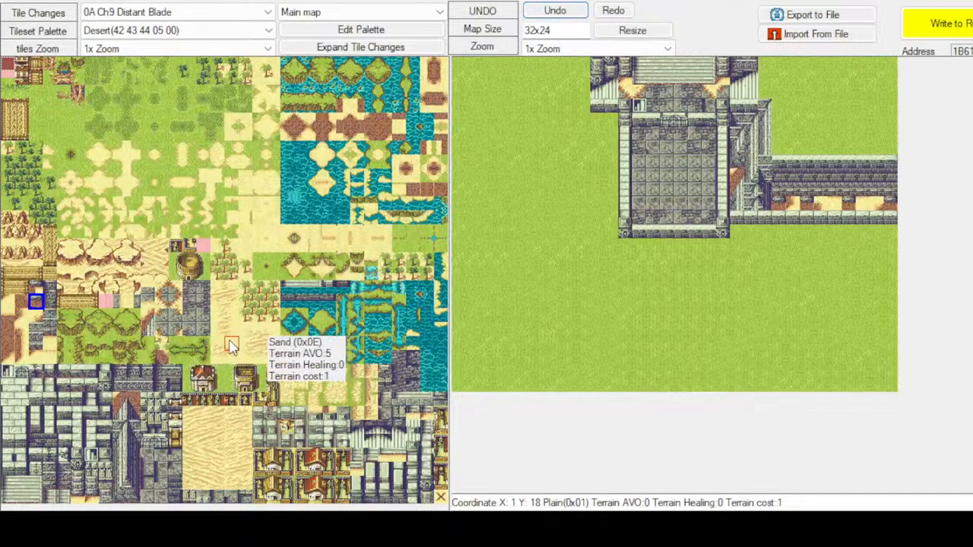
{"action": "left_click", "coordinate": [36, 289]}
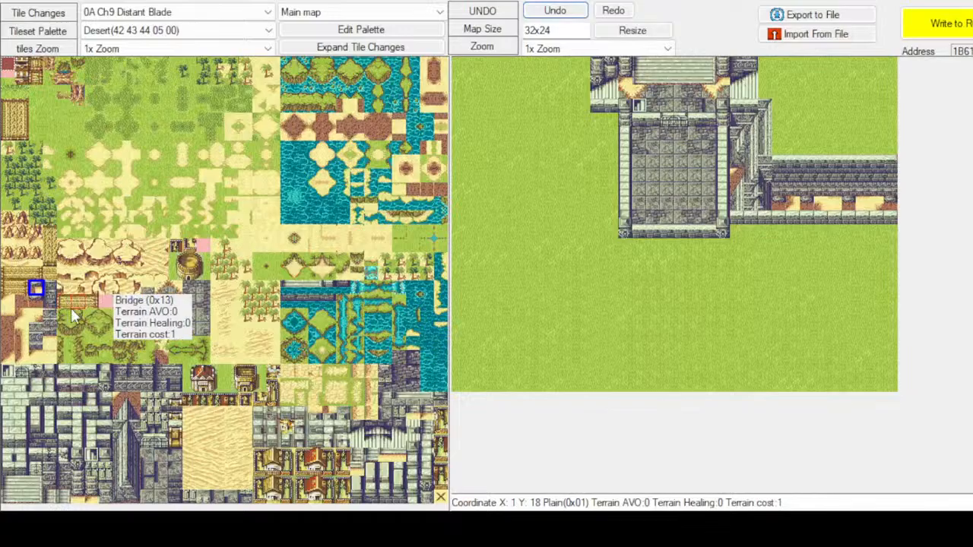
{"action": "left_click", "coordinate": [22, 344]}
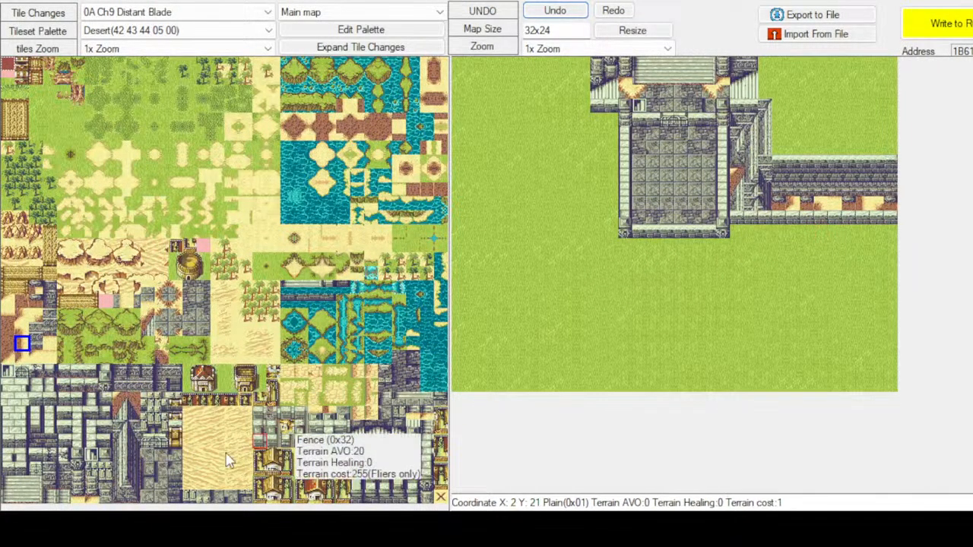
{"action": "left_click", "coordinate": [36, 317]}
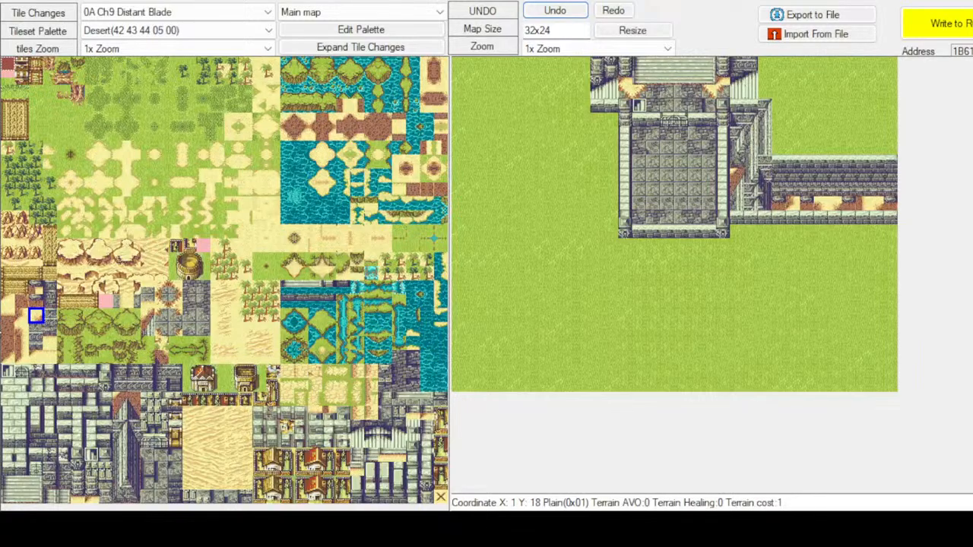
{"action": "left_click", "coordinate": [22, 316]}
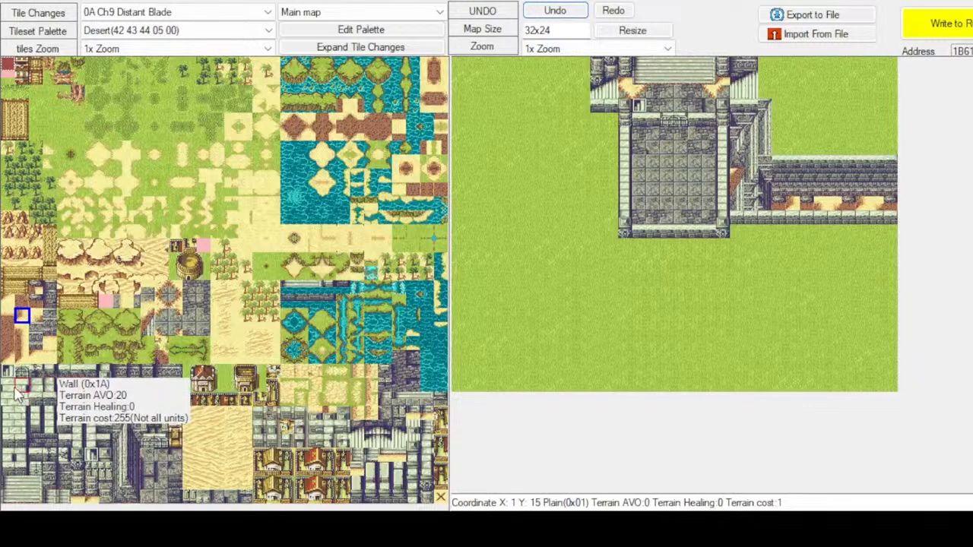
{"action": "left_click", "coordinate": [7, 430]}
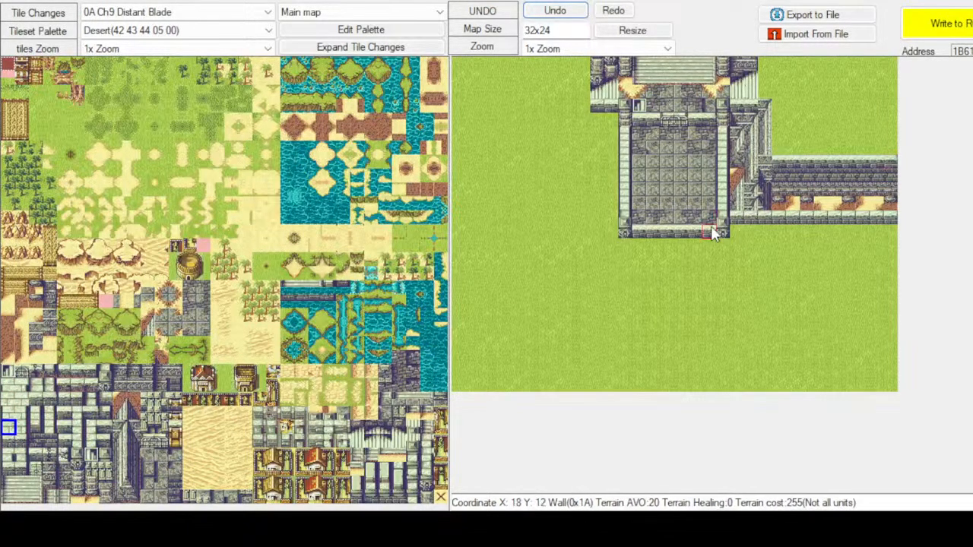
{"action": "left_click", "coordinate": [8, 442]}
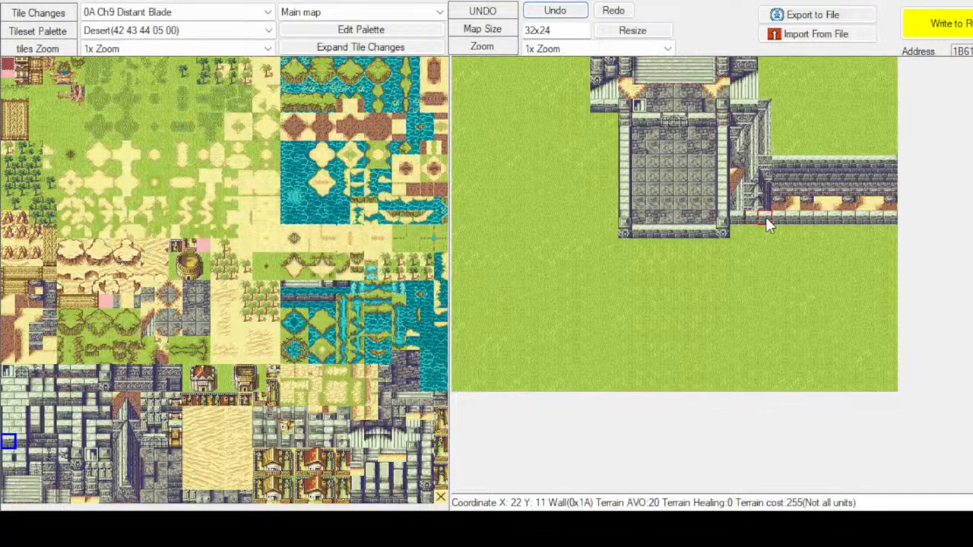
{"action": "left_click", "coordinate": [555, 12]}
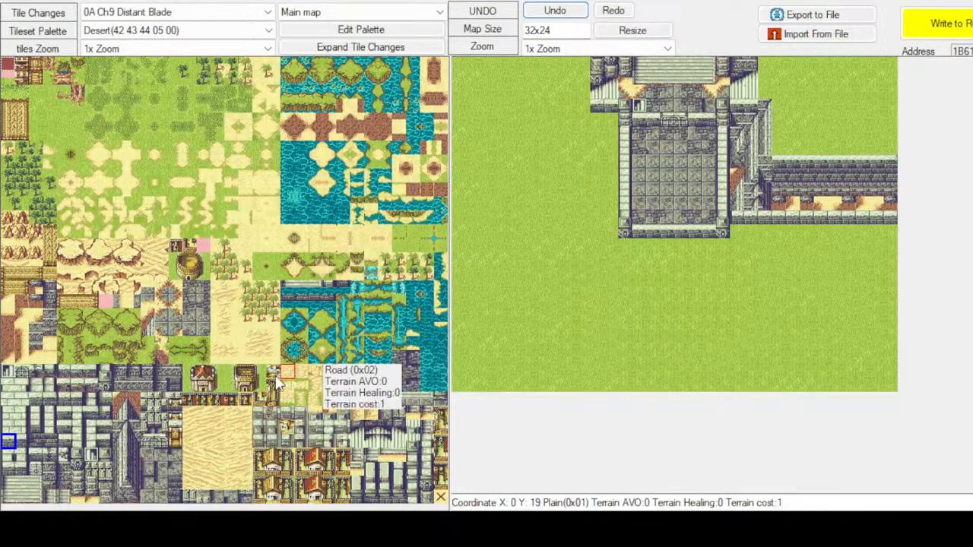
Place a column of dark wall side tiles at X 23 from Y 3 to Y 6, and undo the last tile placement
{"action": "left_click", "coordinate": [131, 448]}
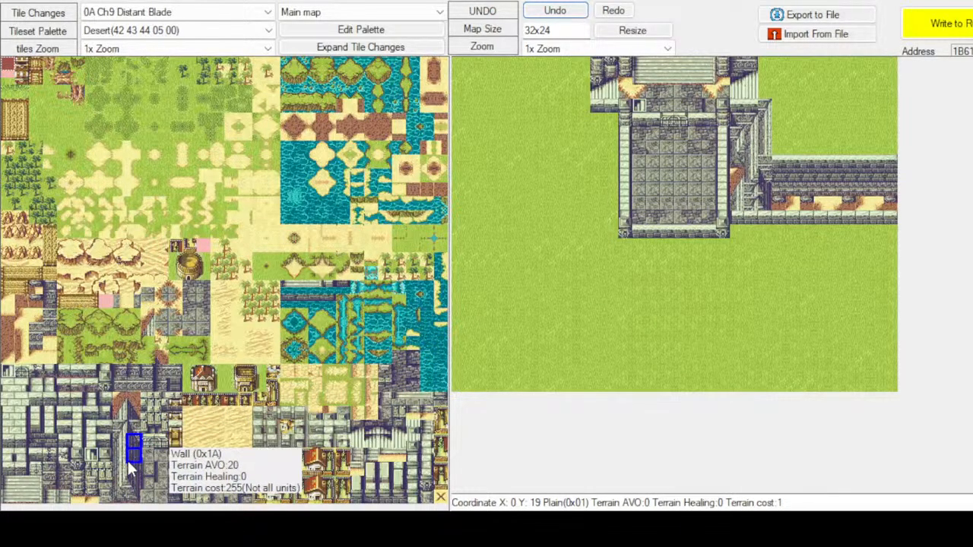
{"action": "left_click", "coordinate": [785, 112]}
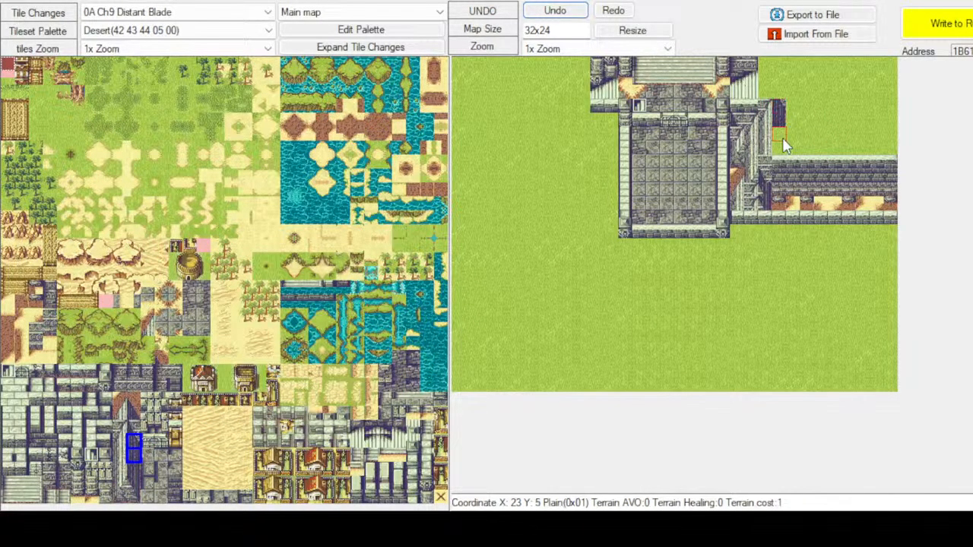
{"action": "left_click", "coordinate": [785, 139]}
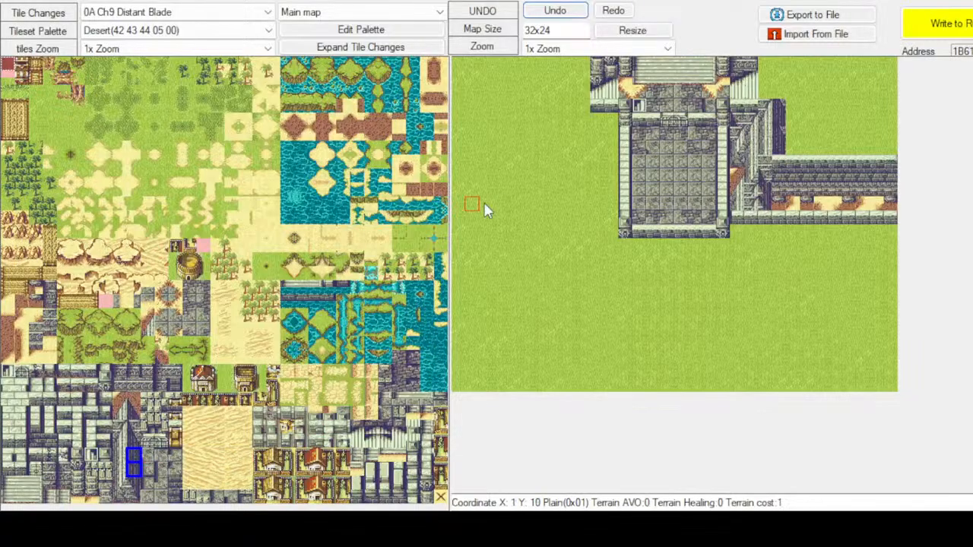
{"action": "left_click", "coordinate": [780, 114]}
{"action": "left_click", "coordinate": [575, 14]}
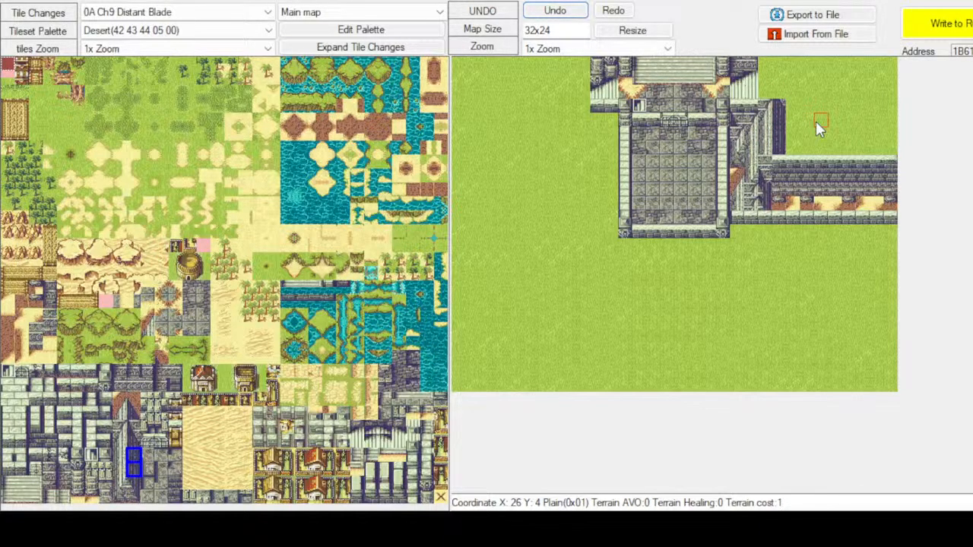
{"action": "left_click", "coordinate": [132, 498]}
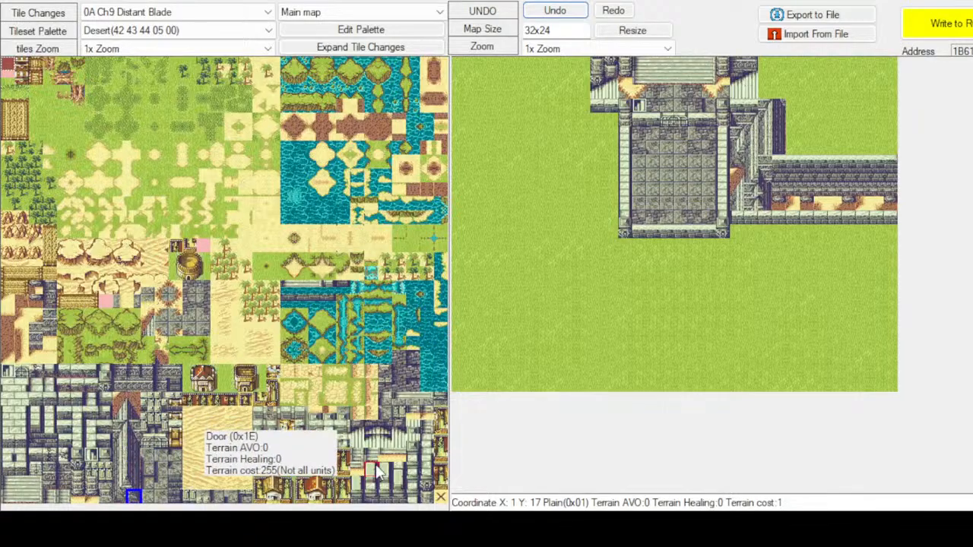
{"action": "left_click", "coordinate": [798, 152]}
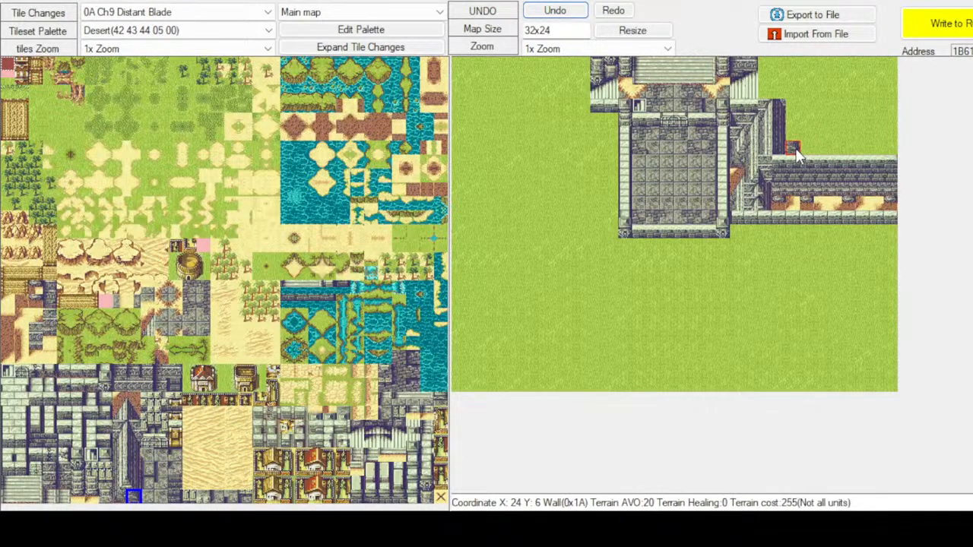
{"action": "left_click", "coordinate": [559, 15]}
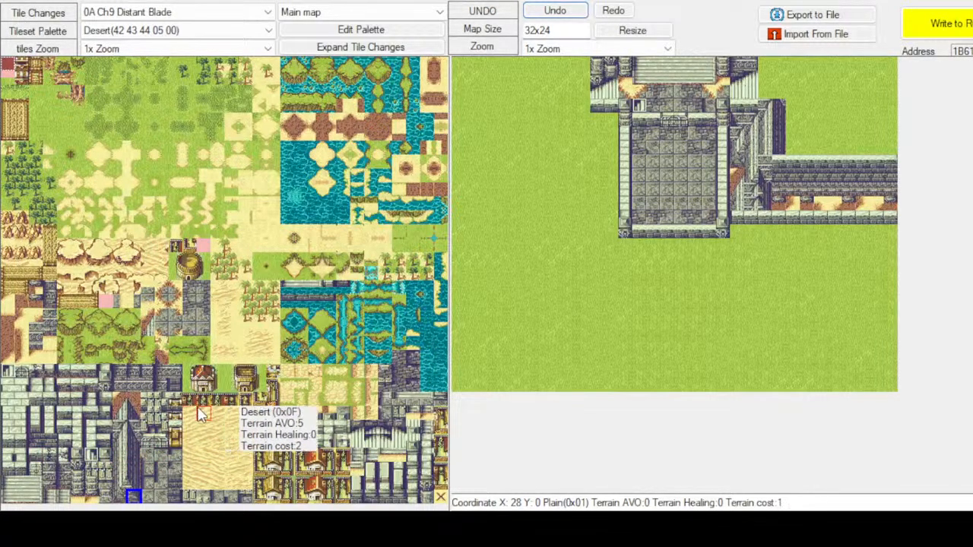
Place a stone wall tile at X 22, Y 0, beside the castle's upper wall
{"action": "left_click", "coordinate": [371, 441]}
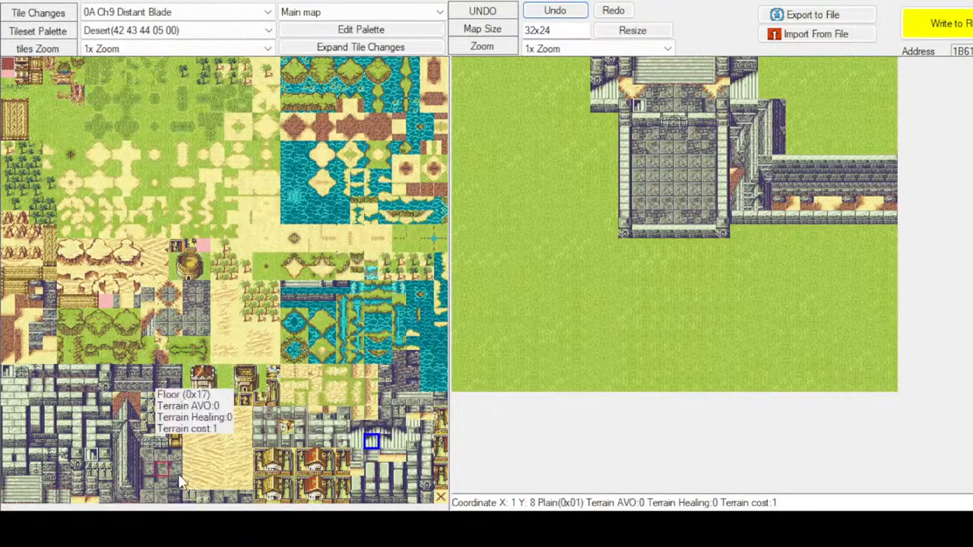
{"action": "left_click", "coordinate": [358, 430]}
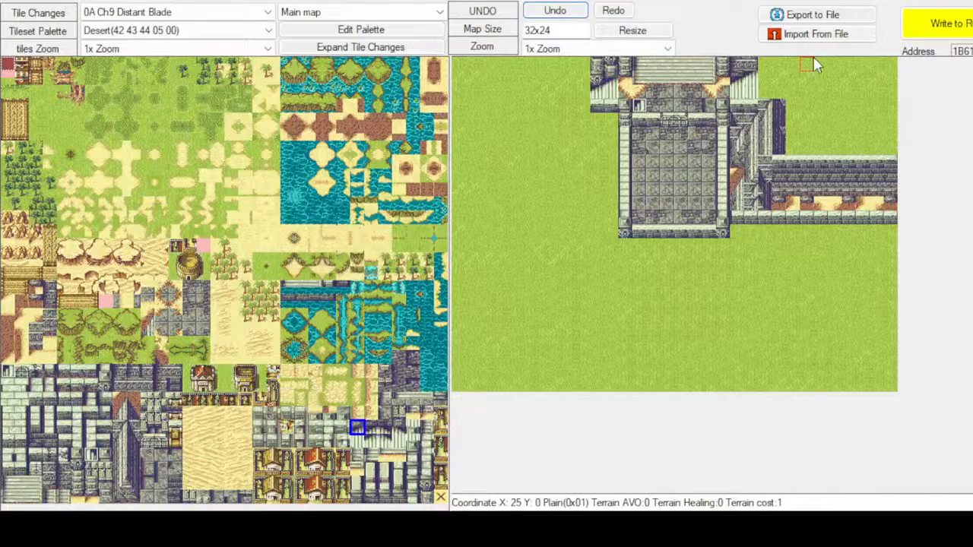
{"action": "left_click", "coordinate": [764, 67]}
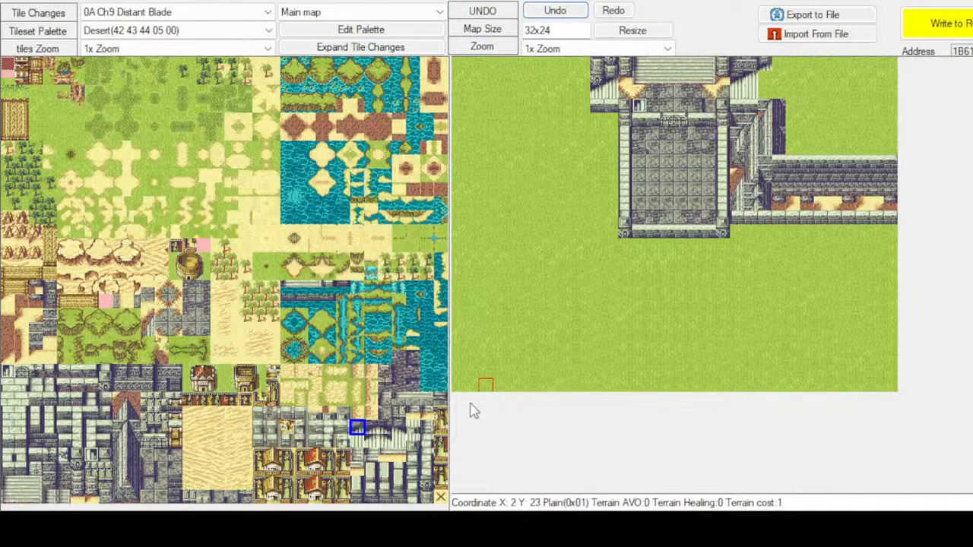
{"action": "left_click", "coordinate": [357, 441]}
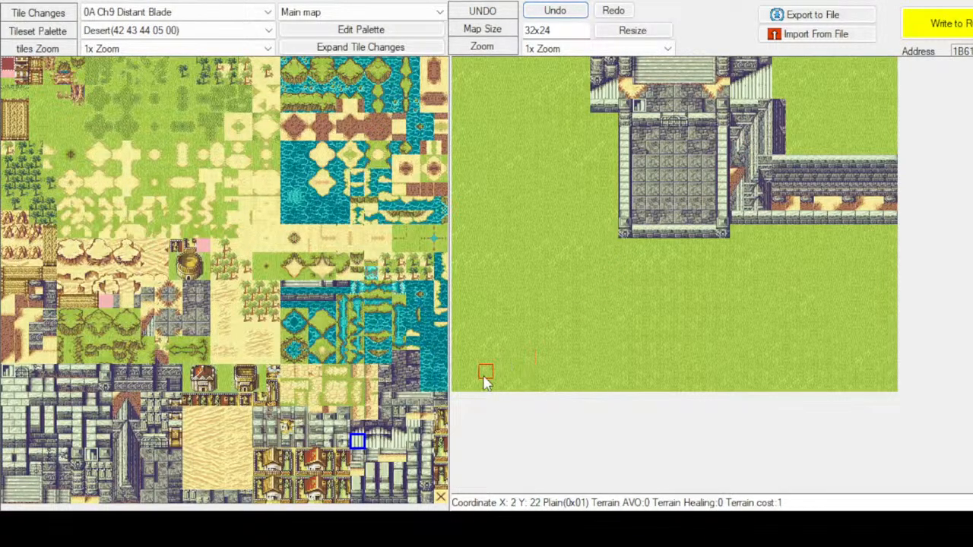
{"action": "left_click", "coordinate": [415, 446]}
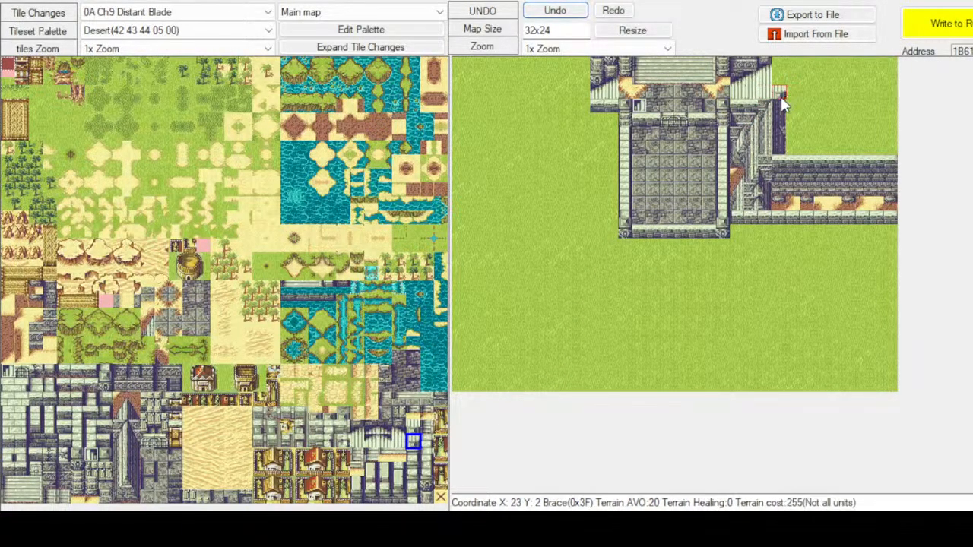
{"action": "left_click", "coordinate": [567, 13]}
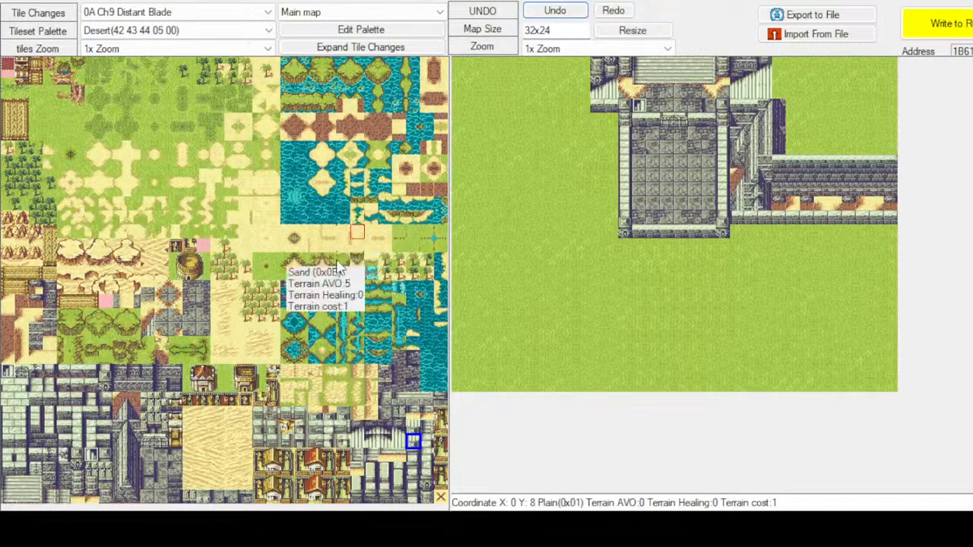
{"action": "left_click", "coordinate": [131, 480]}
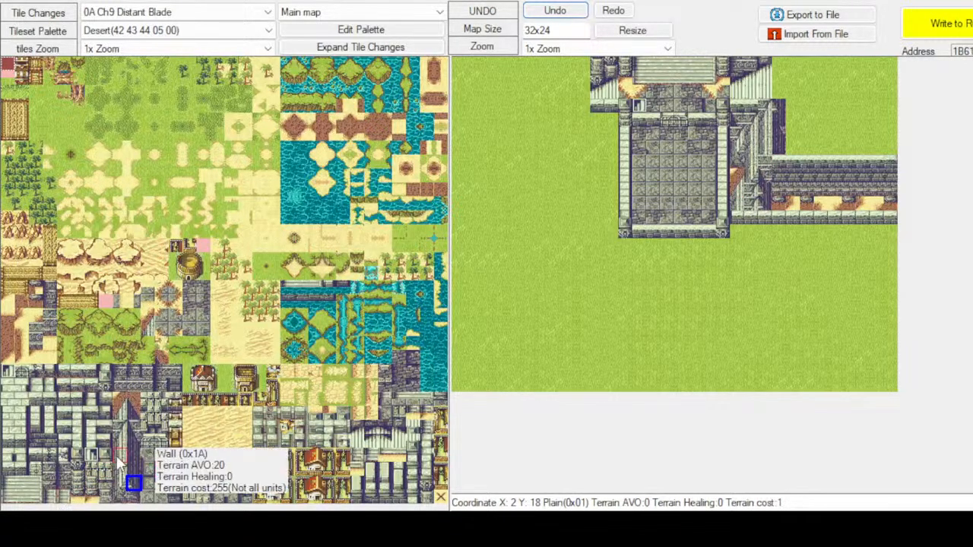
{"action": "left_click_drag", "start_coordinate": [130, 458], "coordinate": [133, 471]}
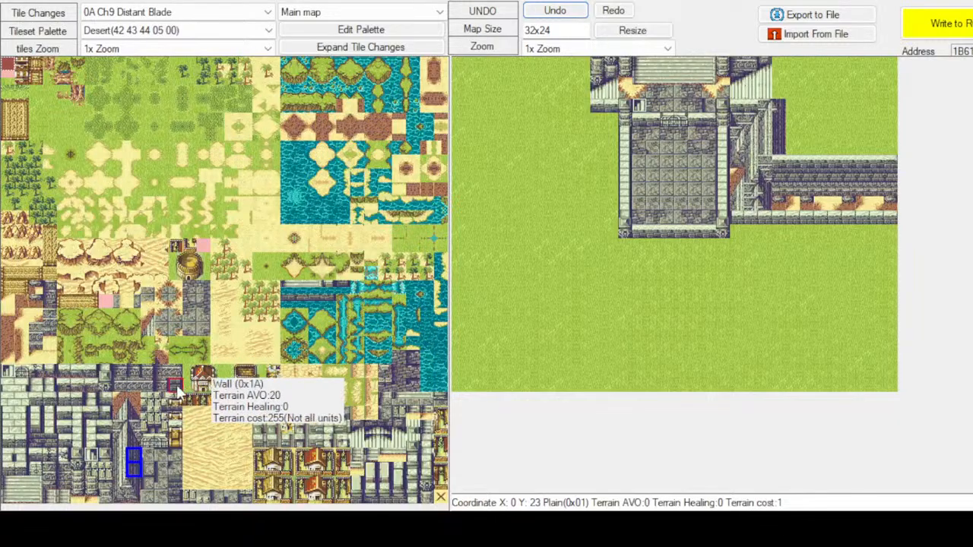
{"action": "left_click", "coordinate": [65, 372]}
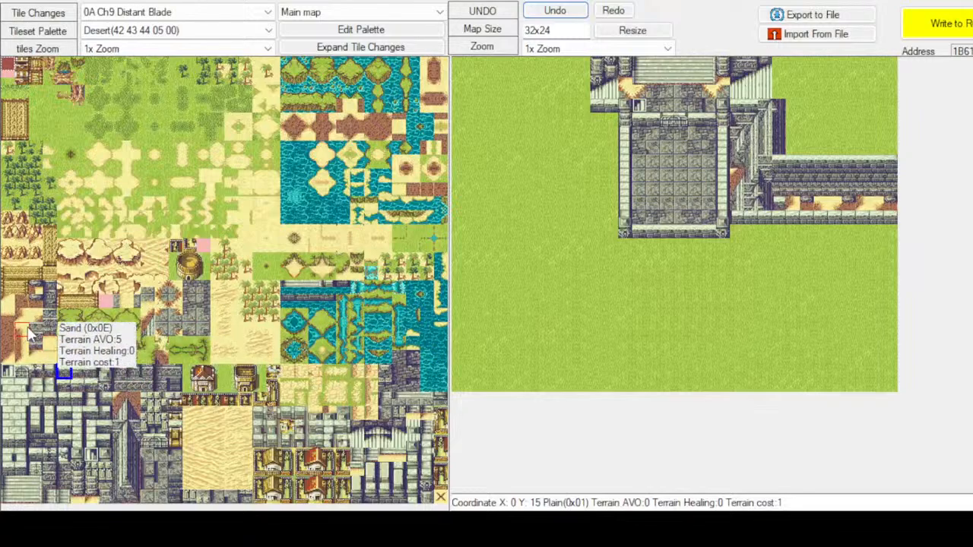
Replace the broken-up sand strip on Y 10 with brown ground tiles from X 24 to X 31, undoing the extra tile placement
{"action": "left_click", "coordinate": [37, 303]}
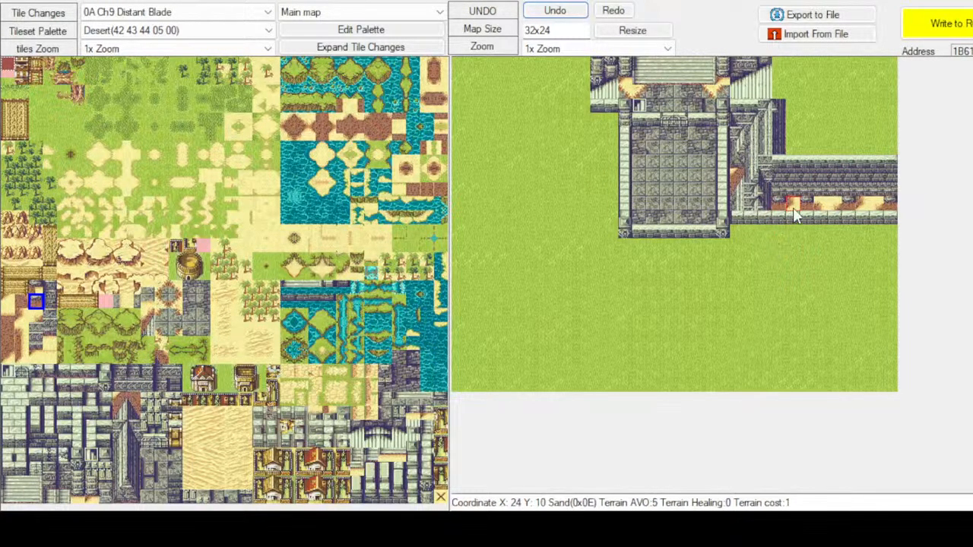
{"action": "left_click_drag", "start_coordinate": [798, 207], "coordinate": [893, 208]}
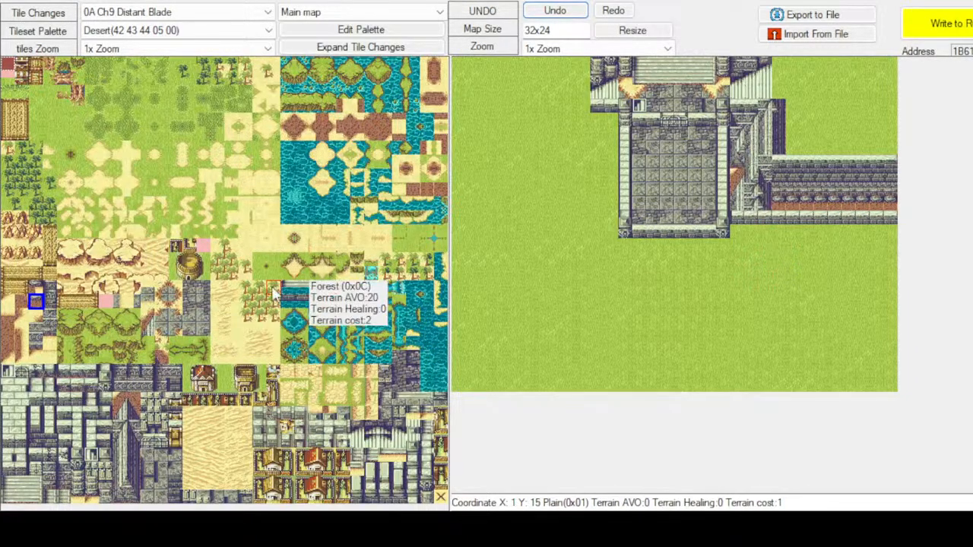
{"action": "left_click", "coordinate": [35, 291]}
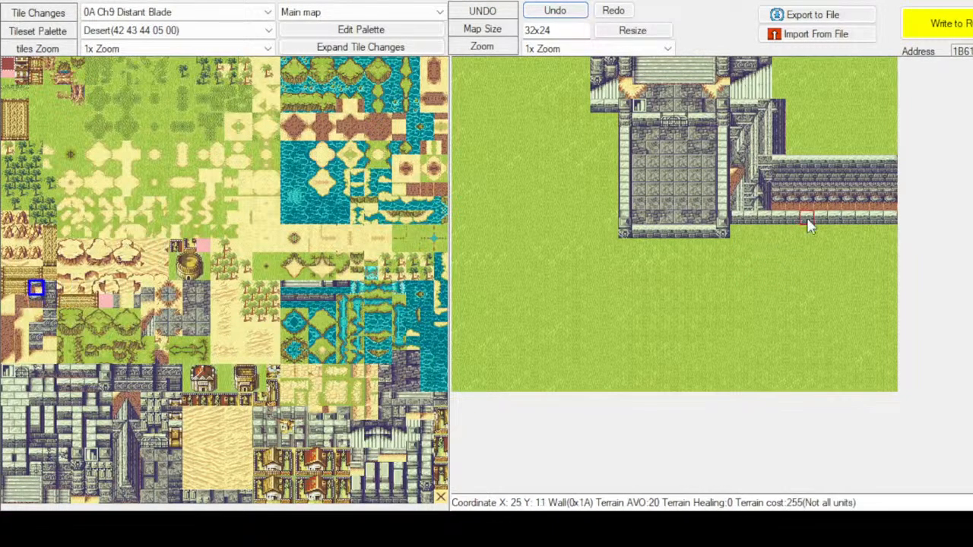
{"action": "left_click", "coordinate": [561, 15]}
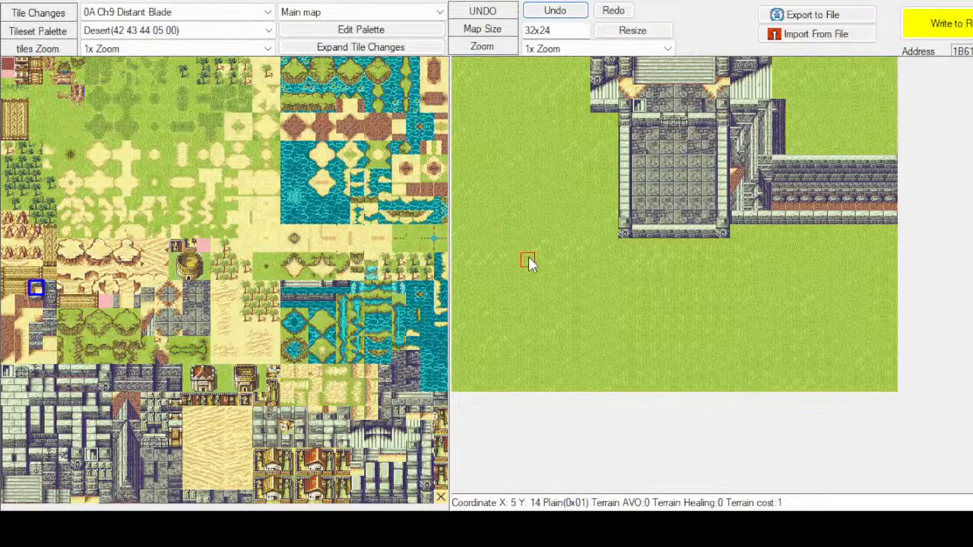
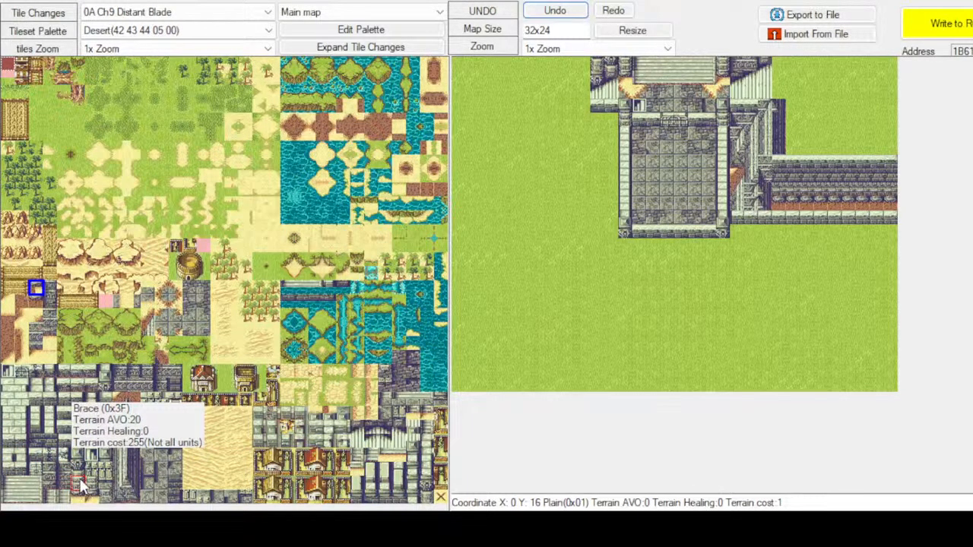
Place a stone wall tile at X 23, Y 0, with brown-and-sand ground tiles beneath it at Y 1 and Y 2
{"action": "left_click", "coordinate": [36, 455]}
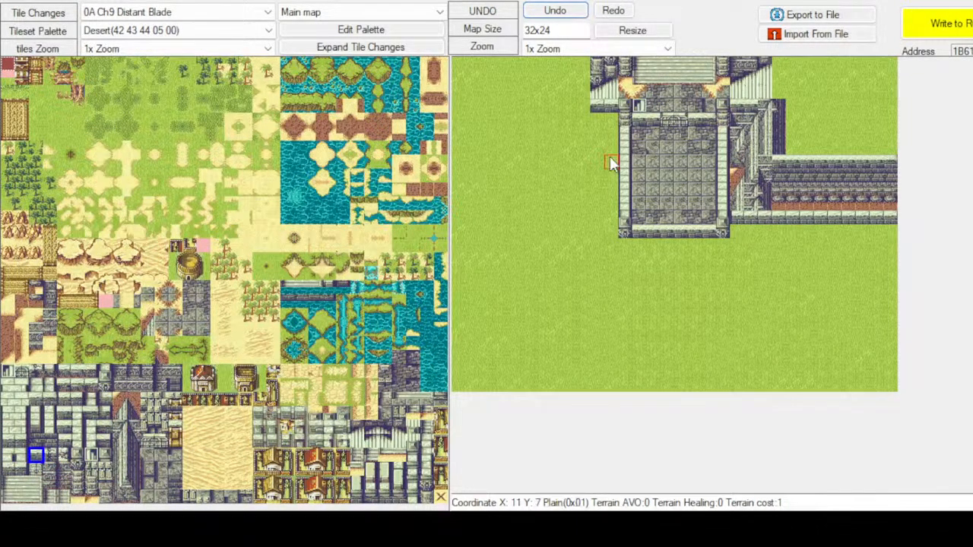
{"action": "left_click", "coordinate": [777, 74]}
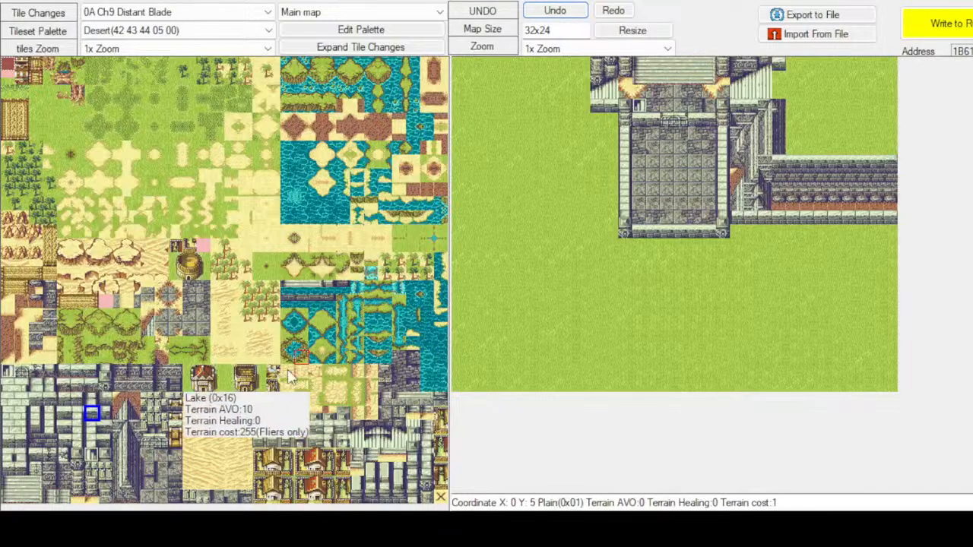
{"action": "left_click", "coordinate": [64, 371]}
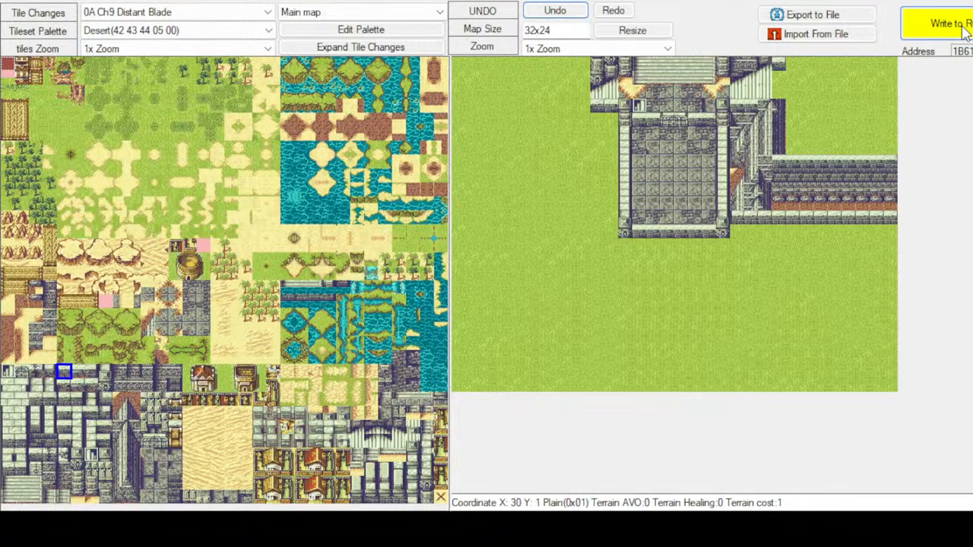
{"action": "left_click", "coordinate": [791, 68]}
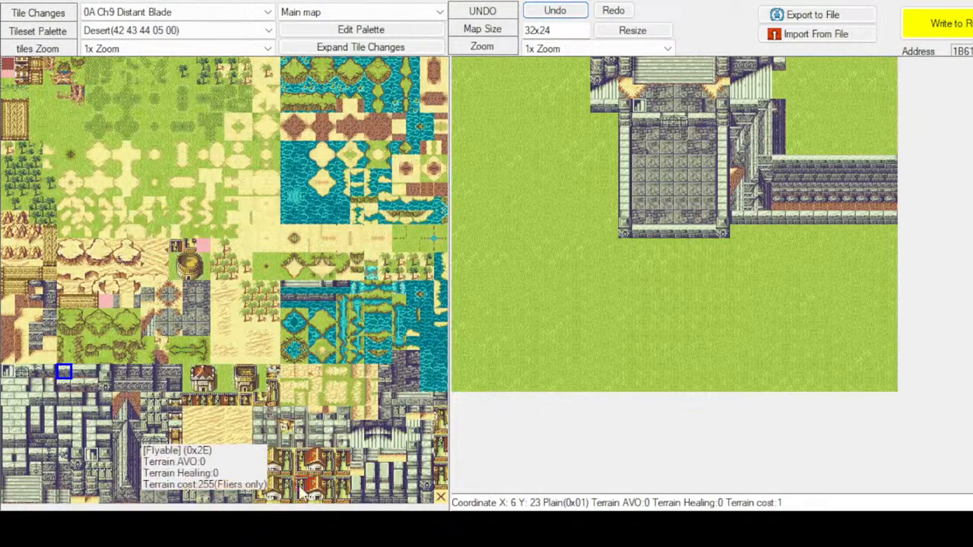
{"action": "left_click", "coordinate": [118, 409]}
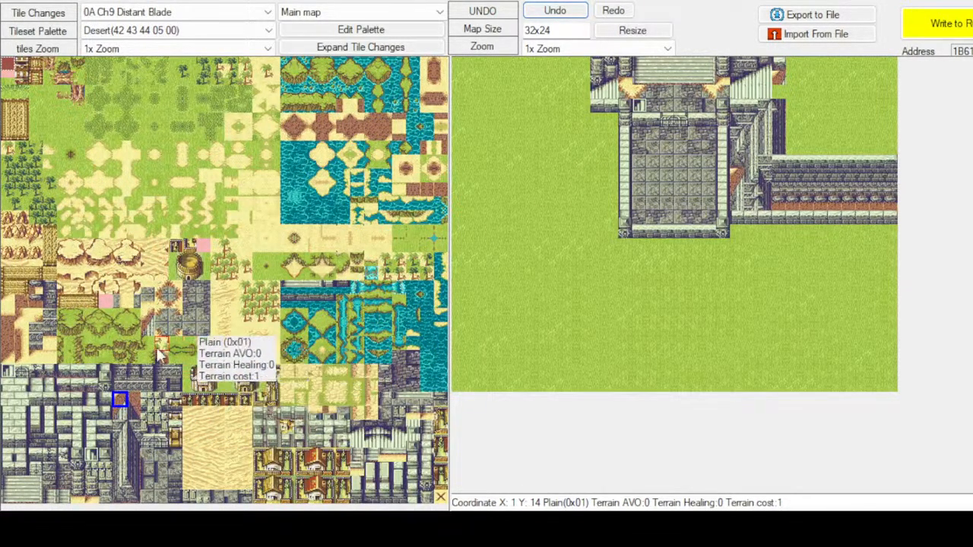
{"action": "left_click", "coordinate": [11, 359]}
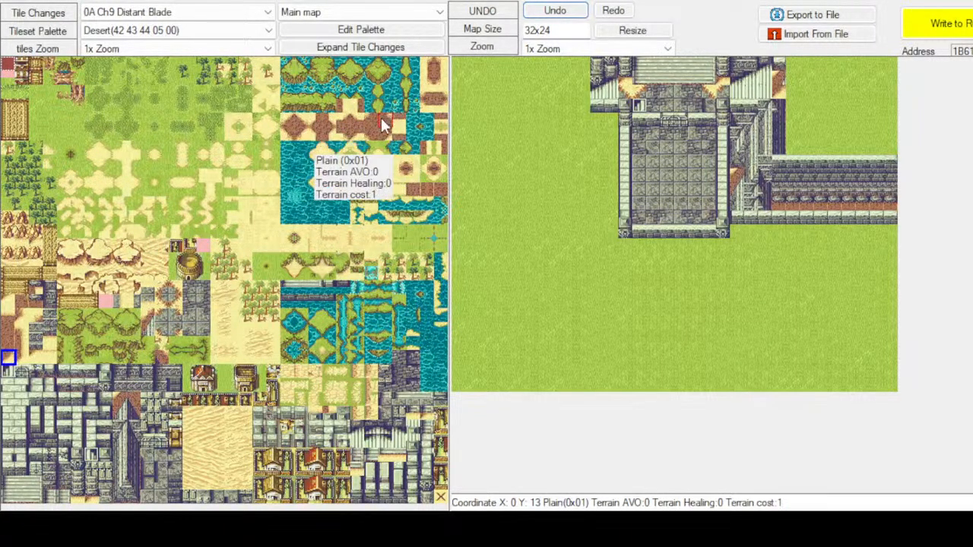
Extend the brown ground patch to X 24 on Y 1 and Y 2 with sand-edged brown tiles
{"action": "left_click", "coordinate": [342, 122]}
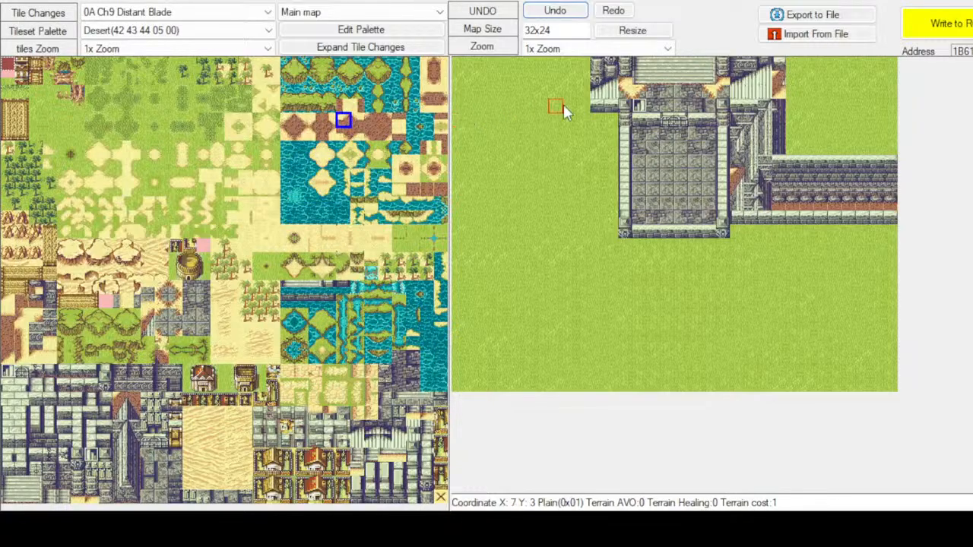
{"action": "left_click", "coordinate": [571, 11]}
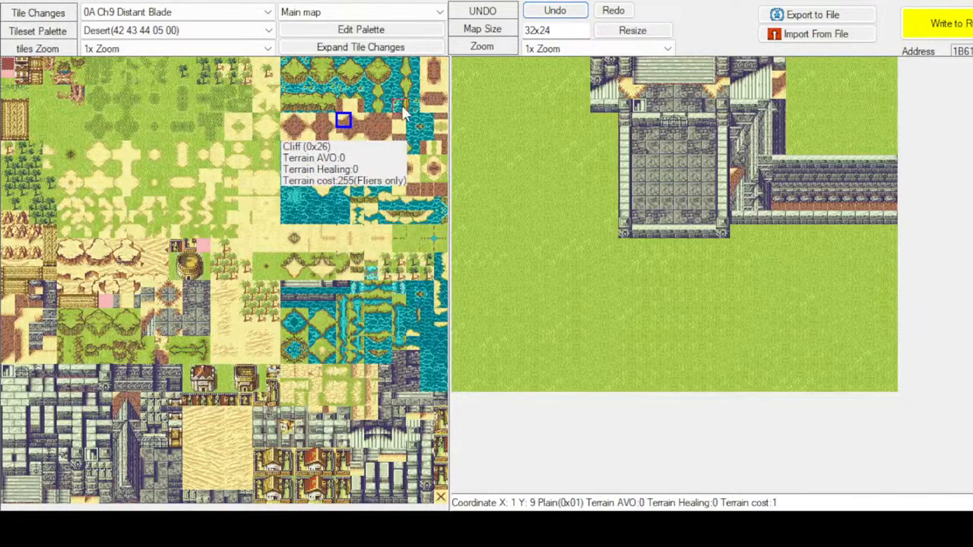
{"action": "left_click", "coordinate": [301, 122]}
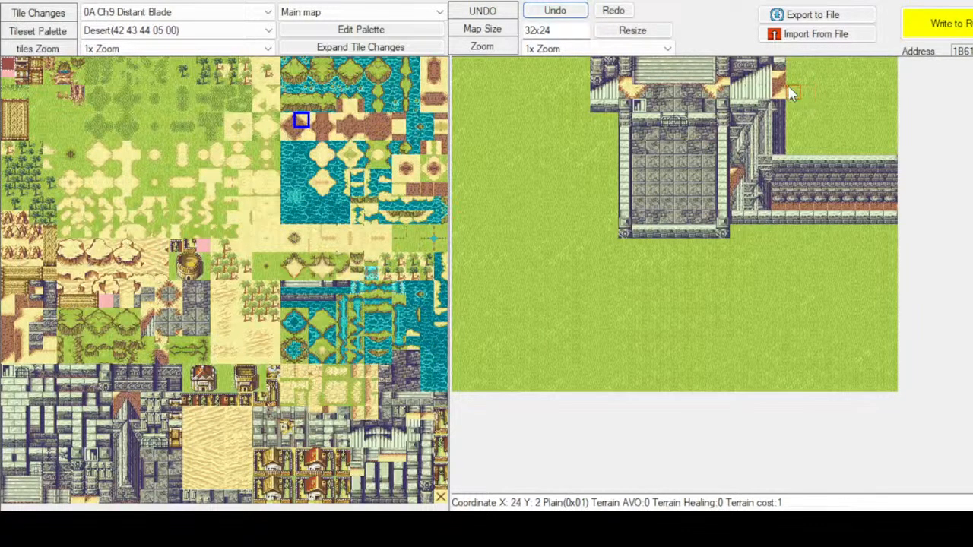
{"action": "left_click", "coordinate": [407, 174]}
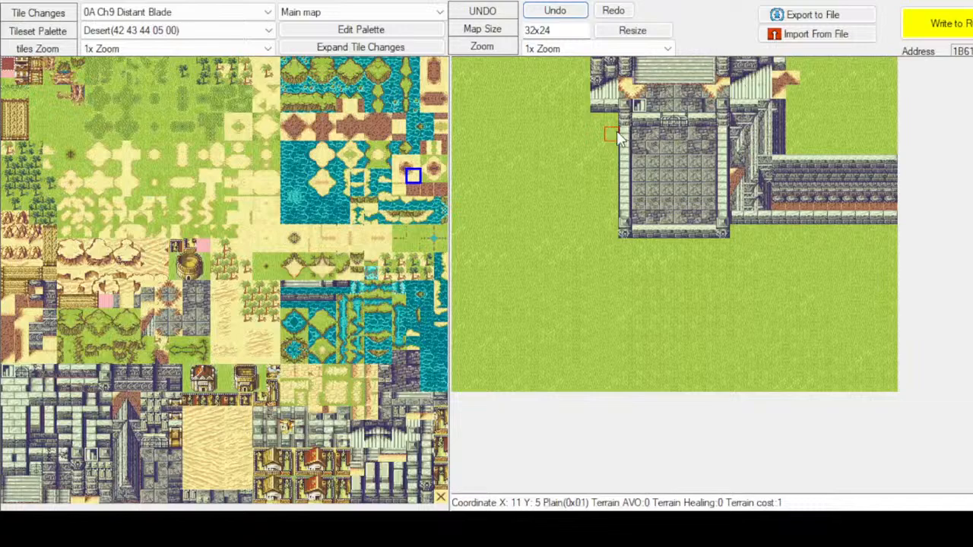
{"action": "left_click", "coordinate": [797, 90]}
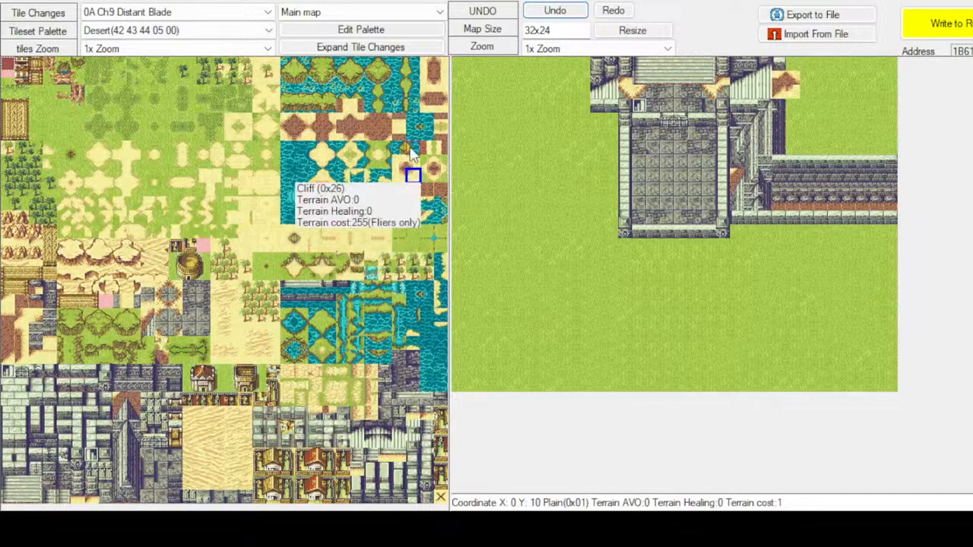
Close the brown patch with sand-edged tiles at X 25 on Y 1 and Y 2, and fill X 24 and X 25 on Y 0 with sand
{"action": "left_click", "coordinate": [440, 120]}
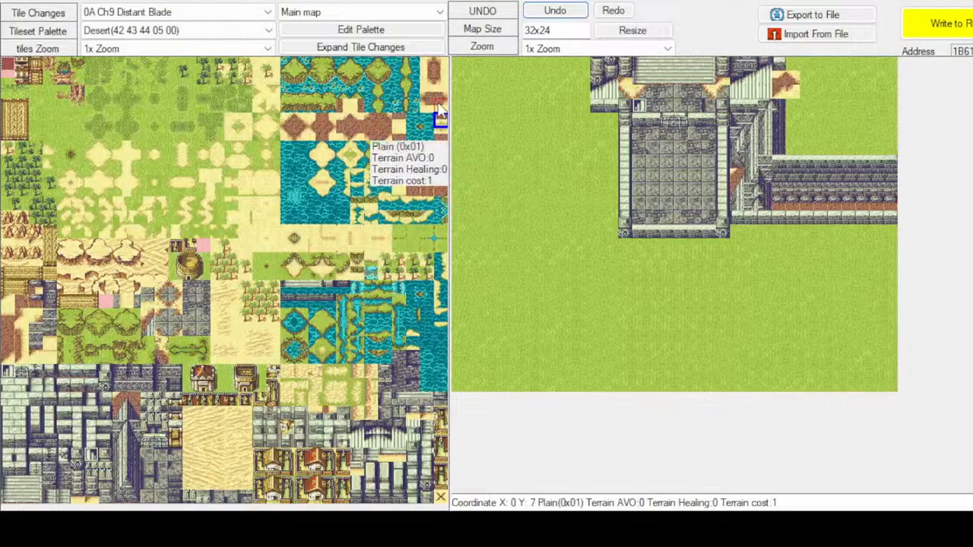
{"action": "left_click", "coordinate": [342, 111]}
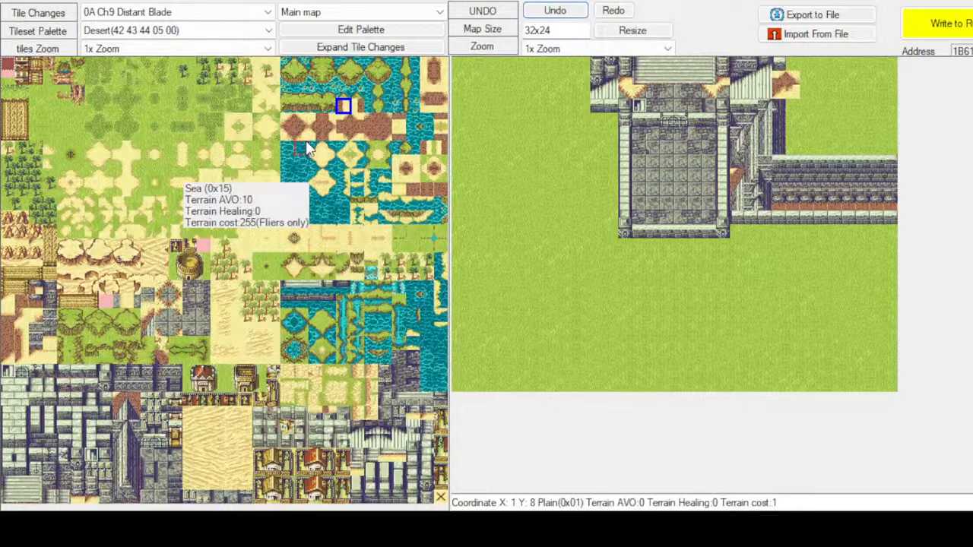
{"action": "left_click", "coordinate": [302, 136]}
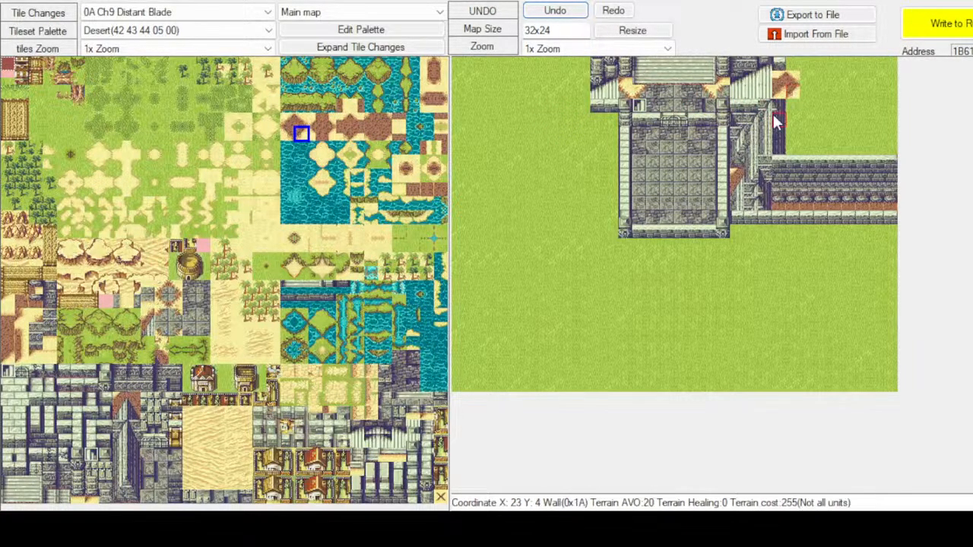
{"action": "left_click", "coordinate": [399, 121]}
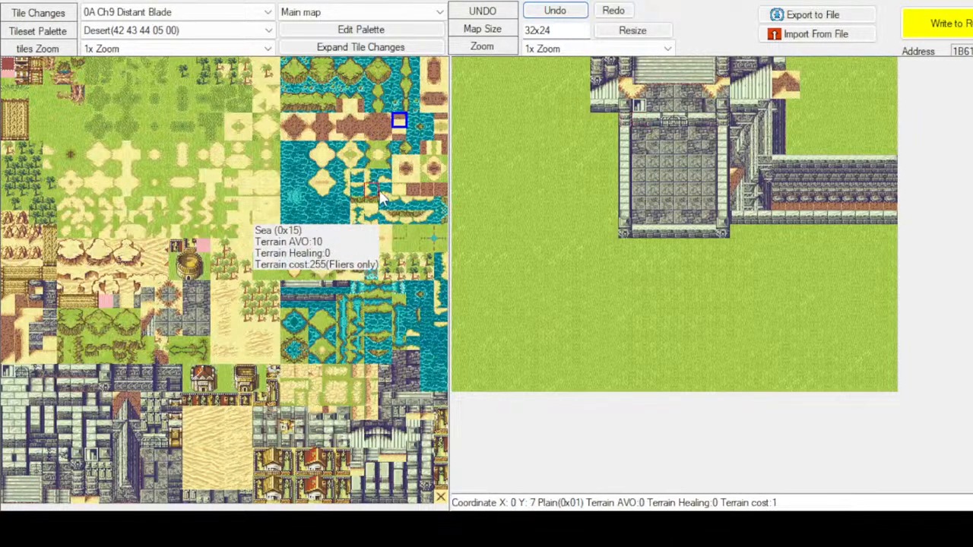
{"action": "left_click", "coordinate": [412, 162]}
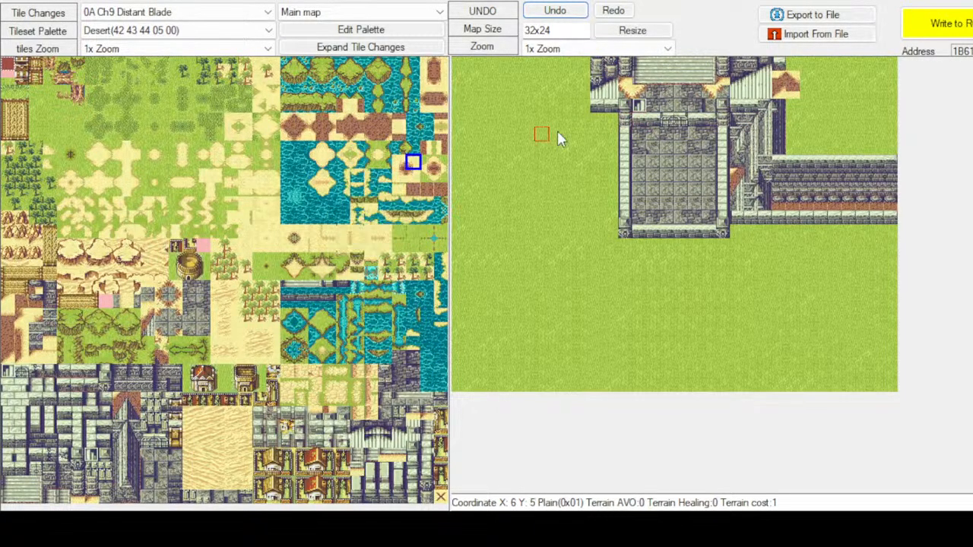
{"action": "left_click", "coordinate": [800, 80]}
{"action": "left_click", "coordinate": [411, 175]}
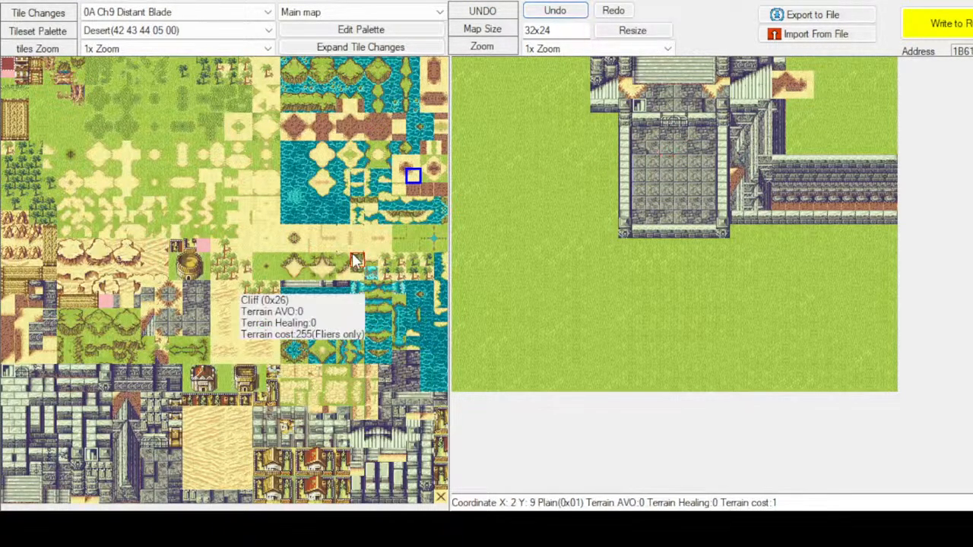
{"action": "left_click", "coordinate": [247, 234]}
{"action": "left_click", "coordinate": [795, 65]}
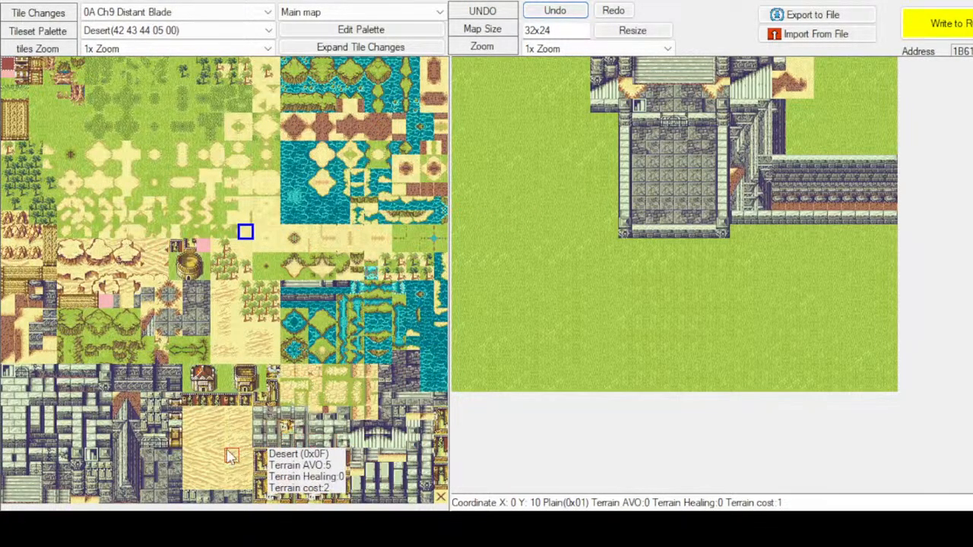
Place sandy, brown-edged tiles at X 24 on Y 5 and Y 6, beside the dark wall column
{"action": "left_click", "coordinate": [174, 293]}
{"action": "left_click", "coordinate": [793, 147]}
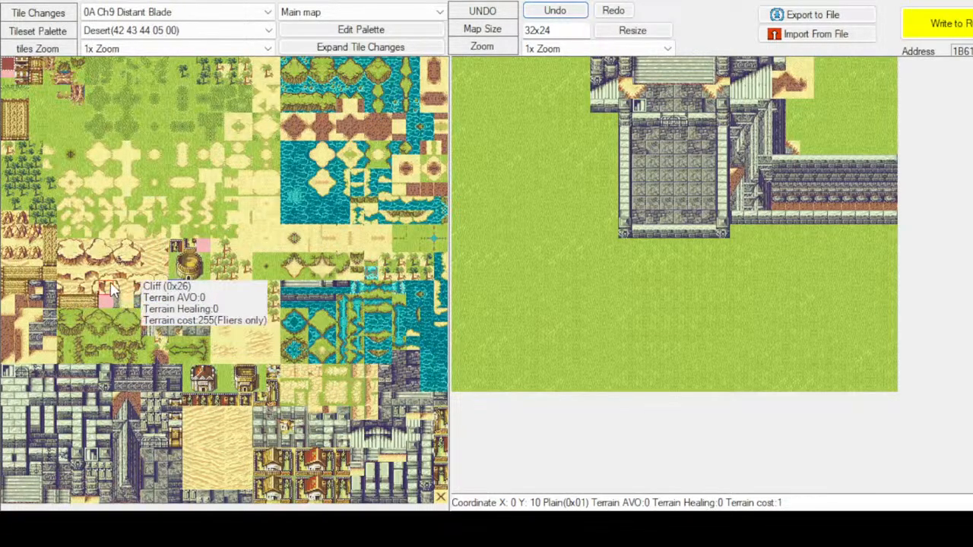
{"action": "mouse_move", "coordinate": [95, 259]}
{"action": "left_mouse_down"}
{"action": "mouse_move", "coordinate": [95, 245]}
{"action": "mouse_move", "coordinate": [95, 259]}
{"action": "left_mouse_up"}
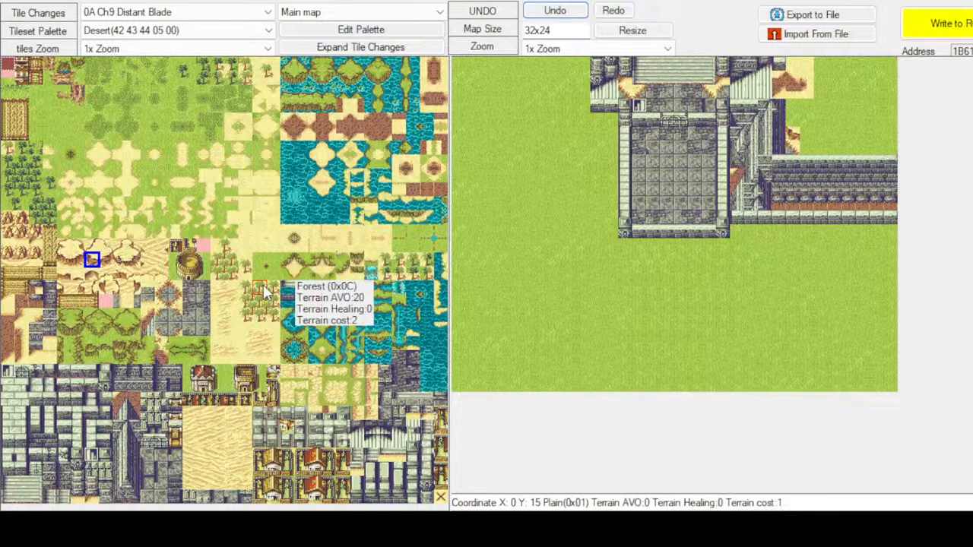
Place the two-tile stone piece with the golden doorway at X 31 on Y 0 and Y 1, at the map's east edge
{"action": "left_click", "coordinate": [175, 435]}
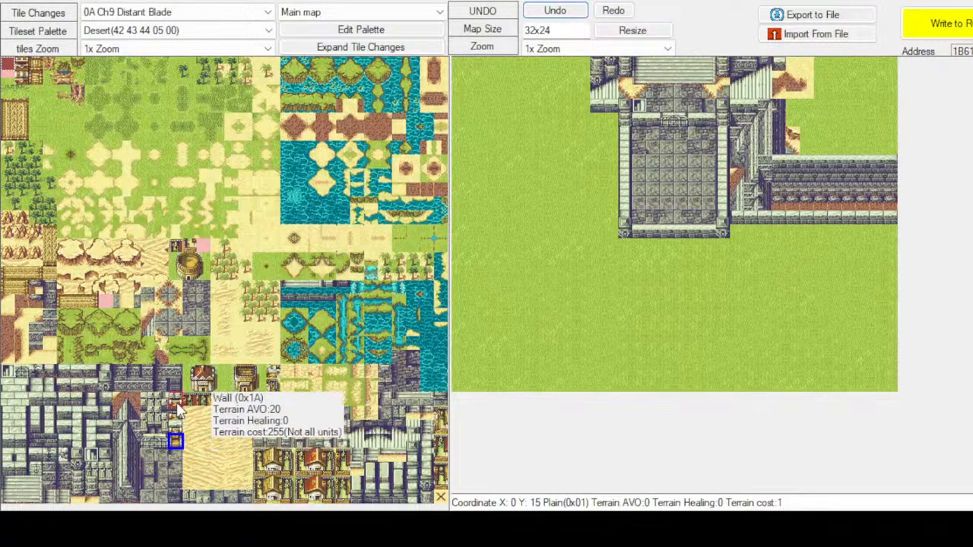
{"action": "left_click_drag", "start_coordinate": [175, 441], "coordinate": [175, 425]}
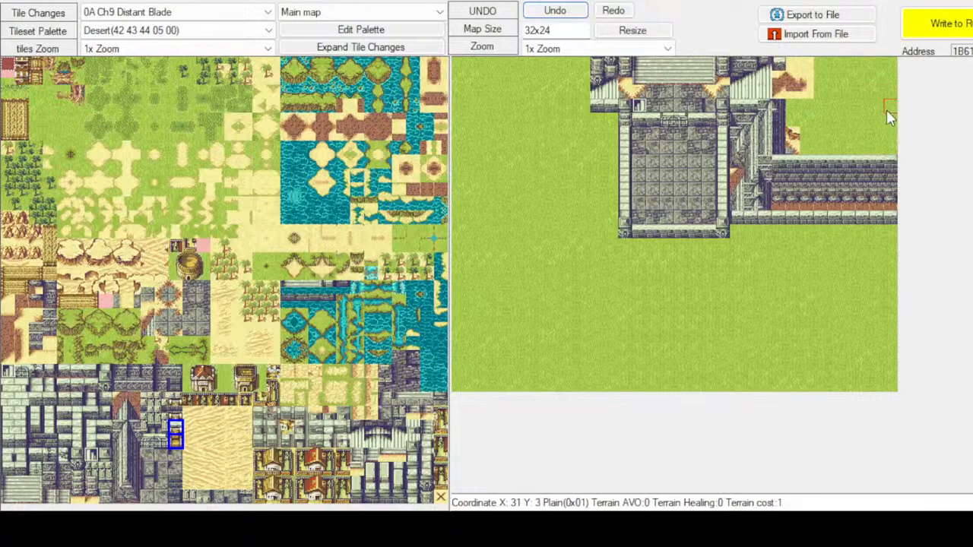
{"action": "left_click", "coordinate": [889, 76]}
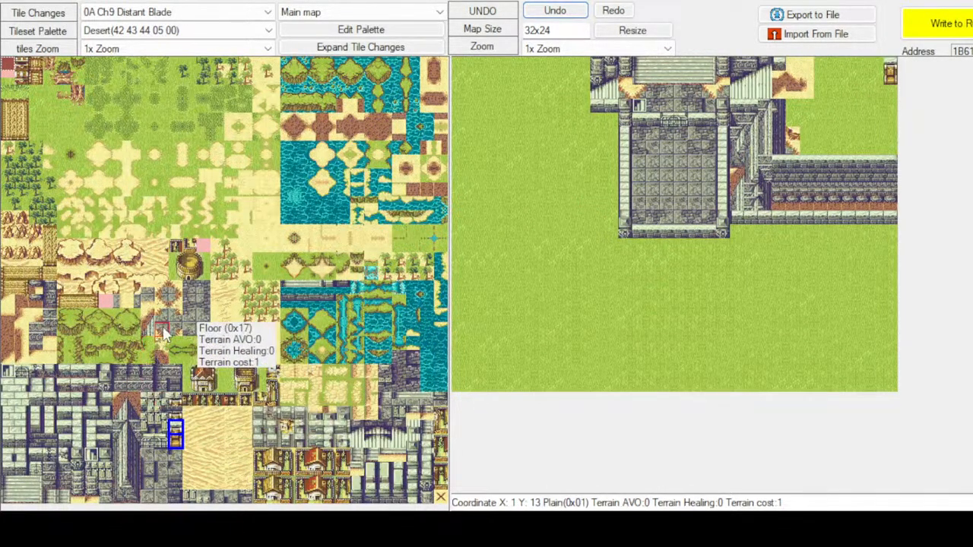
Place brown-and-sand ground tiles at X 29 and X 30 on Y 0, beside the golden doorway
{"action": "left_click", "coordinate": [35, 292]}
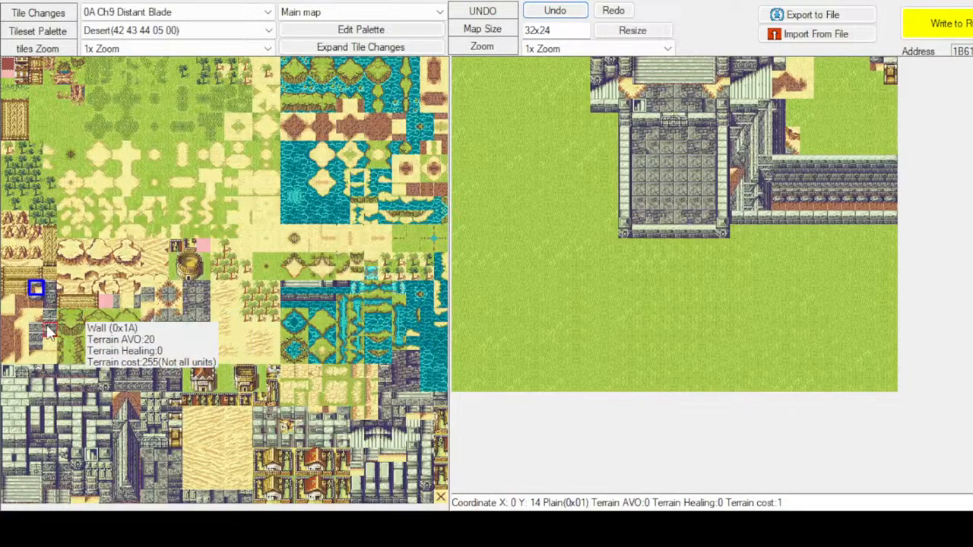
{"action": "left_click", "coordinate": [9, 316]}
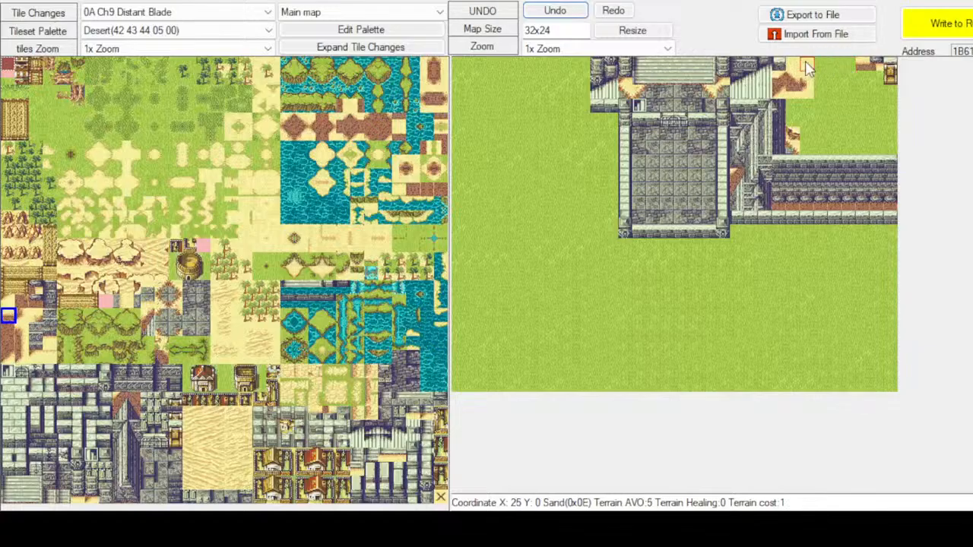
{"action": "left_click", "coordinate": [163, 290]}
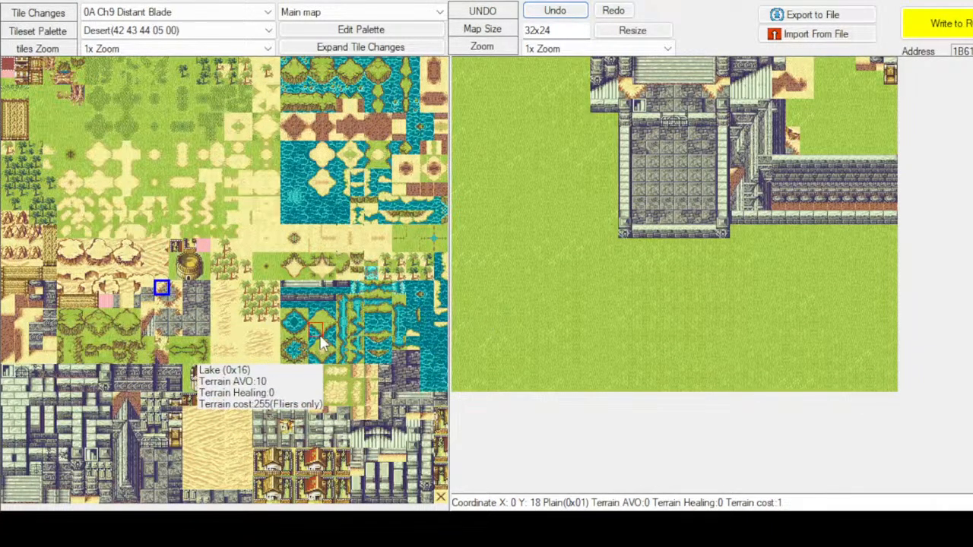
Build a two-by-two sandy cliff at X 24 and X 25 on Y 4 and Y 5, with sand above it at X 25, Y 3
{"action": "left_click", "coordinate": [78, 260]}
{"action": "left_click", "coordinate": [800, 144]}
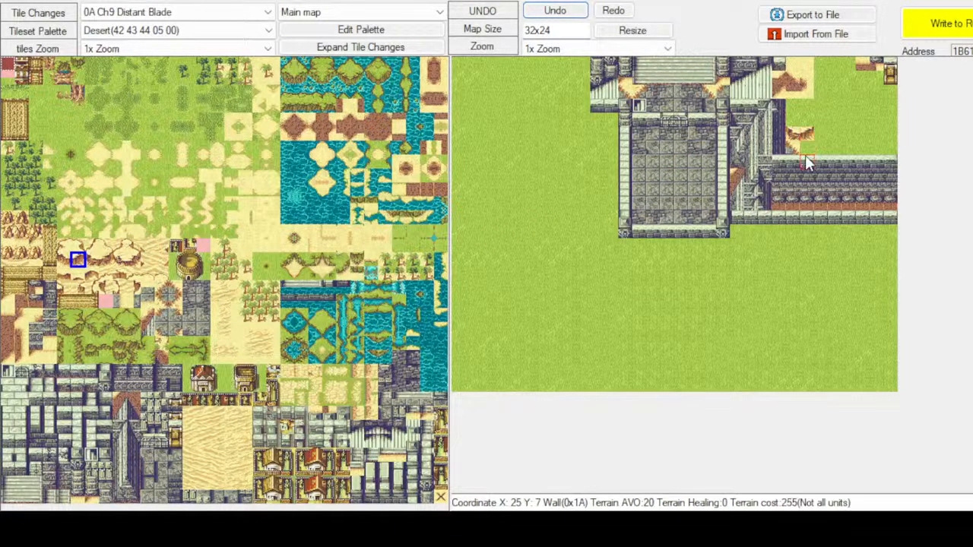
{"action": "left_click", "coordinate": [135, 252]}
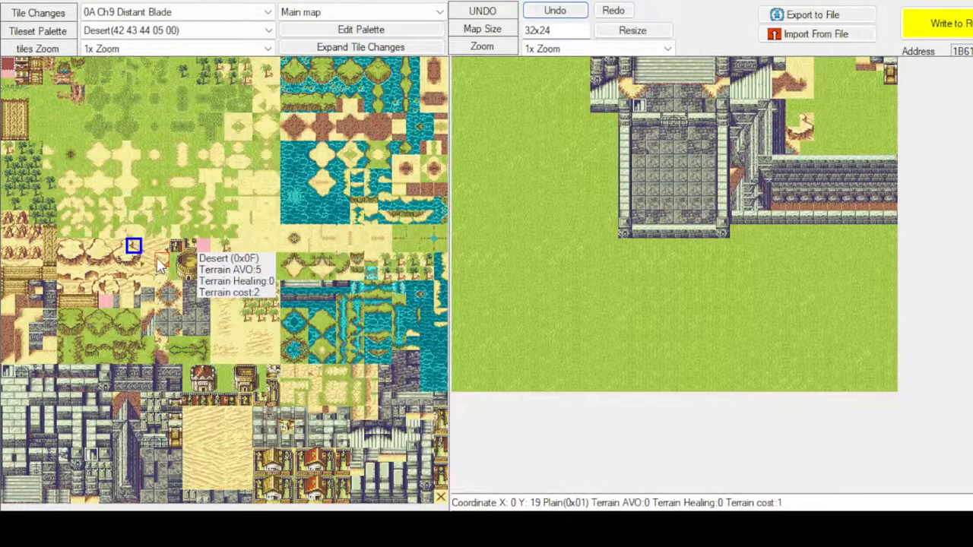
{"action": "left_click", "coordinate": [147, 259]}
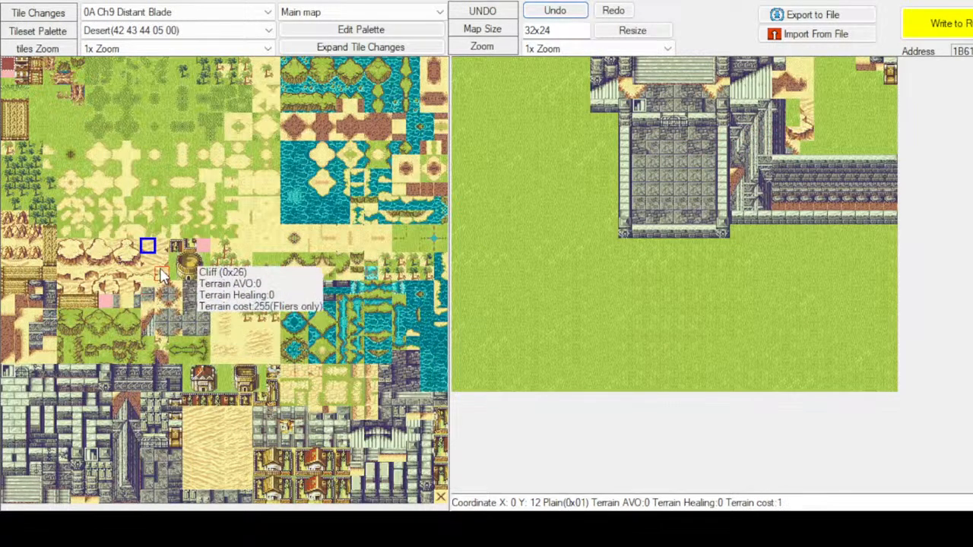
{"action": "left_click", "coordinate": [162, 261]}
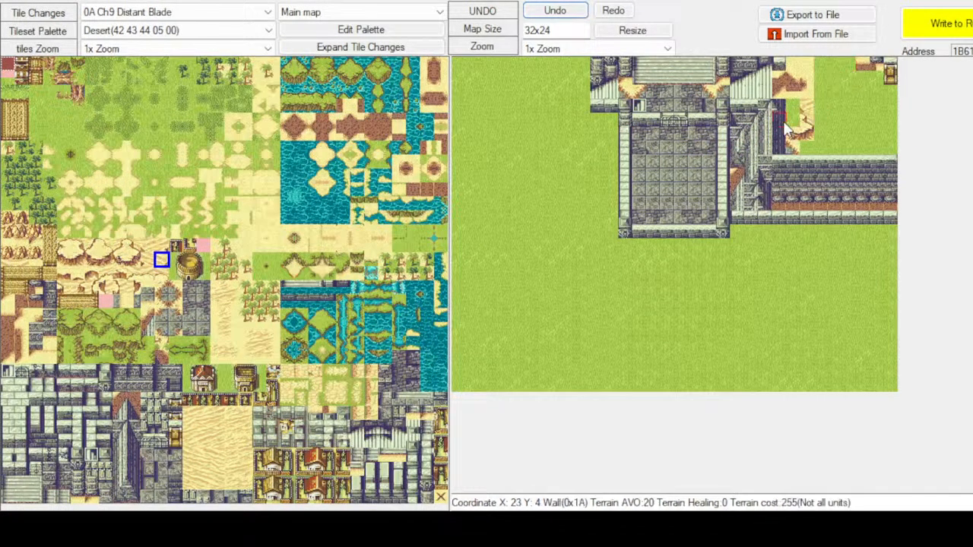
{"action": "left_click", "coordinate": [120, 246]}
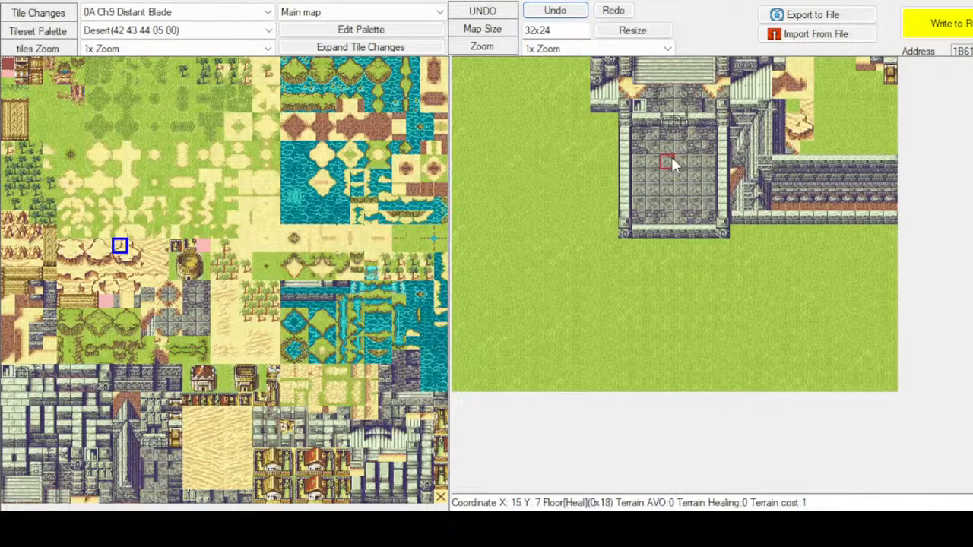
{"action": "left_click", "coordinate": [795, 128]}
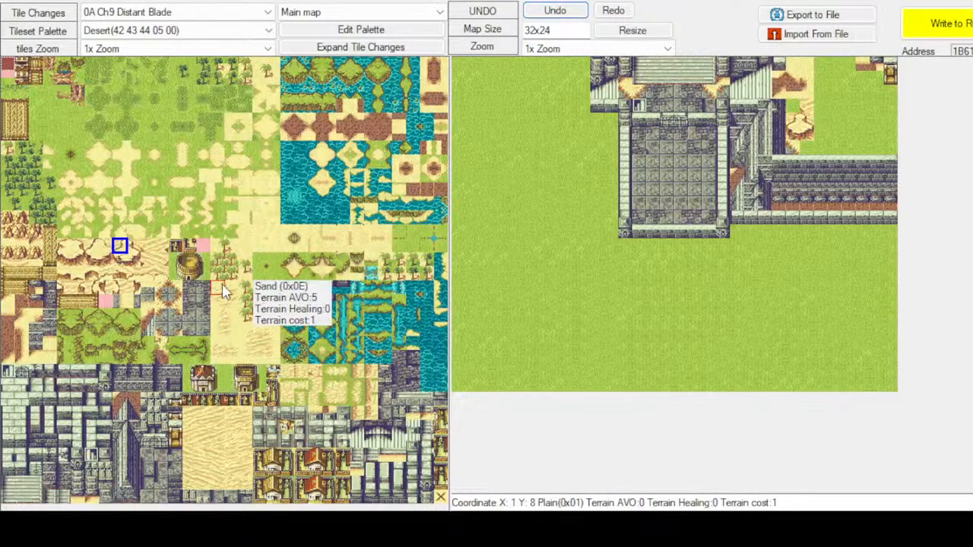
Fill X 24 on Y 3 with sand above the cliff and extend the desert ground eastward to X 26
{"action": "left_click", "coordinate": [149, 250]}
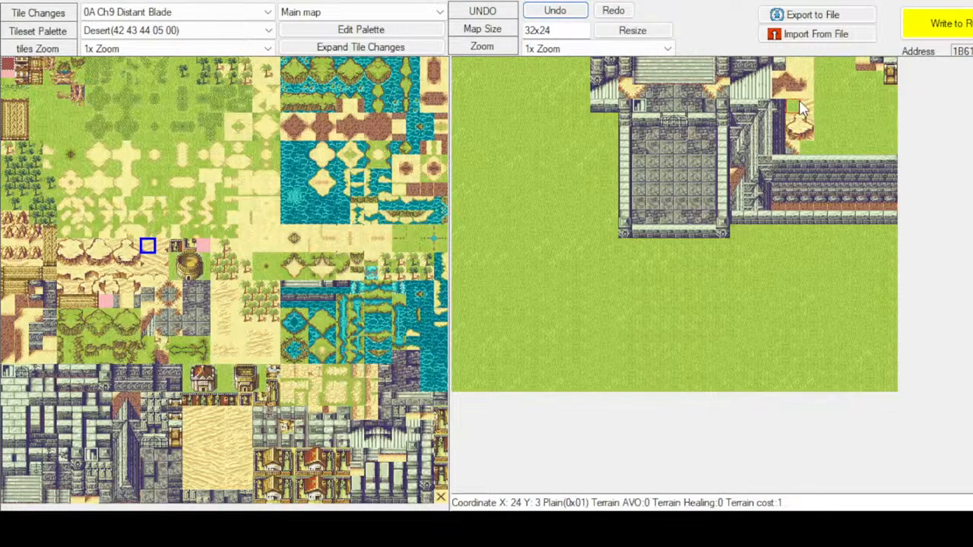
{"action": "left_click", "coordinate": [163, 261]}
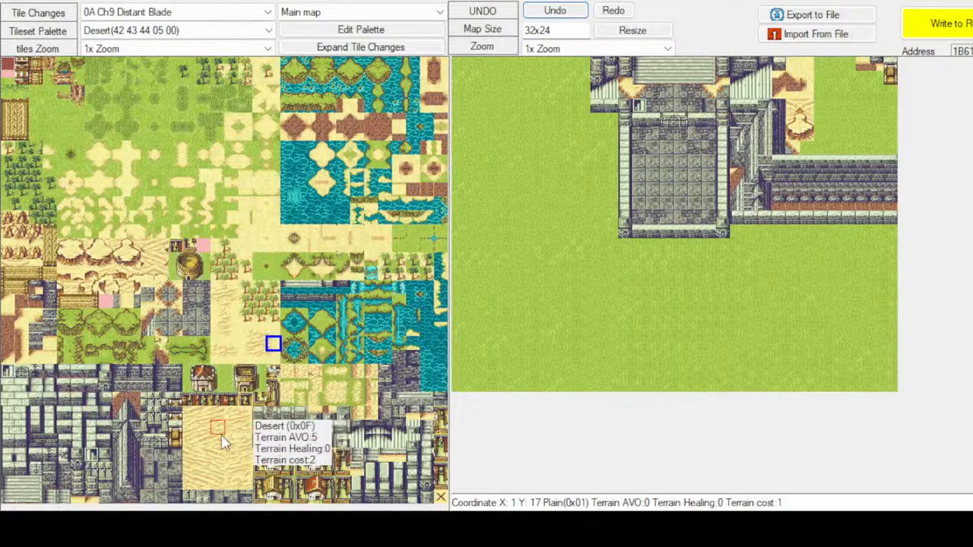
{"action": "left_click", "coordinate": [218, 415]}
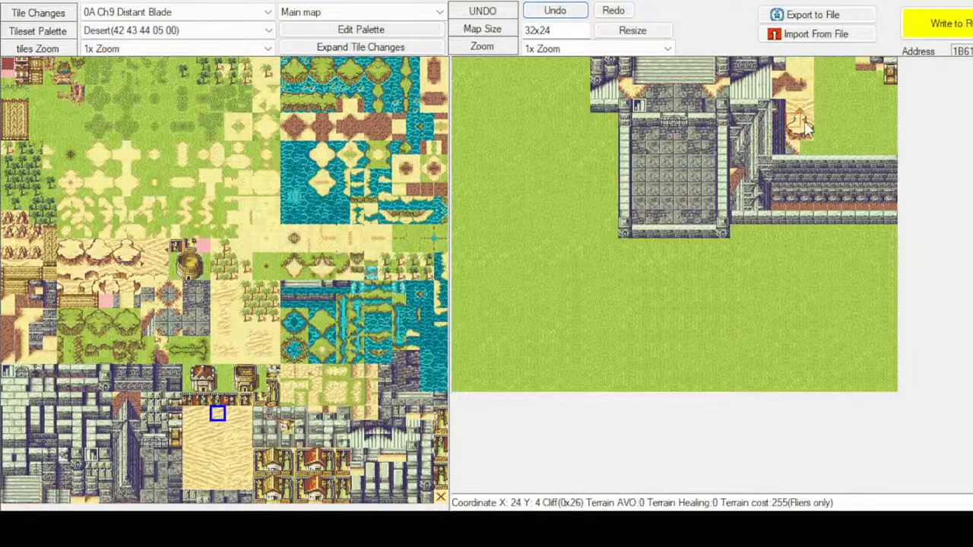
{"action": "left_click", "coordinate": [825, 88]}
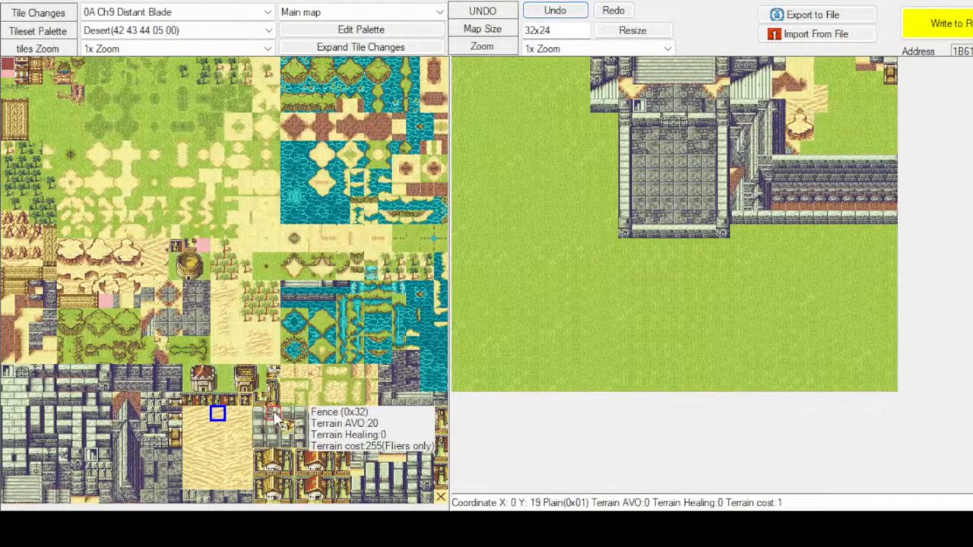
Place a brown-and-sand edge tile at X 28 on Y 0, extending the strip beside the golden doorway
{"action": "left_click", "coordinate": [220, 332]}
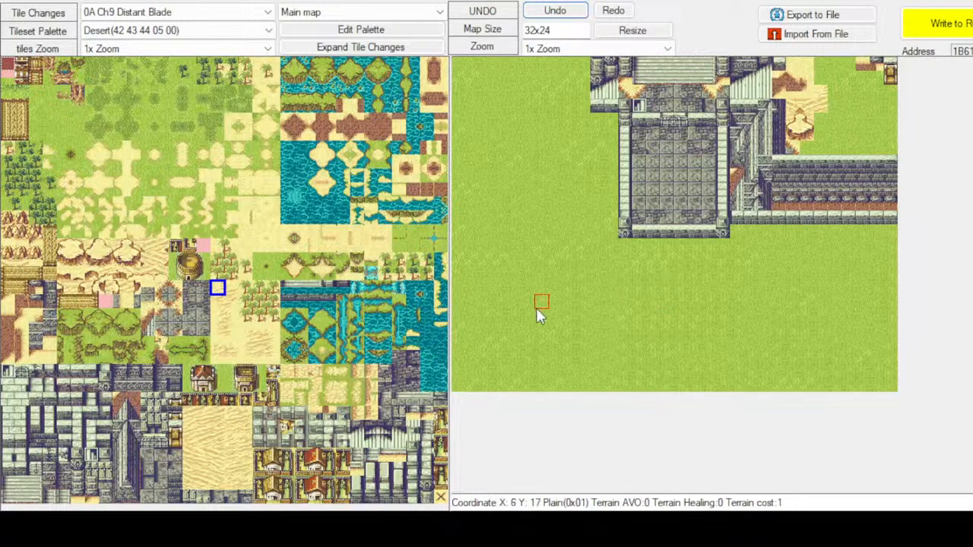
{"action": "left_click", "coordinate": [259, 330]}
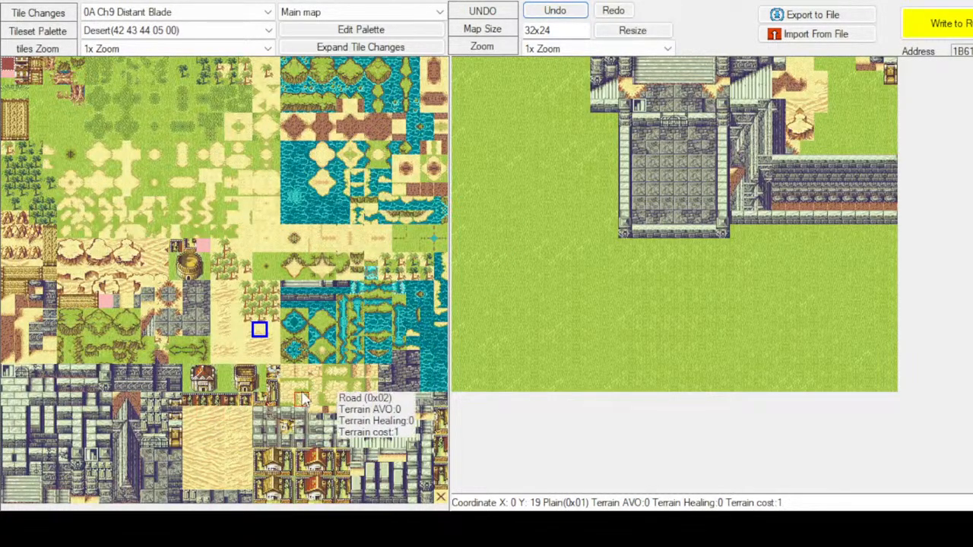
{"action": "left_click", "coordinate": [174, 303]}
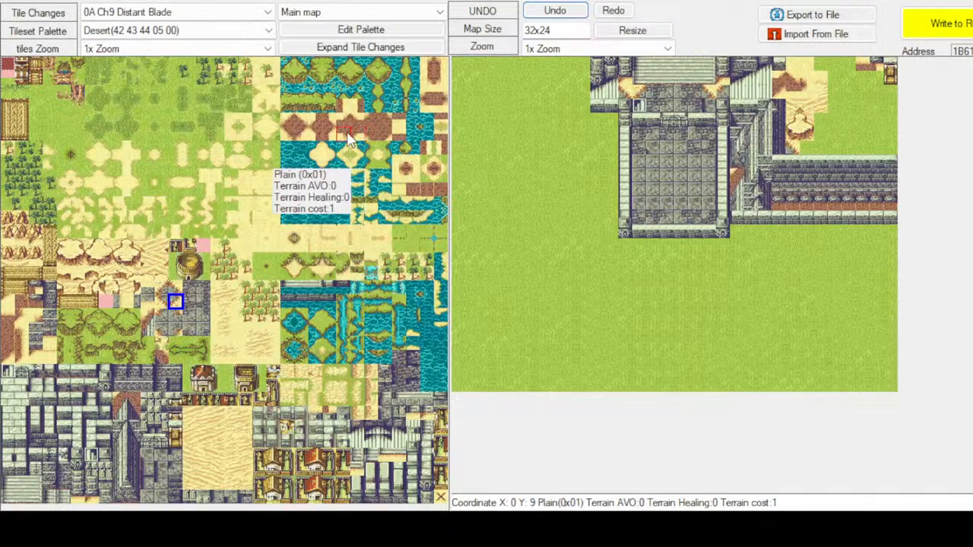
{"action": "left_click", "coordinate": [346, 142]}
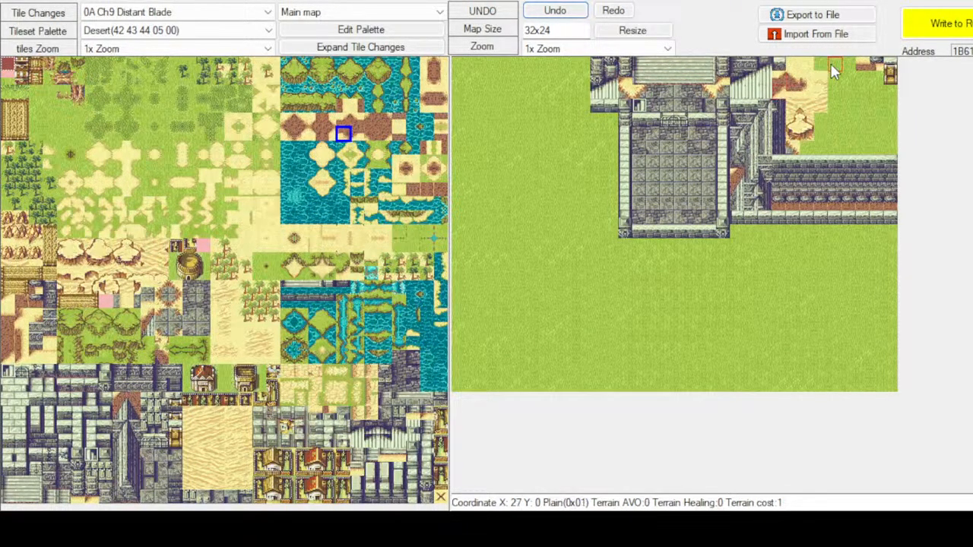
{"action": "left_click", "coordinate": [850, 67]}
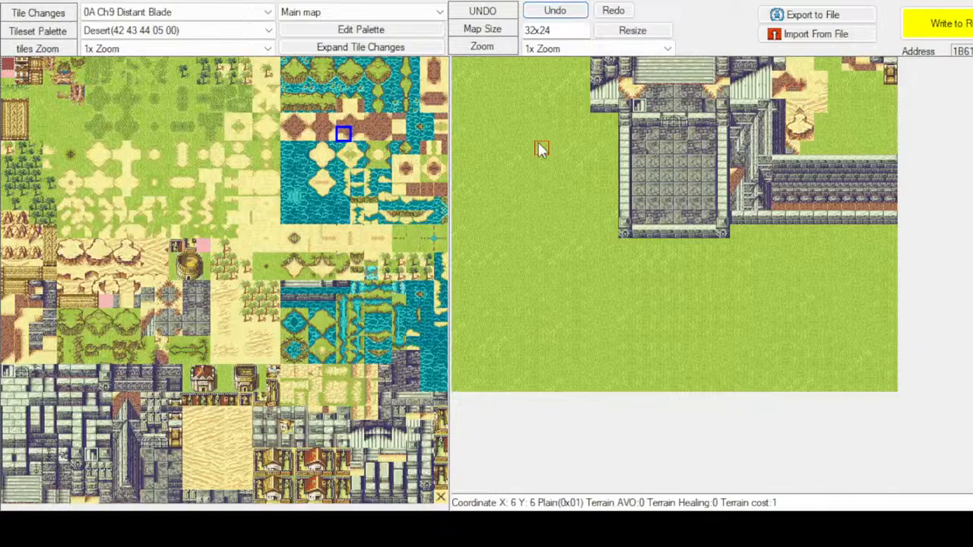
{"action": "left_click", "coordinate": [357, 134]}
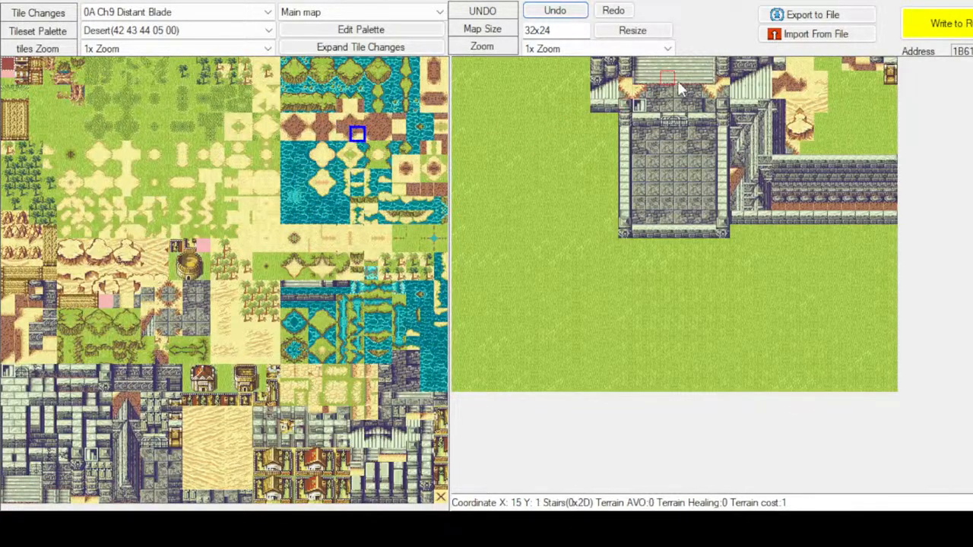
{"action": "left_click", "coordinate": [427, 106]}
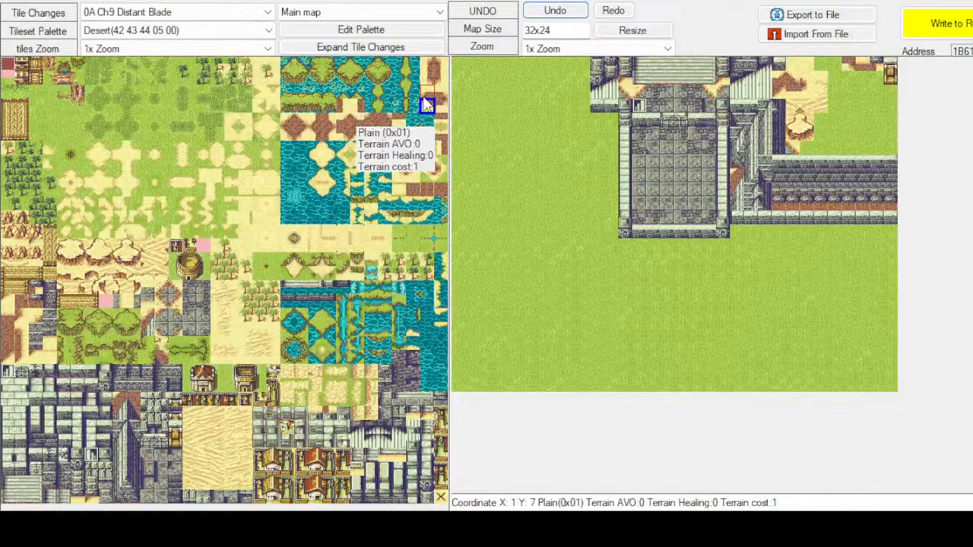
{"action": "left_click", "coordinate": [427, 77]}
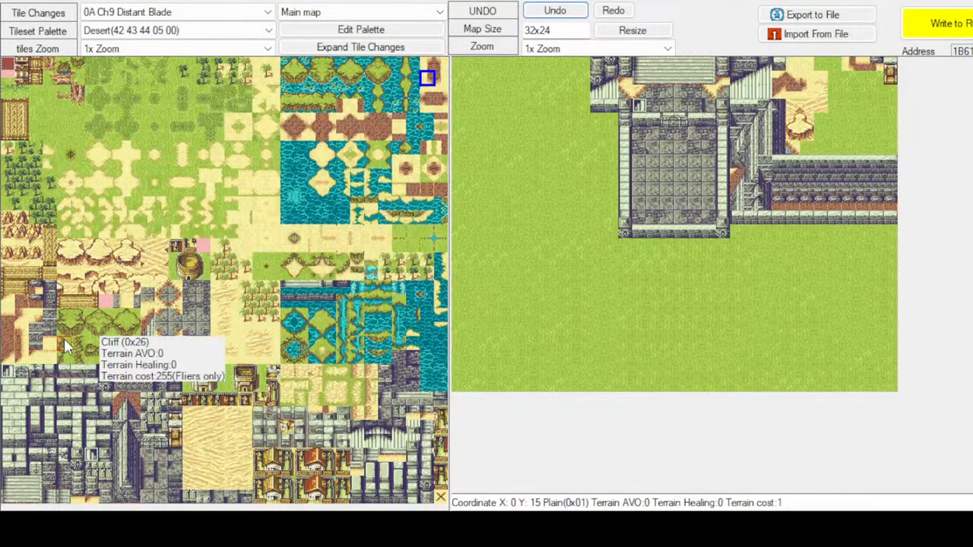
{"action": "left_click", "coordinate": [36, 343]}
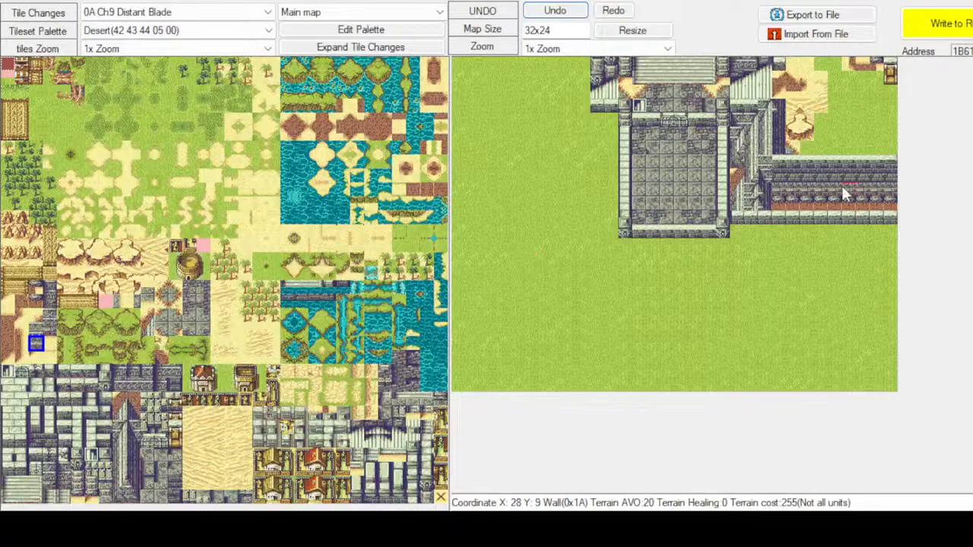
{"action": "left_click_drag", "start_coordinate": [775, 204], "coordinate": [861, 204]}
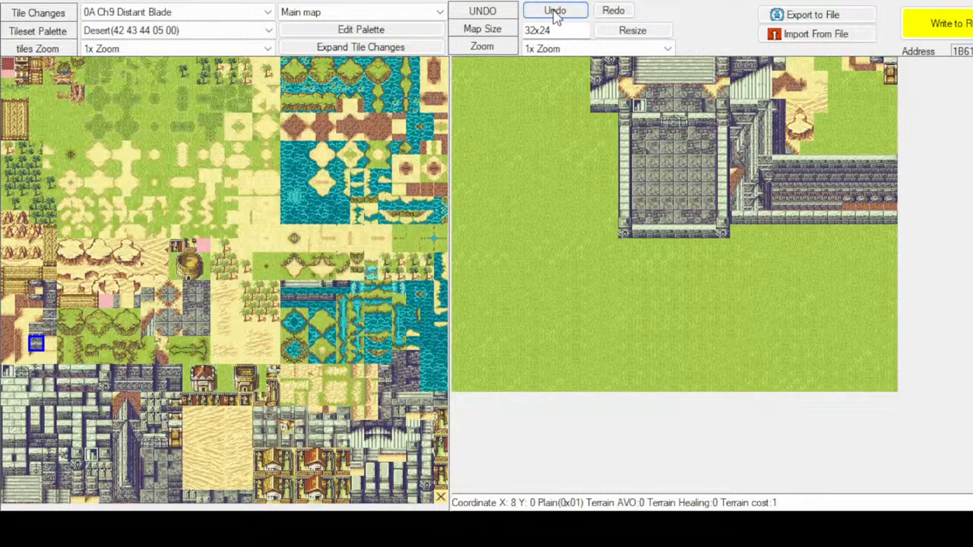
{"action": "left_click", "coordinate": [610, 14]}
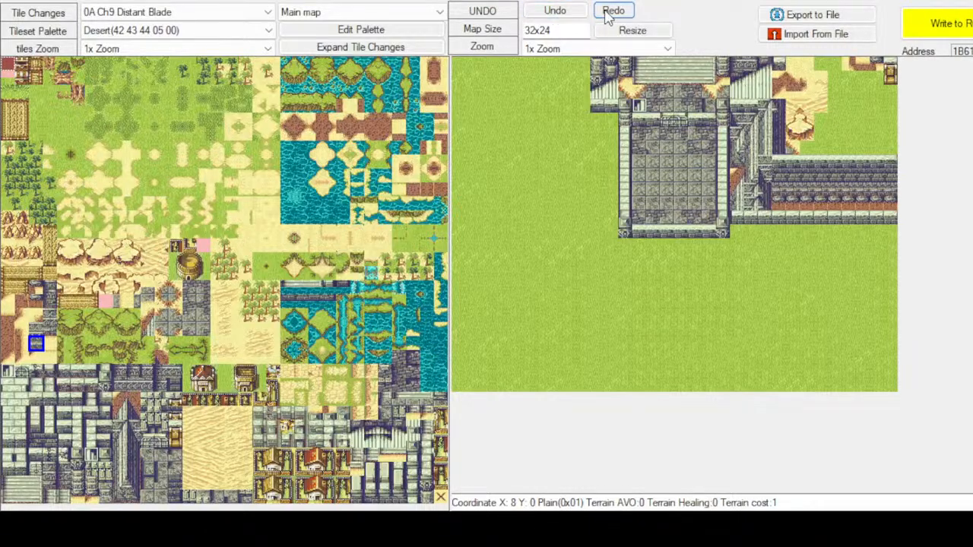
Replace the brown base row of the eastern wall on Y 10 with stone wall tiles up to the map's east edge
{"action": "left_click", "coordinate": [40, 331]}
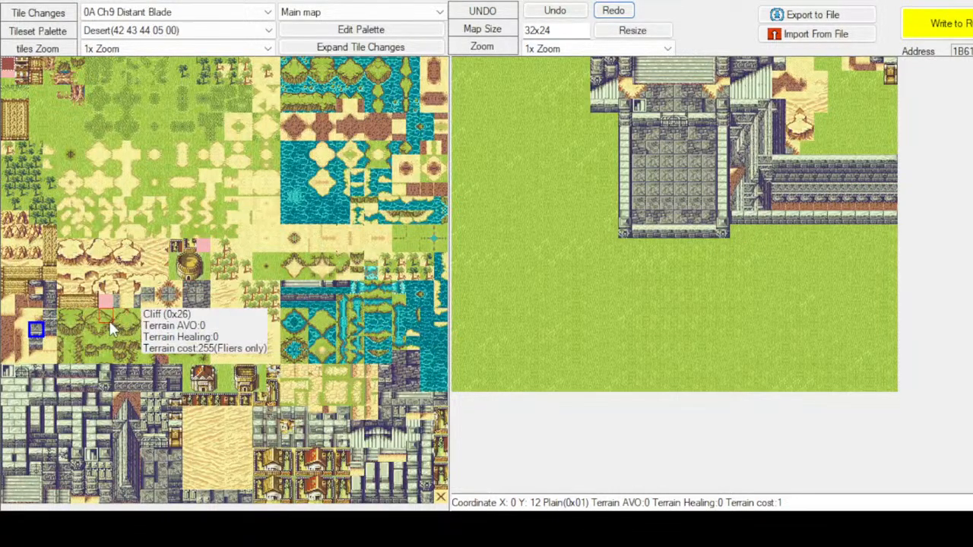
{"action": "left_click", "coordinate": [36, 343]}
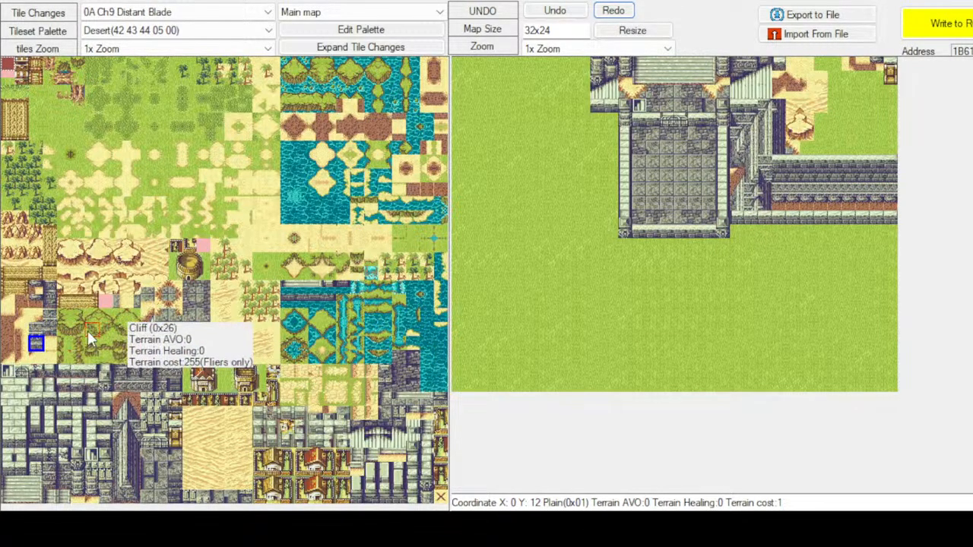
{"action": "left_click", "coordinate": [778, 200]}
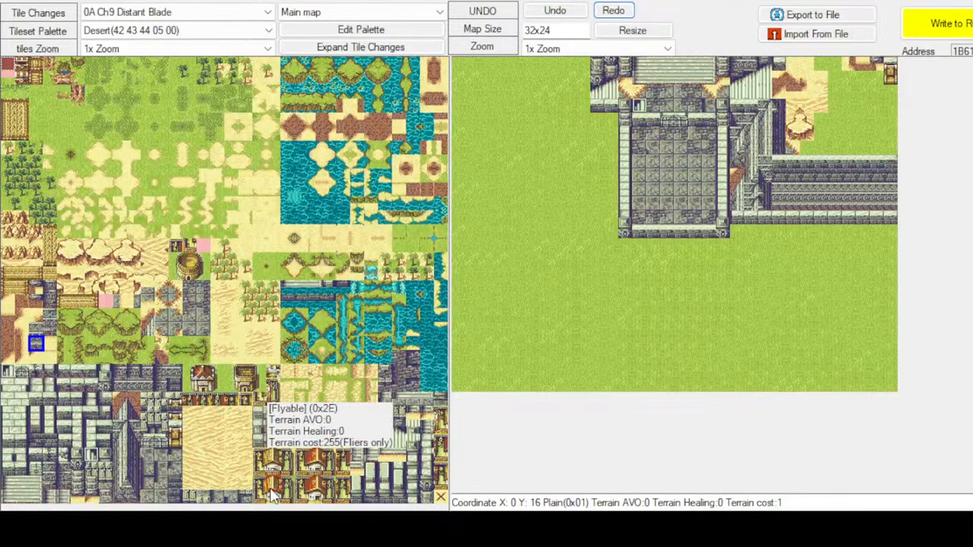
Extend the desert ground to X 27 on Y 1 and Y 2
{"action": "left_click", "coordinate": [212, 483]}
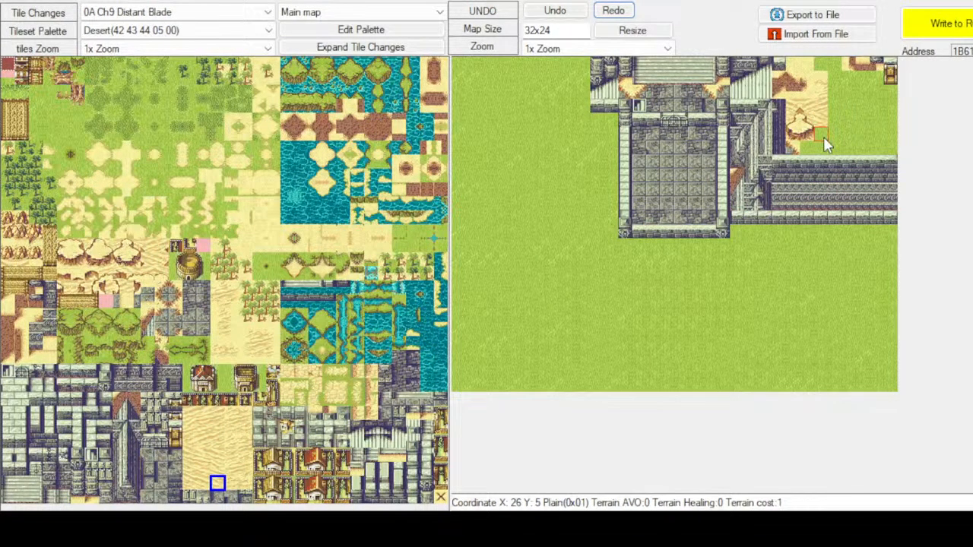
{"action": "left_click", "coordinate": [835, 93]}
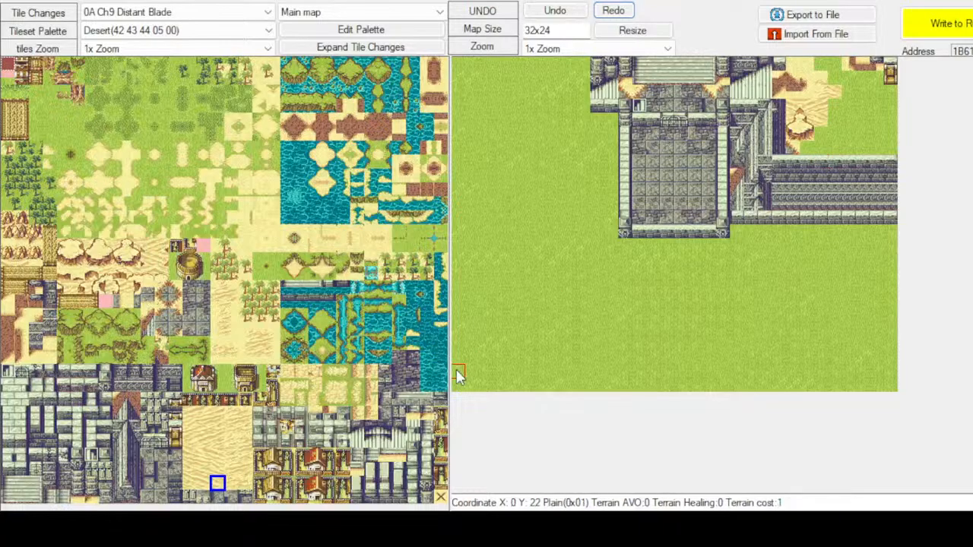
{"action": "left_click", "coordinate": [244, 415]}
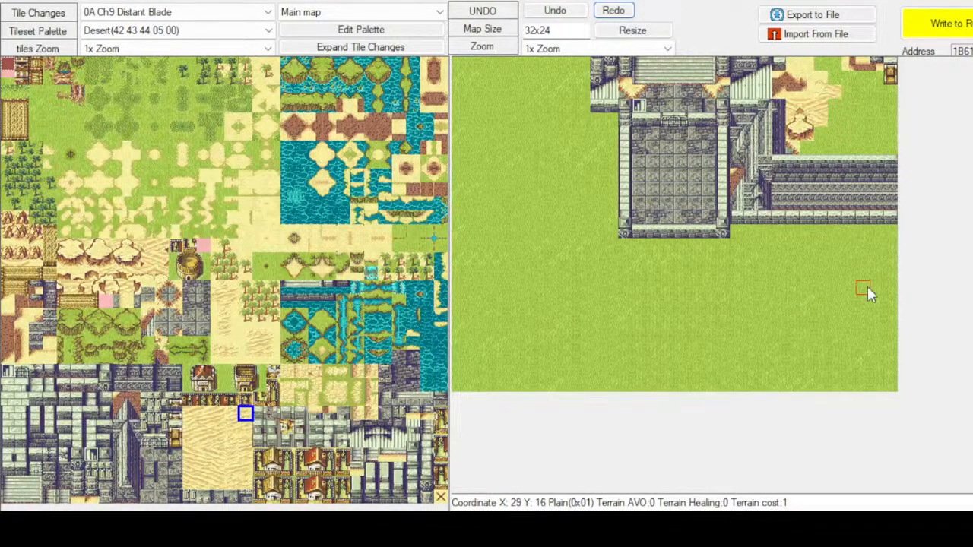
{"action": "left_click", "coordinate": [835, 79]}
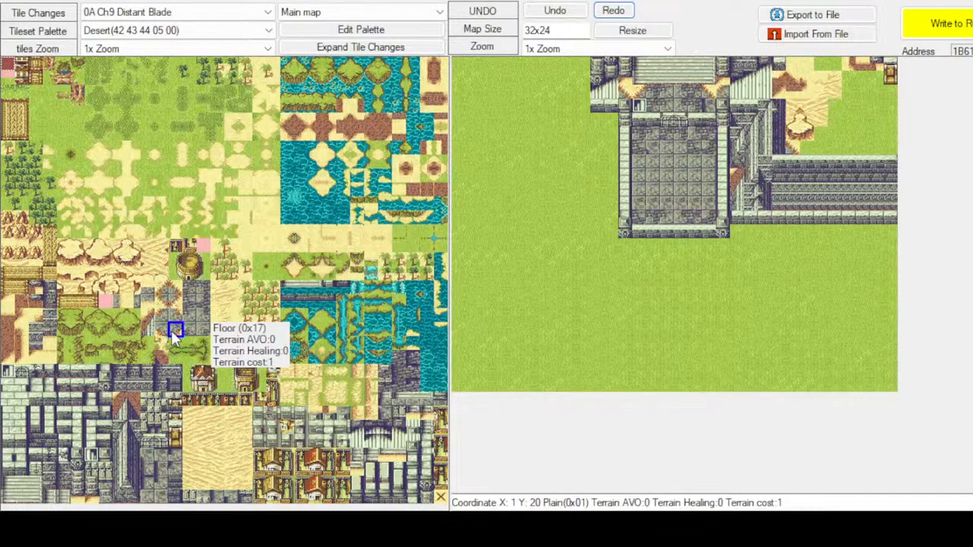
Place rubble-edged stone tiles at X 31 and X 30 on Y 6 in the corner above the eastern wall
{"action": "left_click", "coordinate": [888, 149]}
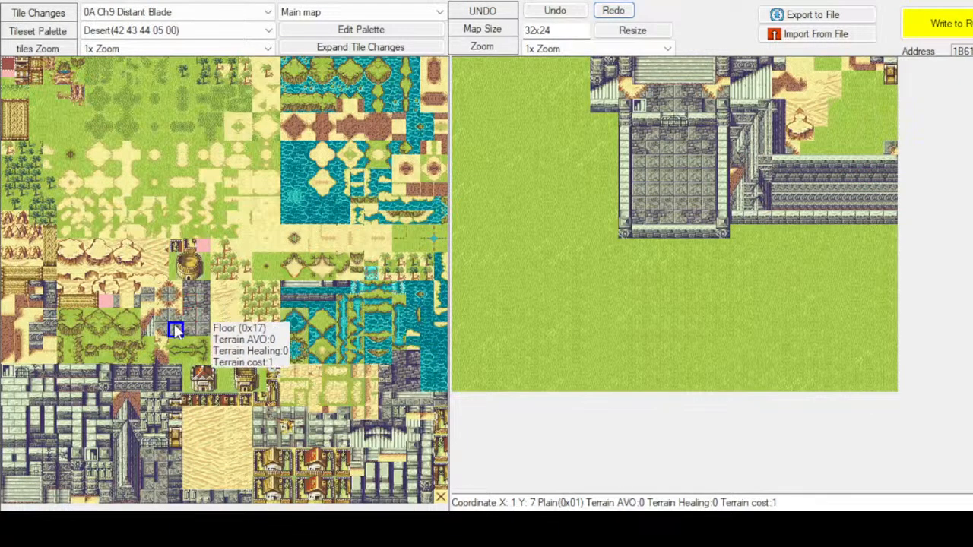
{"action": "left_click", "coordinate": [161, 287]}
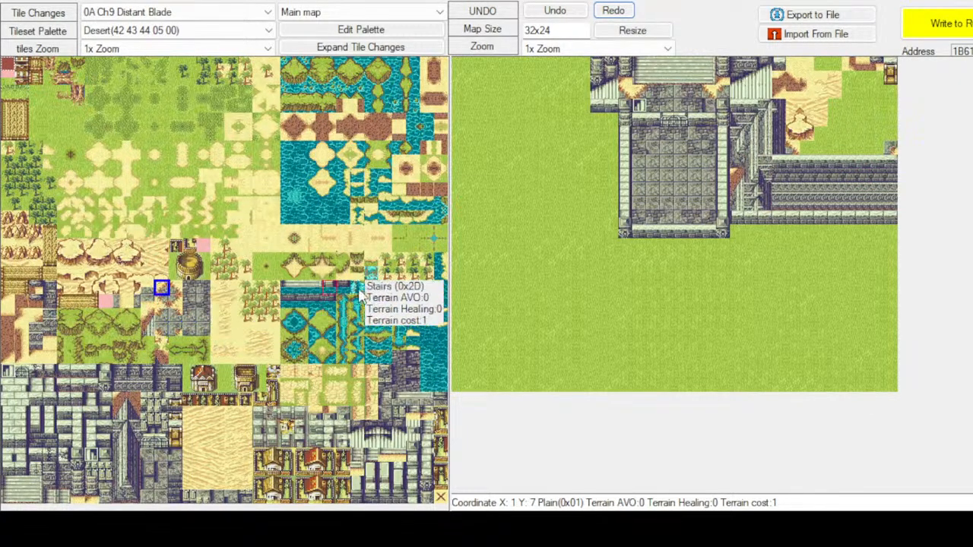
{"action": "left_click", "coordinate": [879, 147]}
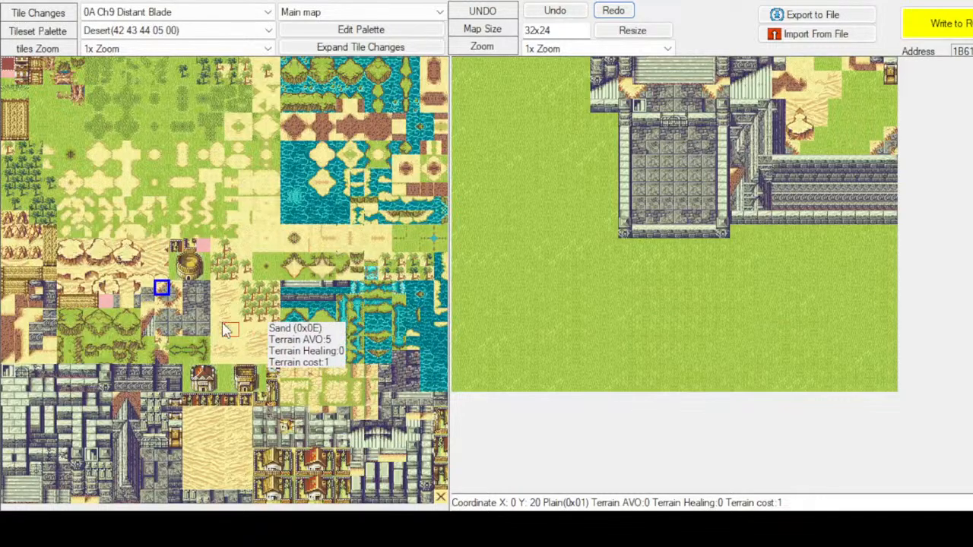
Extend the cliff along Y 6 below the large cliff toward X 27, undoing one misplaced cliff tile
{"action": "left_click", "coordinate": [106, 246]}
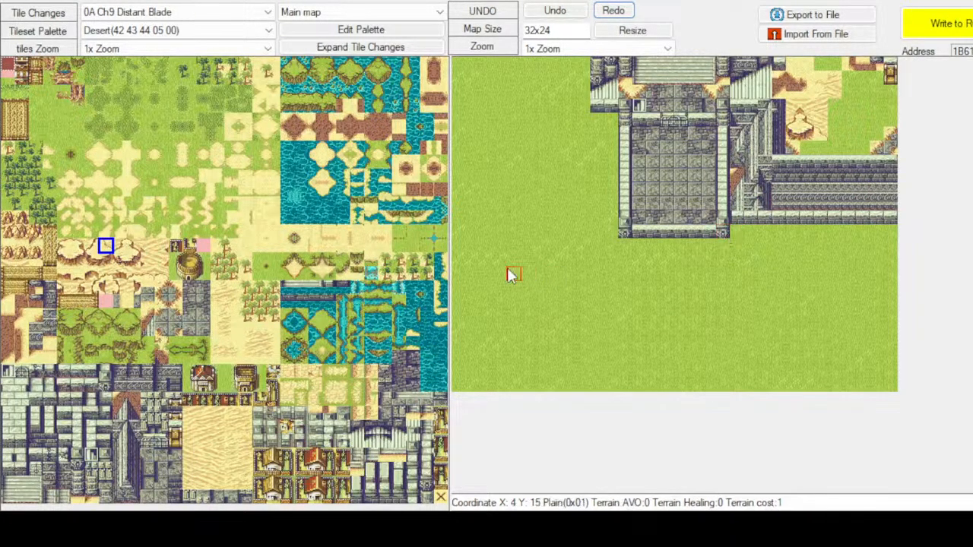
{"action": "left_click", "coordinate": [91, 247]}
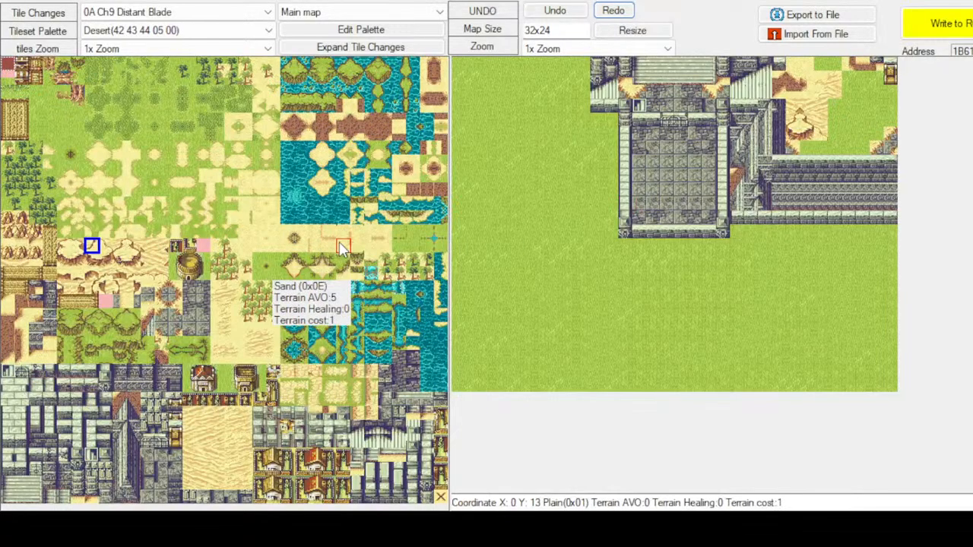
{"action": "left_click", "coordinate": [64, 259]}
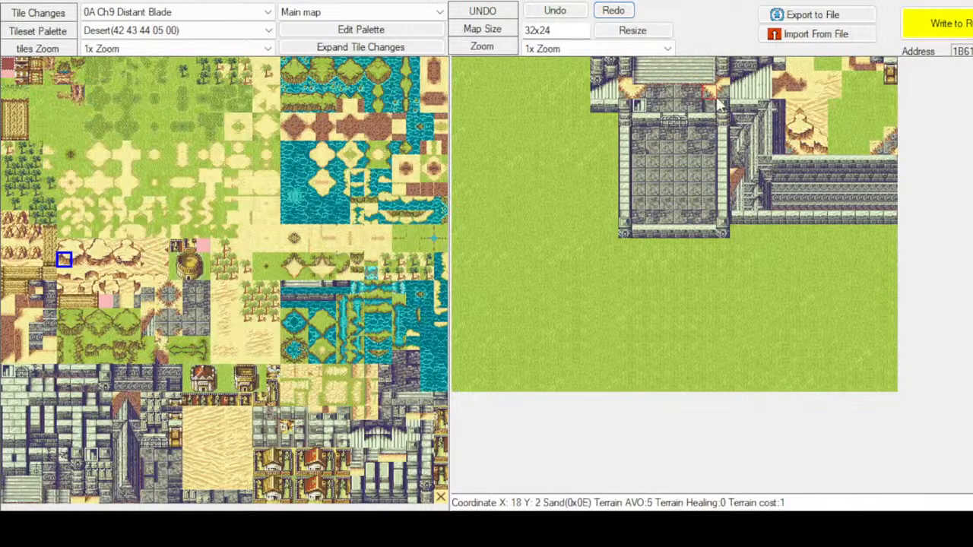
{"action": "left_click", "coordinate": [555, 11]}
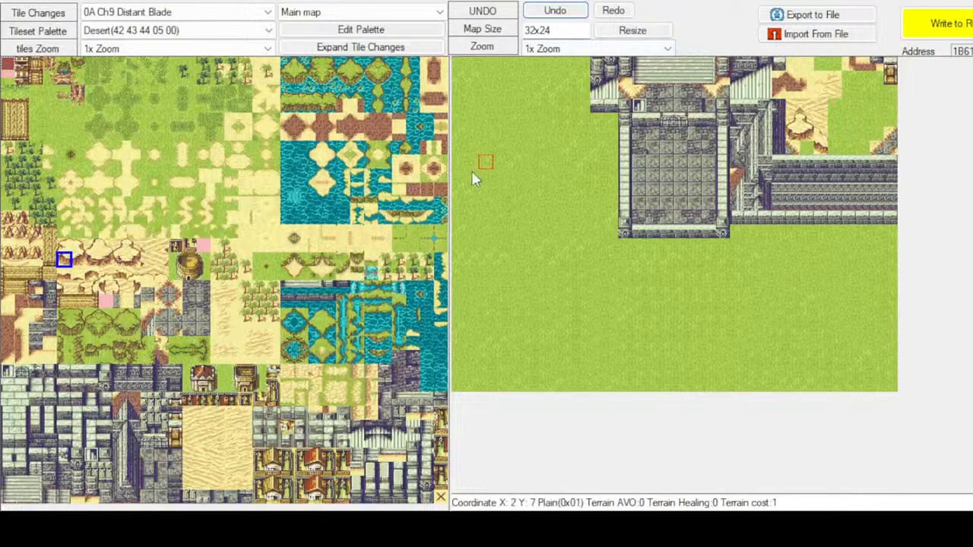
{"action": "left_click", "coordinate": [133, 259]}
{"action": "left_click", "coordinate": [133, 246]}
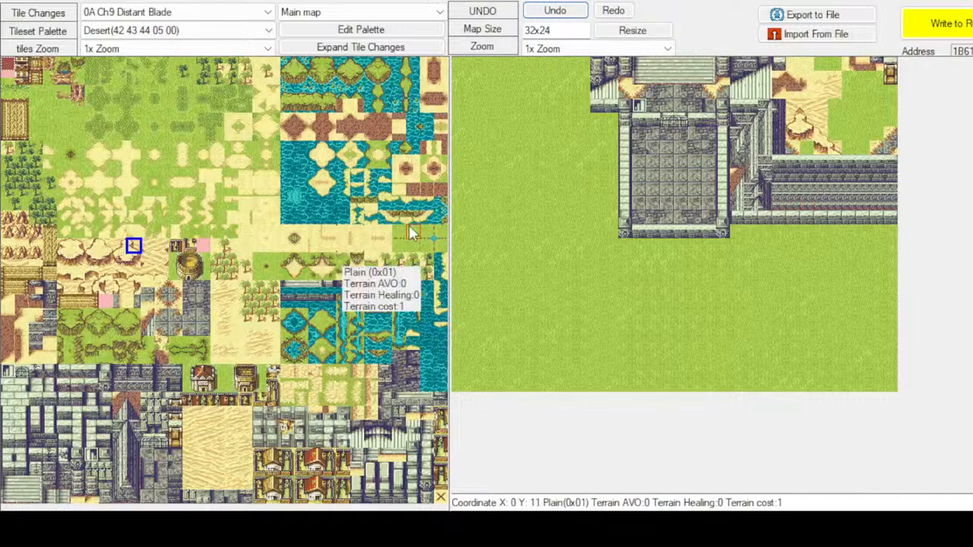
Rework the small cliff at X 26 and X 27 on Y 6 with other sand and cliff edge tiles
{"action": "left_click", "coordinate": [161, 246]}
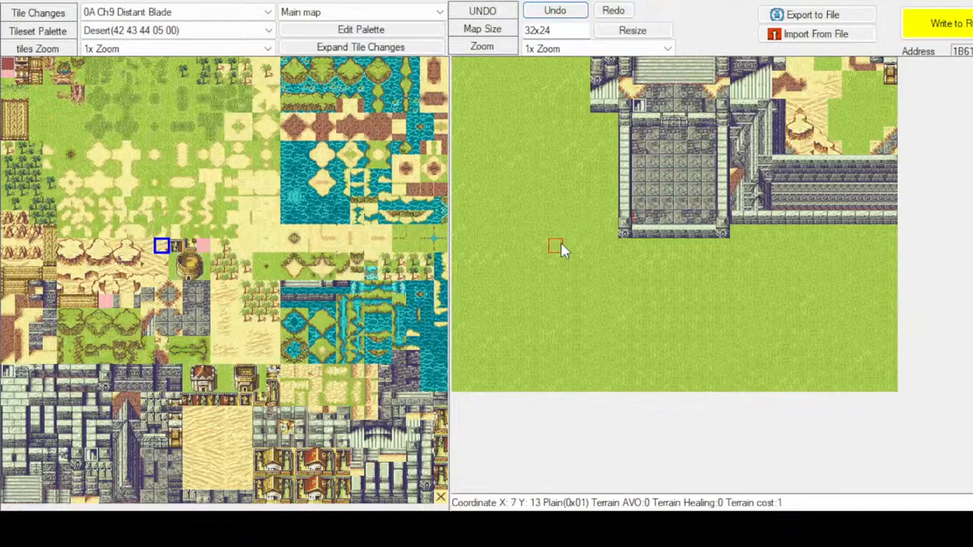
{"action": "left_click", "coordinate": [166, 263]}
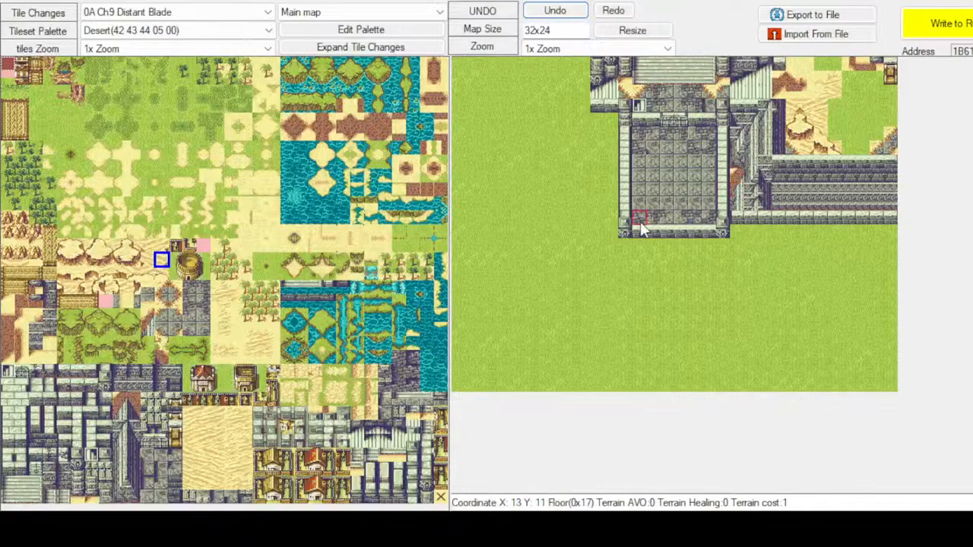
{"action": "left_click", "coordinate": [107, 289]}
{"action": "left_click", "coordinate": [91, 288]}
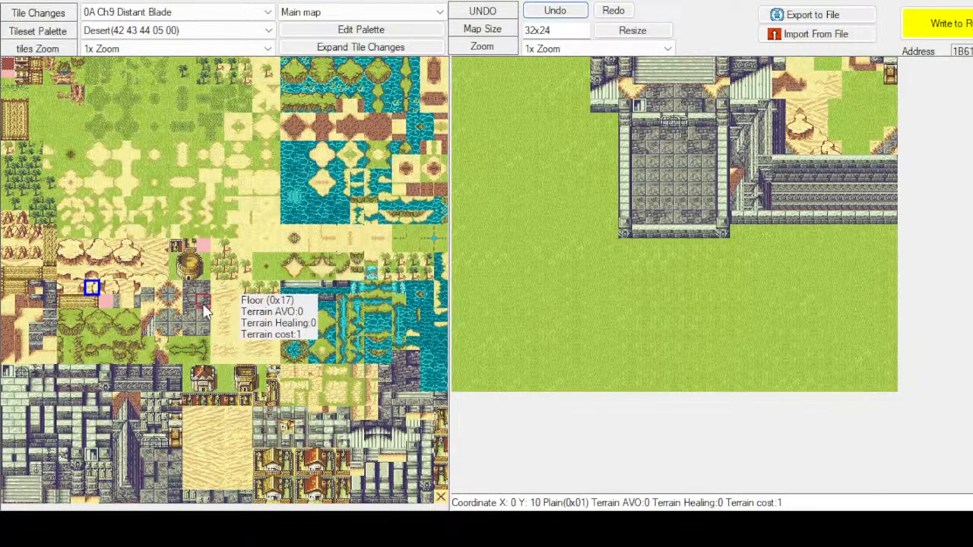
{"action": "left_click", "coordinate": [119, 260]}
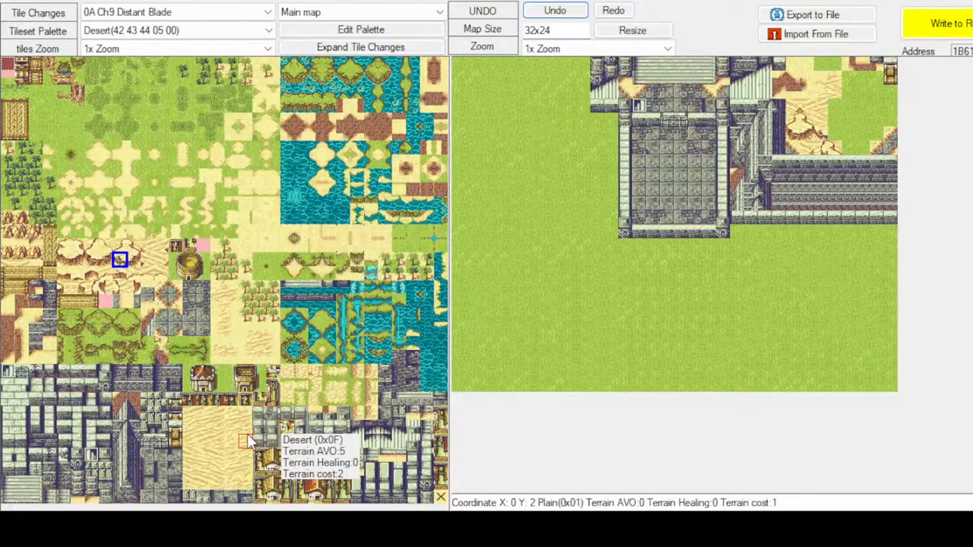
Fill X 25 on Y 6 with desert and blend the sandy ground around the small cliff
{"action": "left_click", "coordinate": [216, 416]}
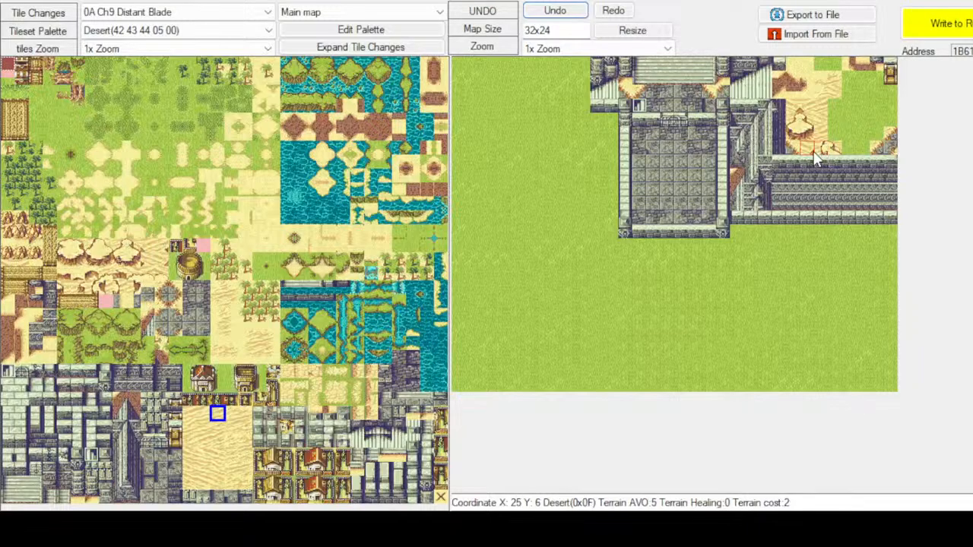
{"action": "left_click", "coordinate": [216, 456]}
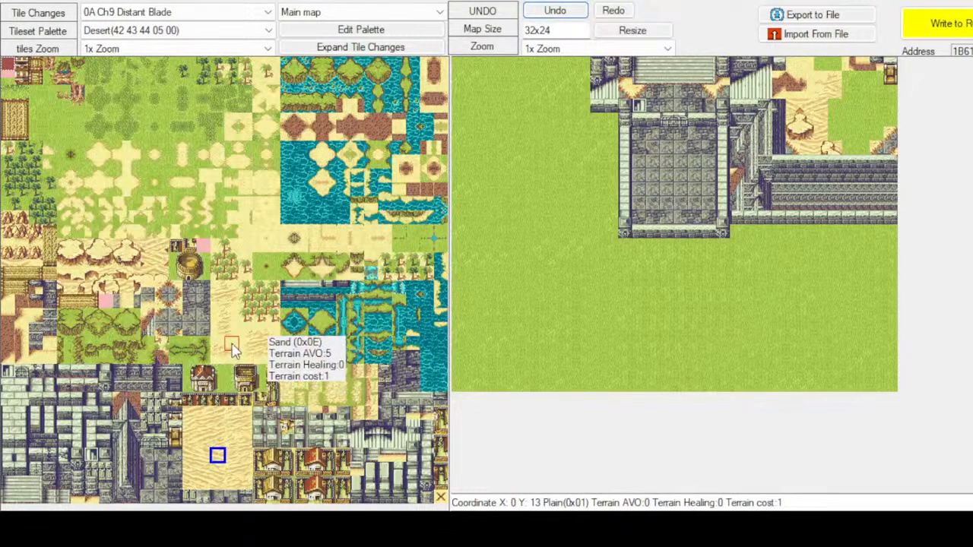
{"action": "left_click", "coordinate": [218, 288]}
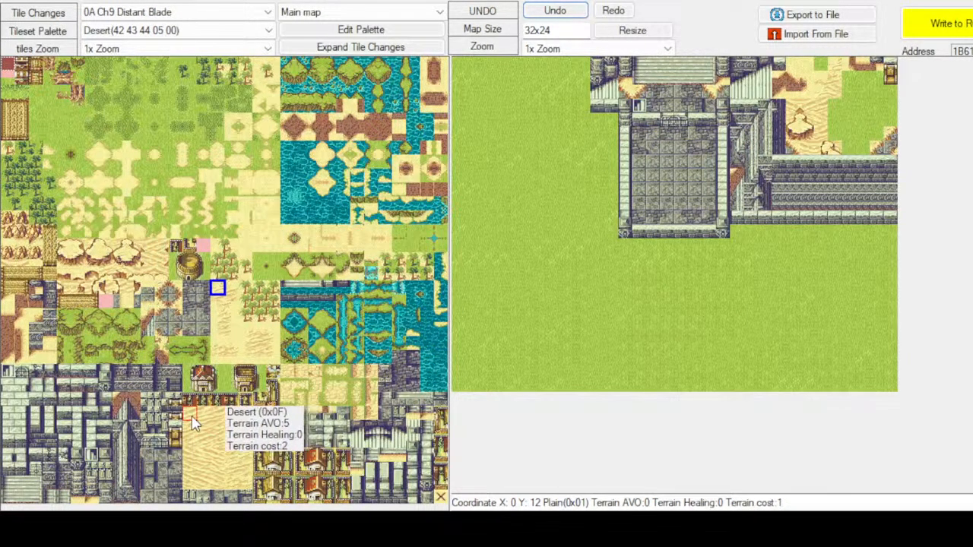
{"action": "left_click", "coordinate": [259, 343]}
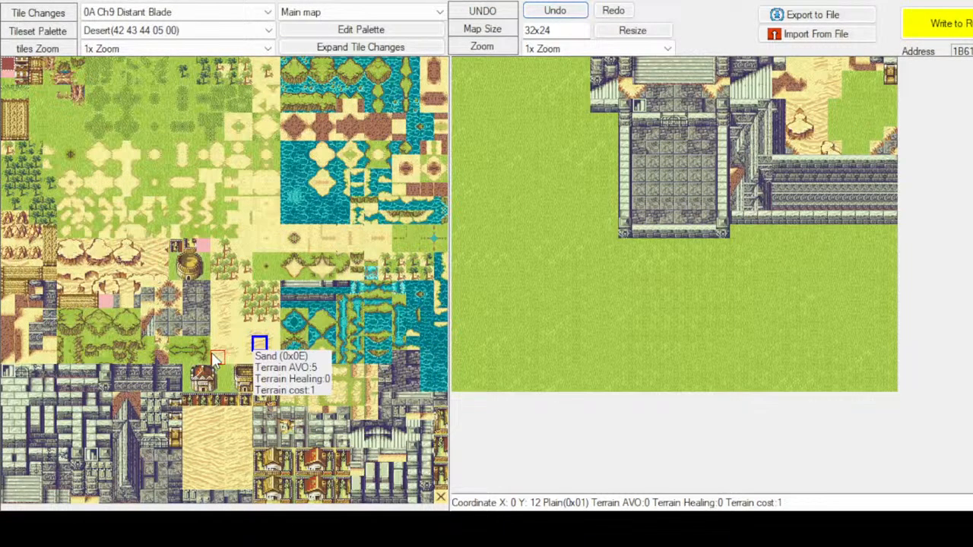
{"action": "left_click", "coordinate": [132, 260]}
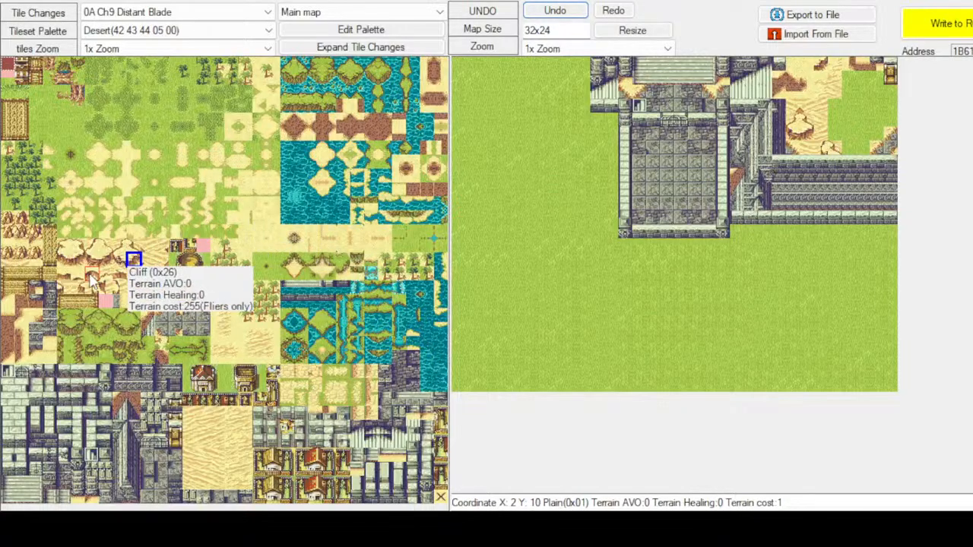
{"action": "left_click", "coordinate": [104, 259]}
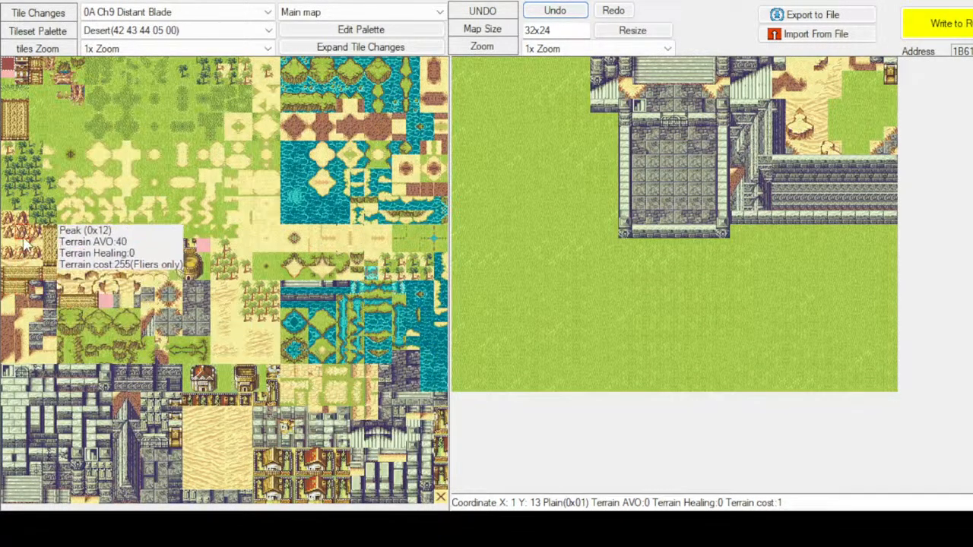
Place a peak tile at X 26 on Y 0 and blend it into the surrounding desert ground
{"action": "left_click", "coordinate": [9, 219]}
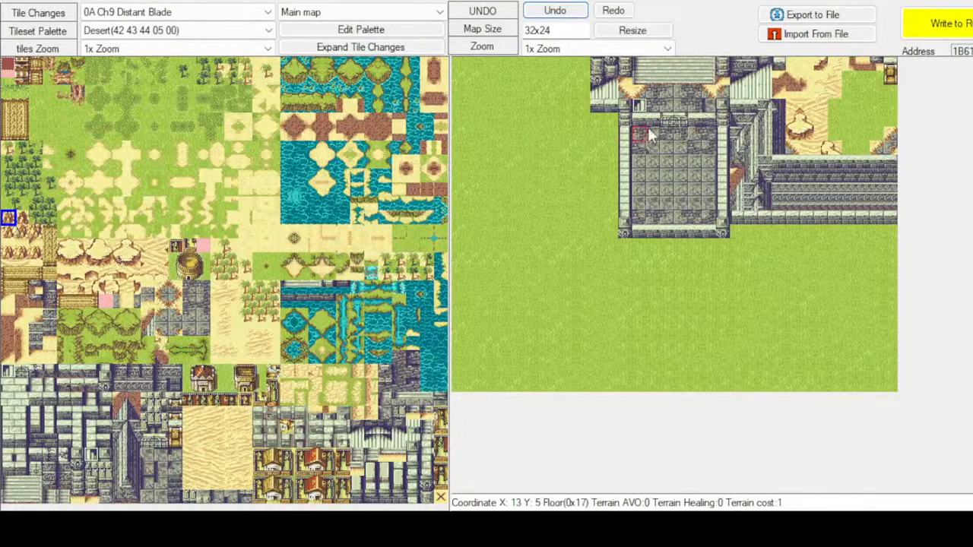
{"action": "left_click", "coordinate": [822, 64]}
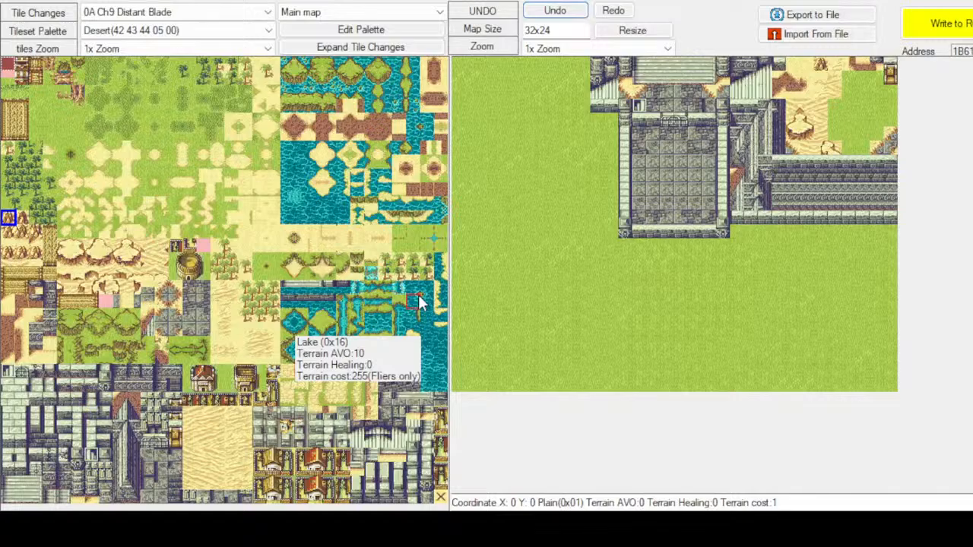
{"action": "left_click", "coordinate": [218, 429]}
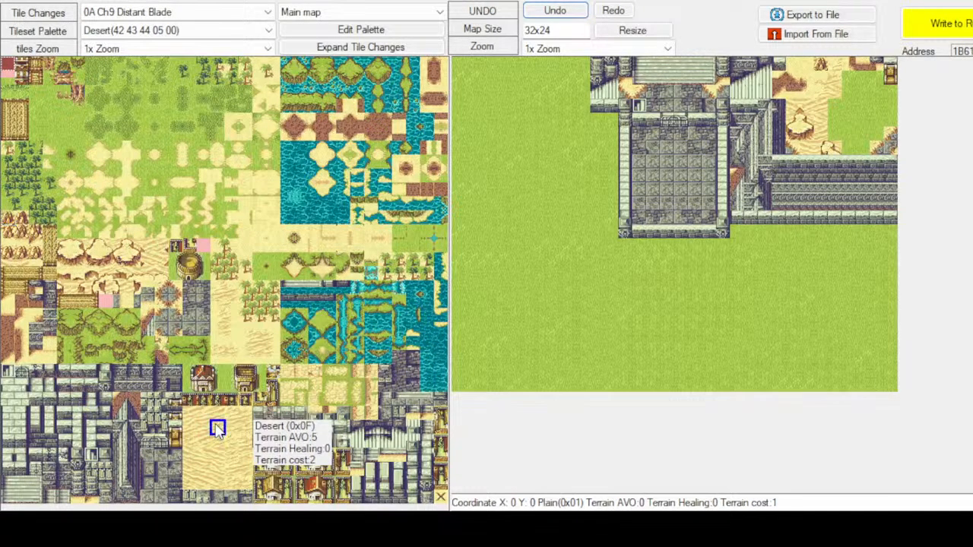
{"action": "left_click", "coordinate": [217, 416]}
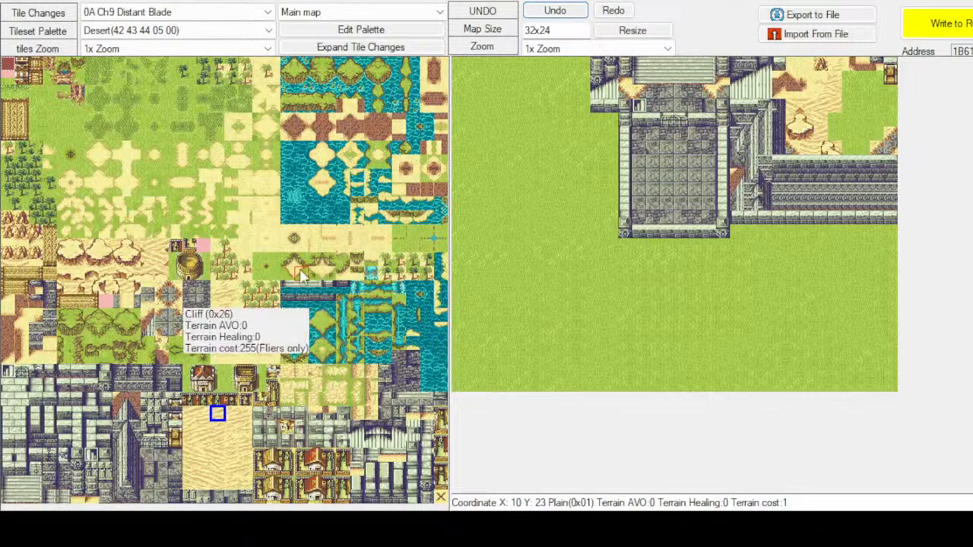
Place brown-and-sand edge tiles on Y 1 up to X 30, below the strip beside the golden doorway
{"action": "left_click", "coordinate": [342, 135]}
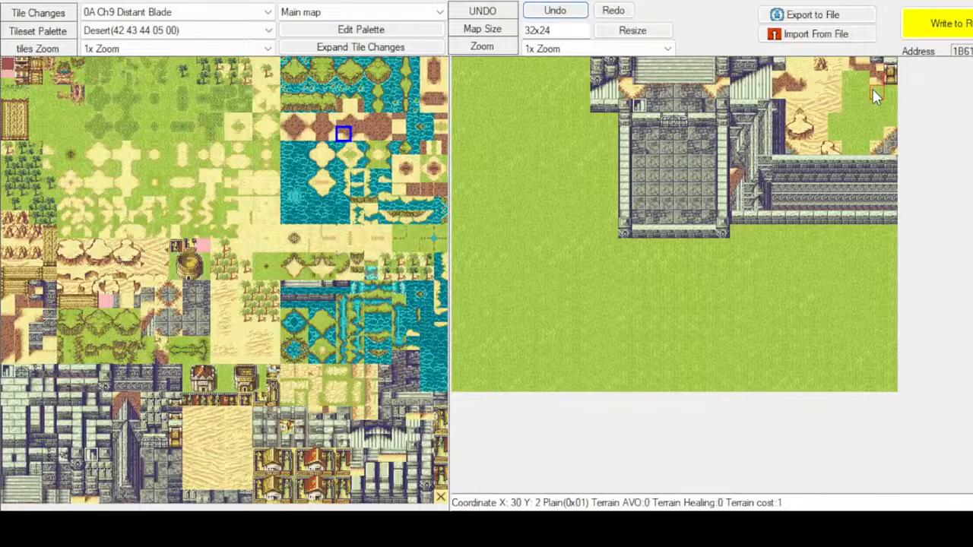
{"action": "left_click", "coordinate": [427, 106]}
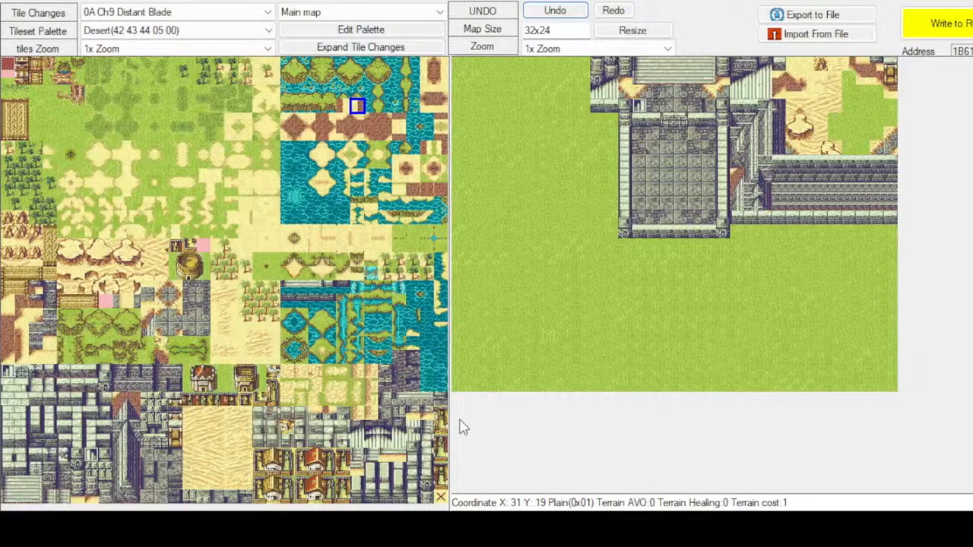
{"action": "left_click", "coordinate": [114, 431]}
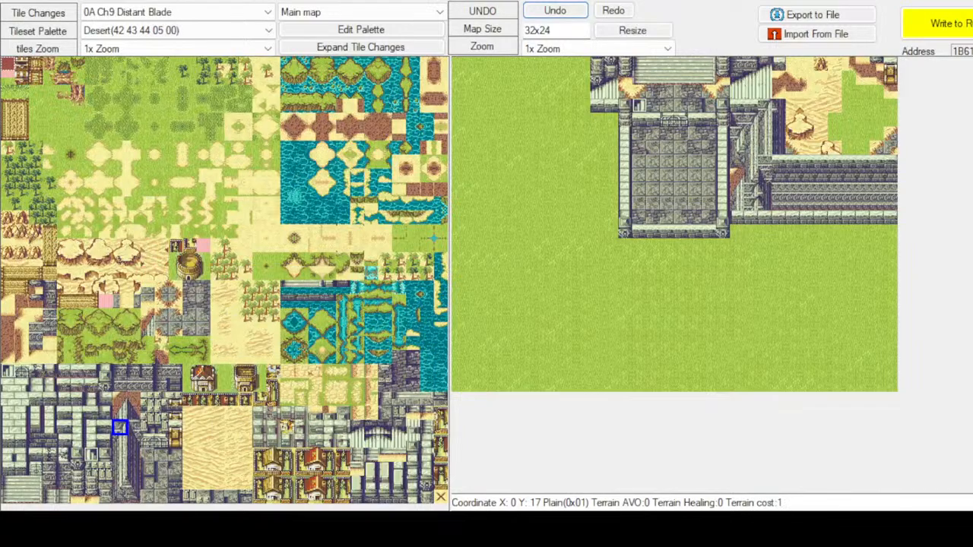
Cover the grass along the map's east edge and above the eastern wall with desert tiles, between Y 2 and Y 6
{"action": "left_click", "coordinate": [217, 414]}
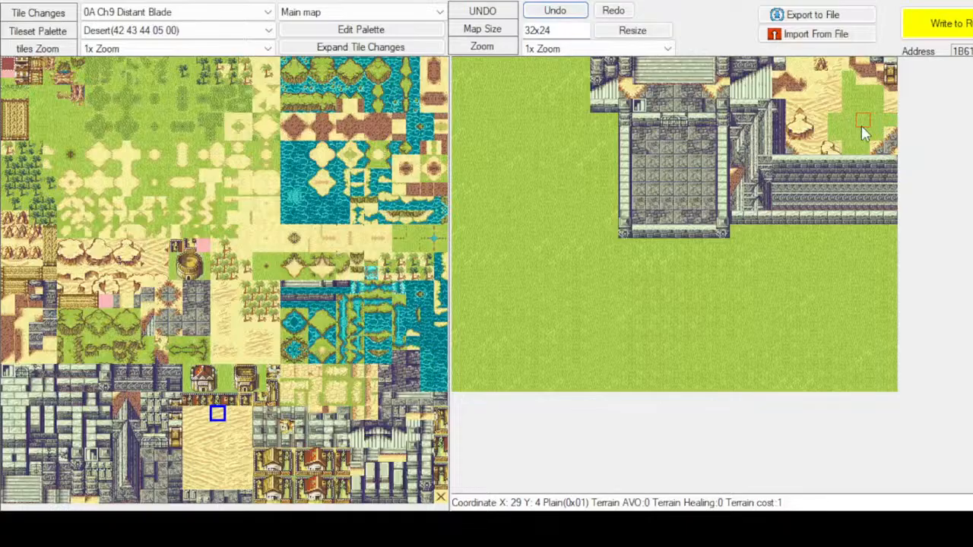
{"action": "left_click", "coordinate": [218, 455]}
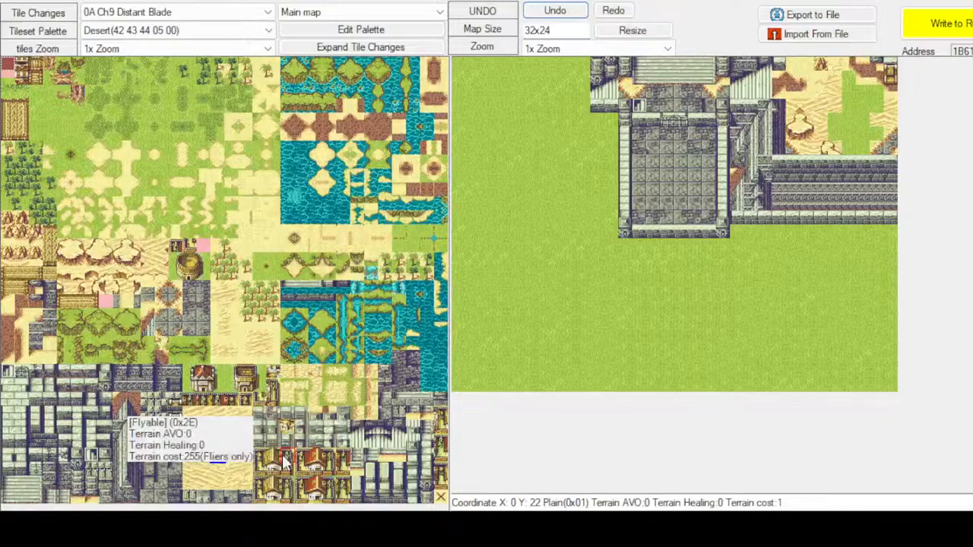
{"action": "left_click", "coordinate": [231, 484]}
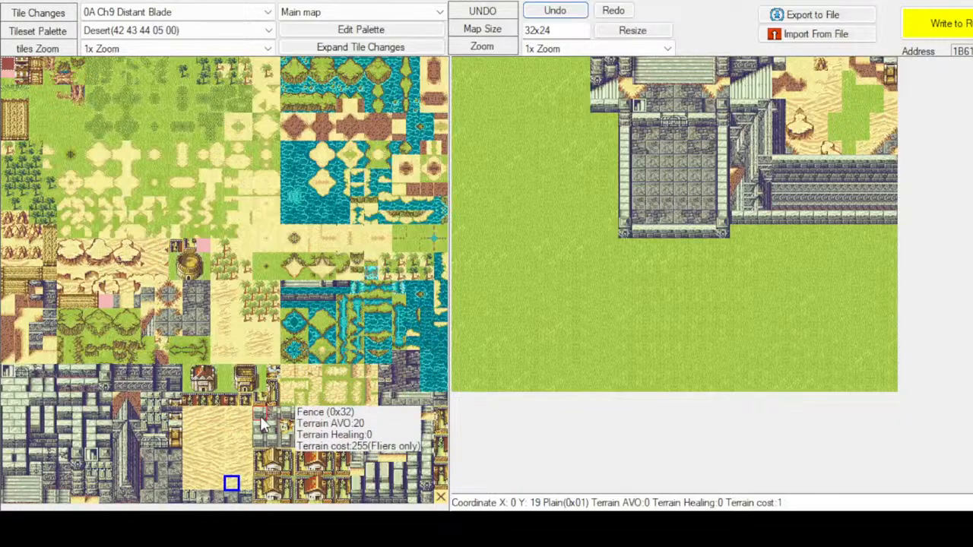
{"action": "left_click", "coordinate": [189, 413]}
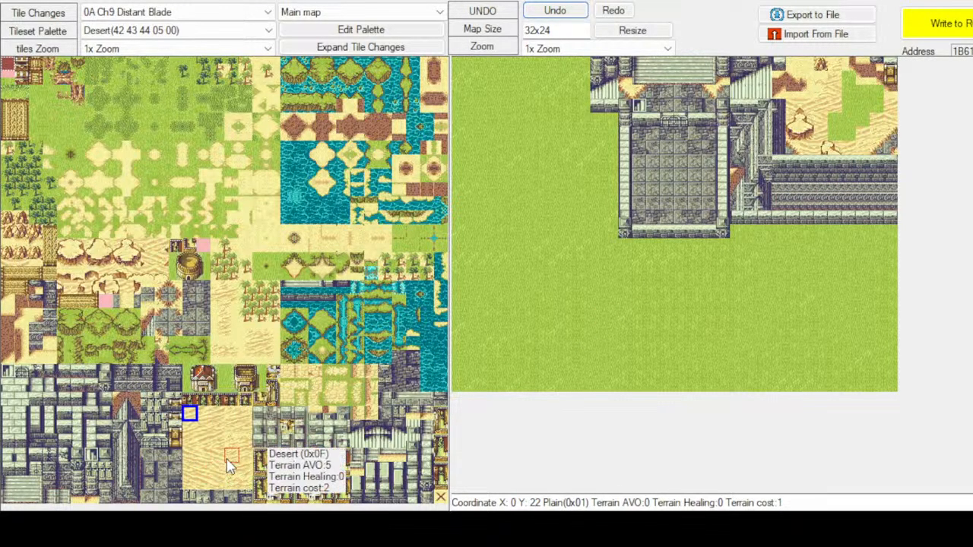
{"action": "left_click", "coordinate": [244, 414]}
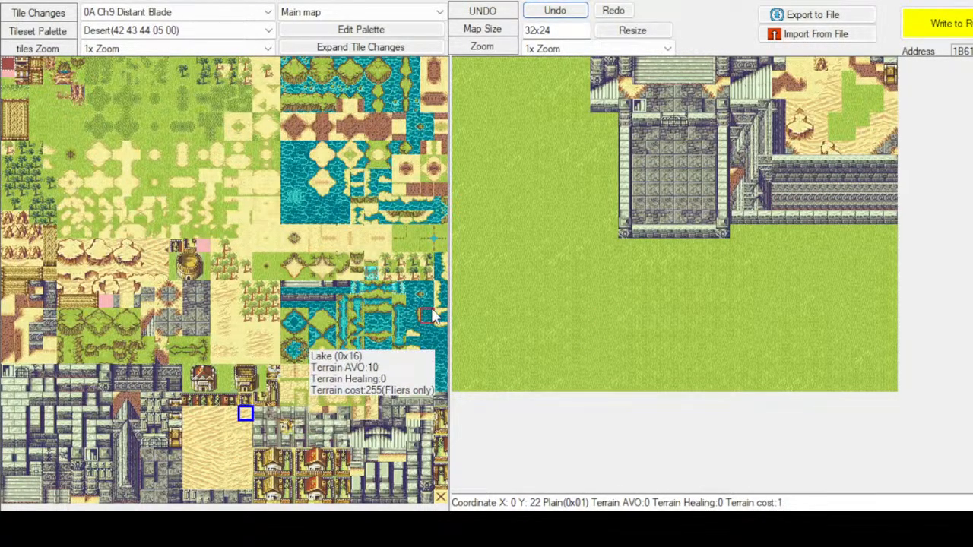
Cover the western edge of the grass patch between X 27 and X 30, above the eastern wall, with desert and sand tiles
{"action": "left_click", "coordinate": [246, 331]}
{"action": "left_click", "coordinate": [861, 118]}
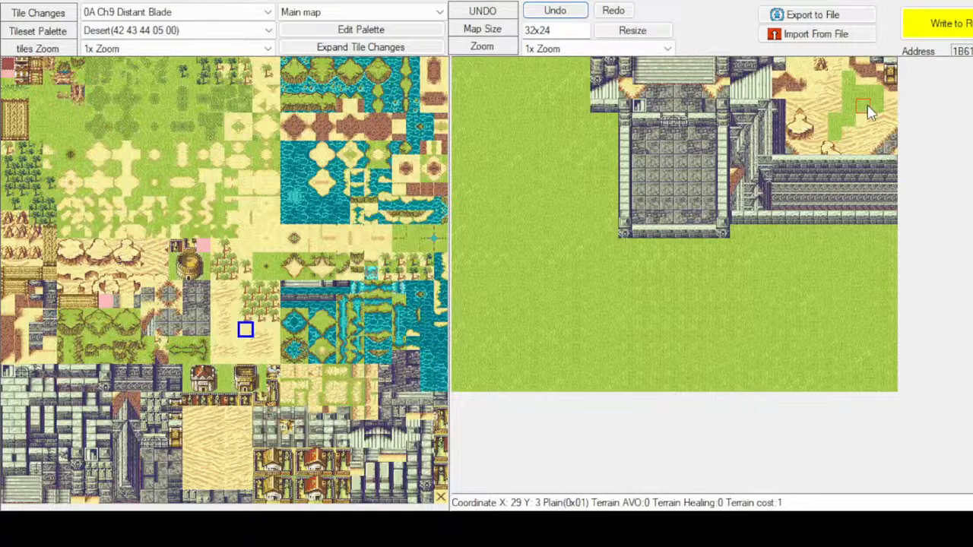
{"action": "left_click", "coordinate": [876, 106]}
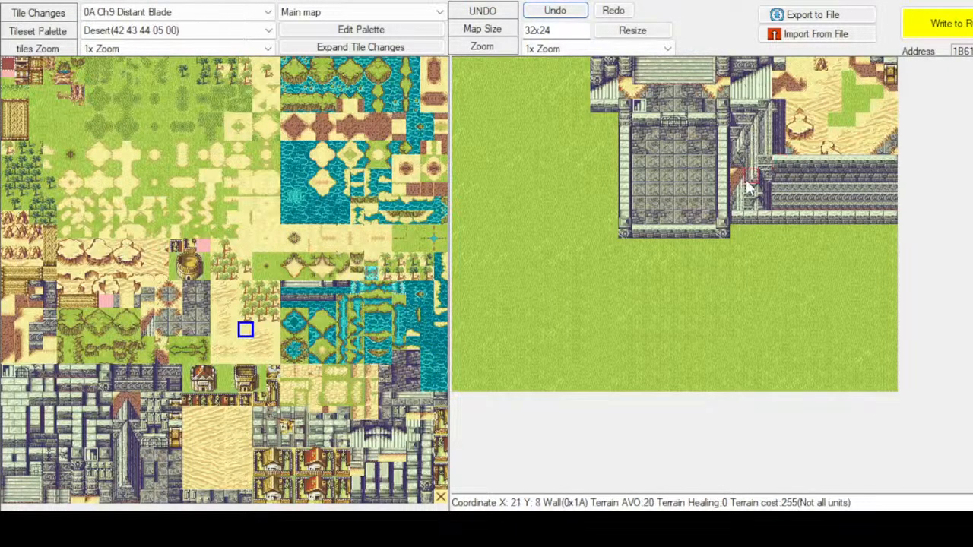
{"action": "left_click", "coordinate": [273, 358]}
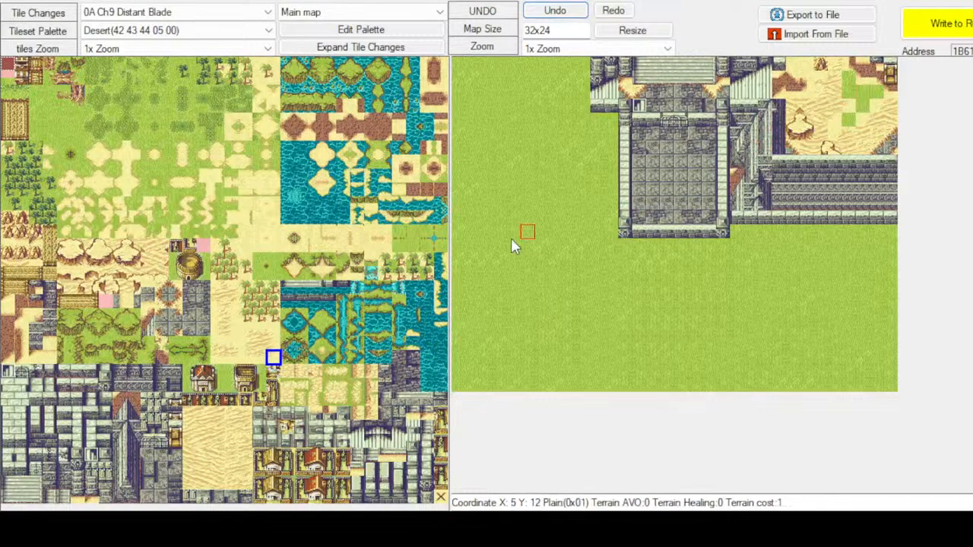
{"action": "left_click", "coordinate": [228, 334]}
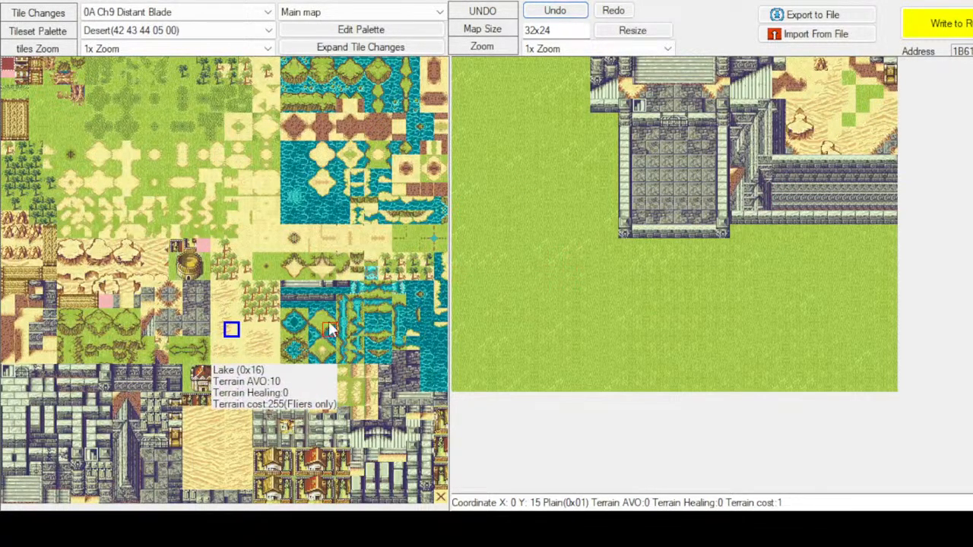
{"action": "left_click", "coordinate": [236, 288]}
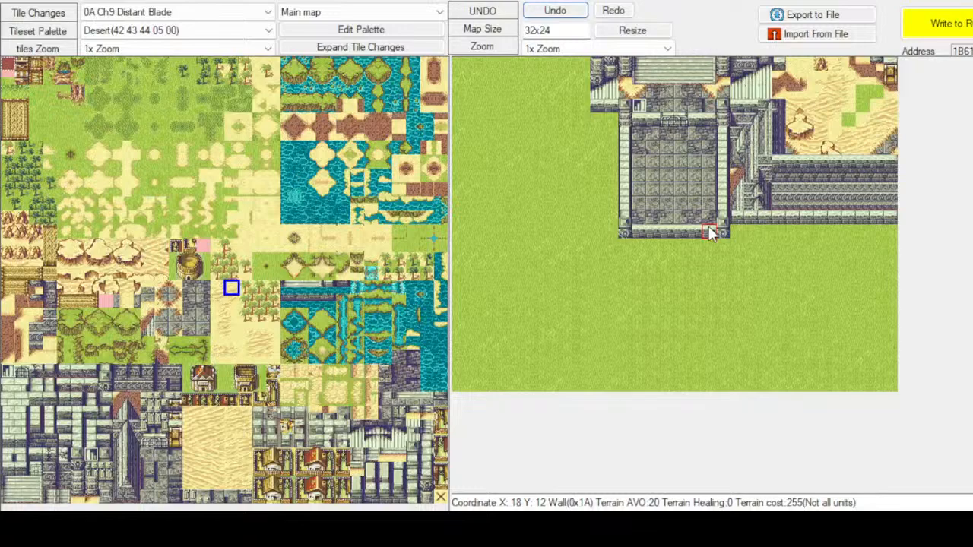
Replace the remaining grass on X 28 and along Y 3 in the eastern desert with matching sand and desert tiles
{"action": "left_click", "coordinate": [196, 304]}
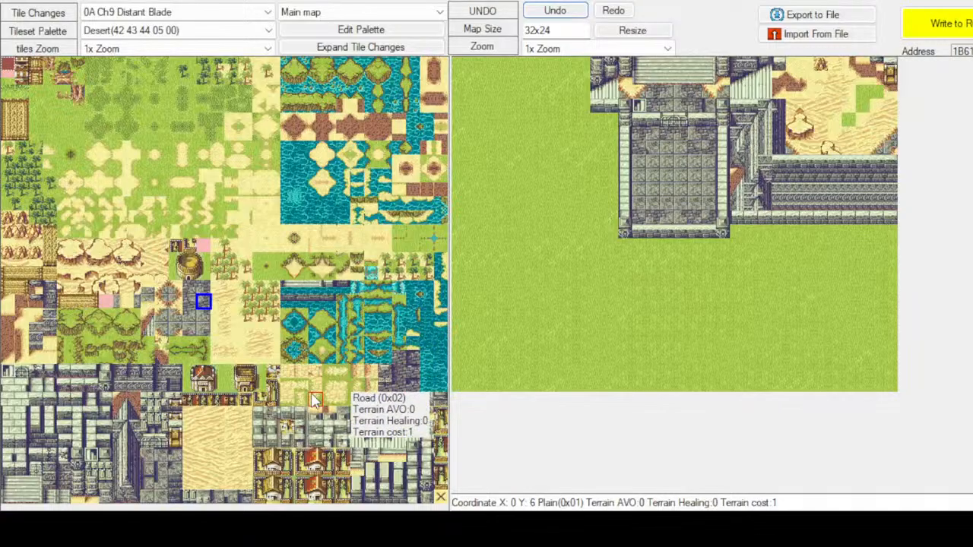
{"action": "left_click", "coordinate": [217, 440]}
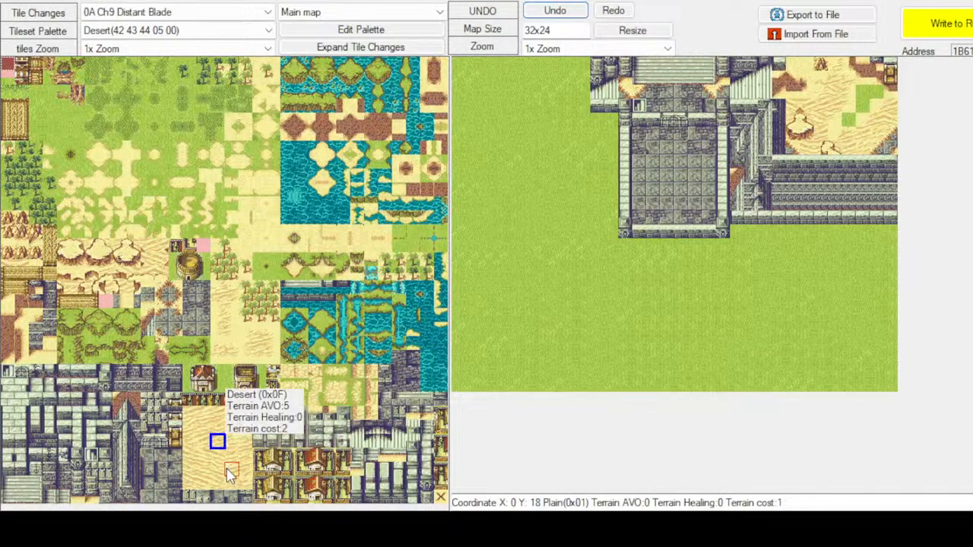
{"action": "left_click", "coordinate": [243, 492]}
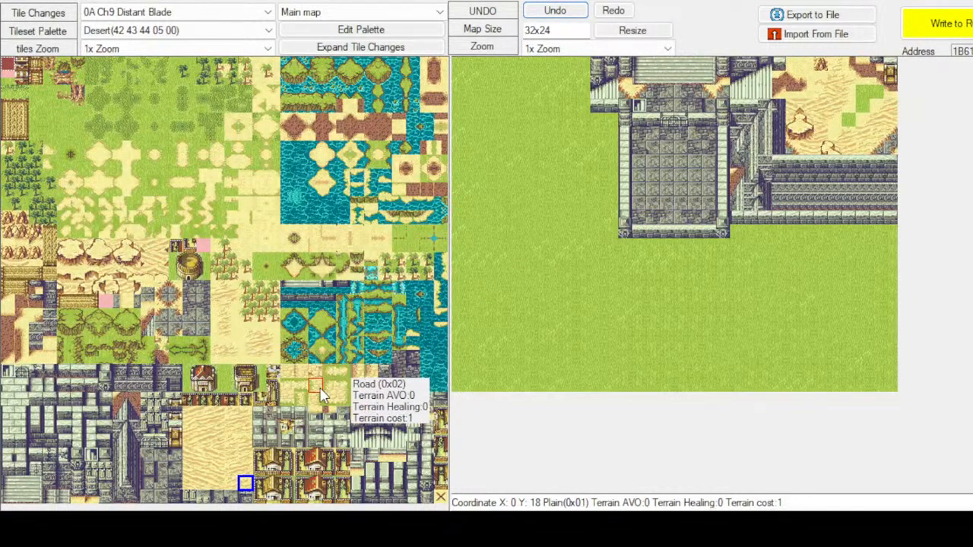
{"action": "left_click", "coordinate": [217, 288]}
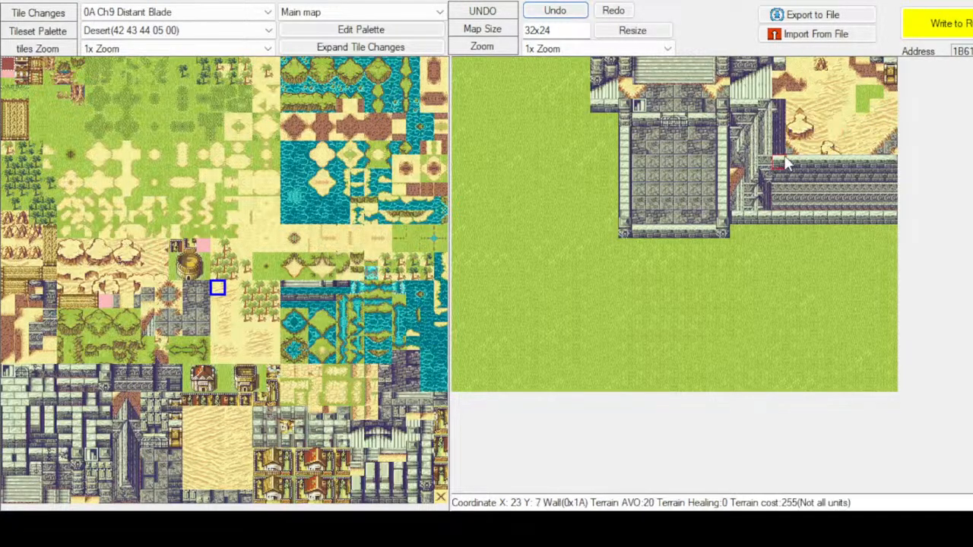
{"action": "left_click", "coordinate": [219, 358]}
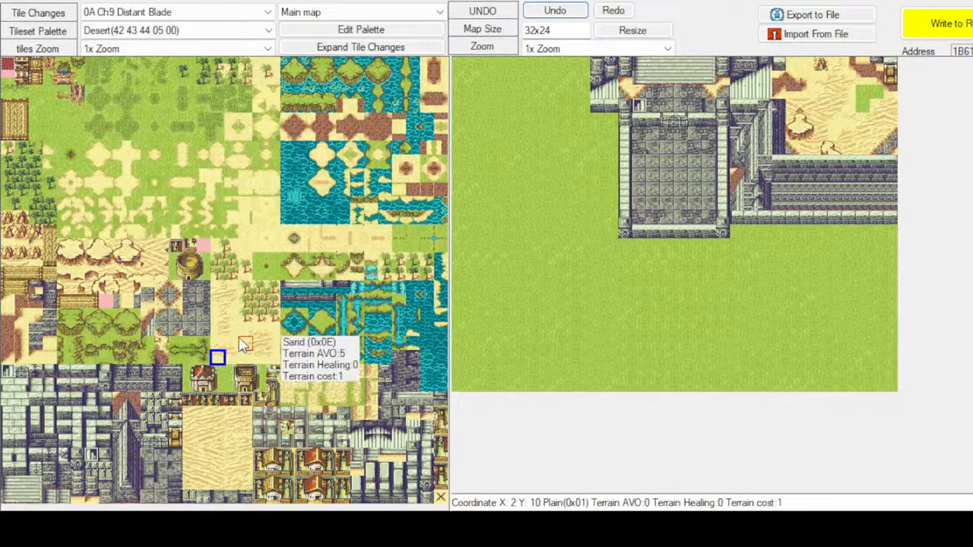
{"action": "left_click", "coordinate": [217, 329]}
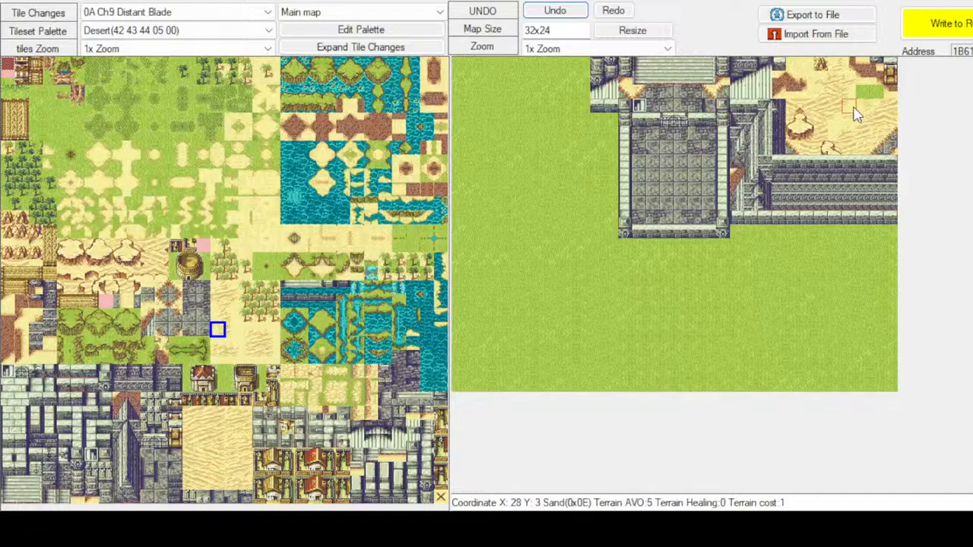
{"action": "left_click", "coordinate": [218, 287]}
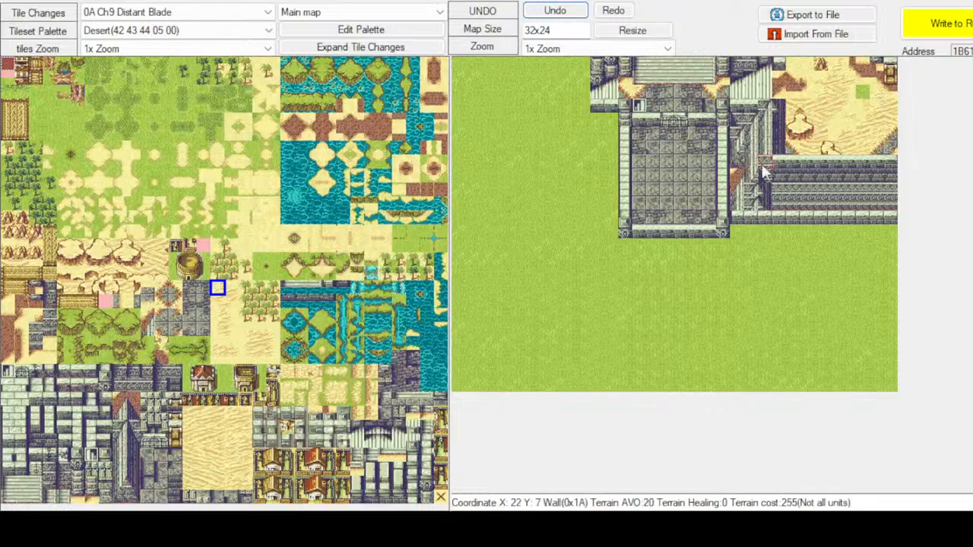
Fill the last grass tile at X 29 on Y 2 with desert
{"action": "left_click", "coordinate": [260, 344]}
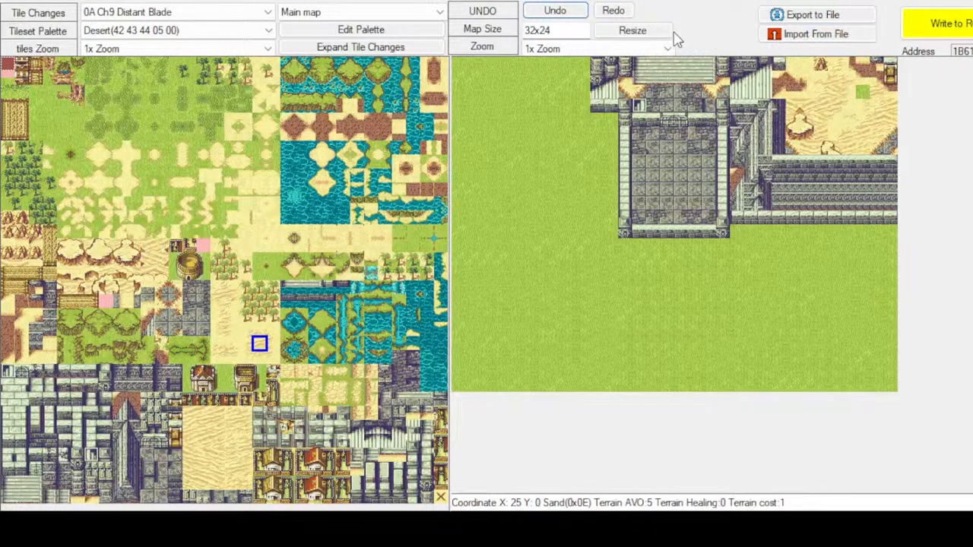
{"action": "left_click", "coordinate": [573, 10]}
{"action": "left_click", "coordinate": [578, 14]}
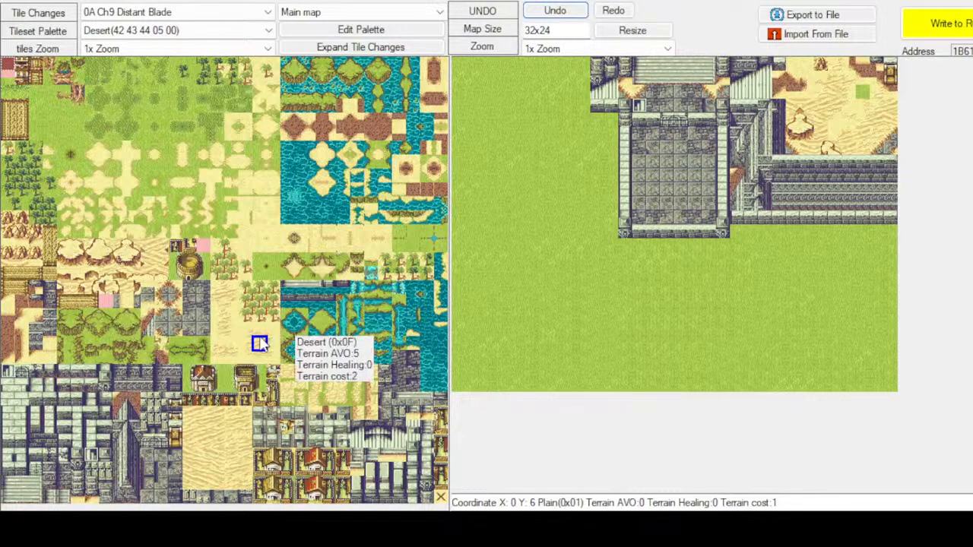
{"action": "left_click", "coordinate": [244, 329]}
{"action": "left_click", "coordinate": [862, 92]}
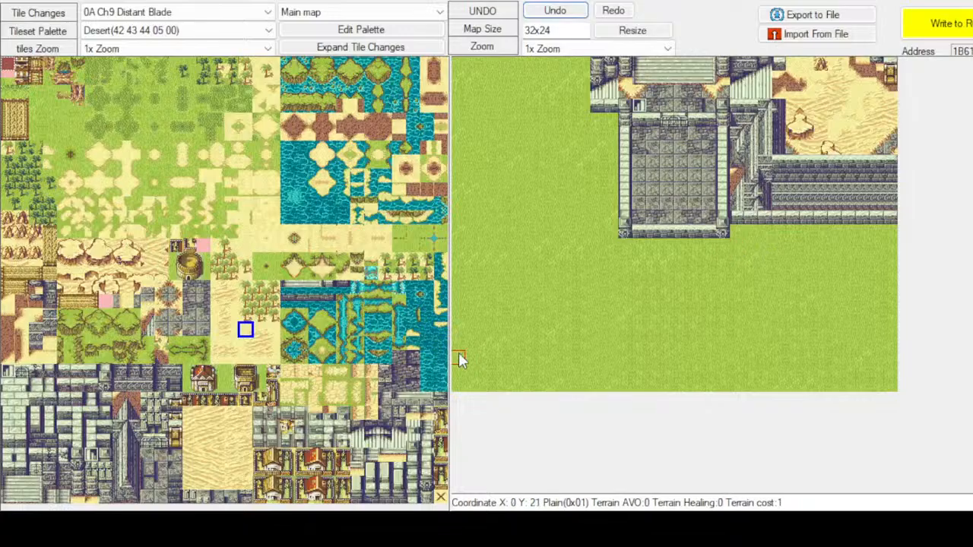
{"action": "left_click", "coordinate": [105, 498]}
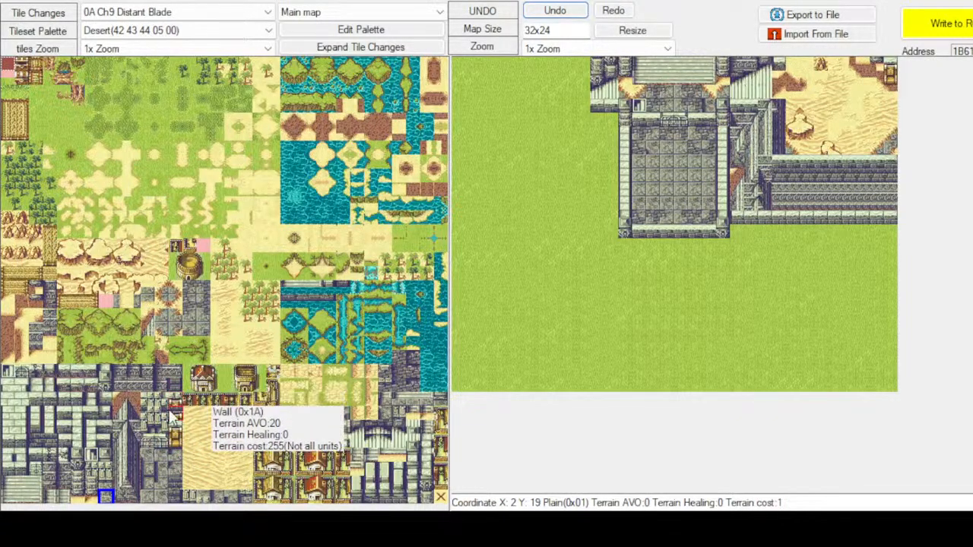
{"action": "left_click", "coordinate": [79, 456]}
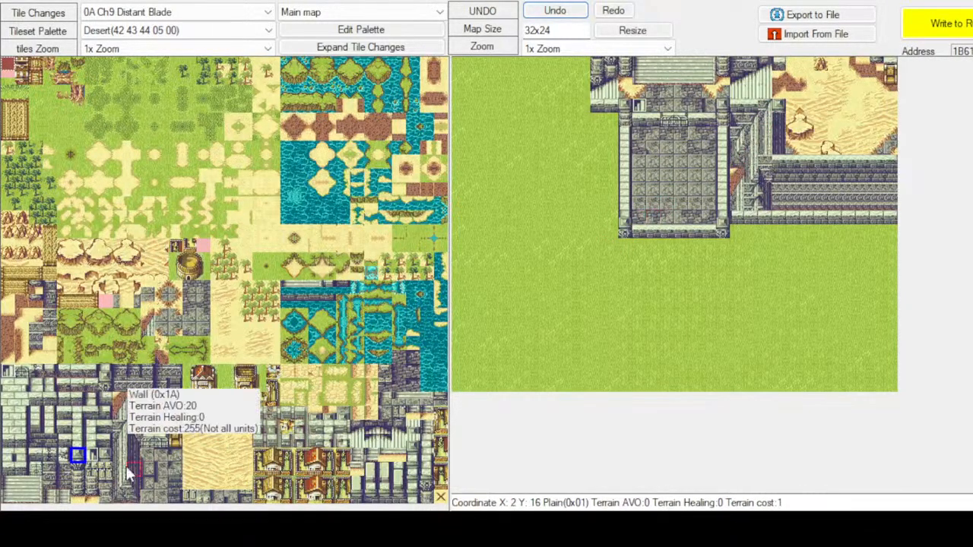
{"action": "left_click", "coordinate": [79, 471]}
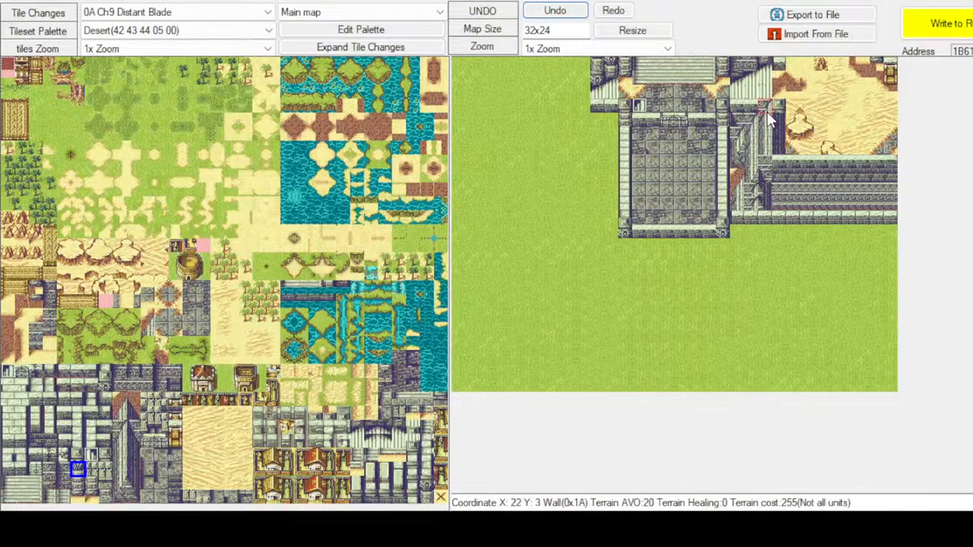
{"action": "left_click", "coordinate": [570, 21]}
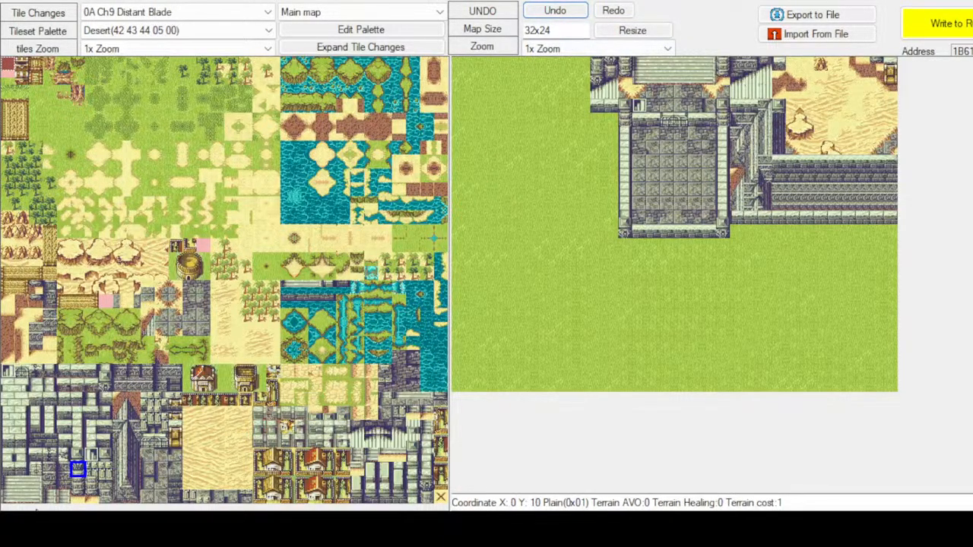
{"action": "left_click", "coordinate": [105, 455]}
{"action": "left_click", "coordinate": [411, 456]}
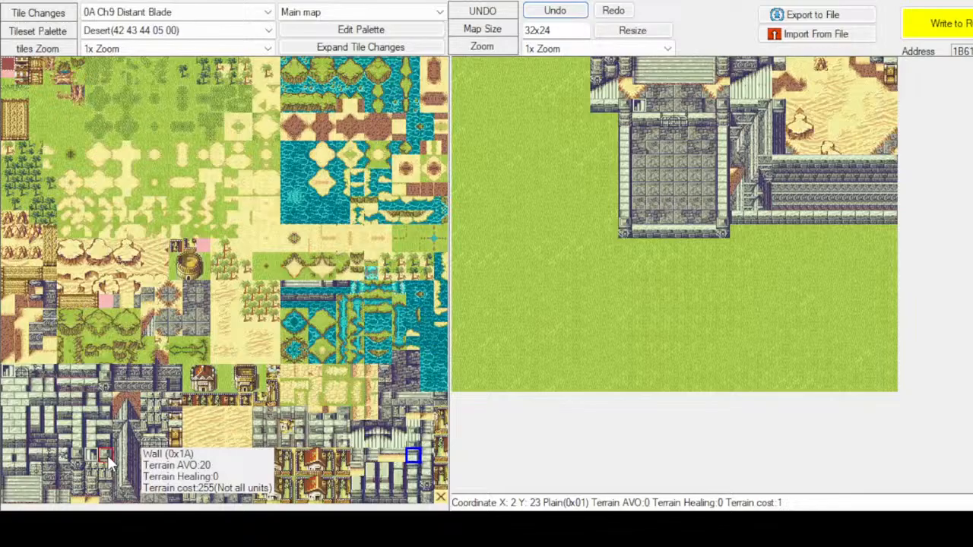
{"action": "left_click", "coordinate": [105, 376]}
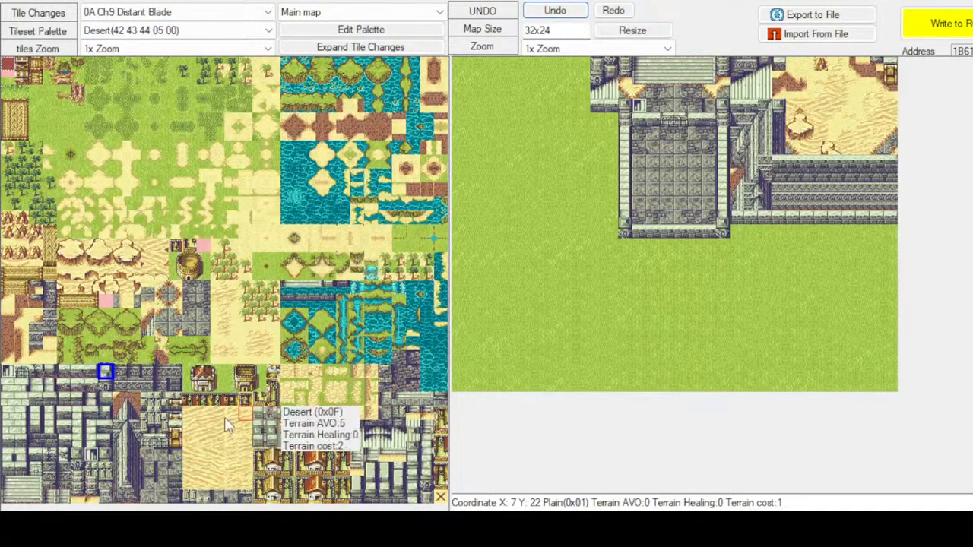
{"action": "left_click", "coordinate": [8, 469]}
{"action": "left_click", "coordinate": [581, 79]}
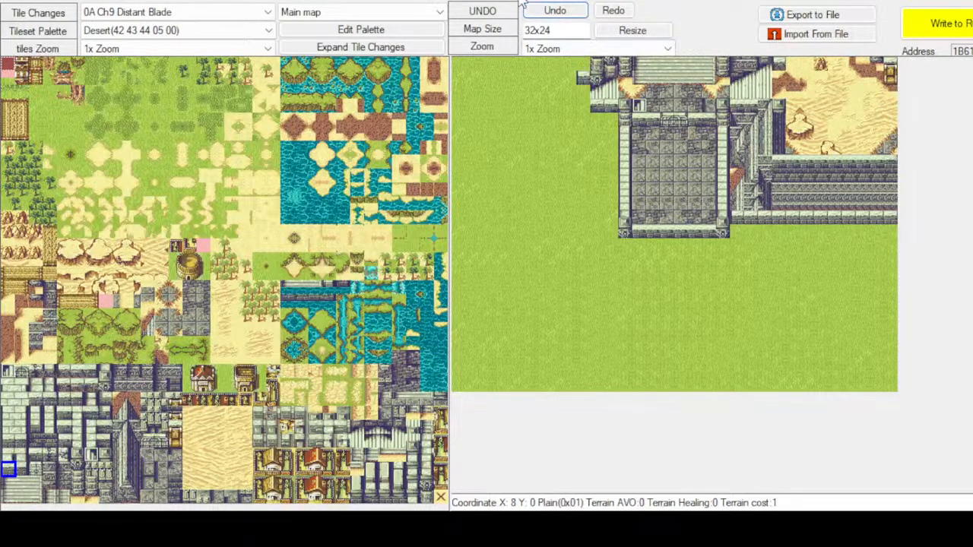
{"action": "left_click", "coordinate": [544, 11]}
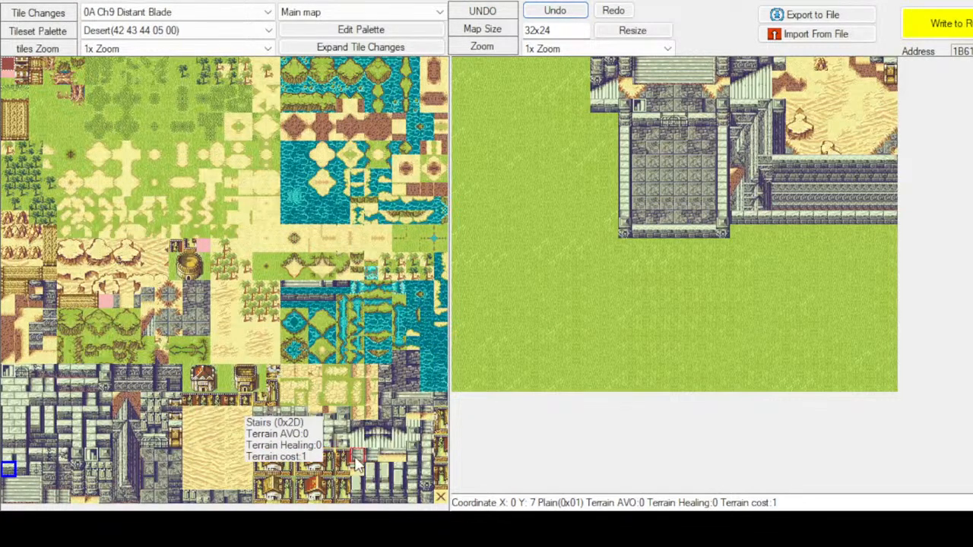
Try a slanted stair-edge tile at X 9 on Y 2, beside the western stairs
{"action": "left_click", "coordinate": [357, 427]}
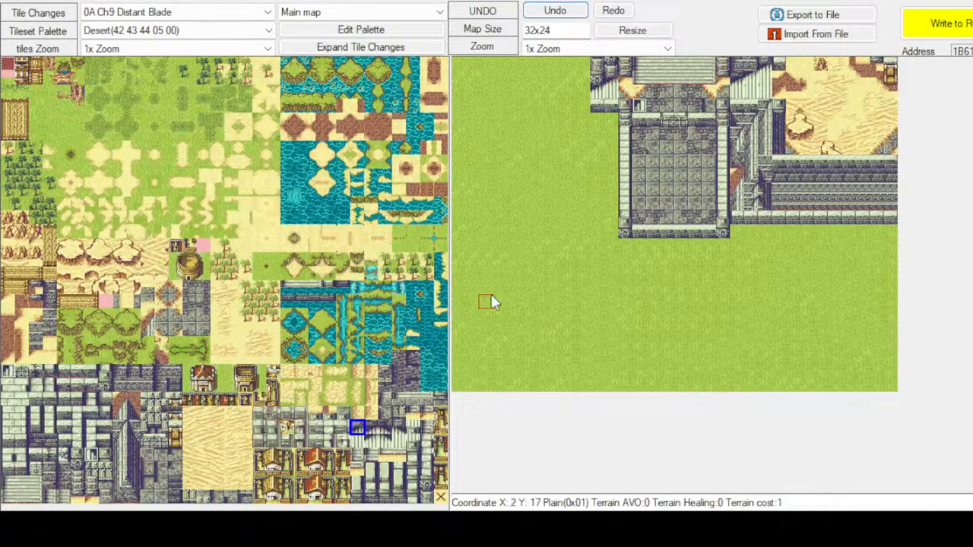
{"action": "left_click", "coordinate": [572, 94]}
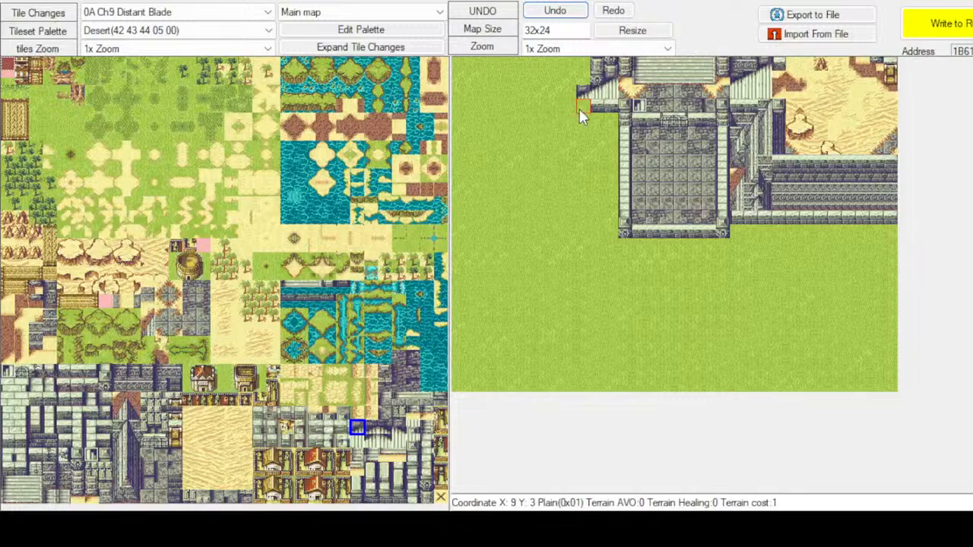
{"action": "left_click", "coordinate": [580, 110]}
{"action": "left_click", "coordinate": [162, 455]}
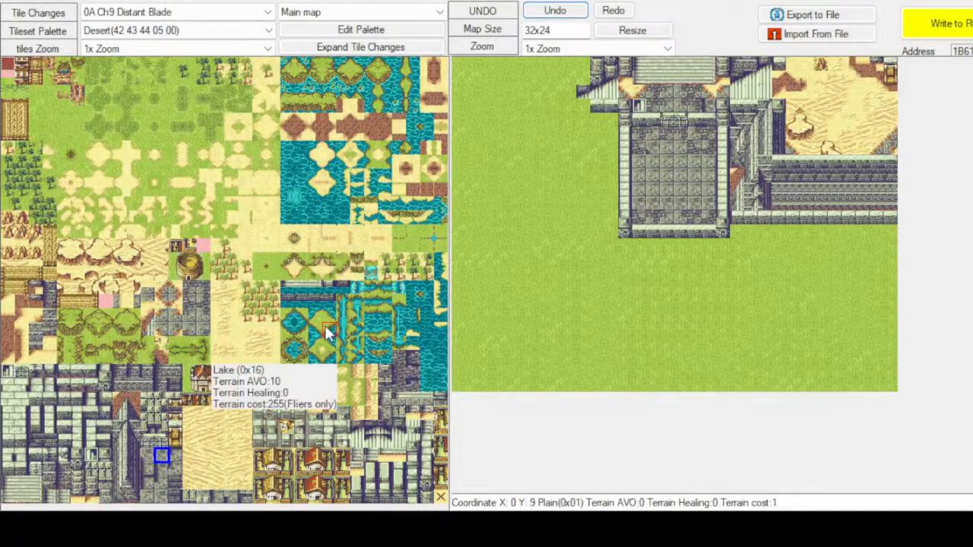
Replace the slanted tile at X 9 on Y 2 with stone wall and extend the wall up to Y 1
{"action": "left_click", "coordinate": [176, 454]}
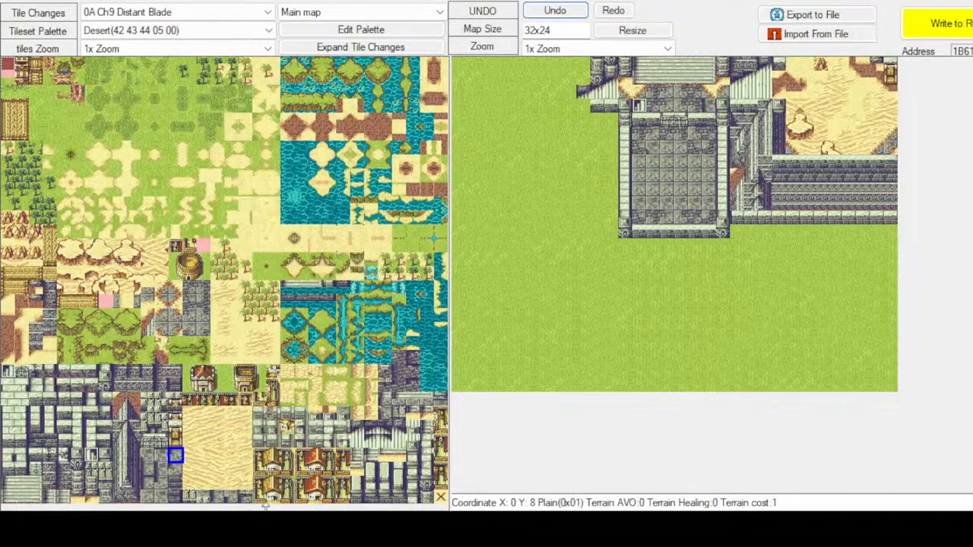
{"action": "left_click", "coordinate": [162, 498]}
{"action": "left_click", "coordinate": [174, 458]}
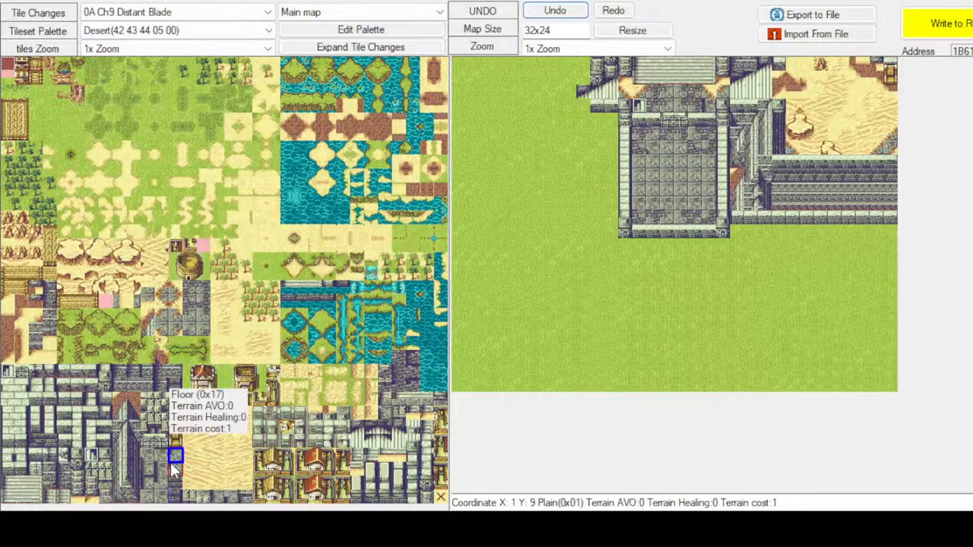
{"action": "left_click", "coordinate": [174, 473]}
{"action": "left_click", "coordinate": [583, 92]}
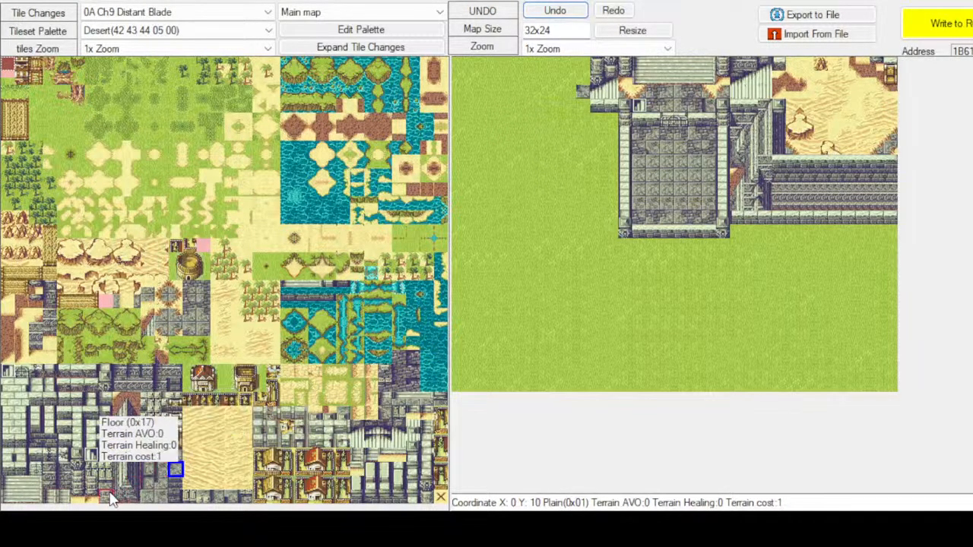
{"action": "left_click", "coordinate": [244, 497]}
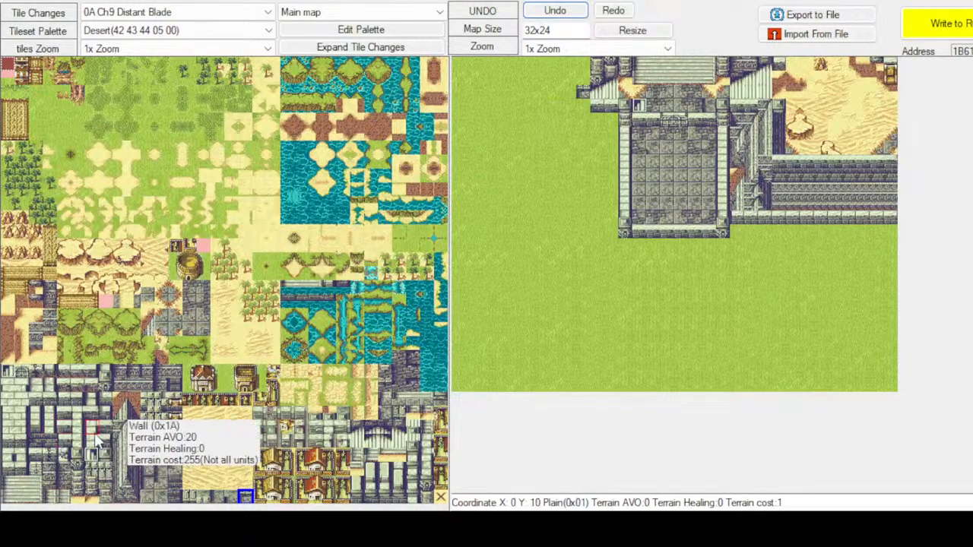
{"action": "left_click", "coordinate": [148, 413]}
{"action": "left_click", "coordinate": [581, 88]}
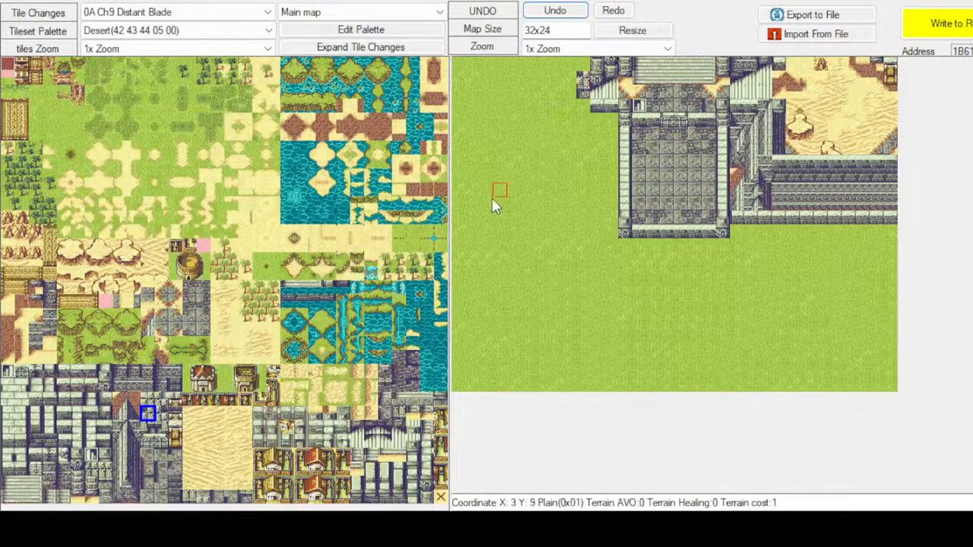
Extend the western wall down to Y 3 at X 9 and add a wall tile at X 8 on Y 0
{"action": "left_click", "coordinate": [161, 456]}
{"action": "left_click", "coordinate": [153, 471]}
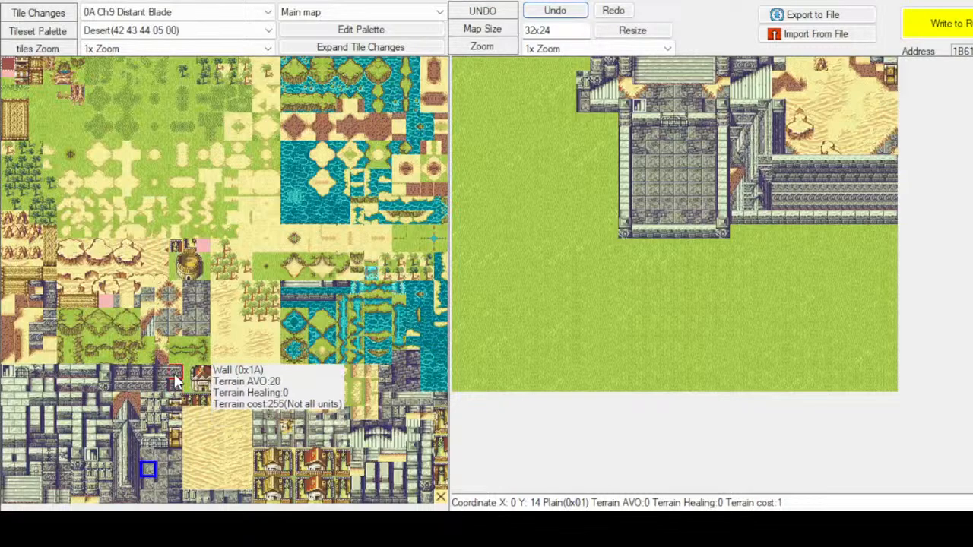
{"action": "left_click", "coordinate": [124, 375]}
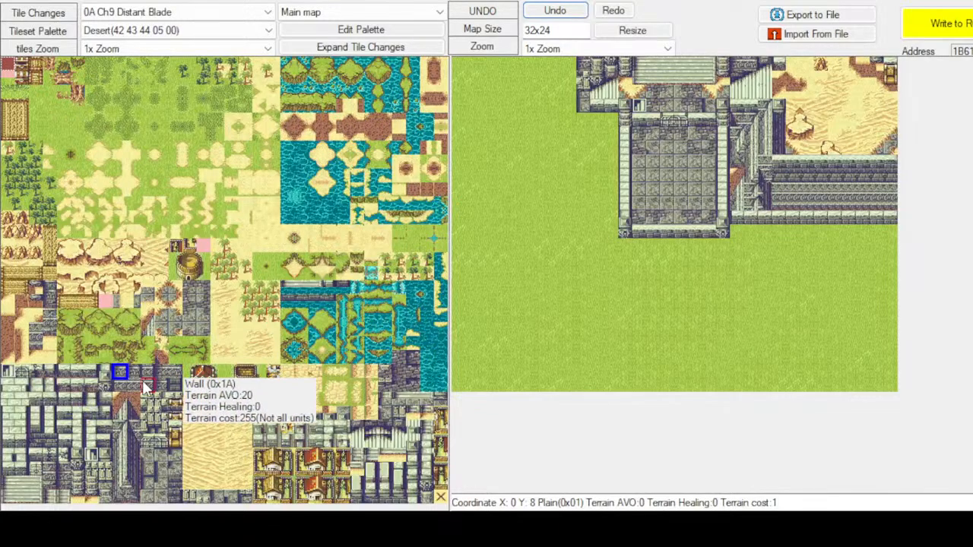
{"action": "left_click", "coordinate": [123, 386]}
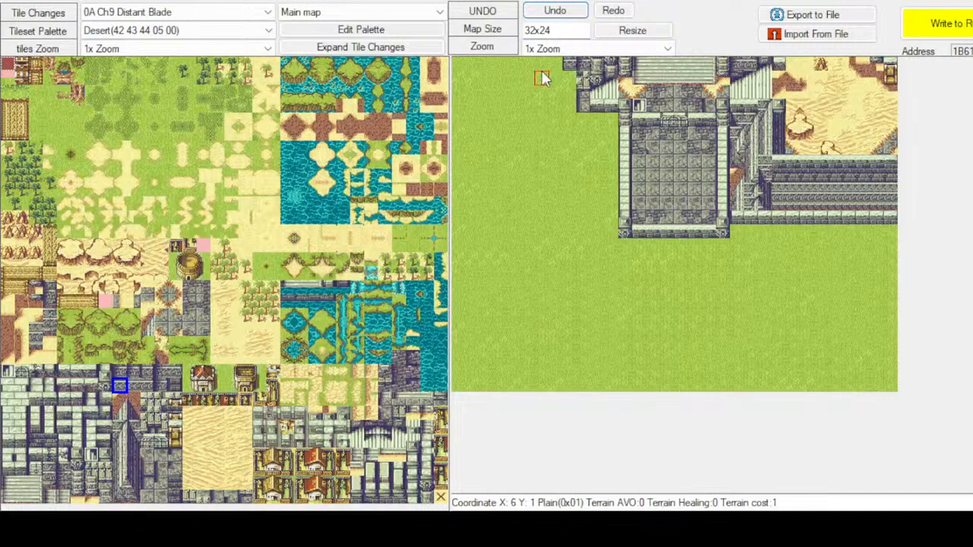
{"action": "left_click", "coordinate": [147, 386]}
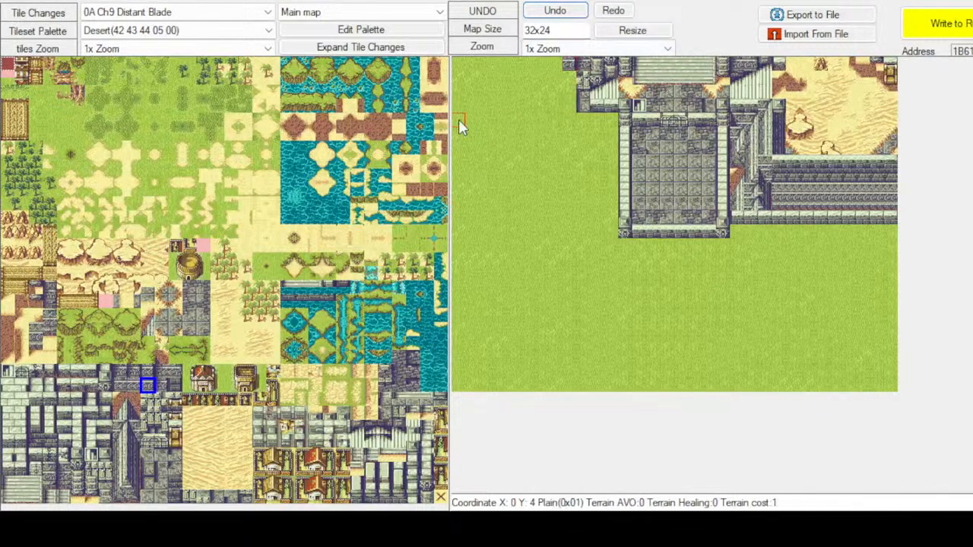
{"action": "left_click", "coordinate": [133, 385]}
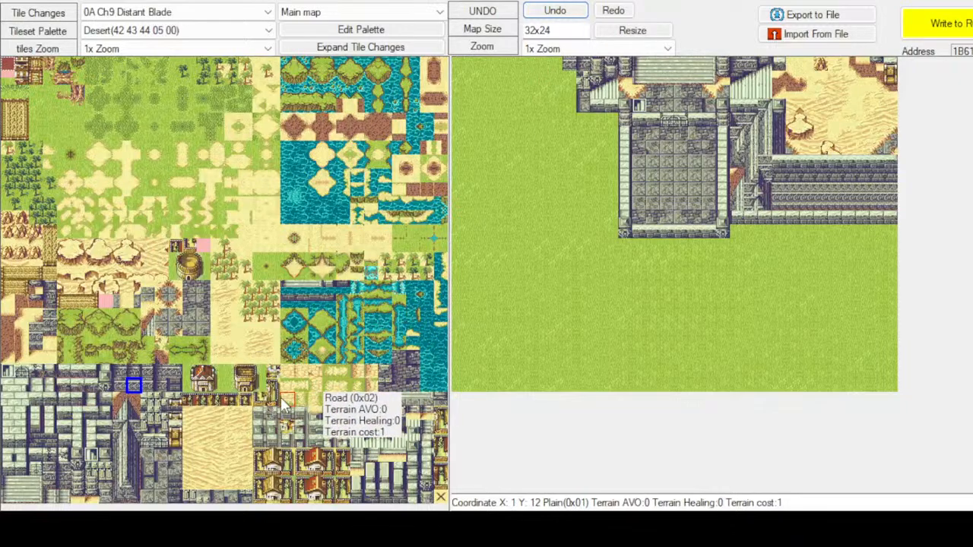
{"action": "left_click", "coordinate": [146, 372]}
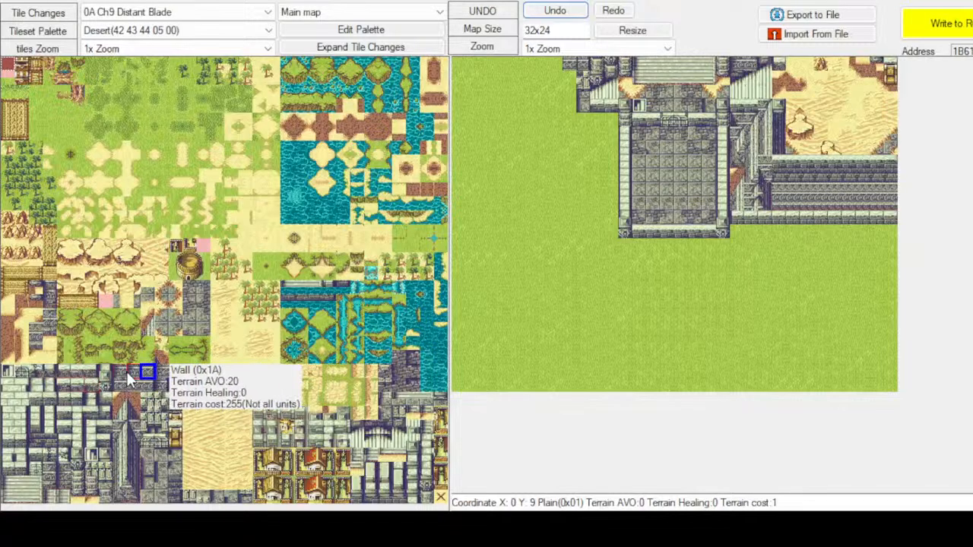
{"action": "left_click", "coordinate": [175, 372]}
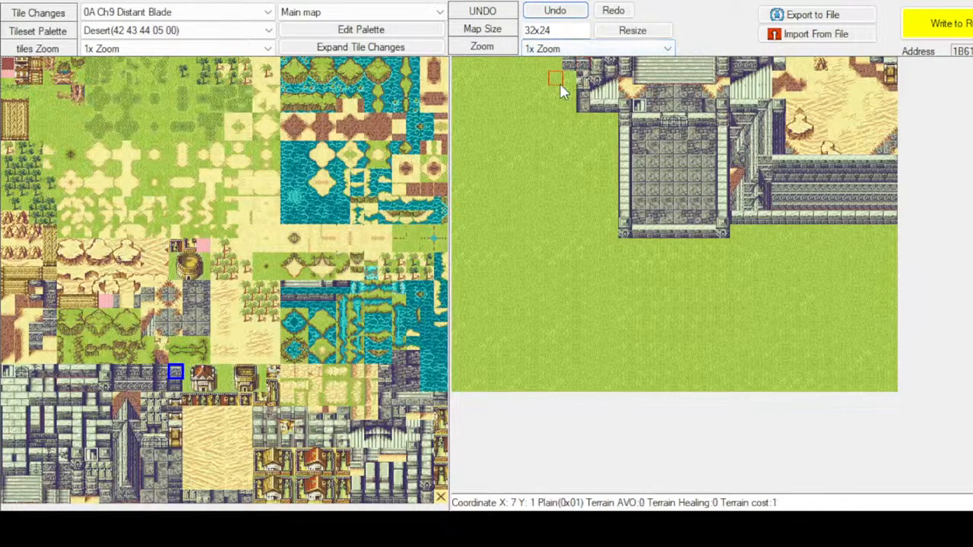
{"action": "left_click", "coordinate": [131, 390]}
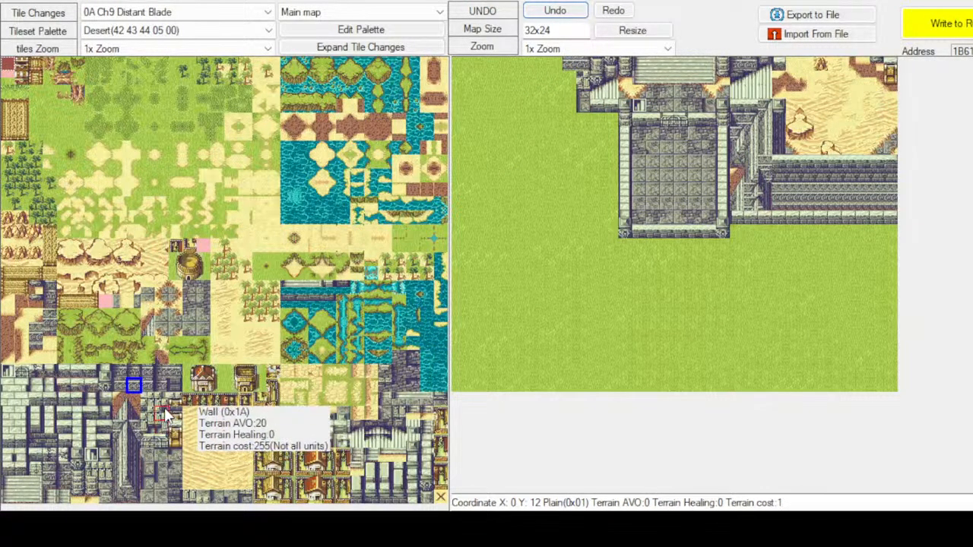
{"action": "left_click", "coordinate": [161, 432]}
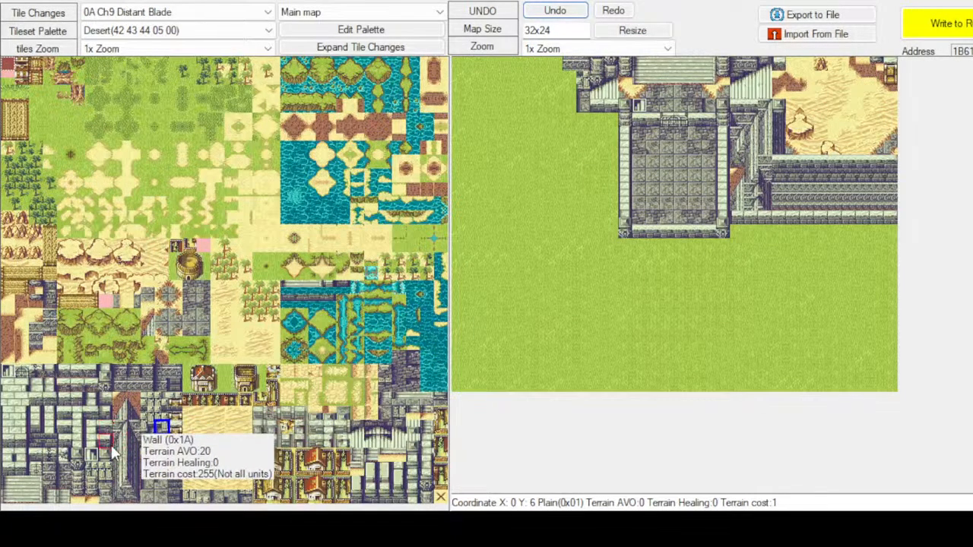
{"action": "left_click", "coordinate": [107, 479]}
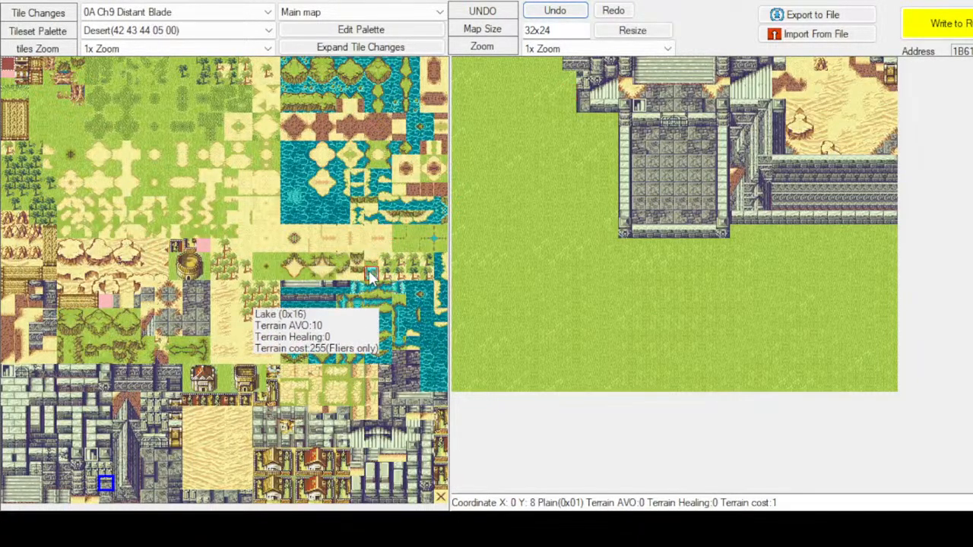
{"action": "left_click_drag", "start_coordinate": [166, 430], "coordinate": [163, 415]}
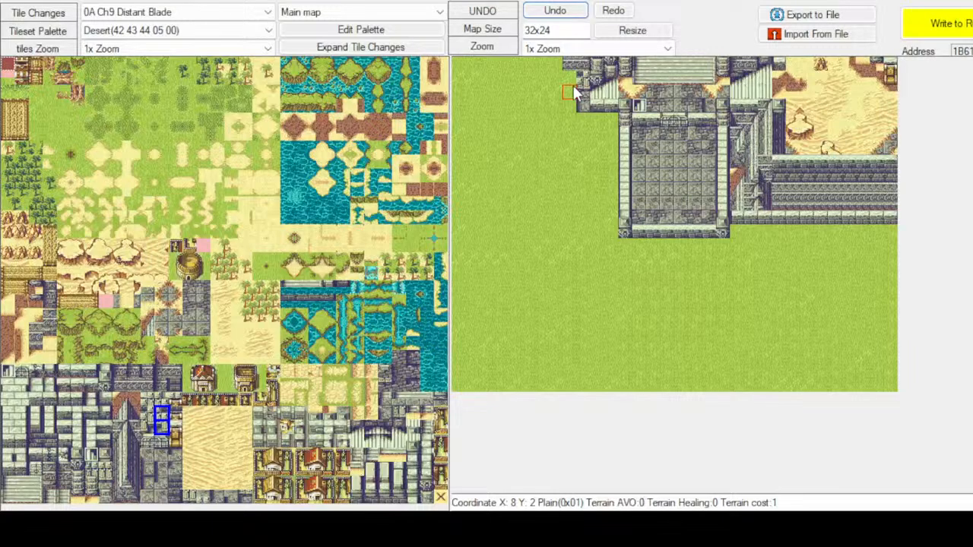
{"action": "left_click", "coordinate": [534, 17]}
{"action": "left_click", "coordinate": [562, 13]}
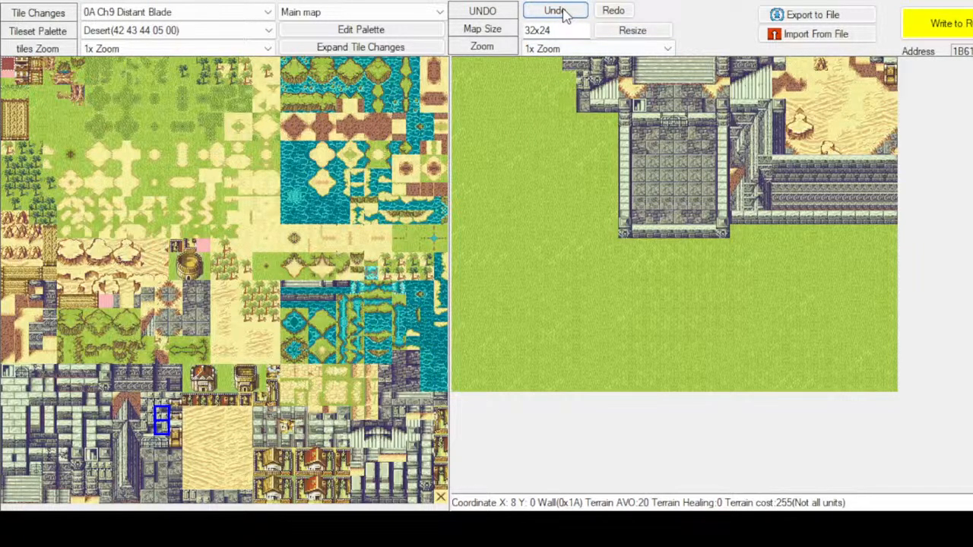
Extend the western stone wall at X 8 from Y 1 down to Y 3
{"action": "left_click", "coordinate": [162, 455]}
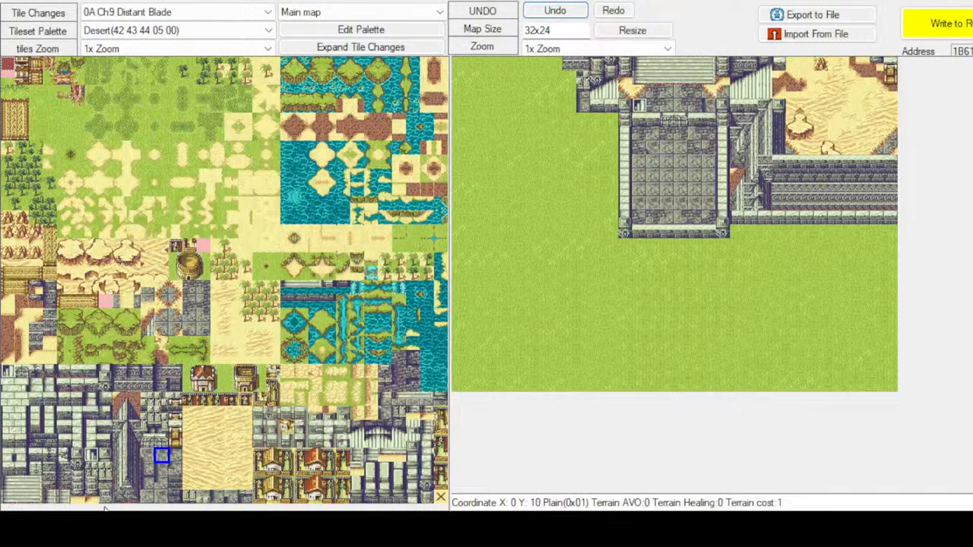
{"action": "left_click_drag", "start_coordinate": [106, 468], "coordinate": [105, 481]}
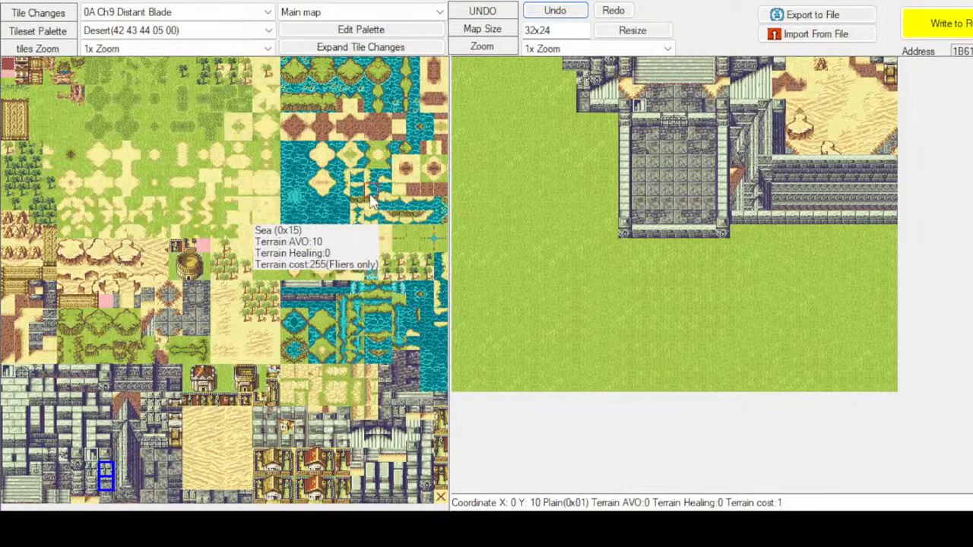
{"action": "left_click", "coordinate": [567, 93]}
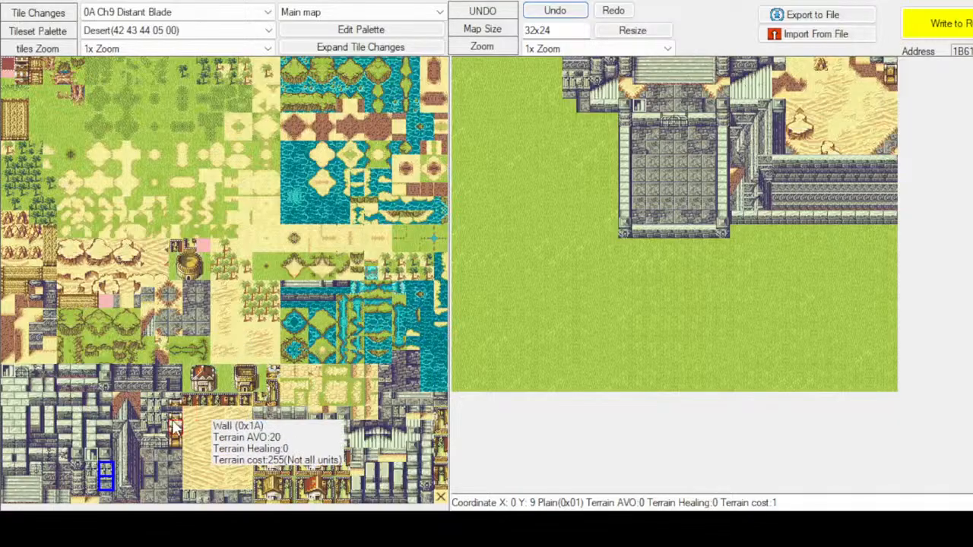
{"action": "left_click_drag", "start_coordinate": [160, 413], "coordinate": [158, 423]}
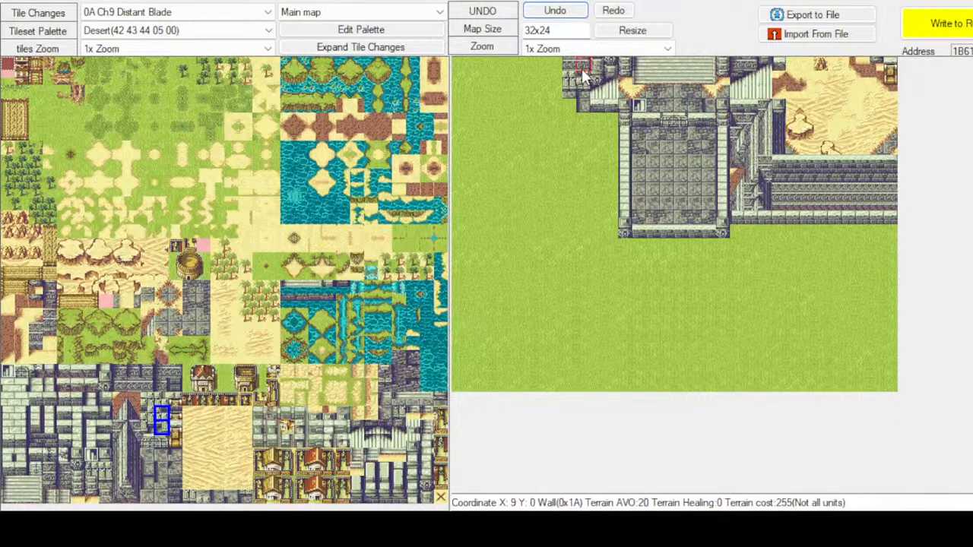
{"action": "left_click", "coordinate": [161, 414]}
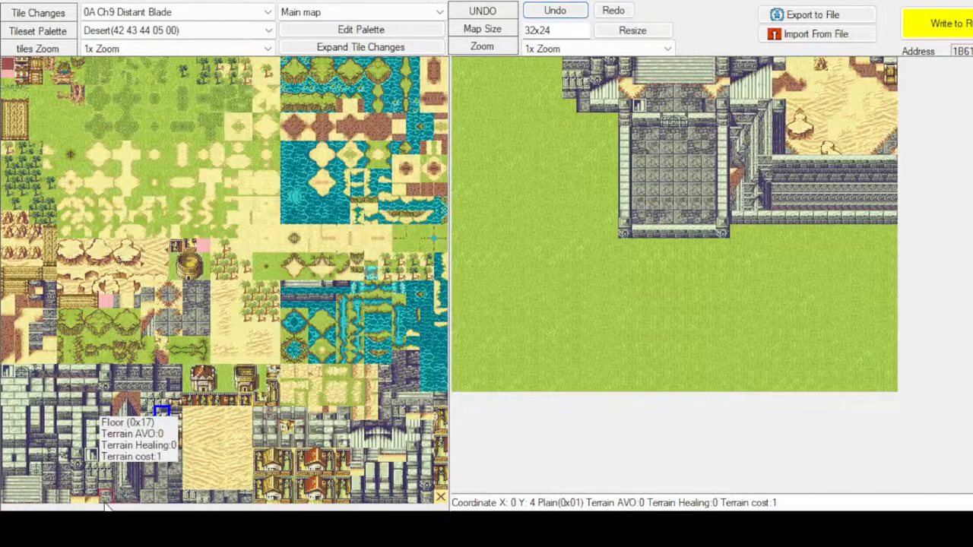
{"action": "left_click", "coordinate": [158, 461]}
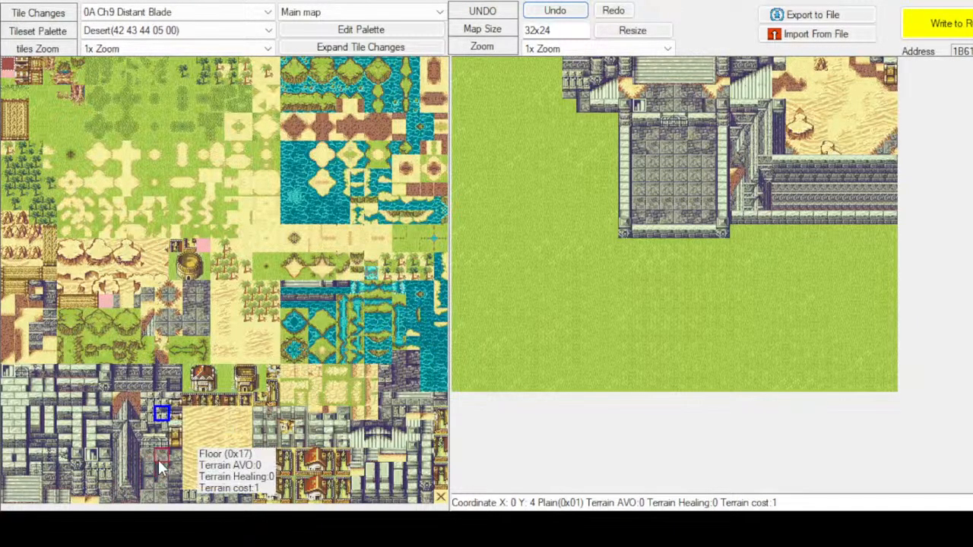
{"action": "left_click", "coordinate": [142, 459]}
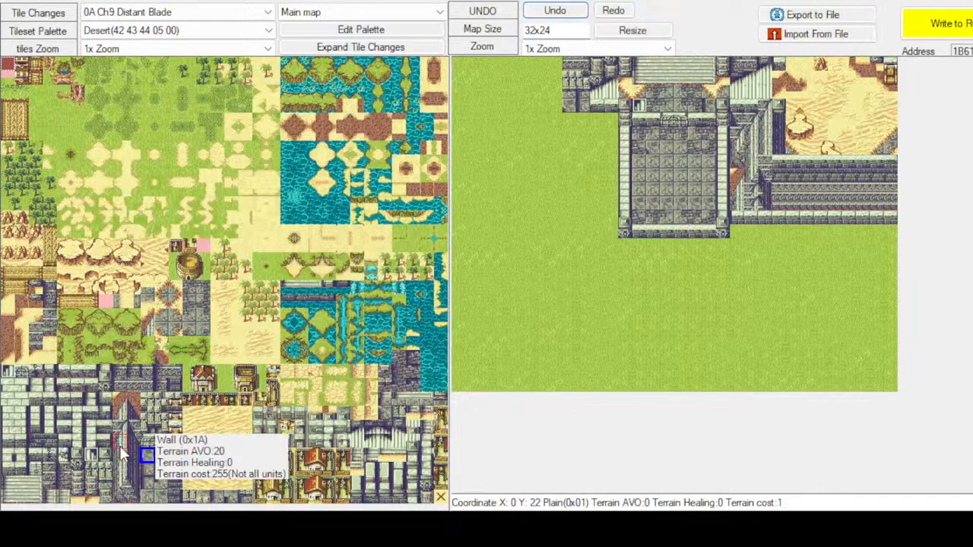
Build a light stone wall column at X 11 from Y 4 to Y 11, along the main hall's western side
{"action": "left_click_drag", "start_coordinate": [119, 447], "coordinate": [120, 452]}
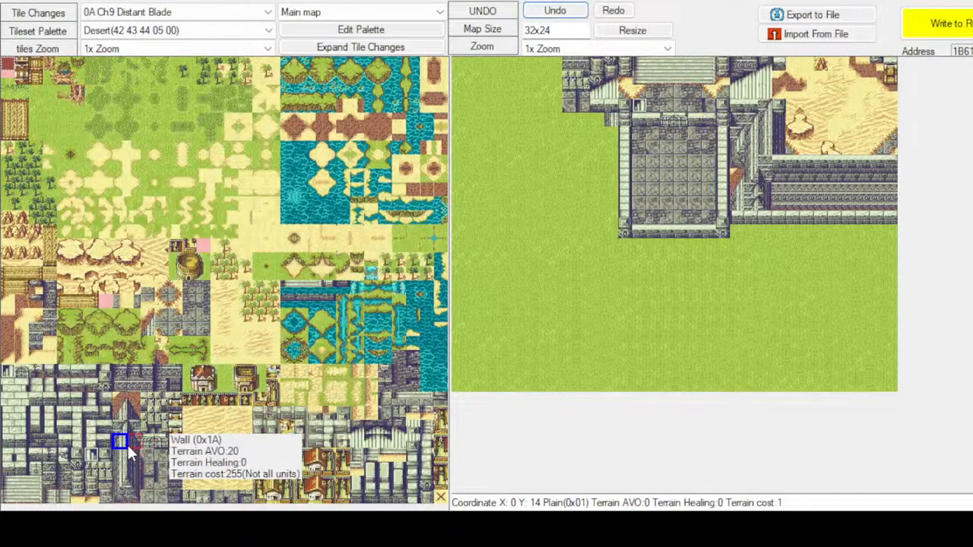
{"action": "left_click", "coordinate": [122, 429]}
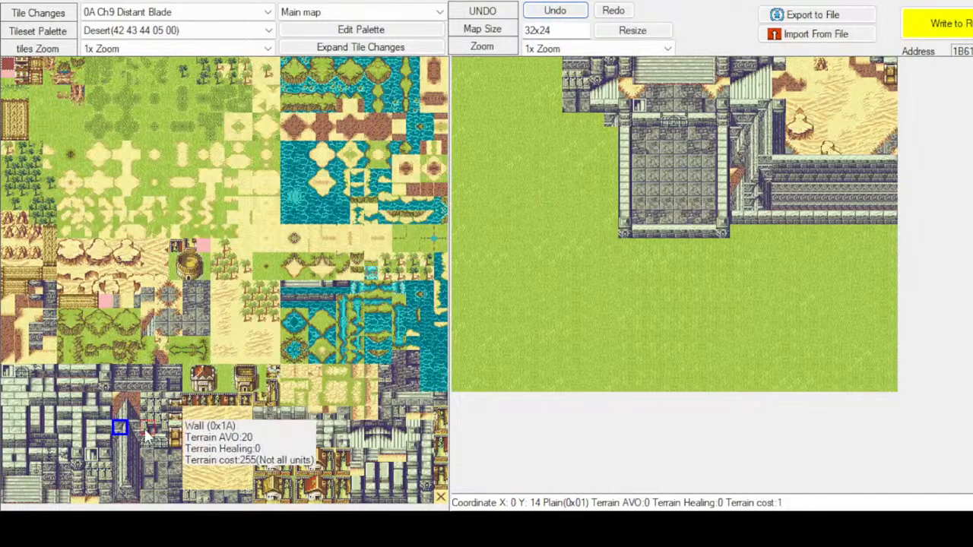
{"action": "left_click", "coordinate": [120, 440]}
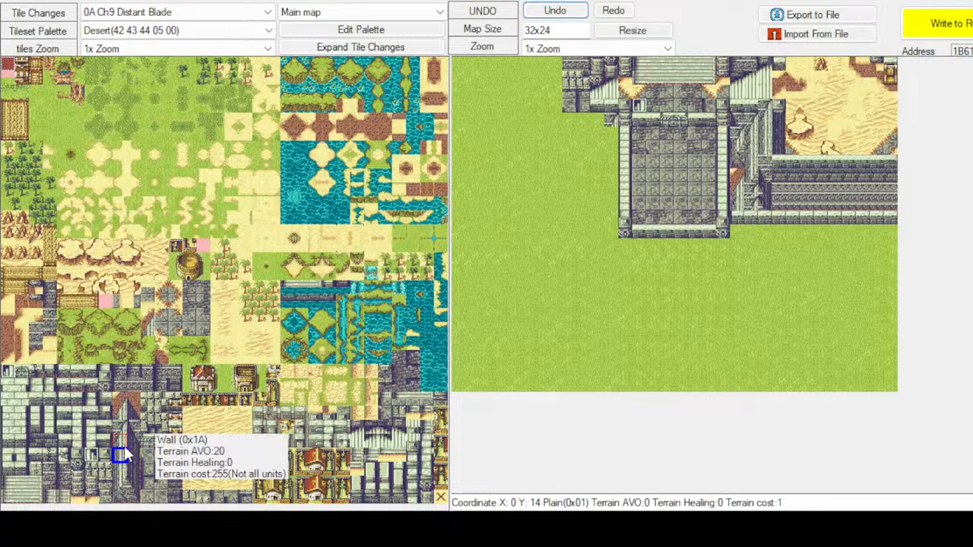
{"action": "left_click", "coordinate": [607, 163]}
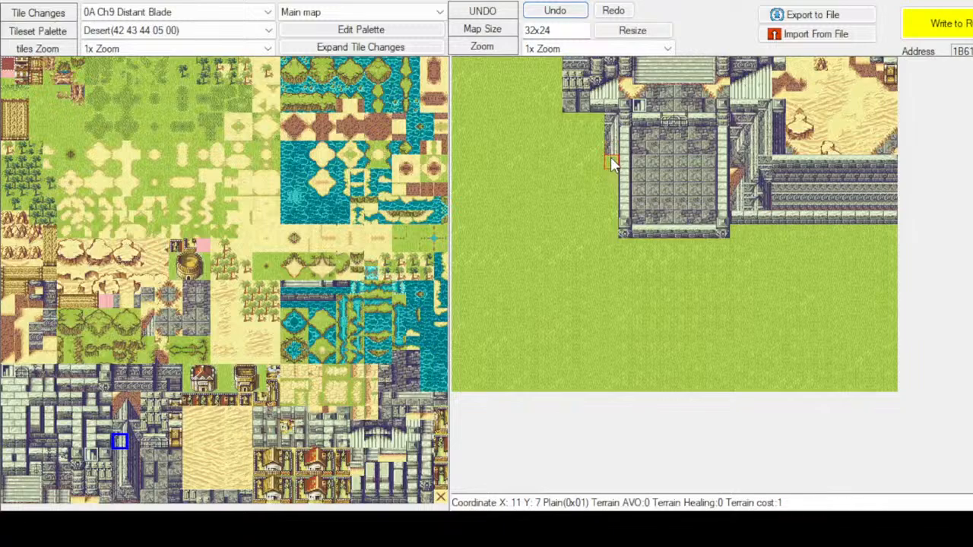
{"action": "left_click", "coordinate": [612, 193]}
{"action": "left_click", "coordinate": [606, 203]}
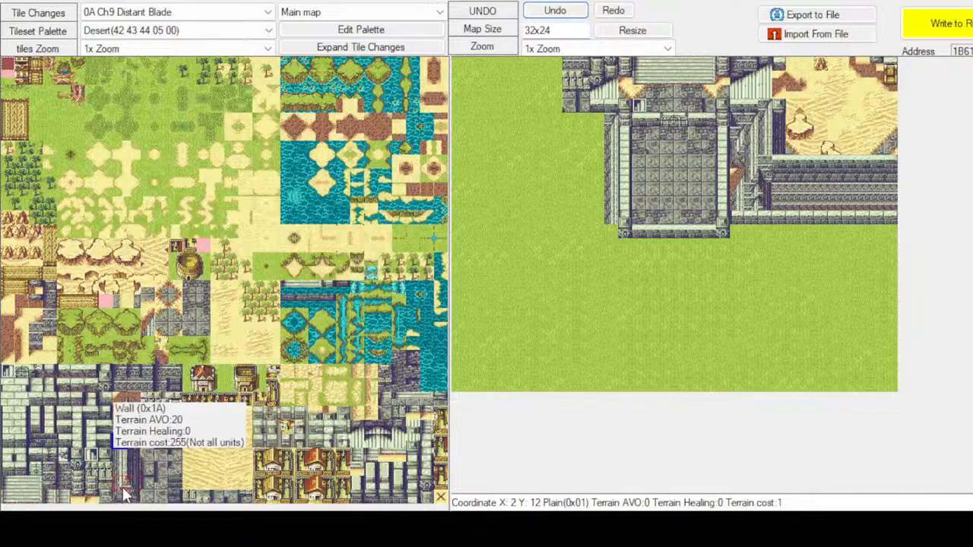
Place dark shadowed wall tiles at X 10 on Y 4 and Y 5, beside the new wall column
{"action": "left_click", "coordinate": [136, 441]}
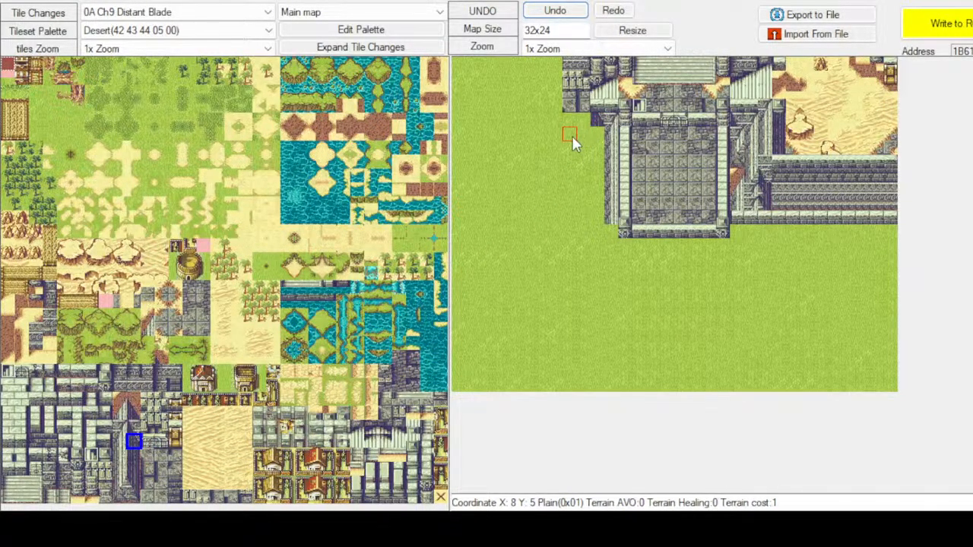
{"action": "left_click", "coordinate": [137, 430]}
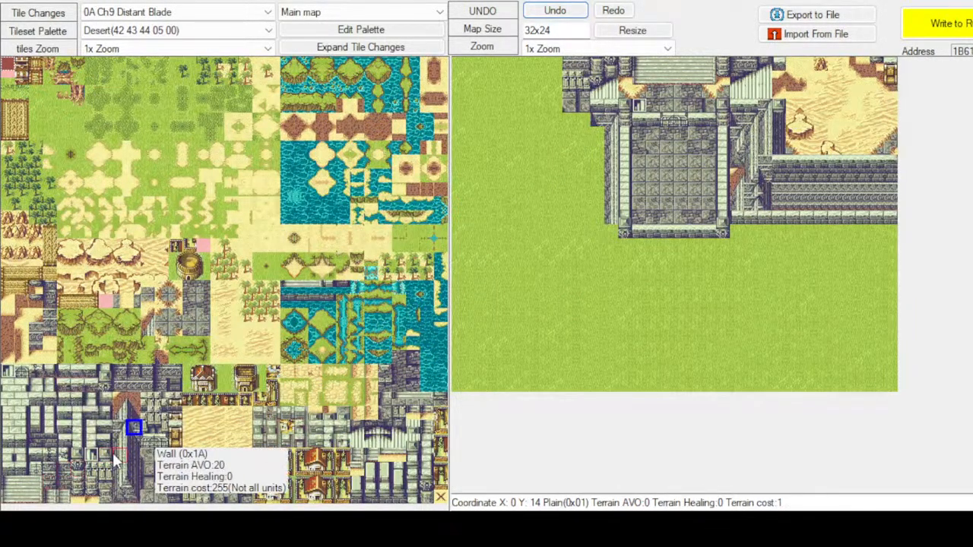
{"action": "left_click", "coordinate": [132, 444]}
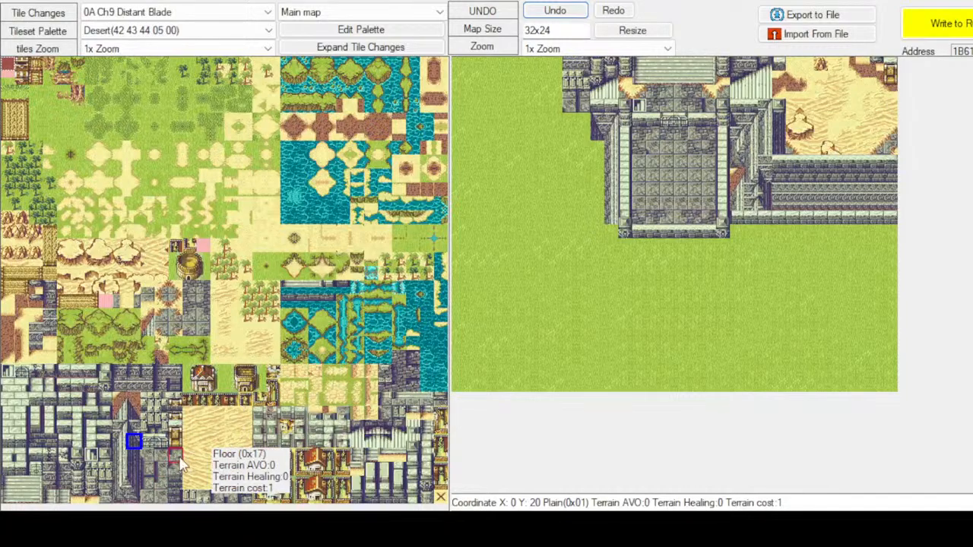
Continue the dark shadowed wall at X 10 from Y 6 down to Y 11
{"action": "left_click", "coordinate": [134, 456]}
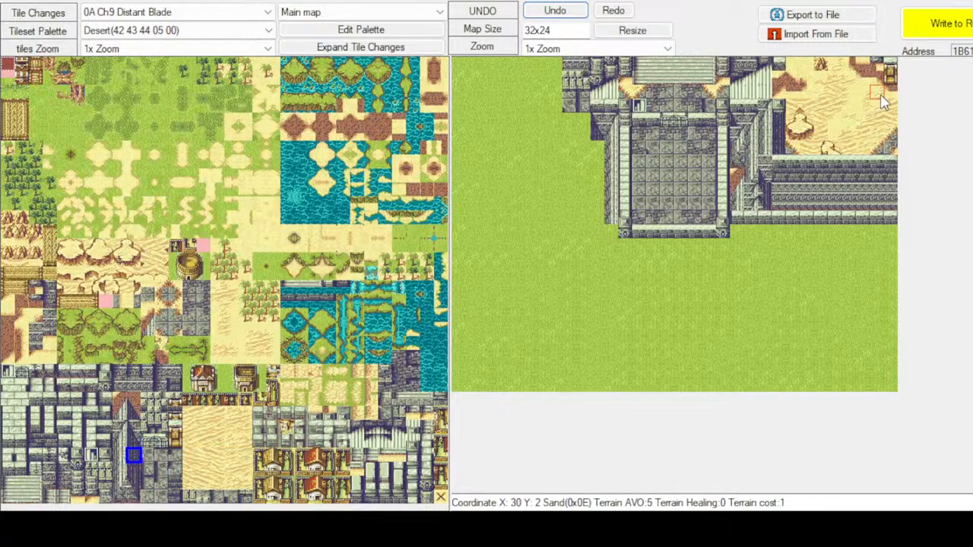
{"action": "left_click", "coordinate": [596, 163]}
{"action": "left_click", "coordinate": [597, 177]}
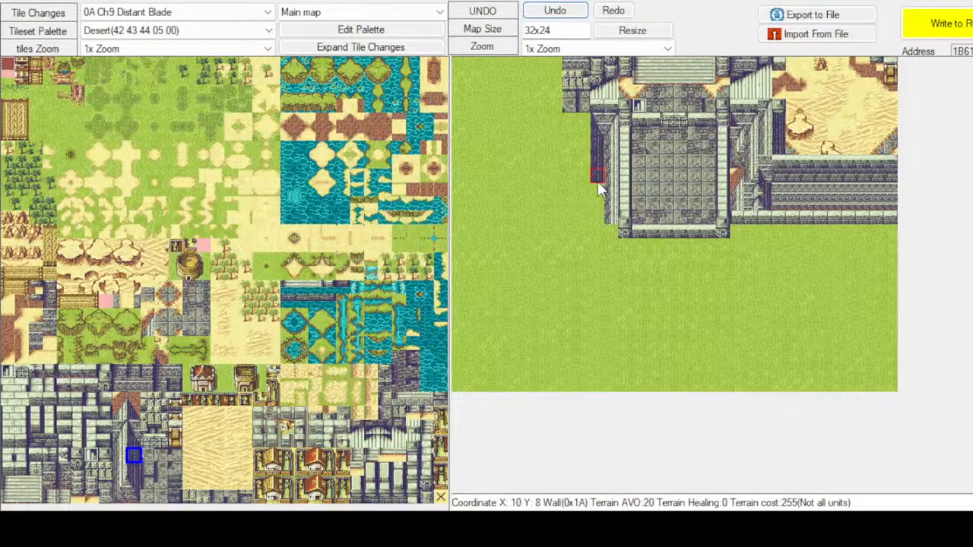
{"action": "left_click", "coordinate": [597, 190]}
{"action": "left_click", "coordinate": [597, 203]}
{"action": "left_click", "coordinate": [597, 216]}
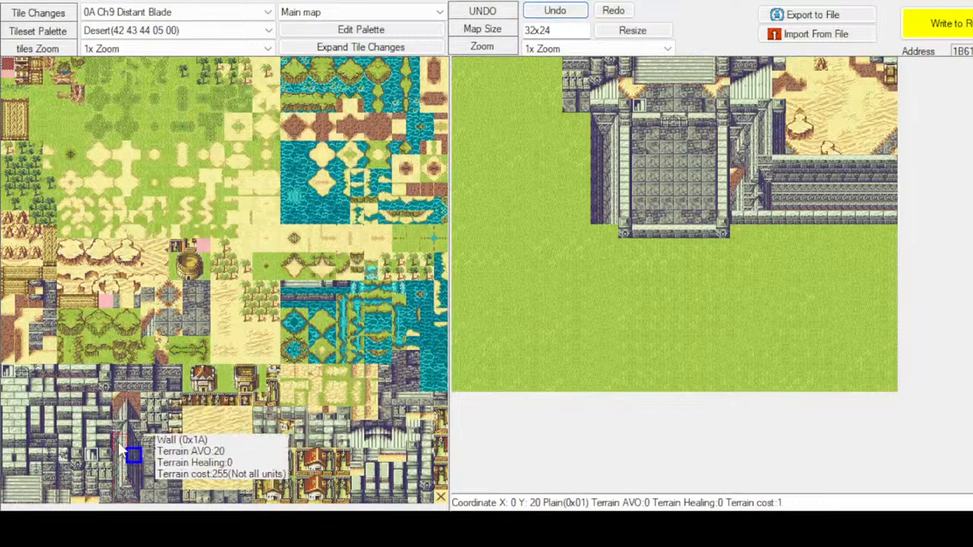
Try wall-base tiles at X 11 on Y 12 and replace the first one with a better-matching corner tile
{"action": "left_click_drag", "start_coordinate": [118, 449], "coordinate": [119, 471]}
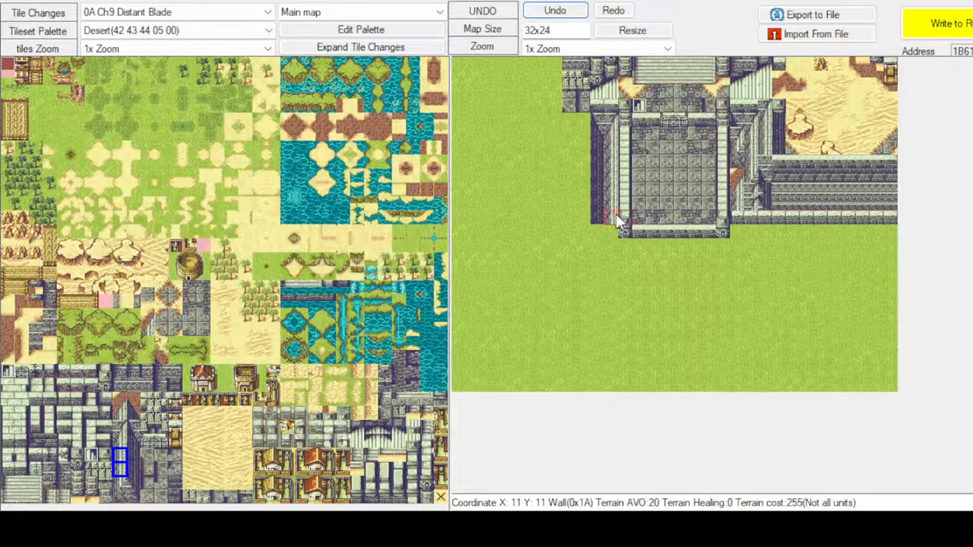
{"action": "left_click", "coordinate": [552, 14]}
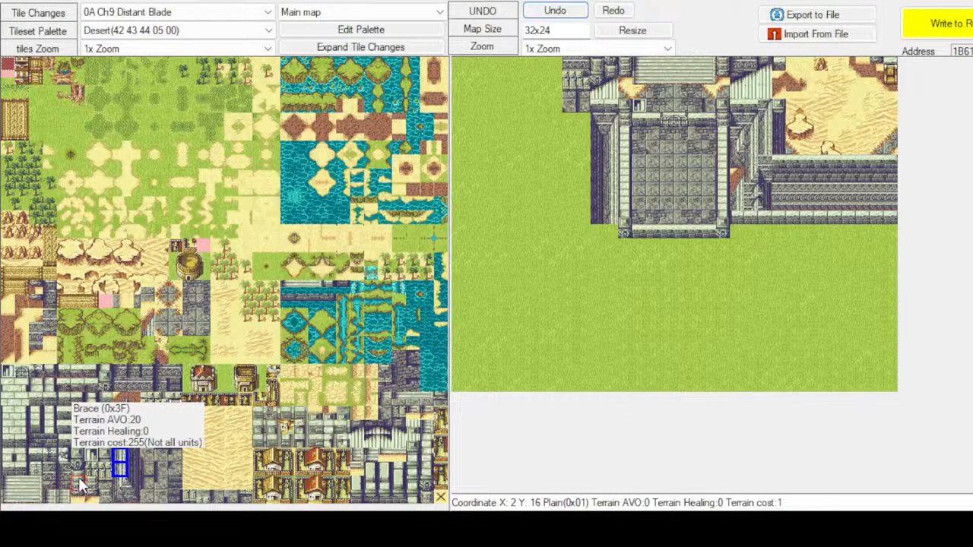
{"action": "left_click", "coordinate": [80, 455]}
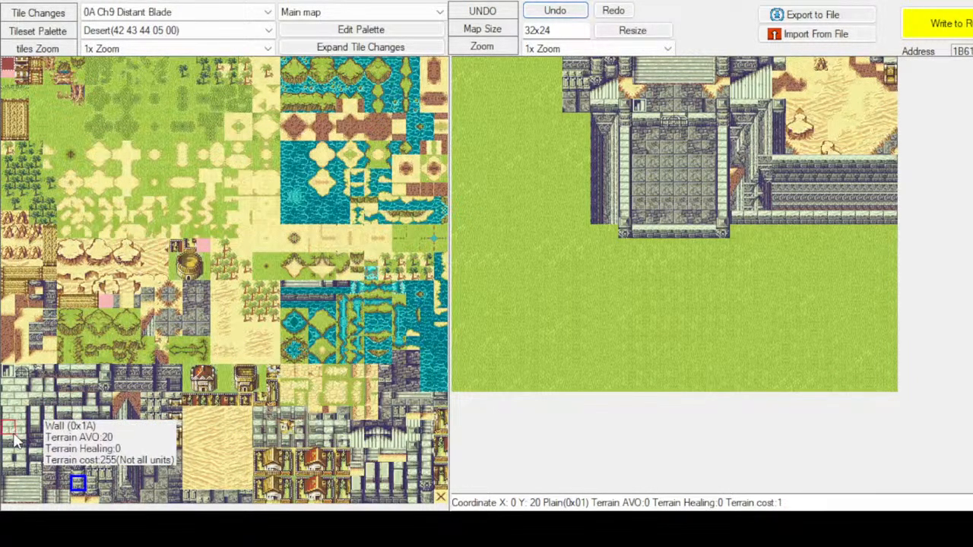
{"action": "left_click", "coordinate": [611, 232]}
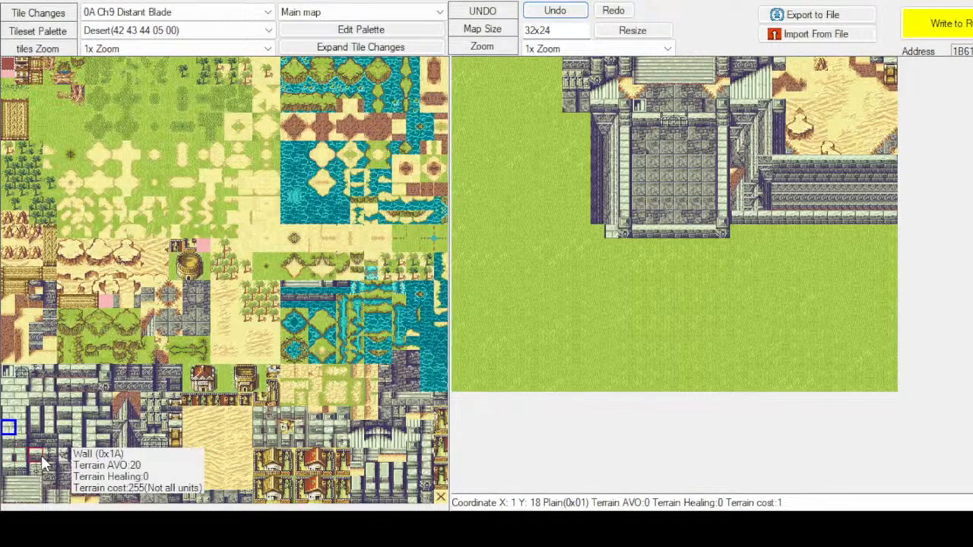
{"action": "left_click", "coordinate": [106, 455]}
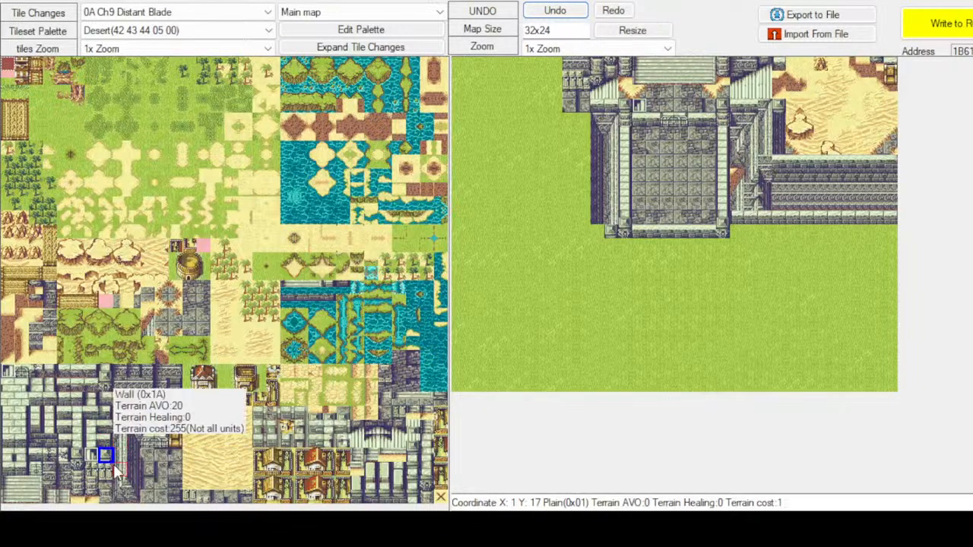
{"action": "left_click_drag", "start_coordinate": [120, 489], "coordinate": [122, 476]}
{"action": "left_click", "coordinate": [119, 496]}
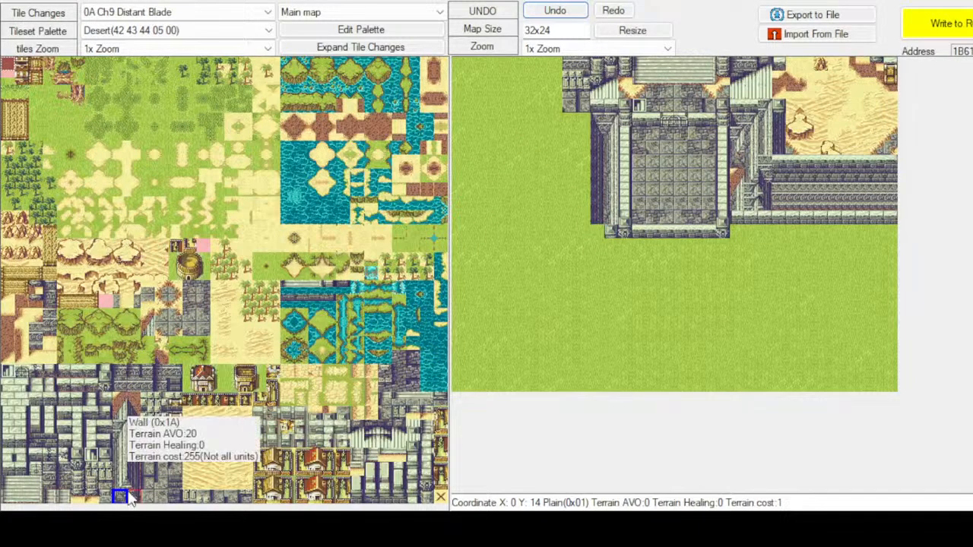
Try a wall tile at X 10, Y 12, undo it, and place a better-matching wall-base tile there
{"action": "left_click", "coordinate": [133, 490]}
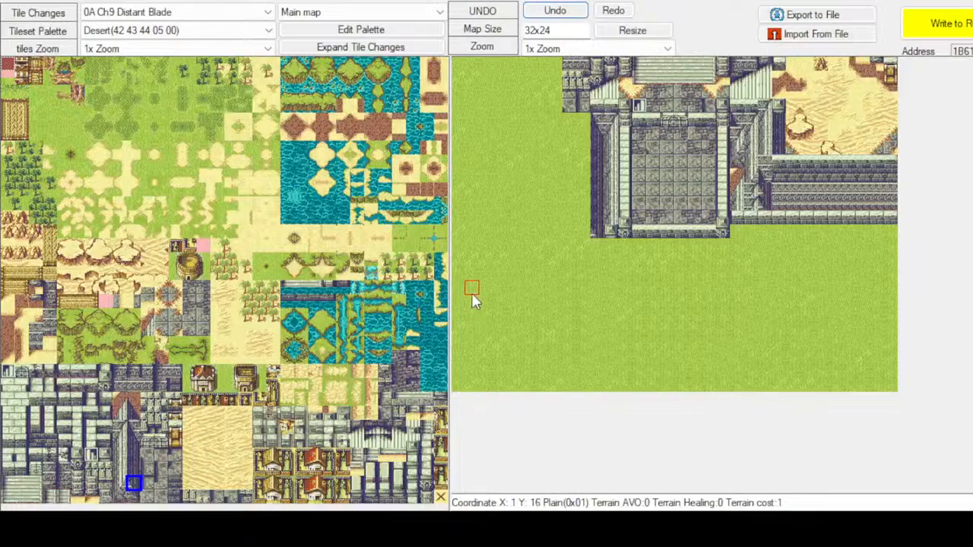
{"action": "left_click", "coordinate": [555, 11]}
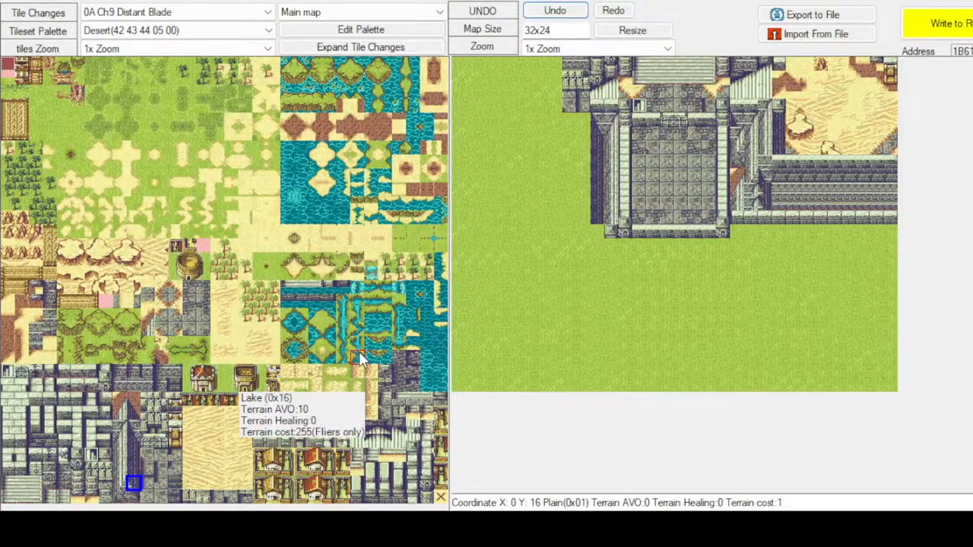
{"action": "left_click", "coordinate": [36, 454]}
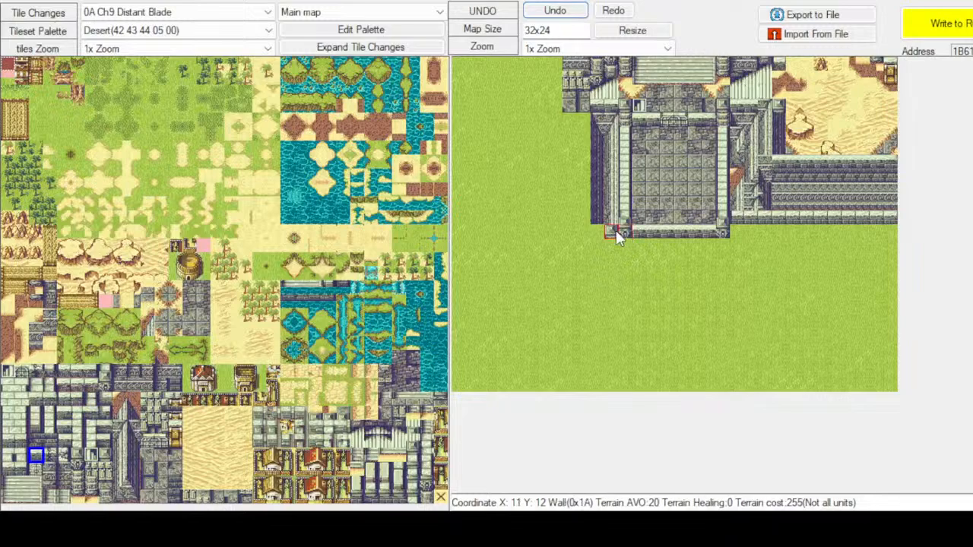
{"action": "left_click", "coordinate": [596, 238]}
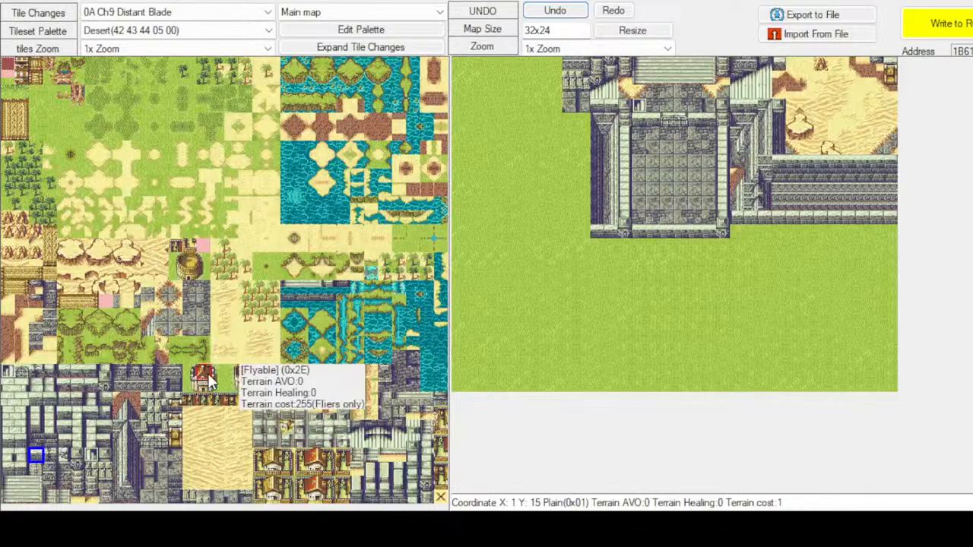
Place varied grey stone floor tiles at X 9 from Y 4 to Y 6, west of the shadowed wall
{"action": "left_click", "coordinate": [203, 302]}
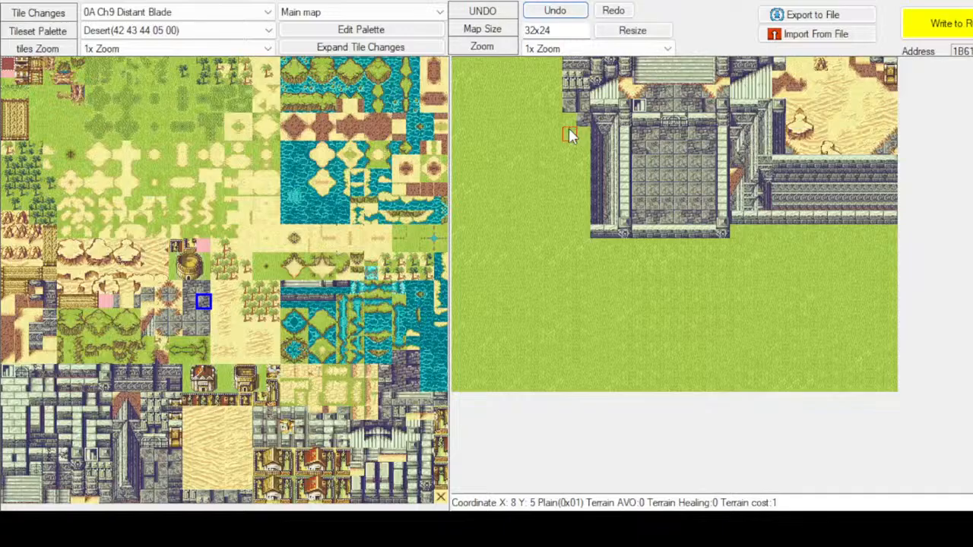
{"action": "left_click", "coordinate": [197, 287]}
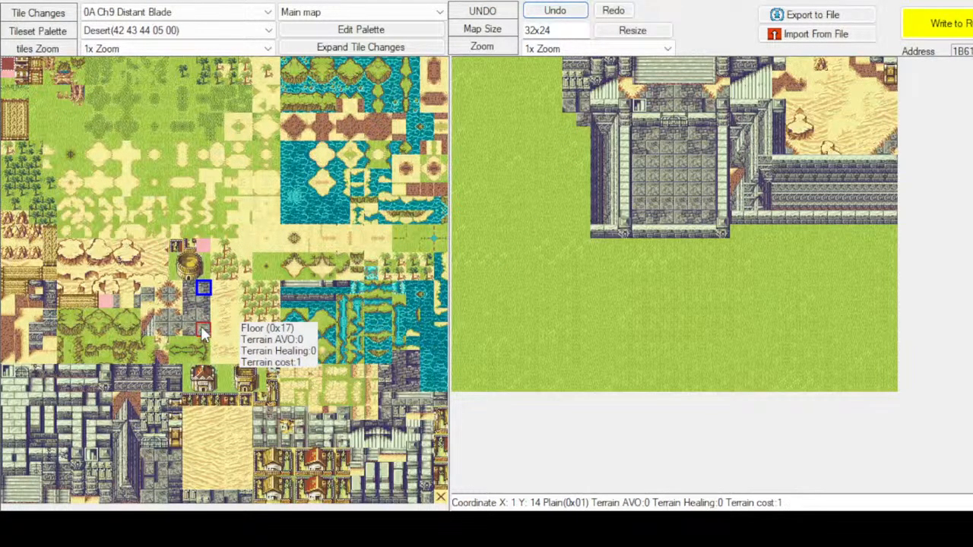
{"action": "left_click", "coordinate": [203, 333]}
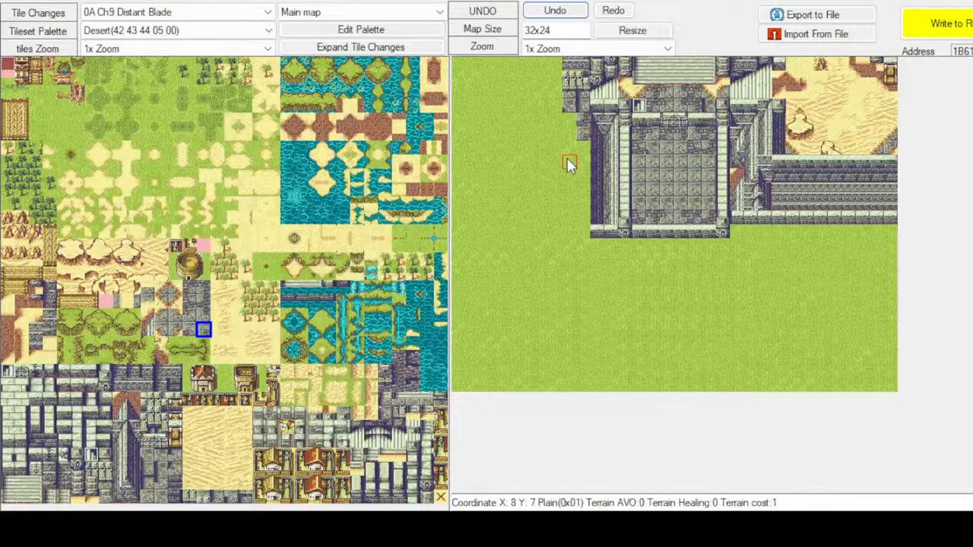
{"action": "left_click", "coordinate": [204, 287]}
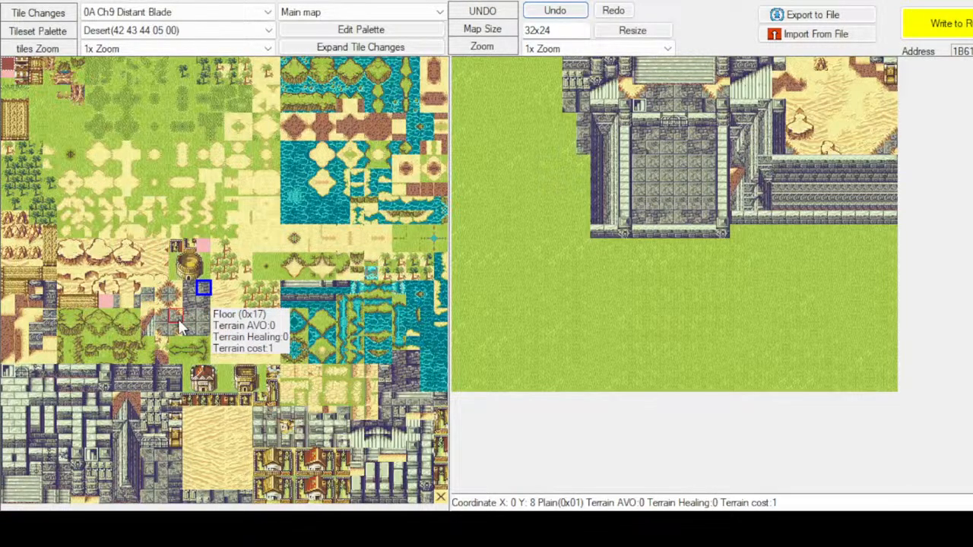
Extend the stone floor with varied tiles at X 8 on Y 4 and Y 5, and at X 9 on Y 7
{"action": "left_click", "coordinate": [148, 454]}
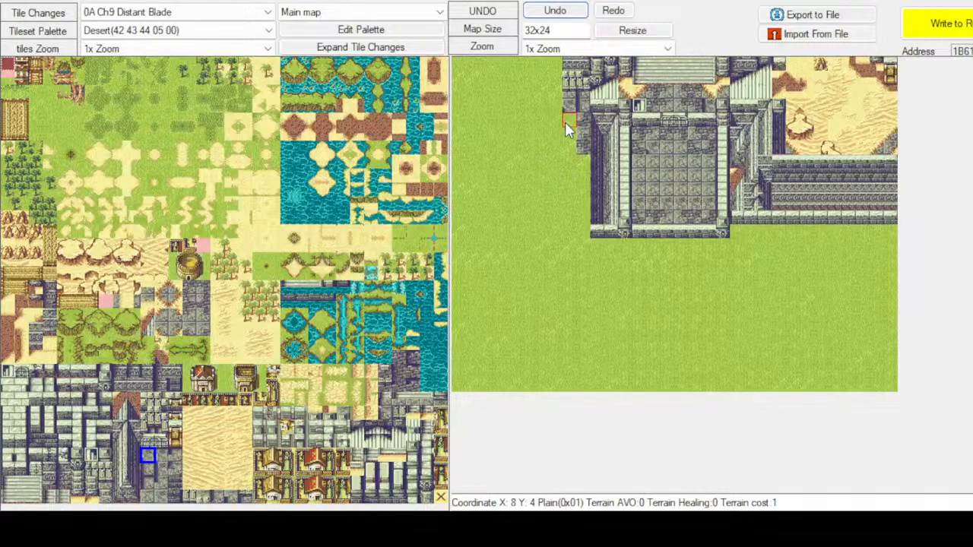
{"action": "left_click", "coordinate": [566, 122]}
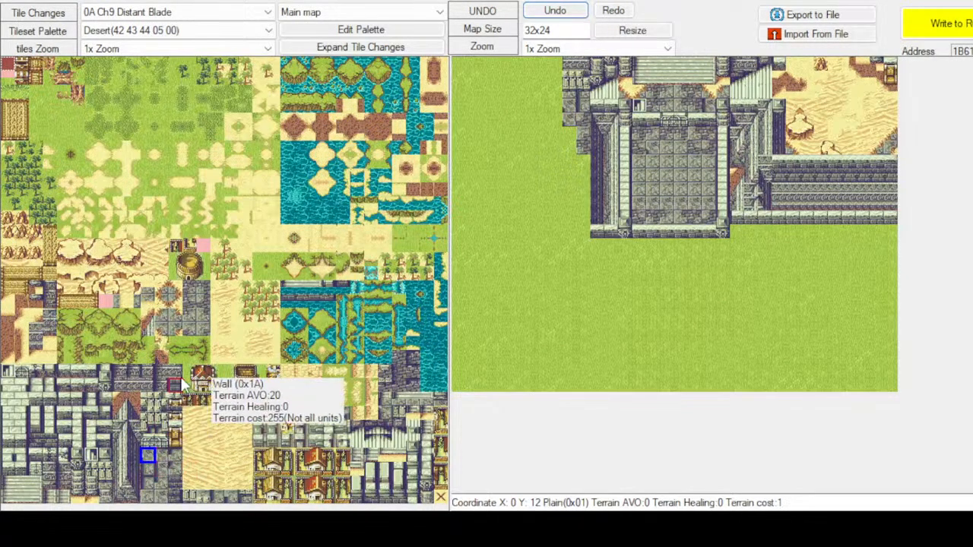
{"action": "left_click", "coordinate": [190, 301]}
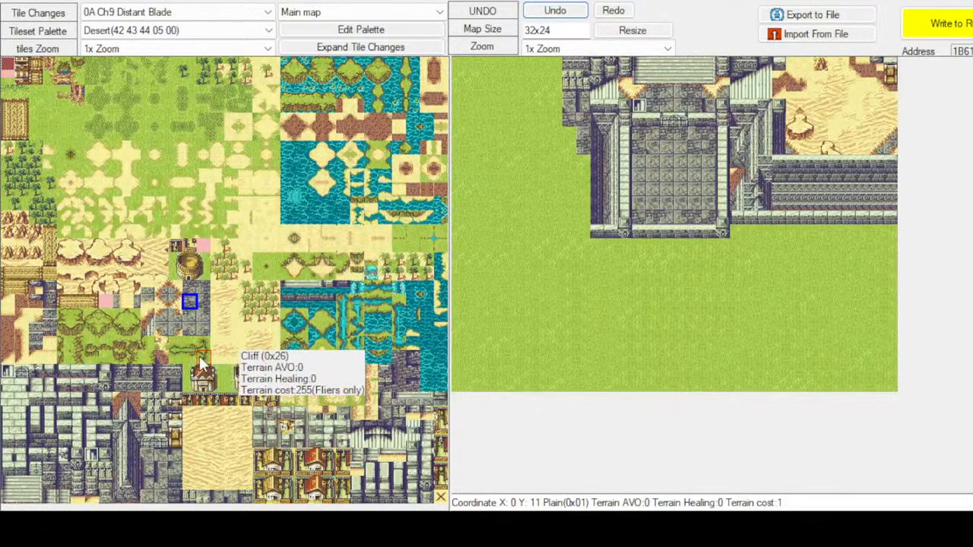
{"action": "left_click", "coordinate": [203, 315]}
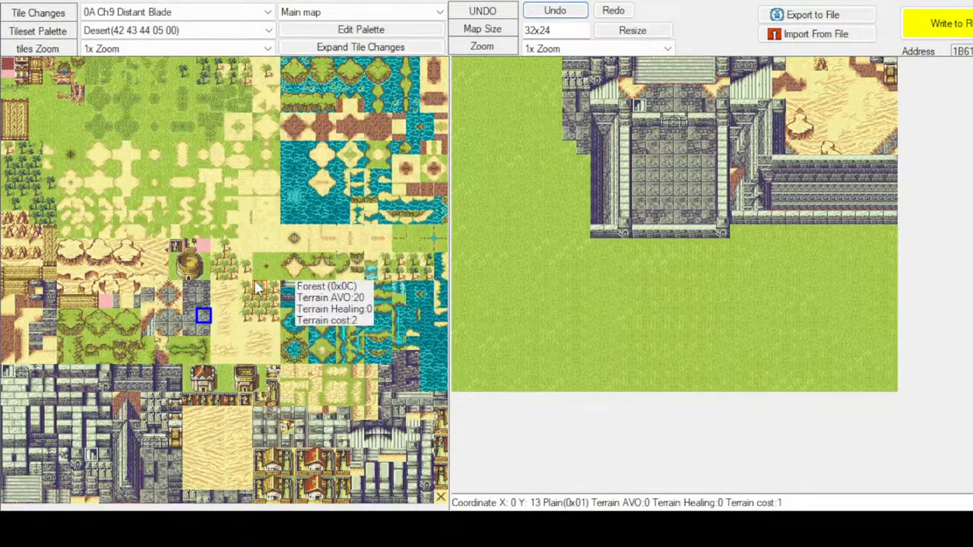
{"action": "left_click", "coordinate": [173, 456]}
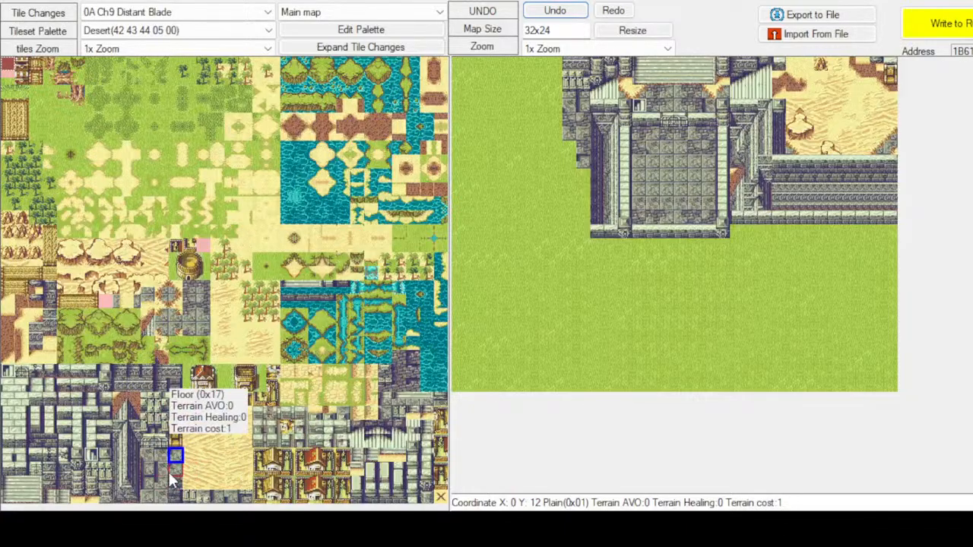
{"action": "left_click", "coordinate": [162, 495]}
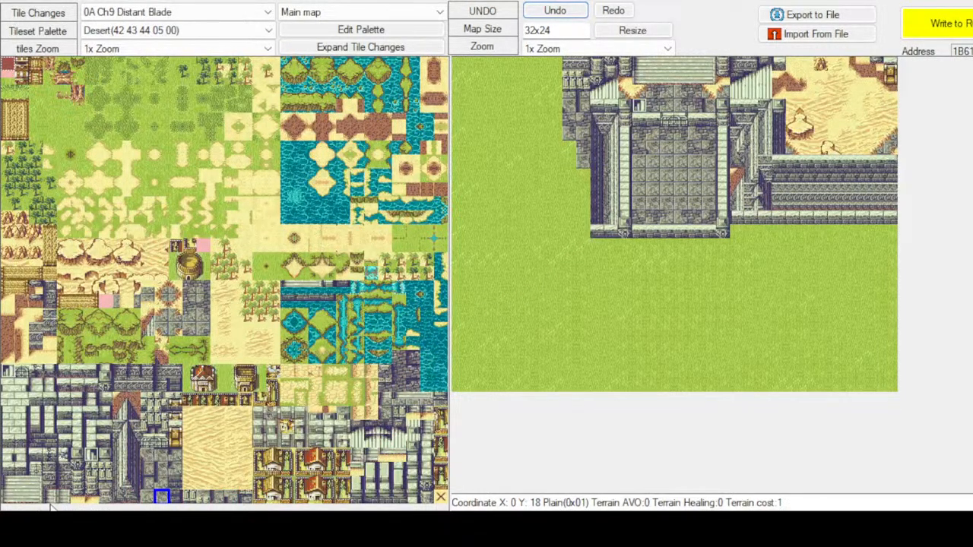
{"action": "left_click", "coordinate": [34, 487]}
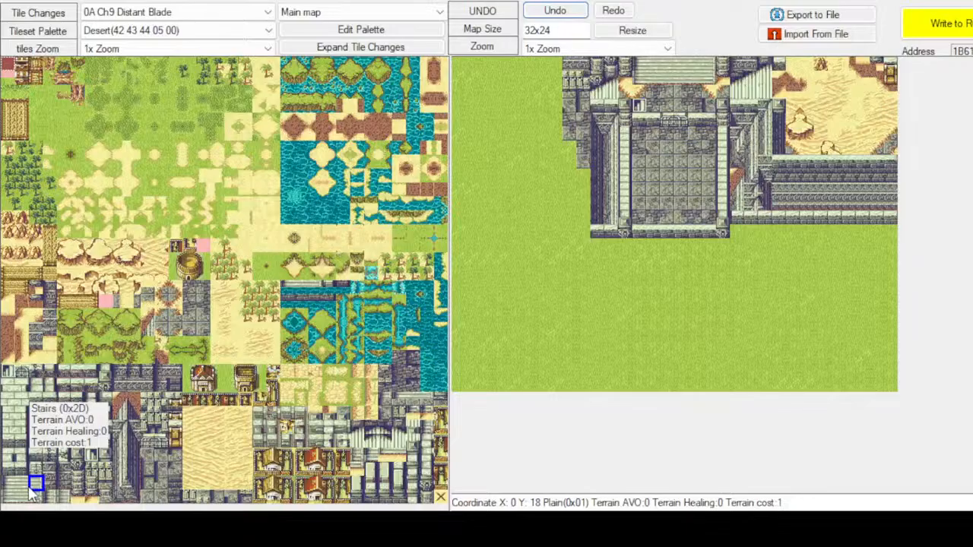
{"action": "left_click", "coordinate": [8, 486]}
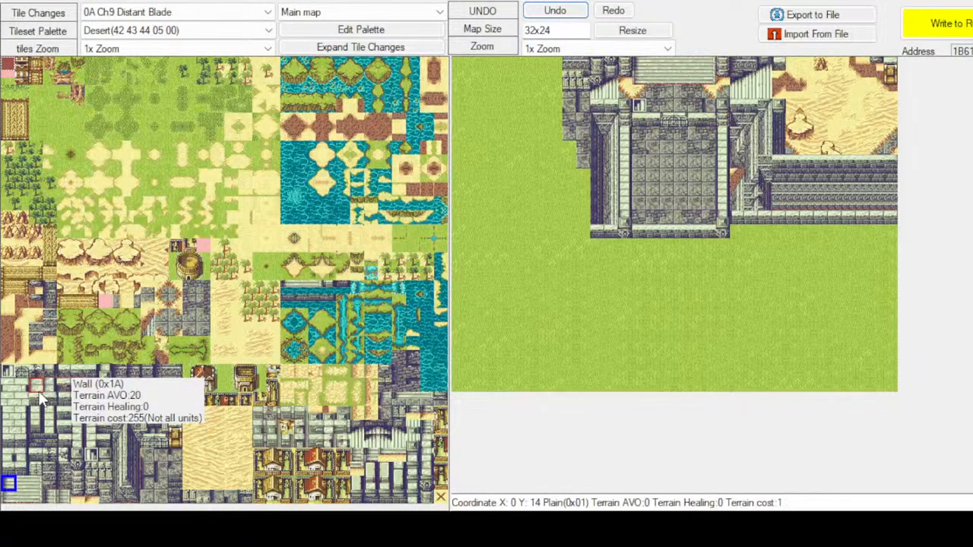
Place dark stone wall tiles at X 7 and X 6 on Y 0, trying several variants for X 6
{"action": "left_click", "coordinate": [169, 378]}
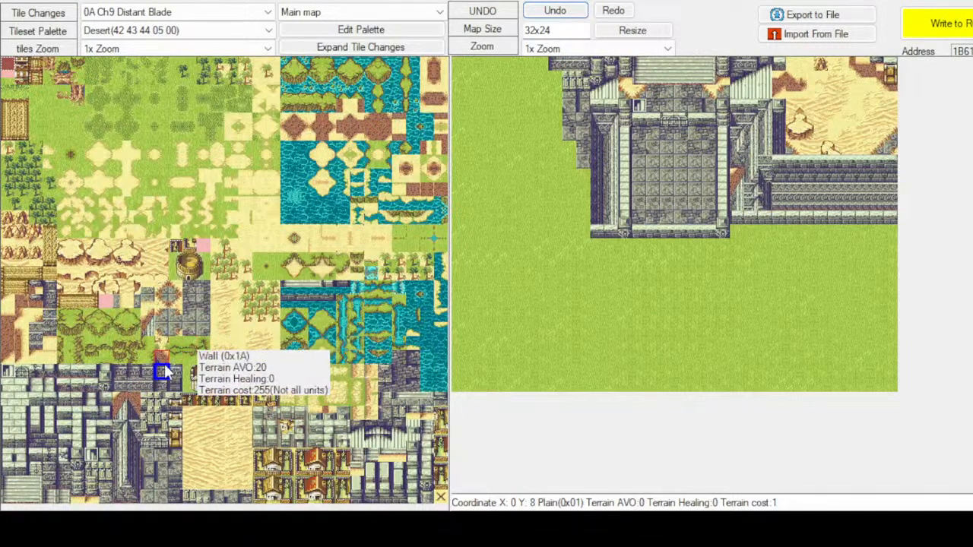
{"action": "left_click", "coordinate": [142, 373]}
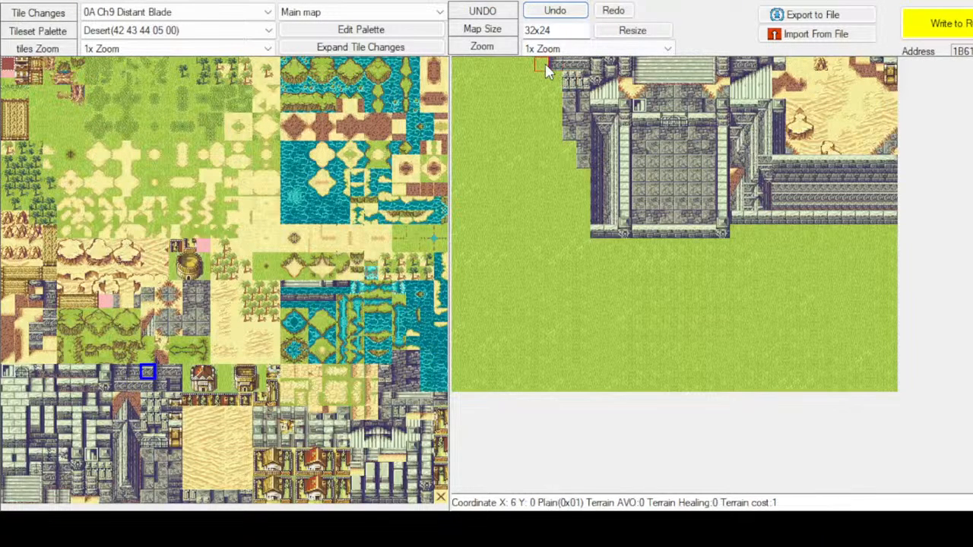
{"action": "left_click", "coordinate": [541, 64]}
{"action": "left_click", "coordinate": [176, 373]}
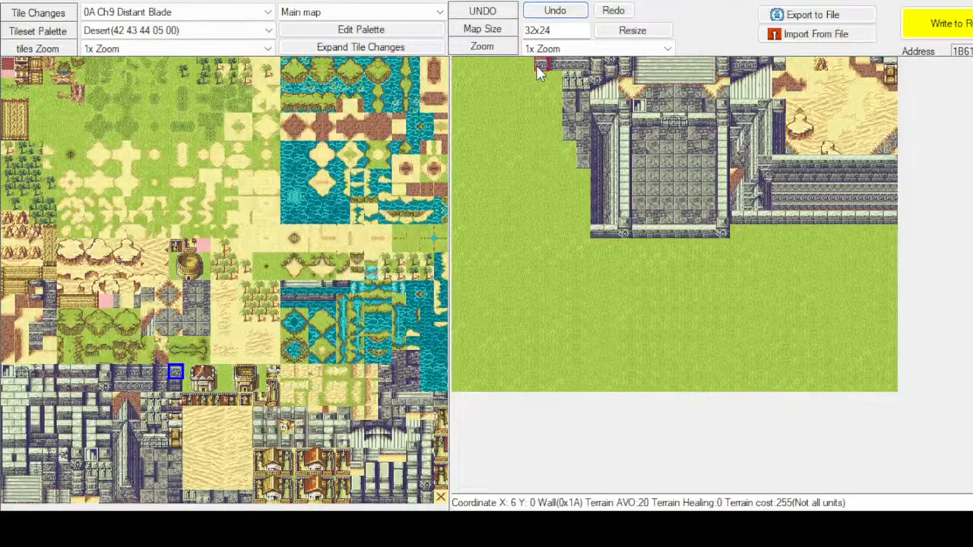
{"action": "left_click", "coordinate": [148, 386]}
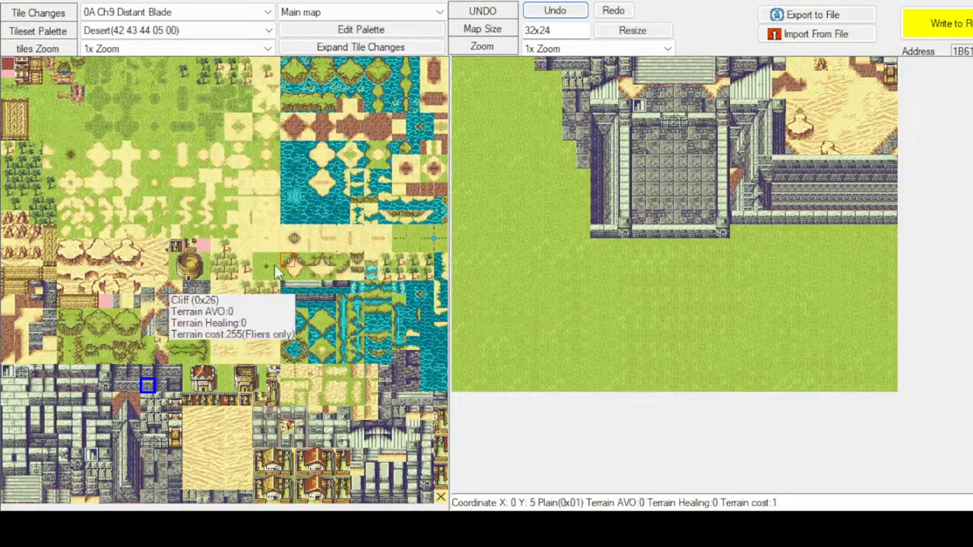
{"action": "left_click", "coordinate": [161, 386]}
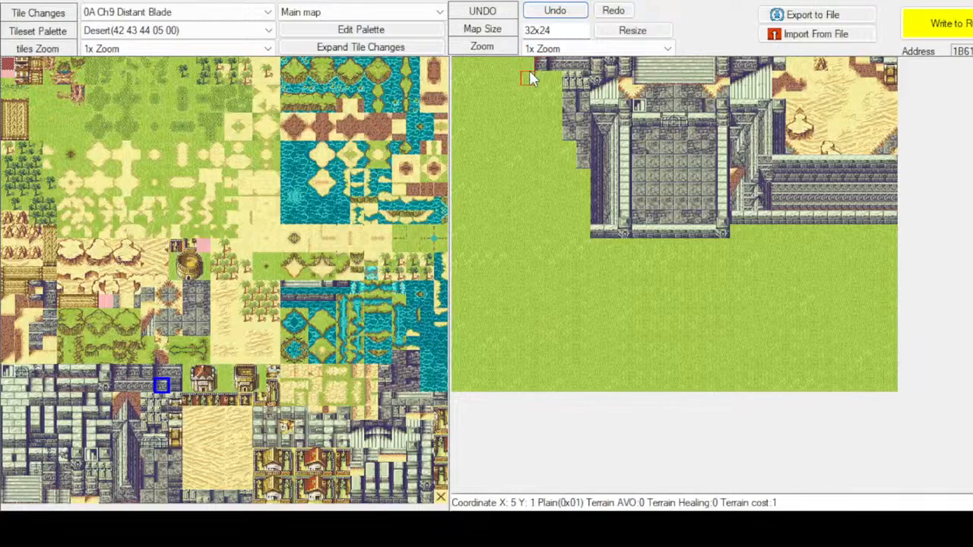
Continue the wall along Y 0 from X 5 to the map's western edge at X 0, sampling the existing wall for matching tiles
{"action": "left_click", "coordinate": [120, 386]}
{"action": "right_click", "coordinate": [559, 72]}
{"action": "right_click", "coordinate": [574, 66]}
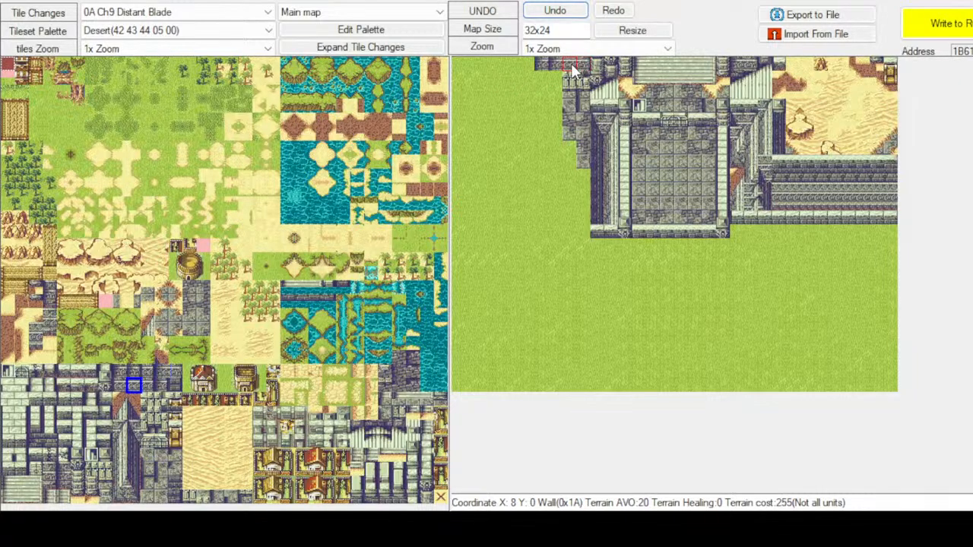
{"action": "left_click", "coordinate": [528, 66]}
{"action": "left_click_drag", "start_coordinate": [528, 67], "coordinate": [498, 66]}
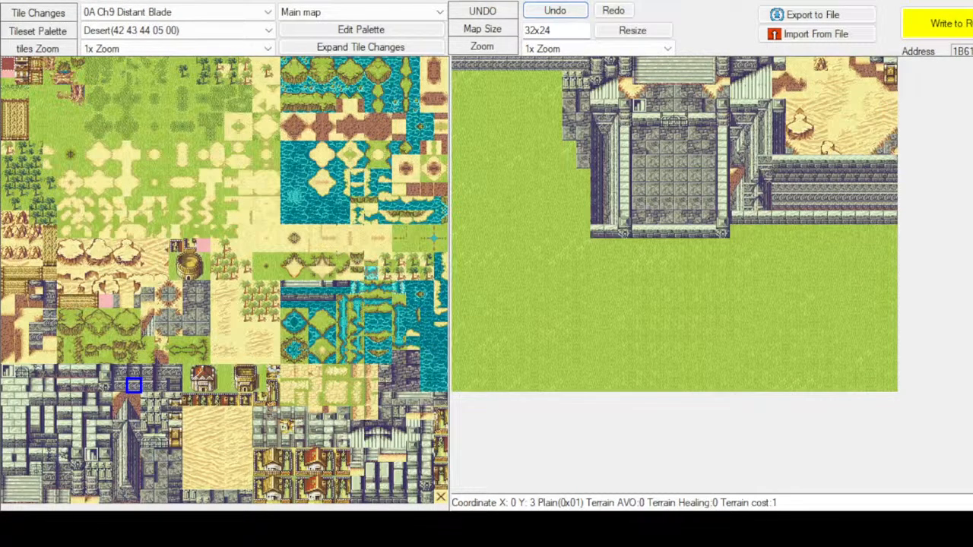
{"action": "left_click", "coordinate": [63, 474]}
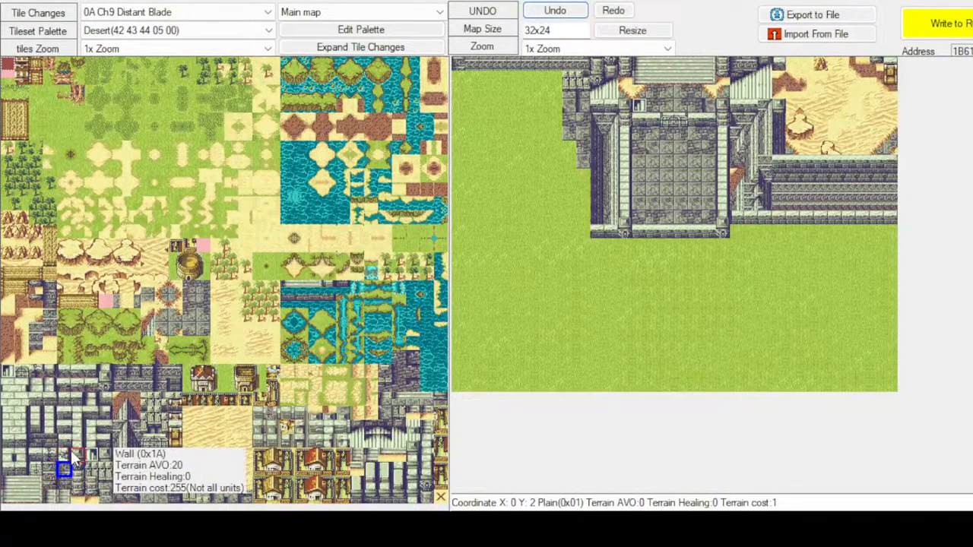
{"action": "left_click", "coordinate": [50, 482]}
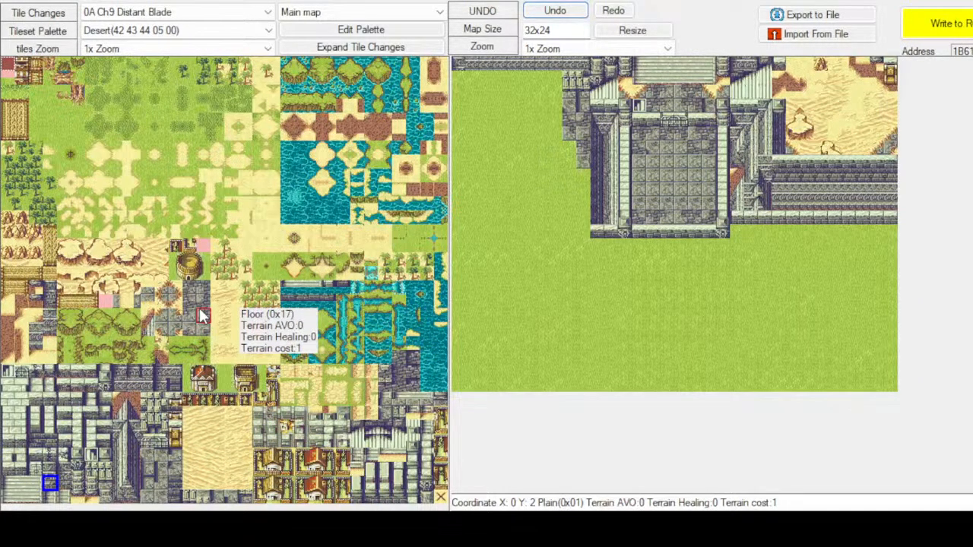
{"action": "left_click", "coordinate": [119, 386]}
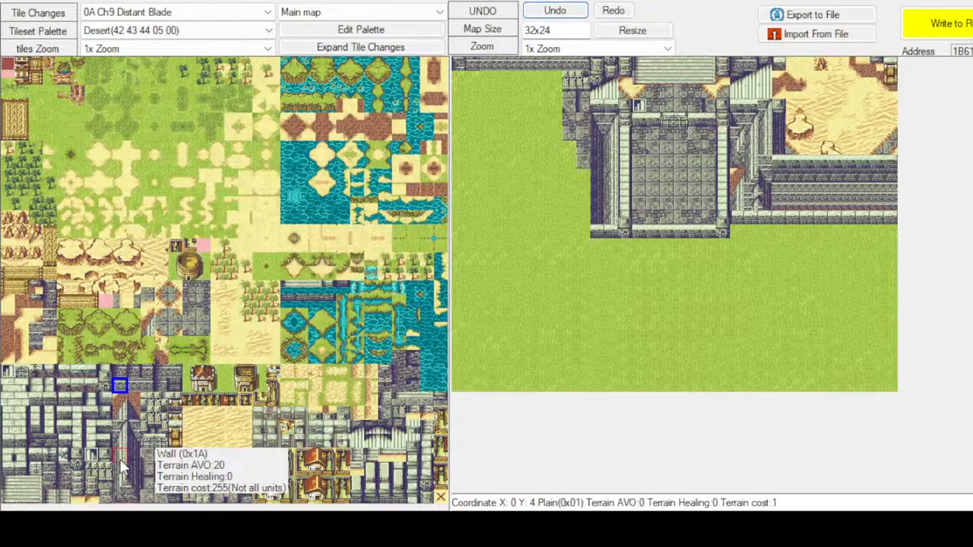
{"action": "left_click", "coordinate": [90, 491]}
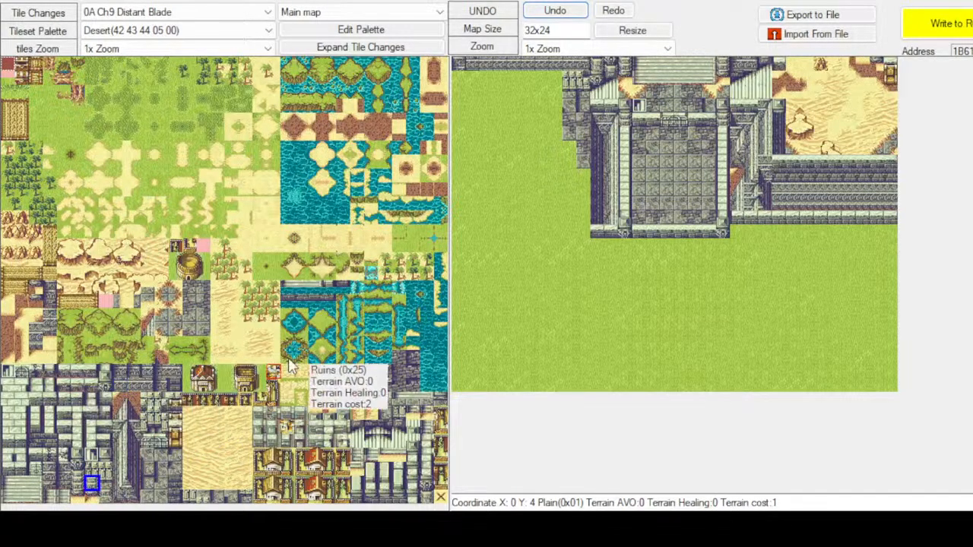
{"action": "left_click", "coordinate": [542, 12]}
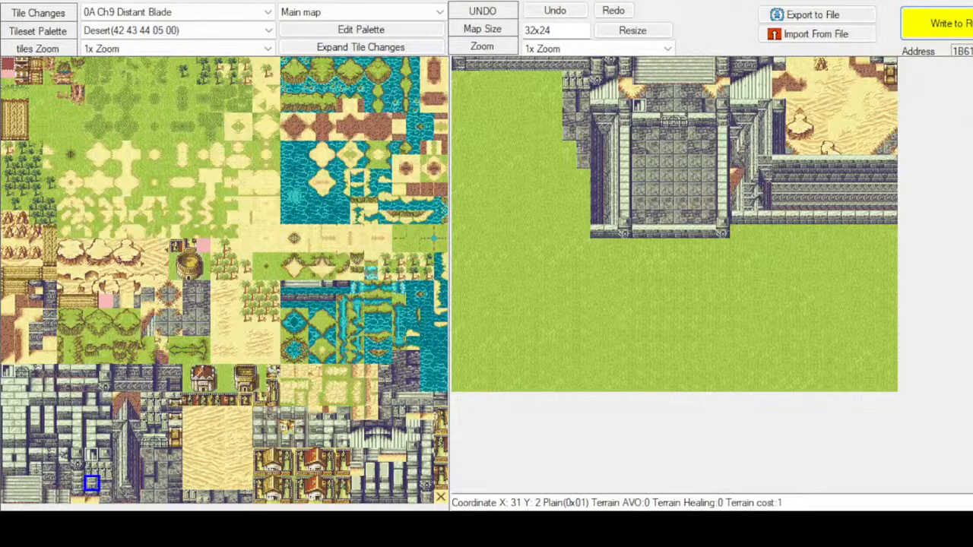
Write the edited map to the ROM
{"action": "left_click", "coordinate": [965, 25]}
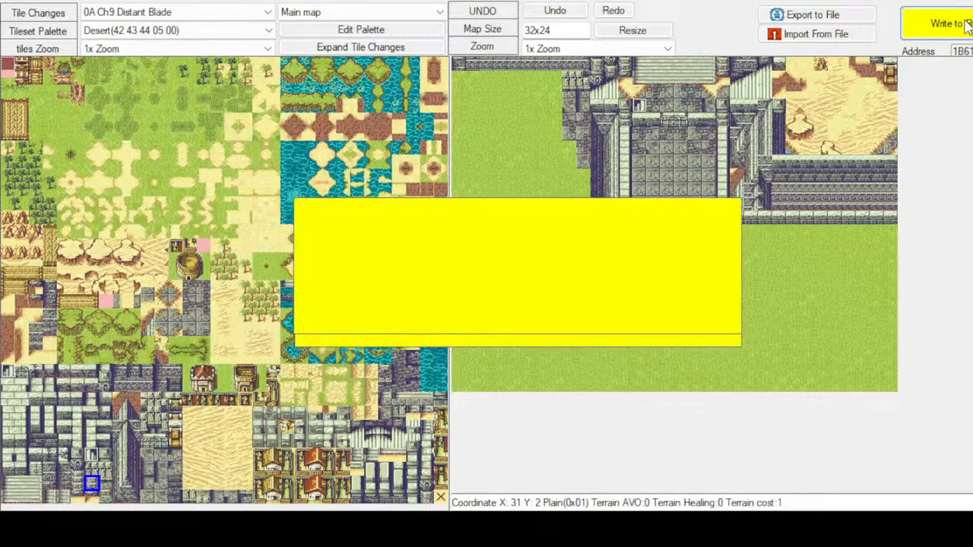